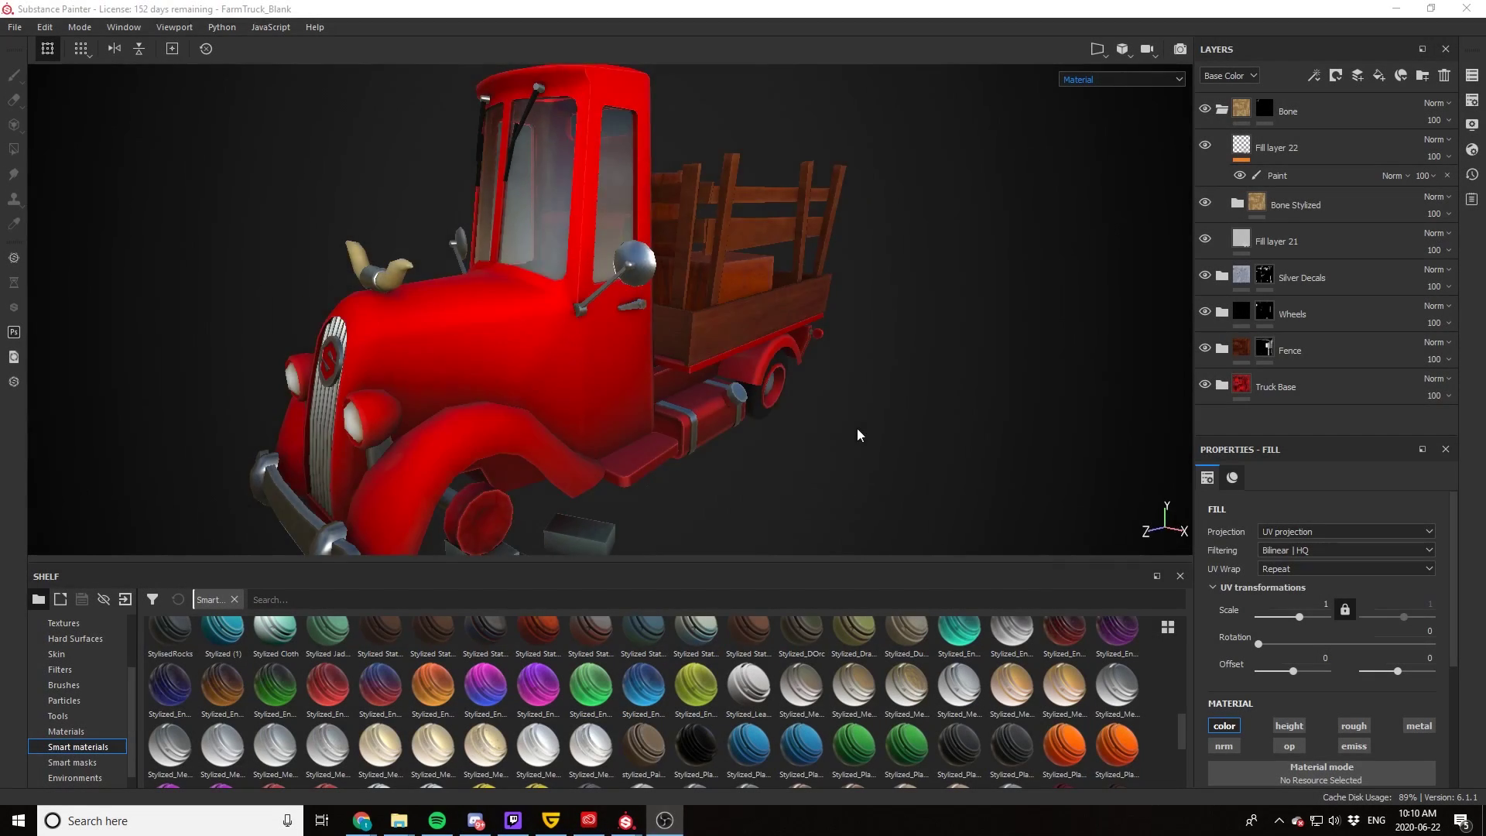
left_click_drag(856, 431, 1225, 394, "alt")
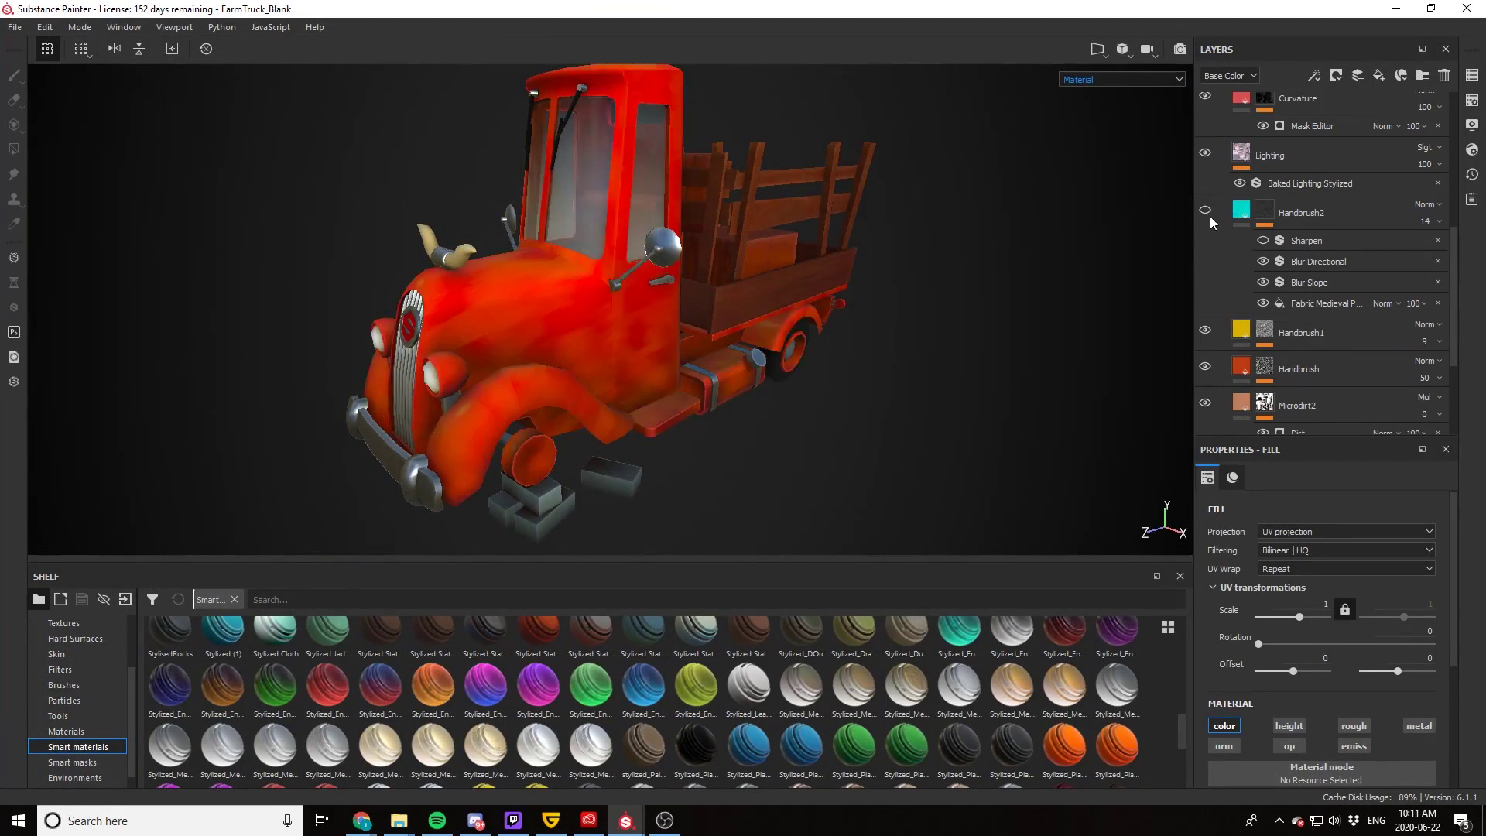
scroll(587, 358, "up", 5)
scroll(587, 359, "down", 5)
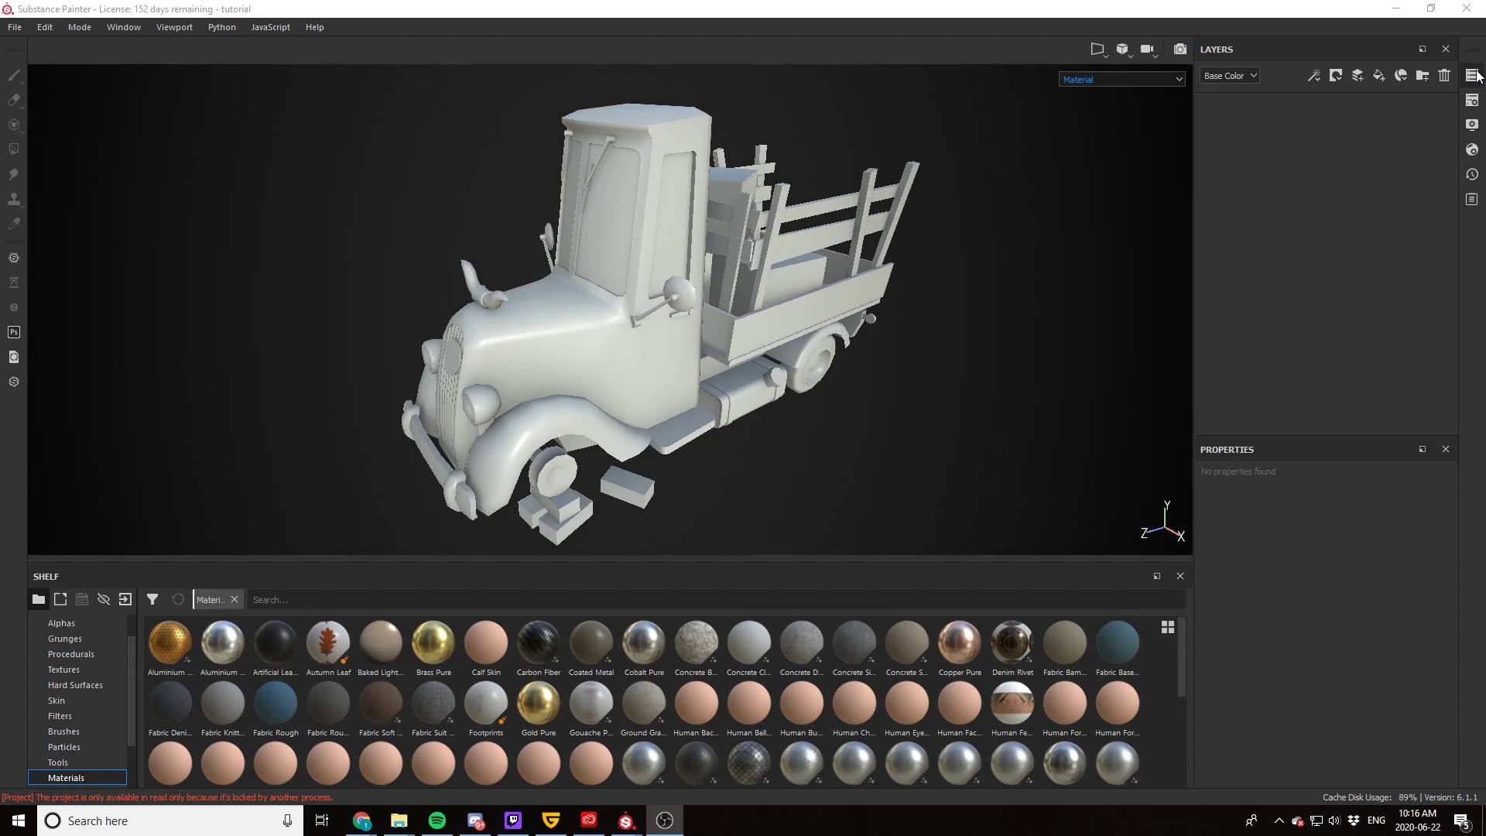
Step: Select the pickup texture set and add a layer folder named Pickup Frame
left_click(1470, 76)
left_click(1180, 192)
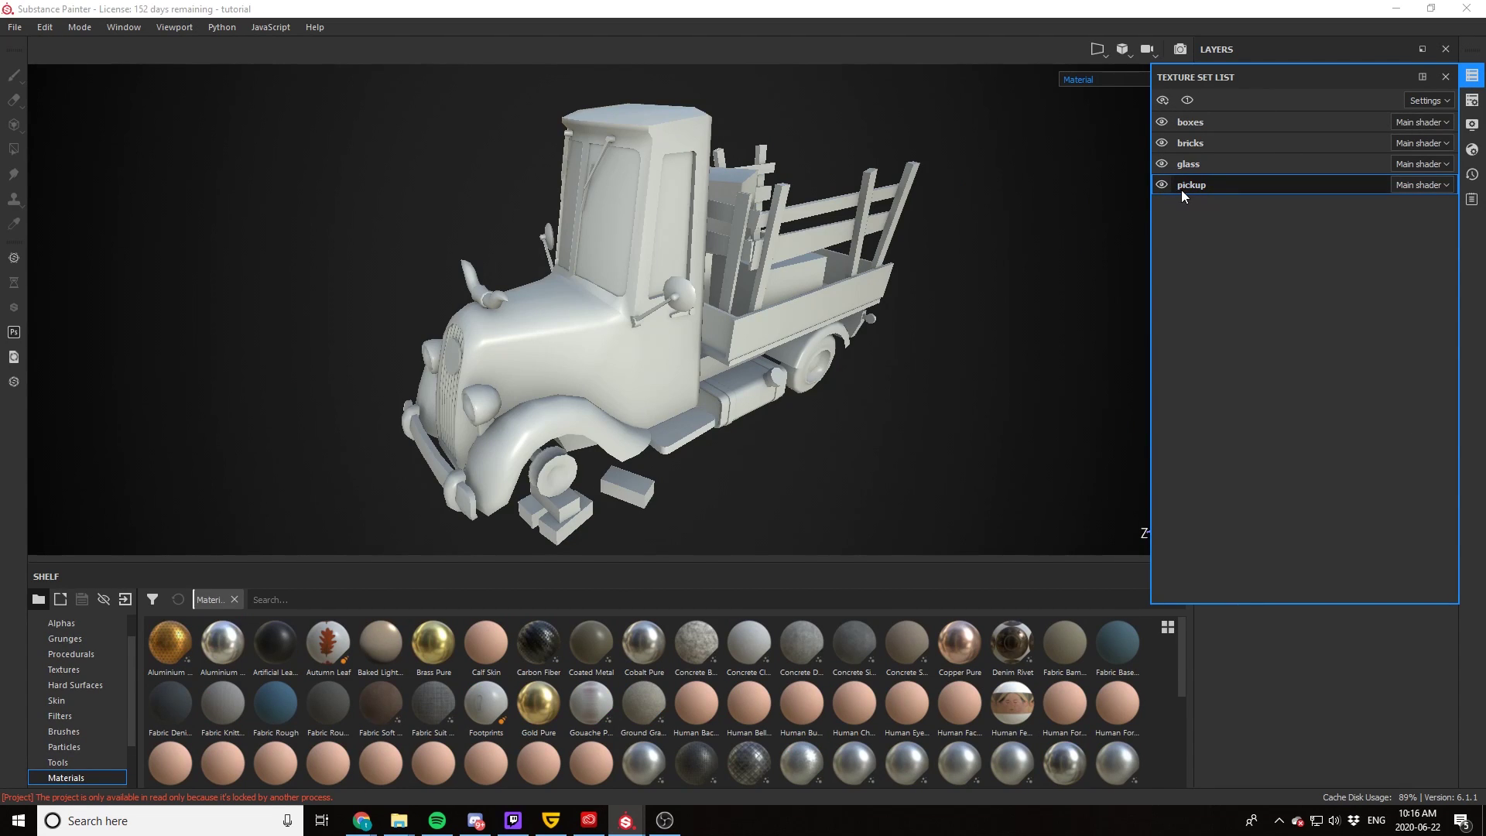
left_click(1446, 76)
left_click(1423, 76)
double_click(1273, 111)
type("Pickup")
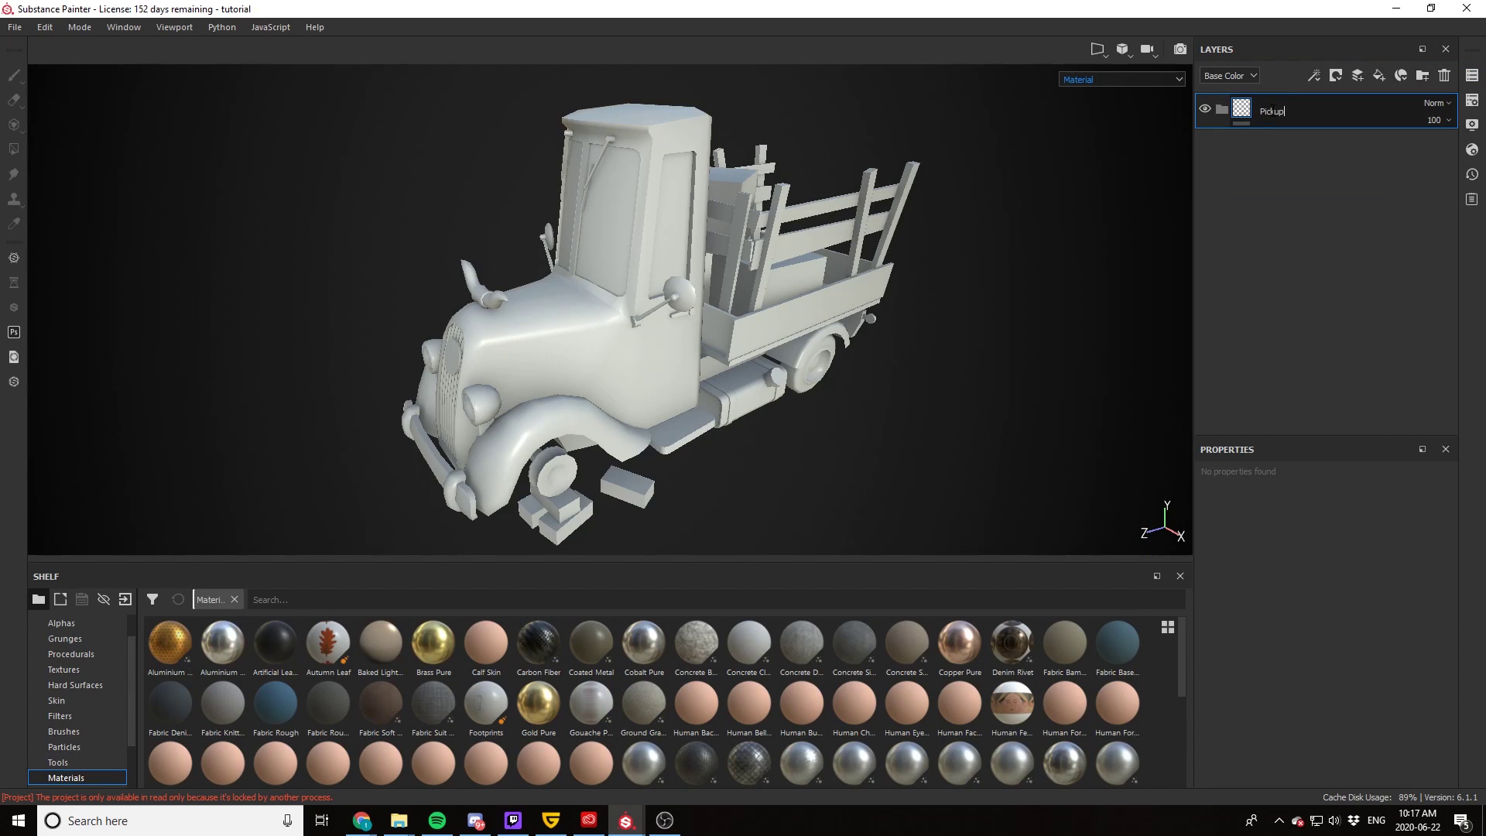
type(" Frame")
key("Return")
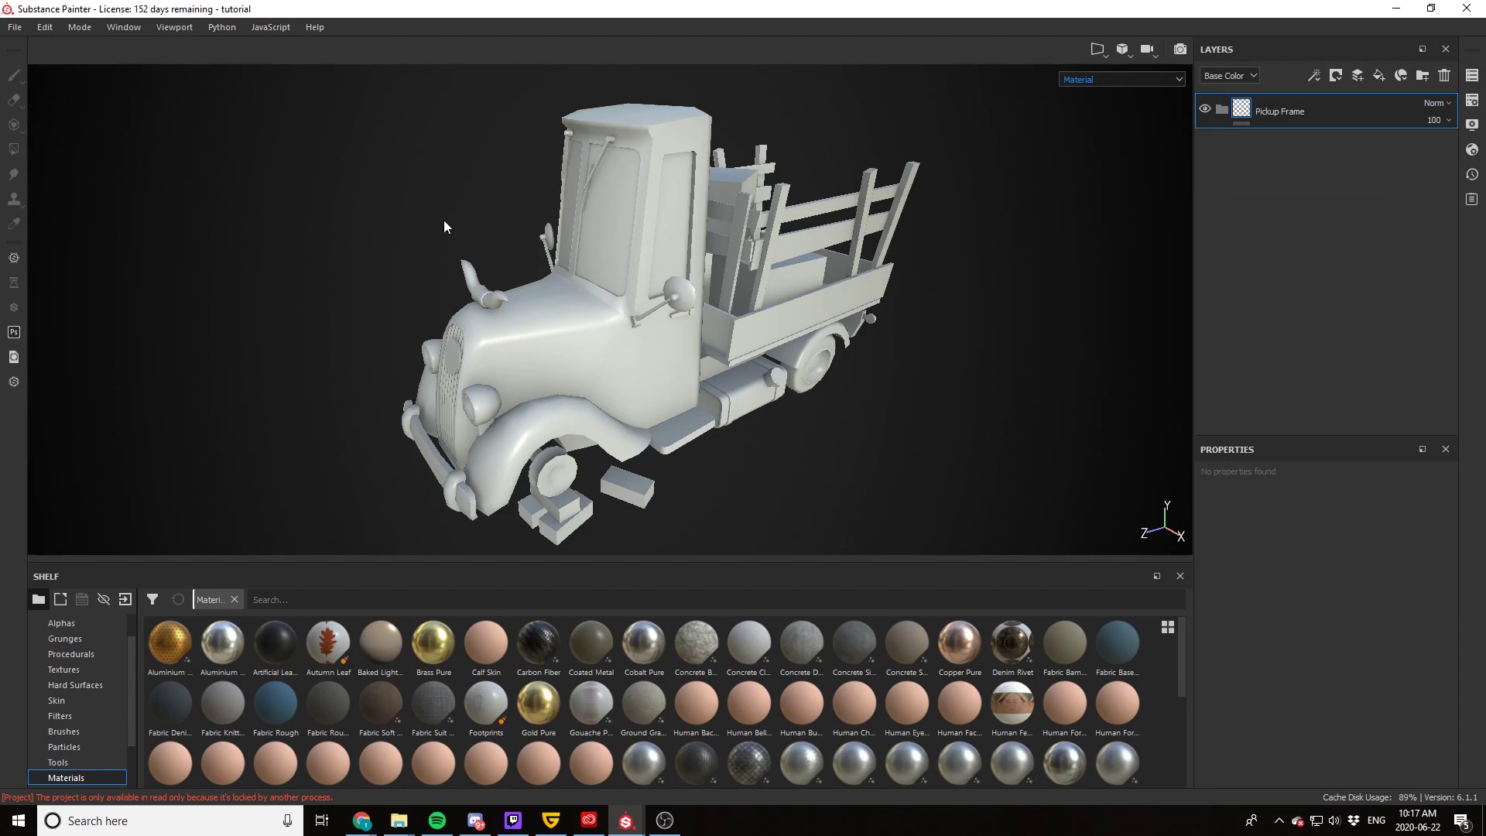
Step: Add a fill layer inside the Pickup Frame folder with a red base color and a roughness of 0.8791
left_click(1380, 76)
left_click_drag(1307, 111, 1307, 147)
double_click(1306, 149)
left_click(1366, 652)
left_click(1368, 510)
left_click(1299, 306)
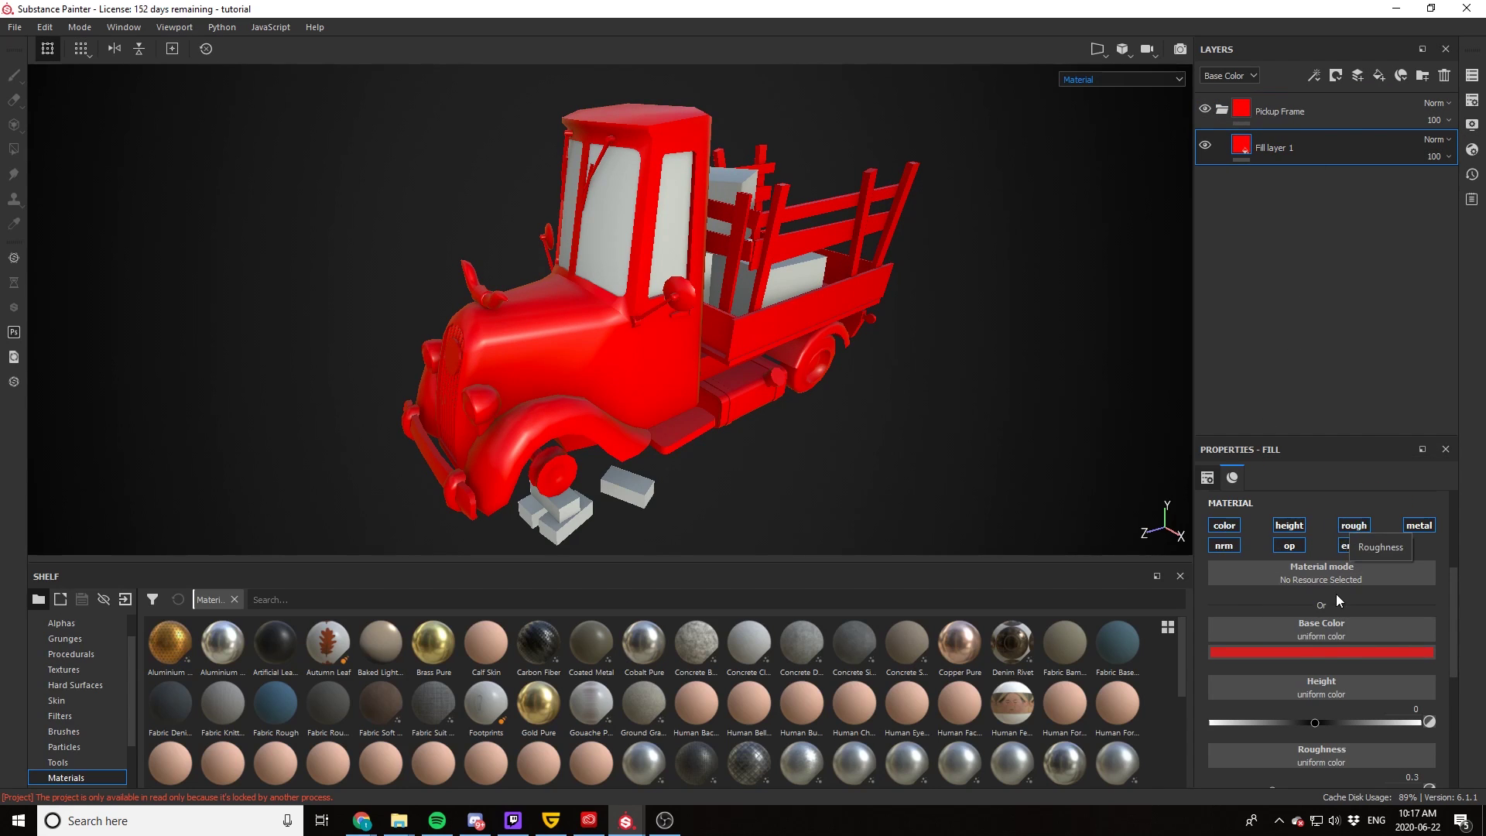
scroll(1335, 593, "down", 3)
left_click(1394, 698)
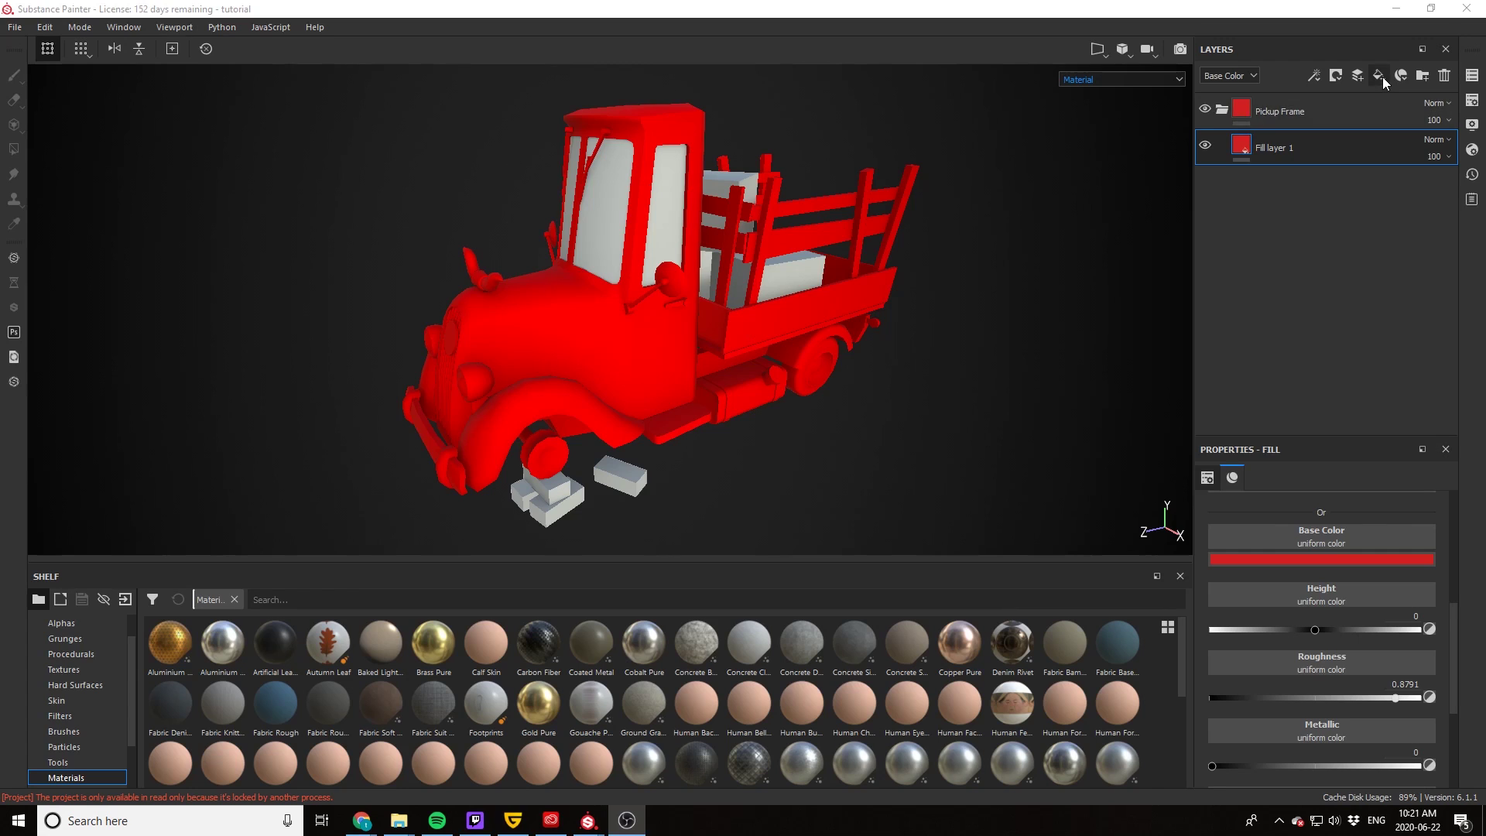
Step: Add a second fill layer above the red one with a black mask driven by a Position generator
left_click(1380, 77)
right_click(1277, 147)
left_click(1316, 175)
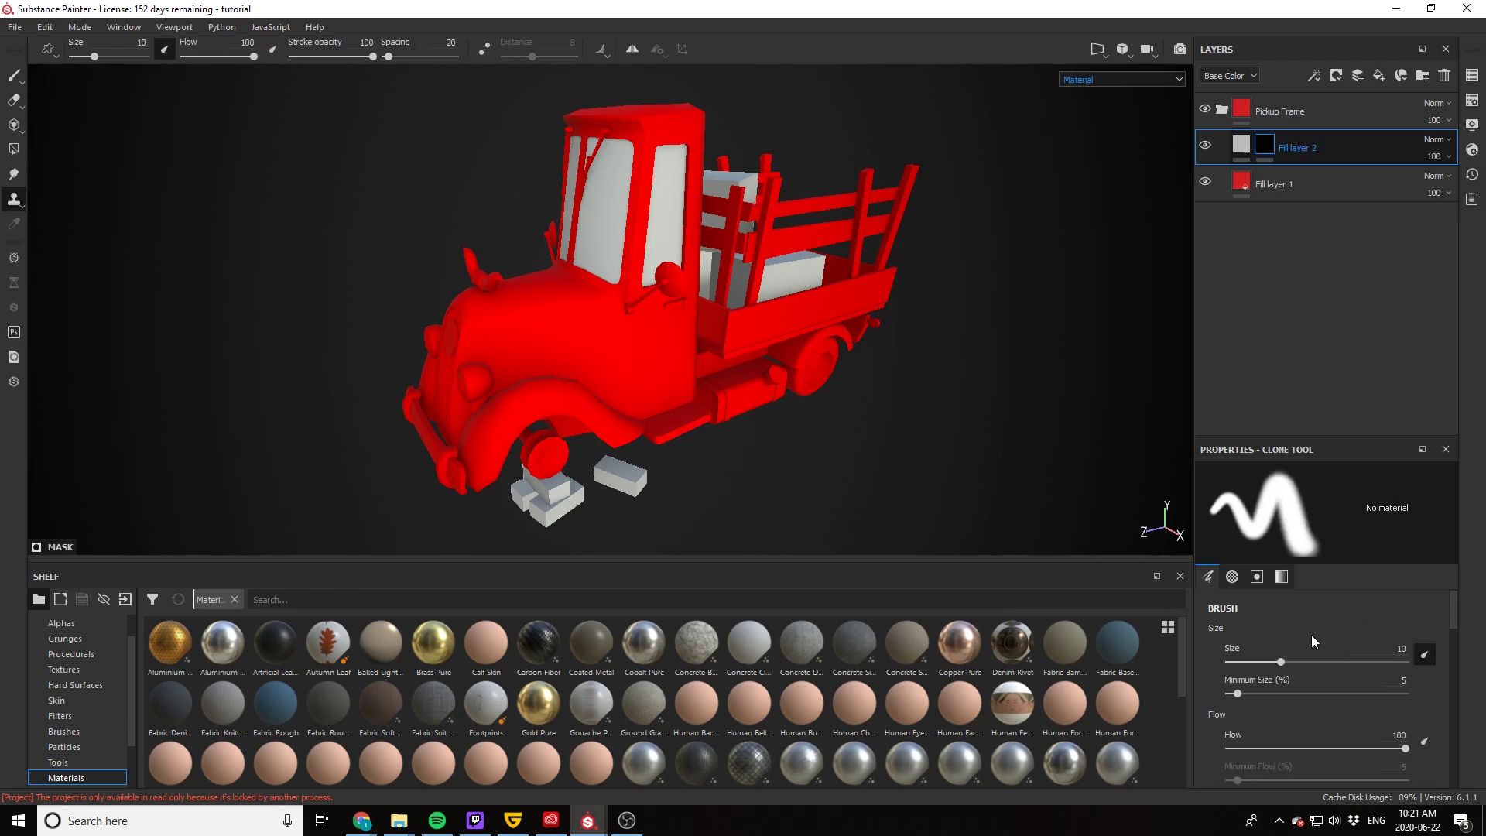
left_click(1311, 634)
left_click(1312, 505)
Step: Display only the mask, turn on the Position generator's Global Invert, and tune its global balance and contrast
left_click(1084, 79)
left_click(1088, 174)
mouse_move(866, 418)
left_mouse_down("alt")
mouse_move(853, 397)
mouse_move(859, 408)
left_mouse_up("alt")
left_click(1288, 569)
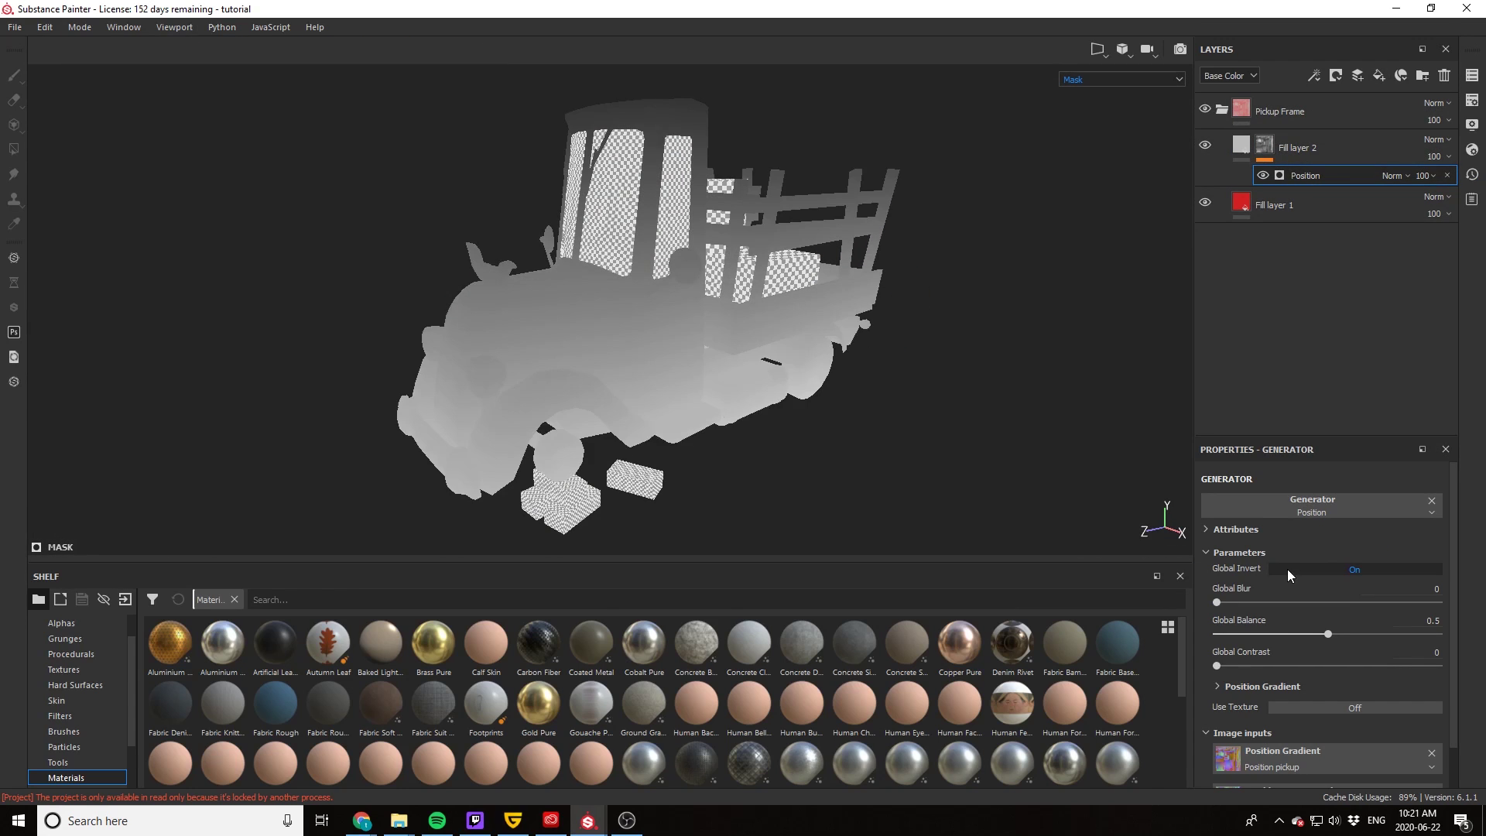
left_click_drag(1328, 634, 1377, 638)
left_click_drag(681, 418, 531, 366, "alt")
left_click_drag(1216, 666, 1325, 667)
left_click_drag(1377, 635, 1351, 639)
left_click_drag(859, 333, 611, 374, "alt")
scroll(610, 375, "up", 3)
Step: Limit the second fill layer to the color channel with a very dark red base color and check it in the Base Color view
left_click(1120, 80)
left_click(1084, 104)
left_click(1241, 146)
left_click(1225, 725, "alt")
scroll(1280, 670, "down", 5)
left_click(1279, 669)
left_click_drag(1364, 569, 1393, 623)
mouse_move(805, 364)
left_mouse_down("alt")
mouse_move(703, 375)
mouse_move(804, 380)
left_mouse_up("alt")
left_click(1121, 79)
left_click(1088, 128)
left_click_drag(843, 449, 648, 405, "alt")
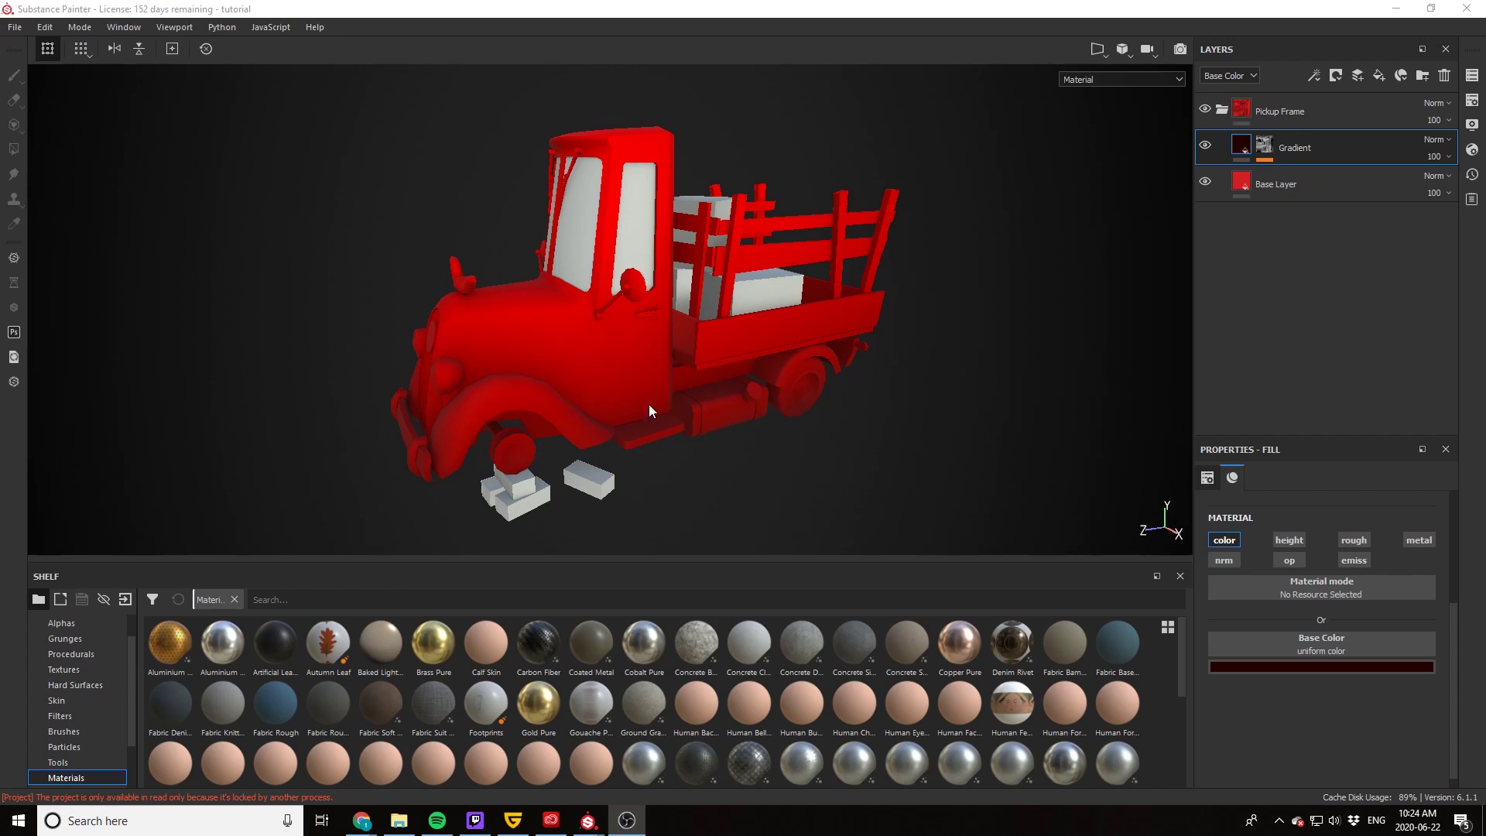
Step: Add a fill layer above the Gradient layer with a black mask driven by an Ambient Occlusion generator
left_click(1378, 77)
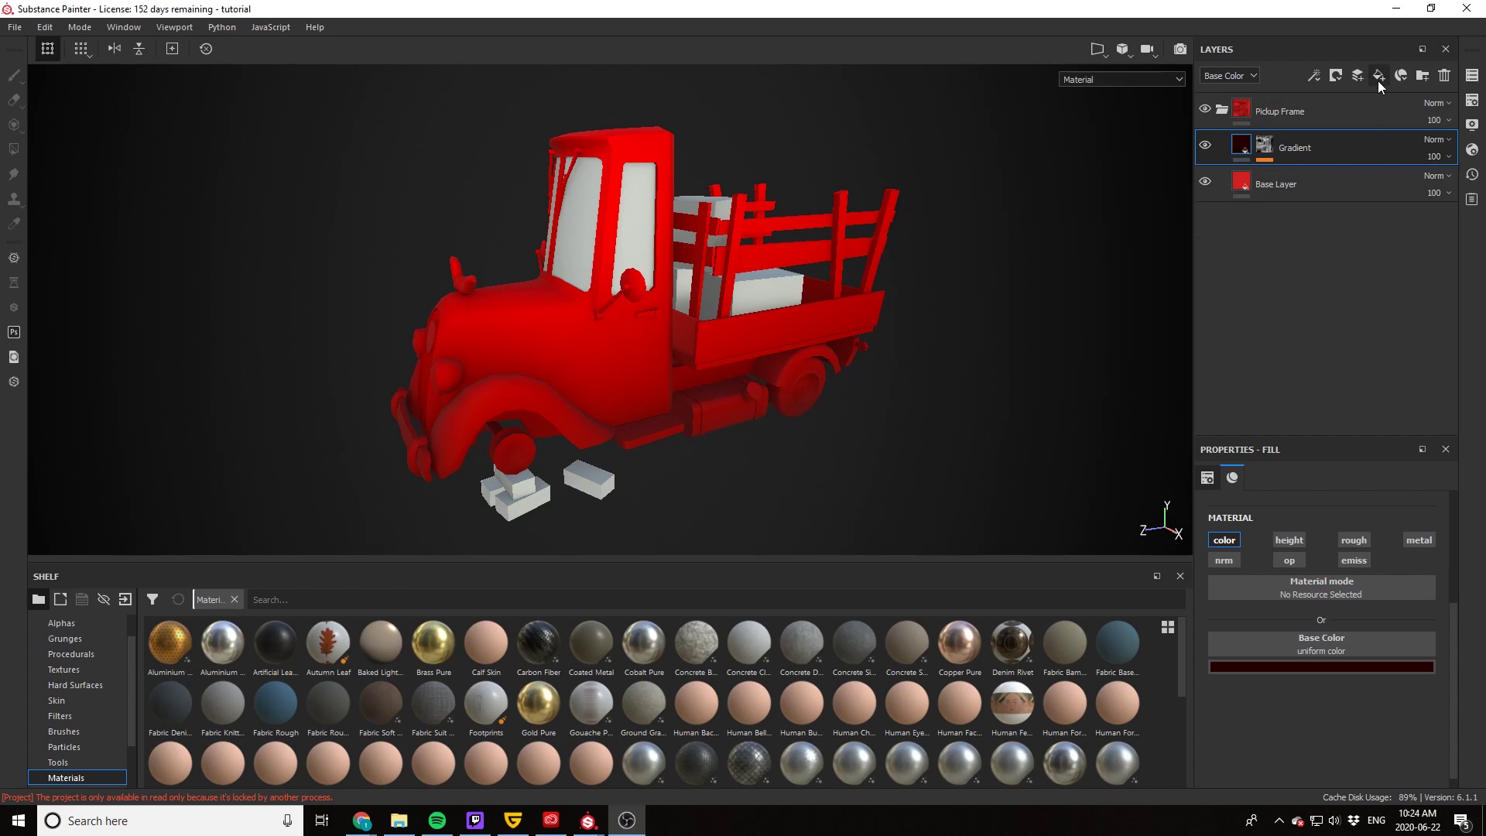
right_click(1297, 147)
left_click(1339, 171)
right_click(1264, 146)
left_click(1316, 302)
left_click(1301, 507)
left_click(1326, 567)
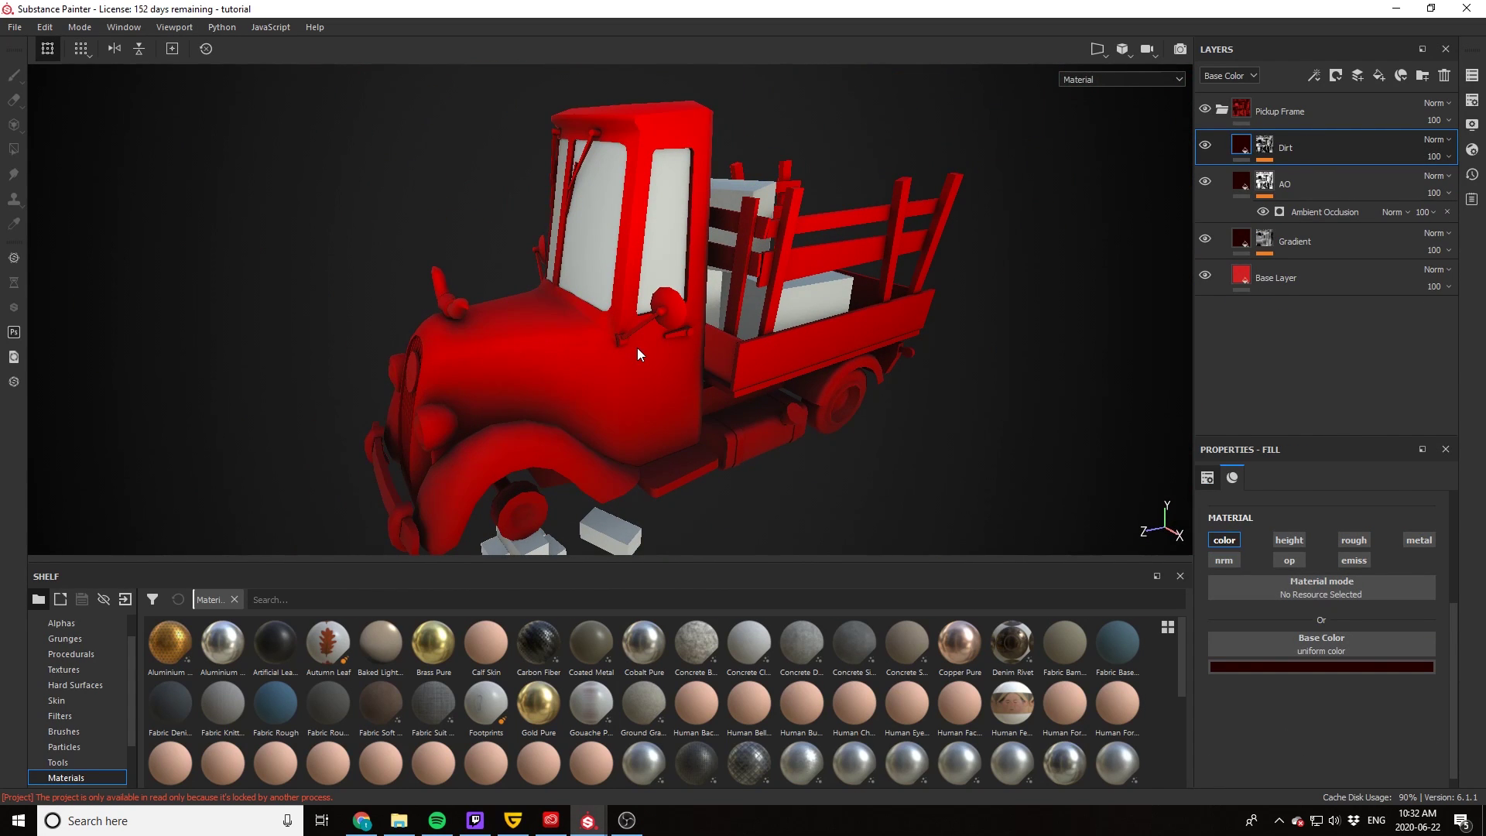
Step: Add a fill layer with the Baked Lighting Stylized filter above Dirt and set its opacity to 72
left_click(1379, 75)
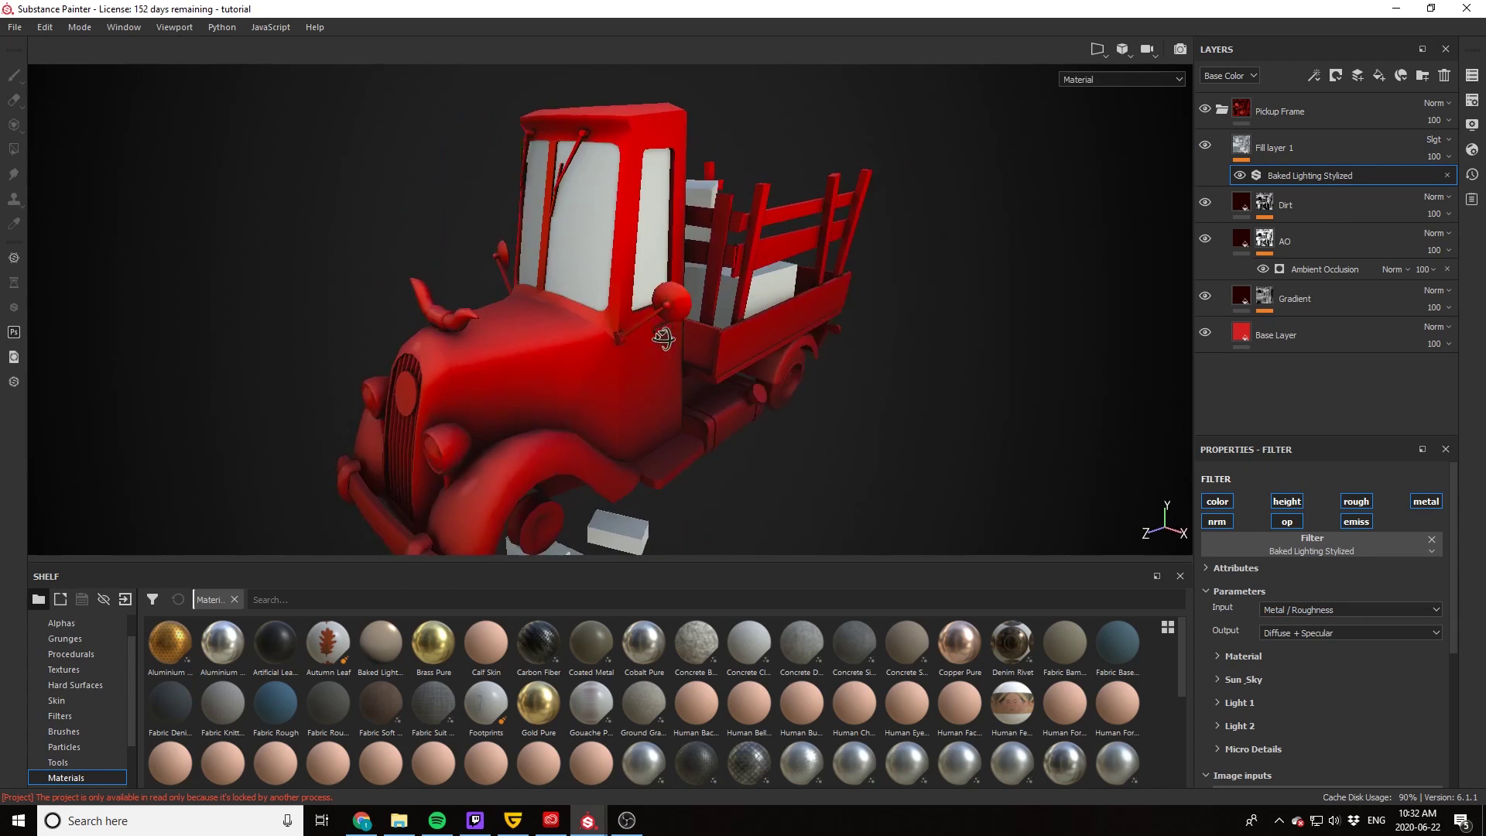
left_click_drag(1434, 157, 1458, 190)
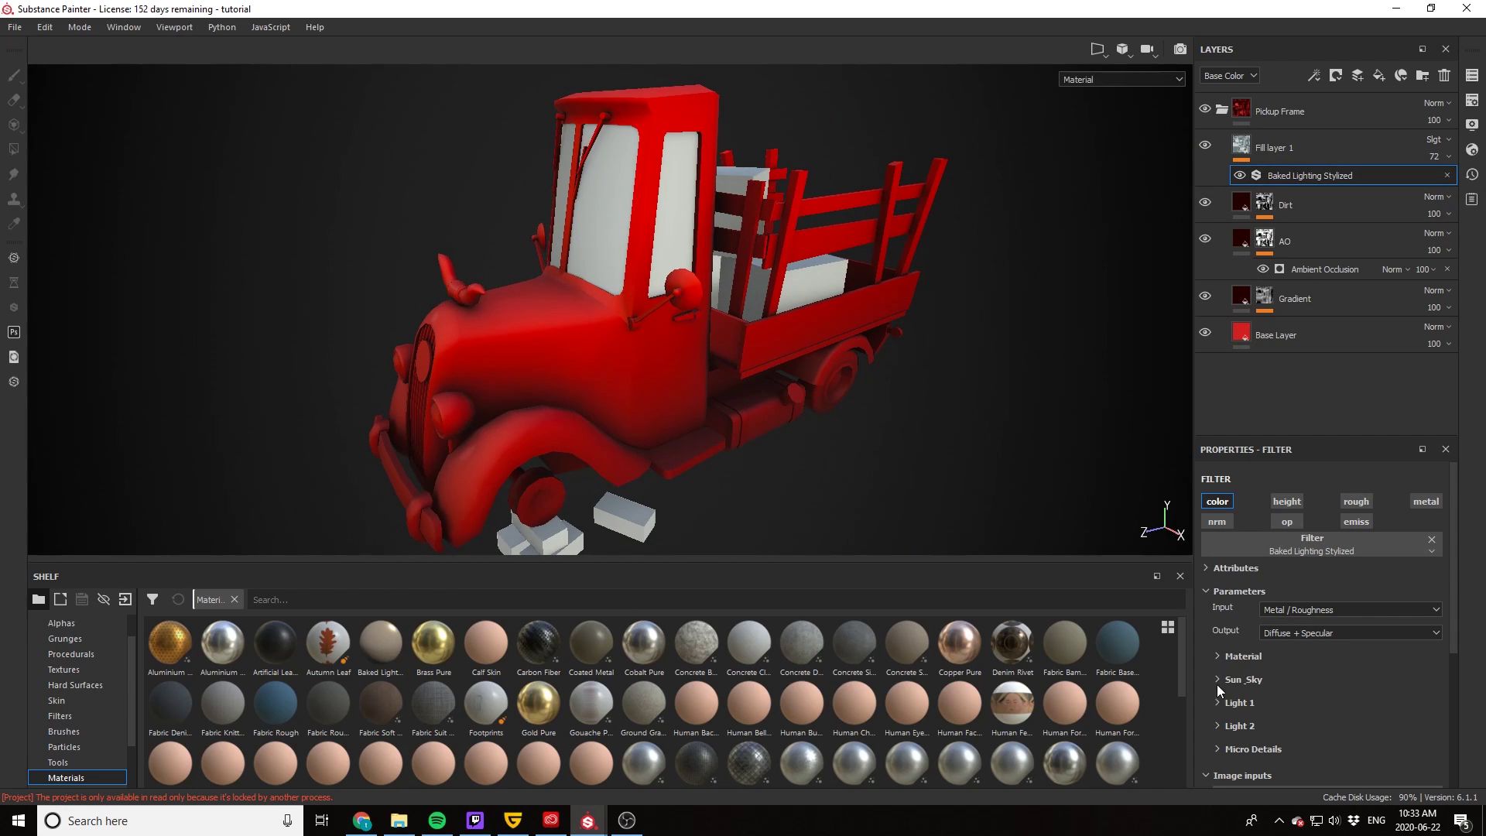
Step: Change the sun color of the Baked Lighting Stylized filter to a light yellow
left_click(1219, 679)
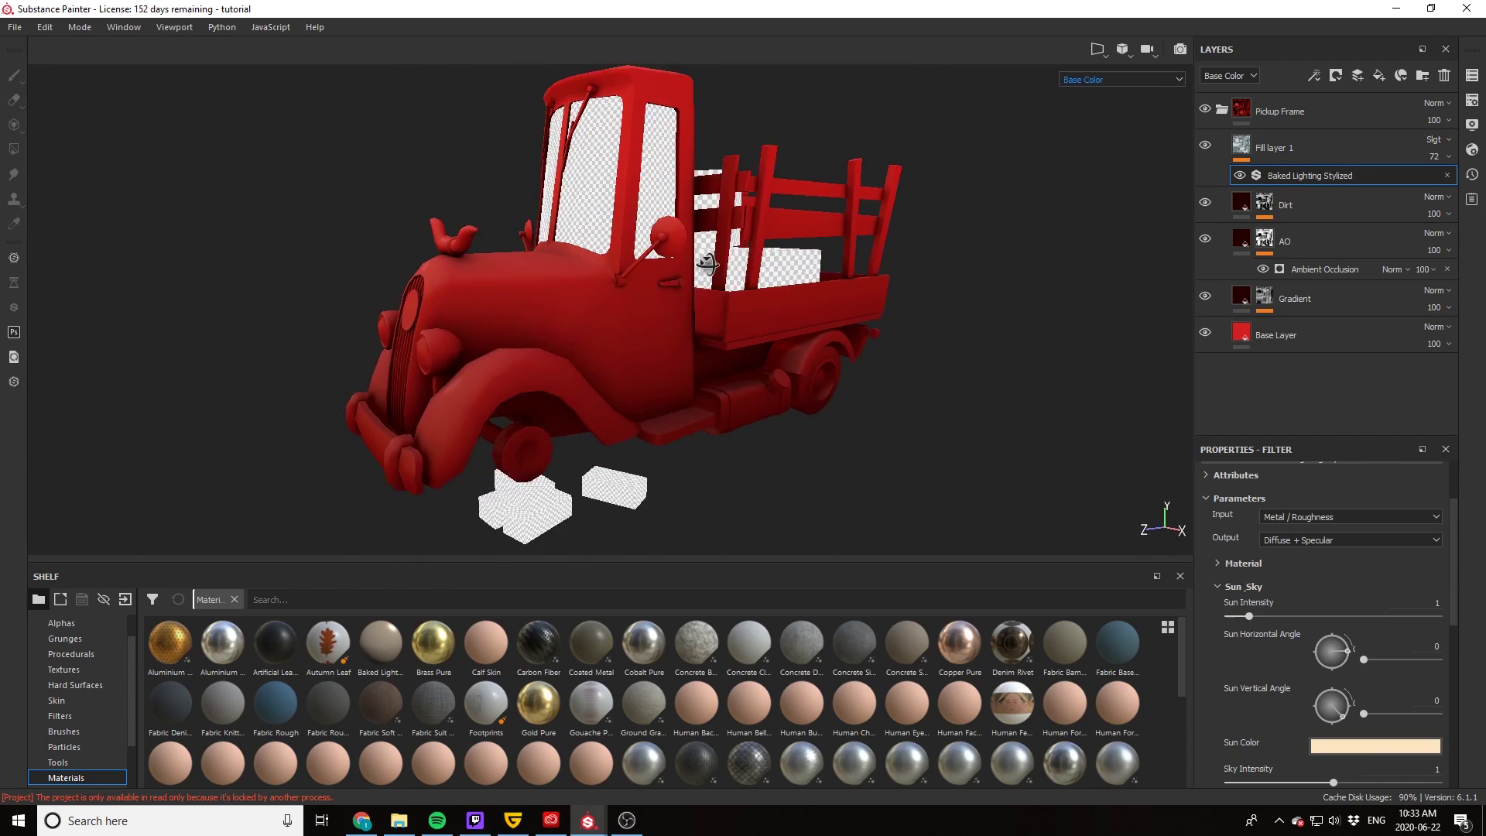
left_click(1374, 701)
left_click_drag(1405, 625, 1405, 641)
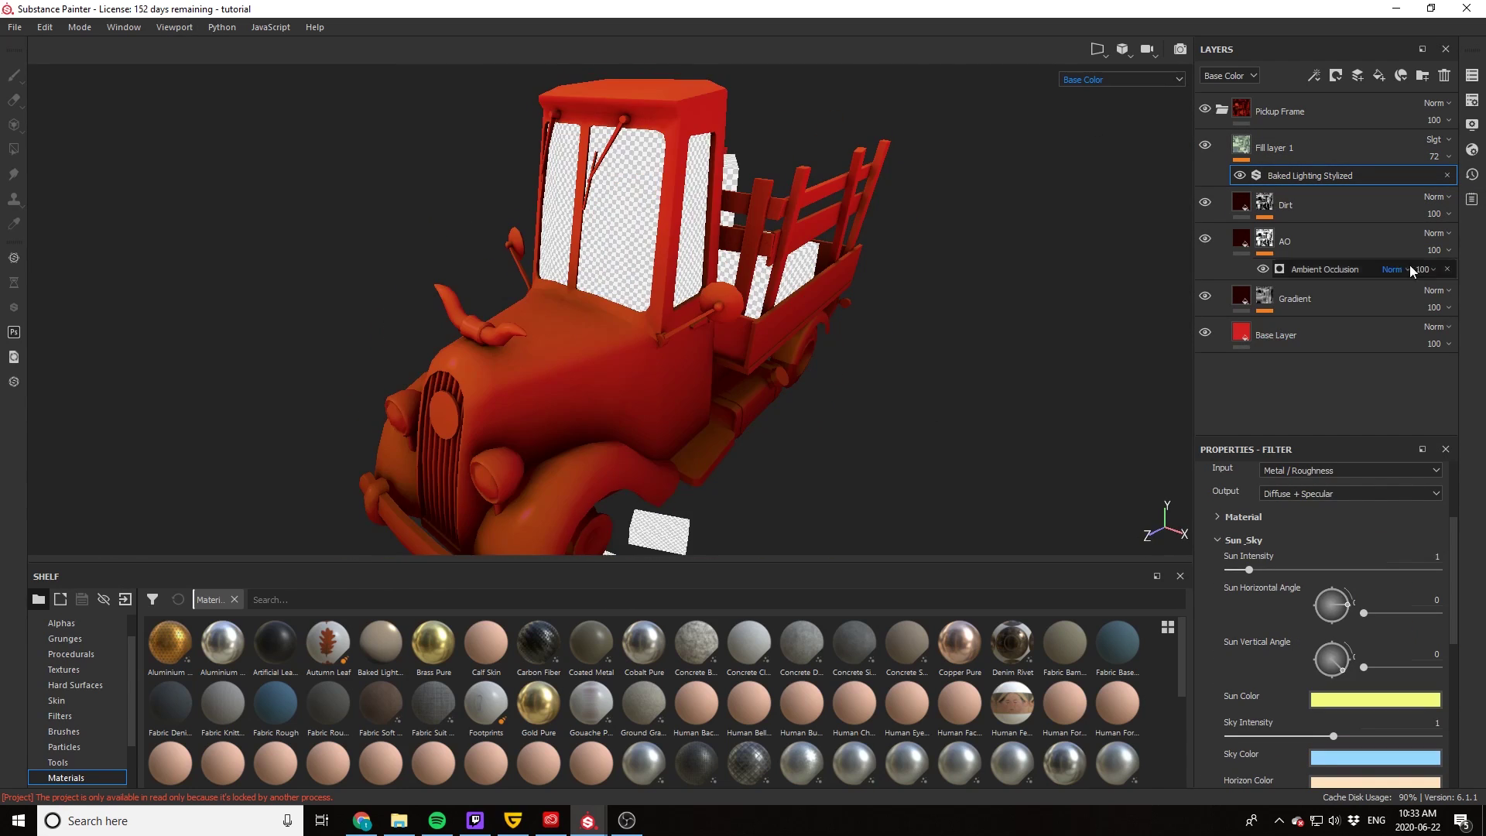
Step: Set the baked lighting's sun intensity to 0.52 and its layer opacity to 75, and return to the Material view
left_click(1435, 156)
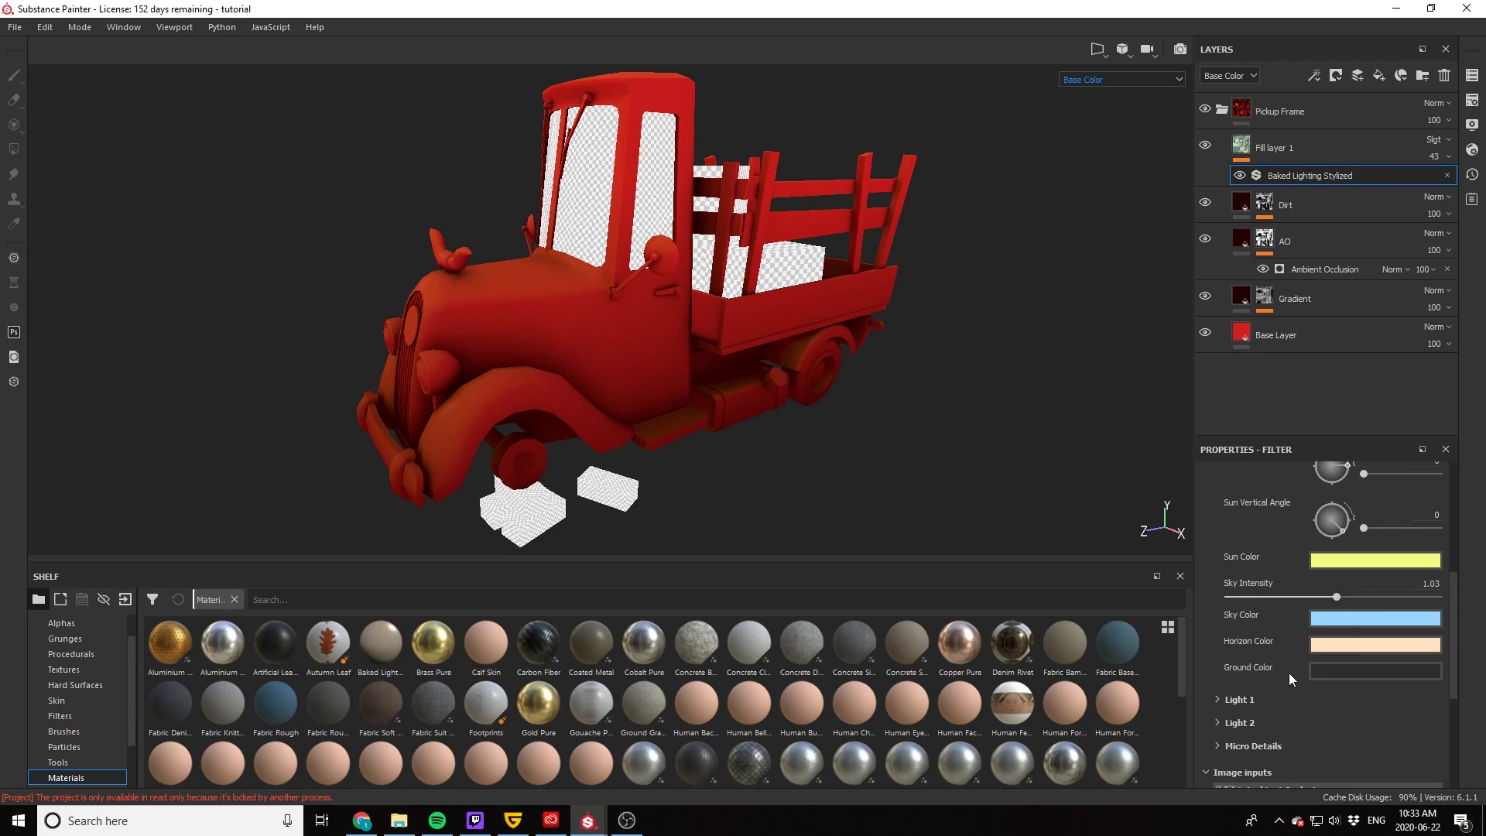
left_click(1240, 699)
scroll(1362, 611, "down", 3)
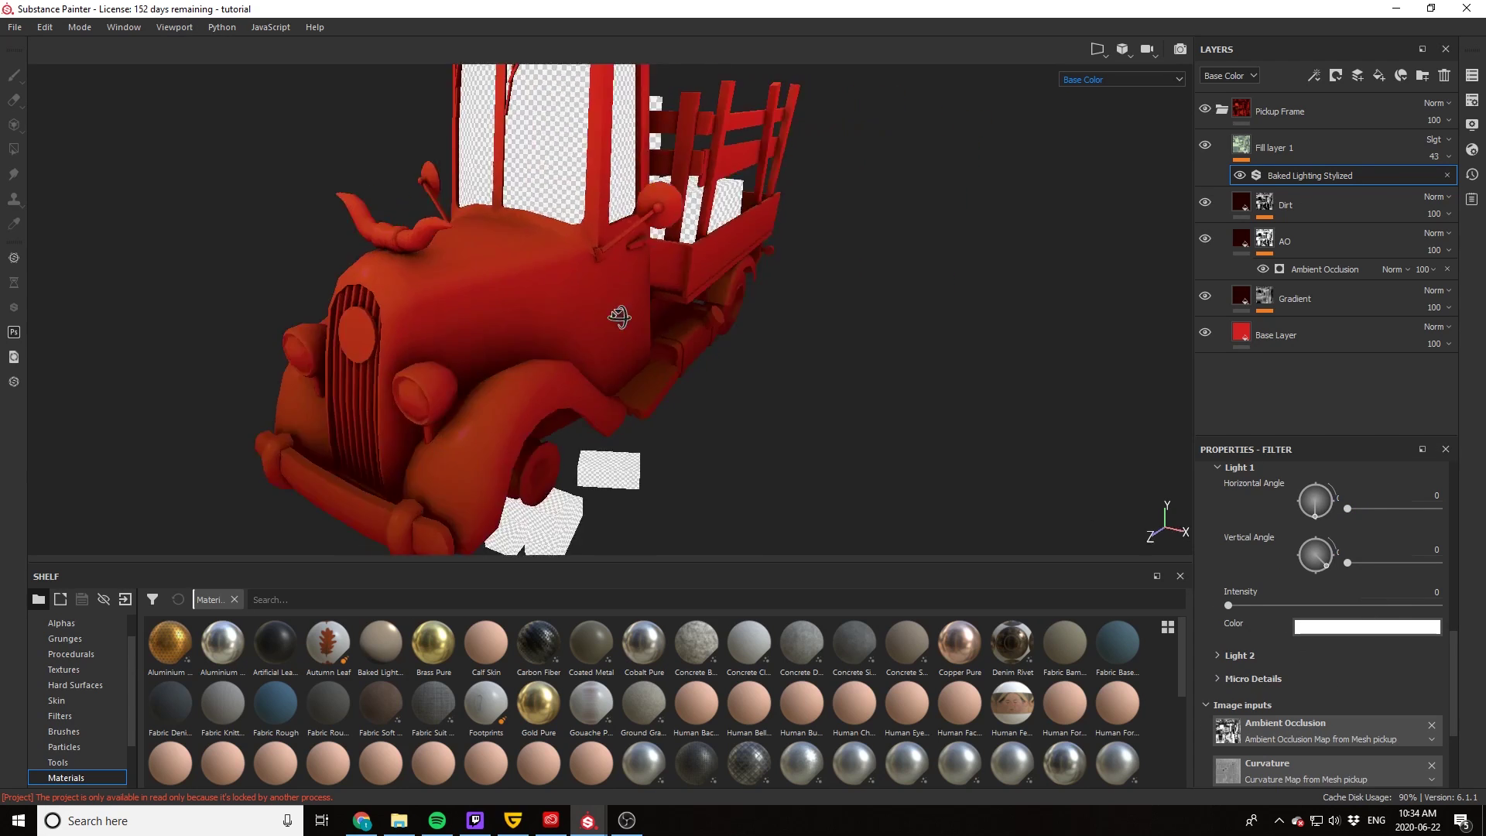
scroll(1331, 619, "up", 5)
left_click_drag(1434, 156, 1448, 191)
left_click_drag(588, 364, 674, 363, "alt")
key("m")
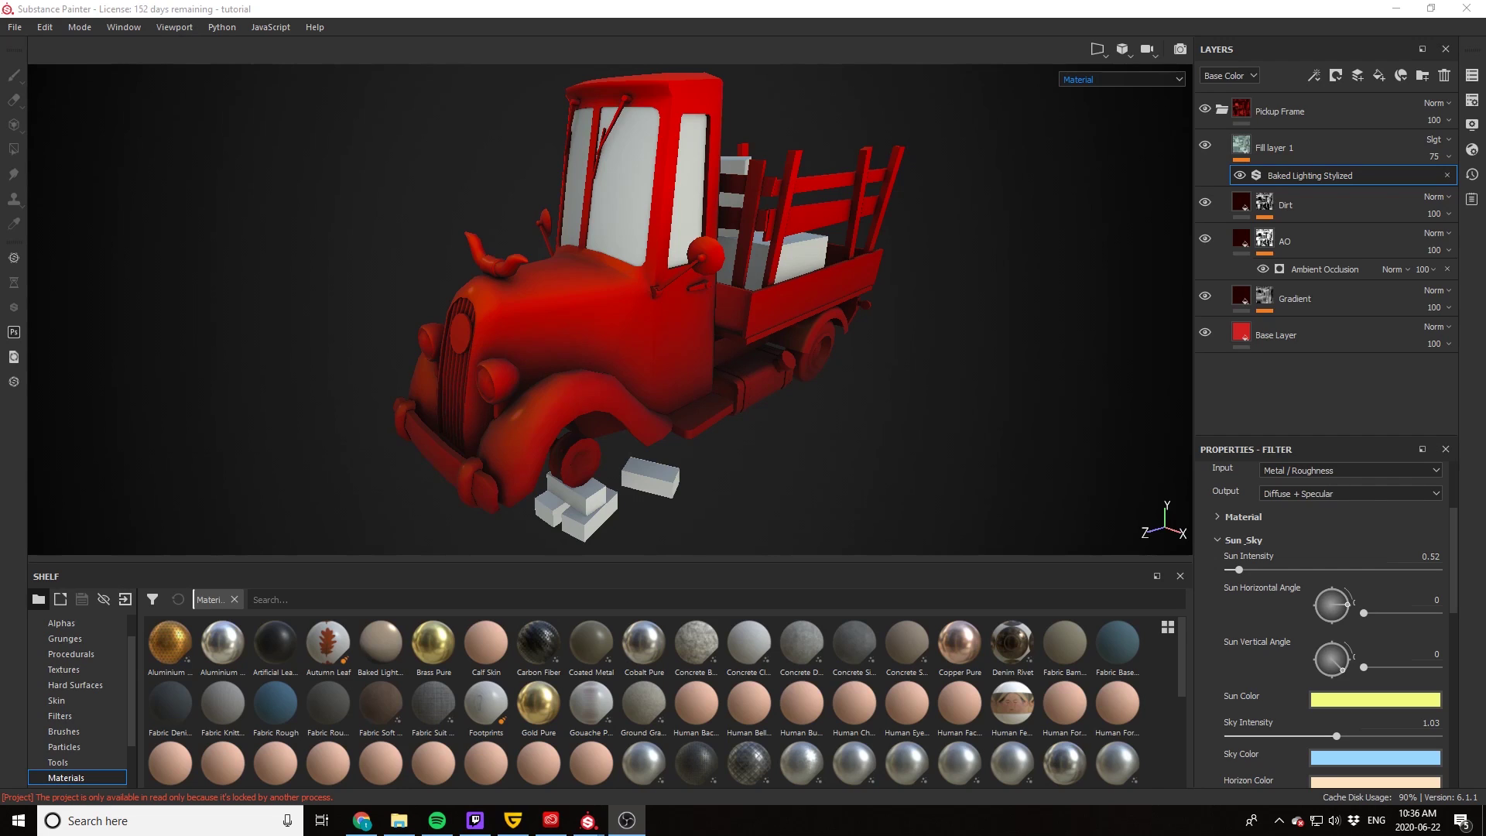
Step: Add another fill layer above the baked lighting layer
left_click(1379, 75)
right_click(1287, 147)
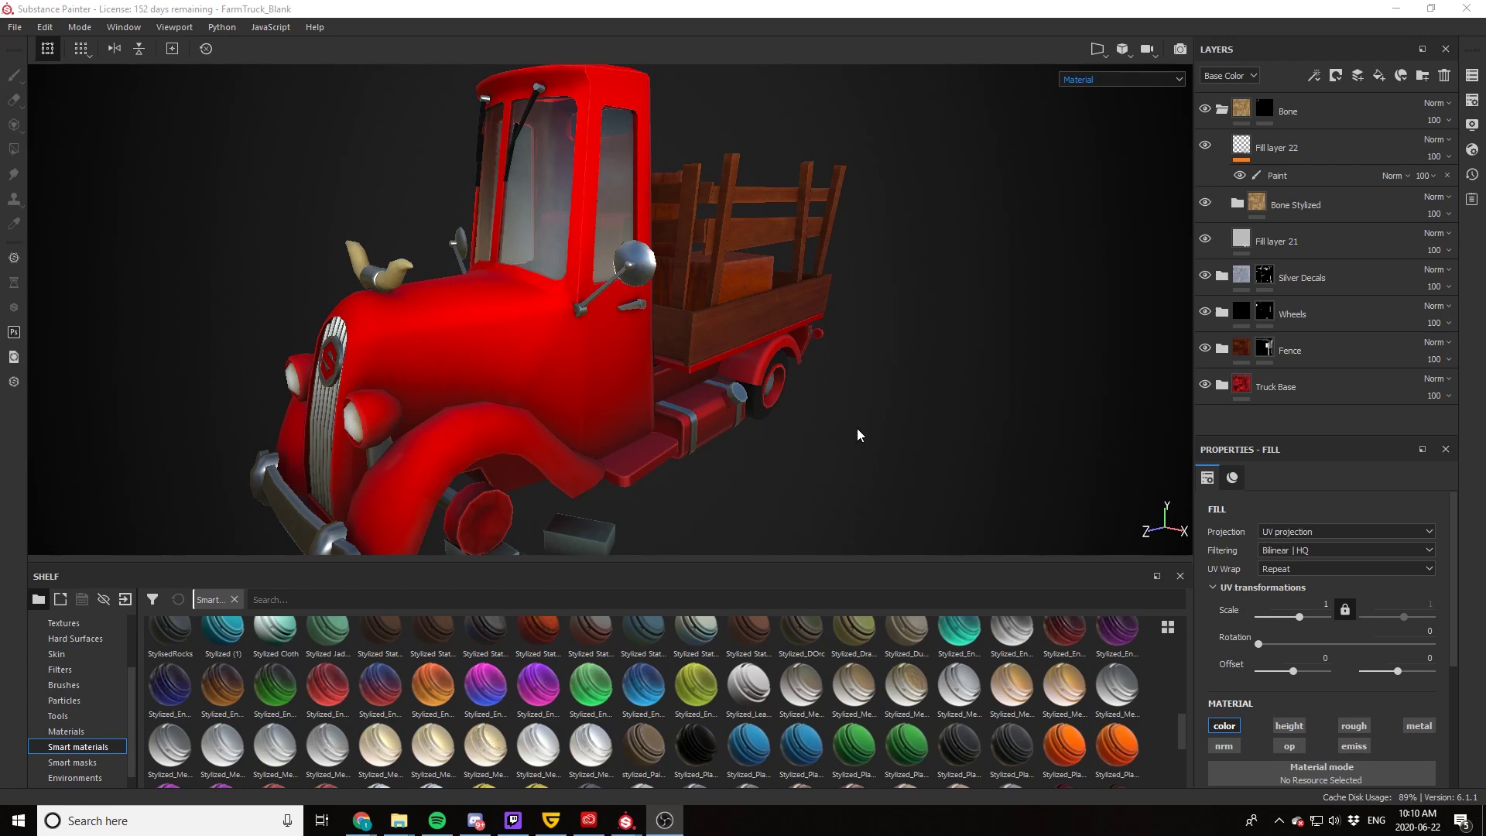
Step: Inspect the textured truck's plain red paint from several angles and close up around the hood and front fender
left_click_drag(855, 374, 807, 393, "alt")
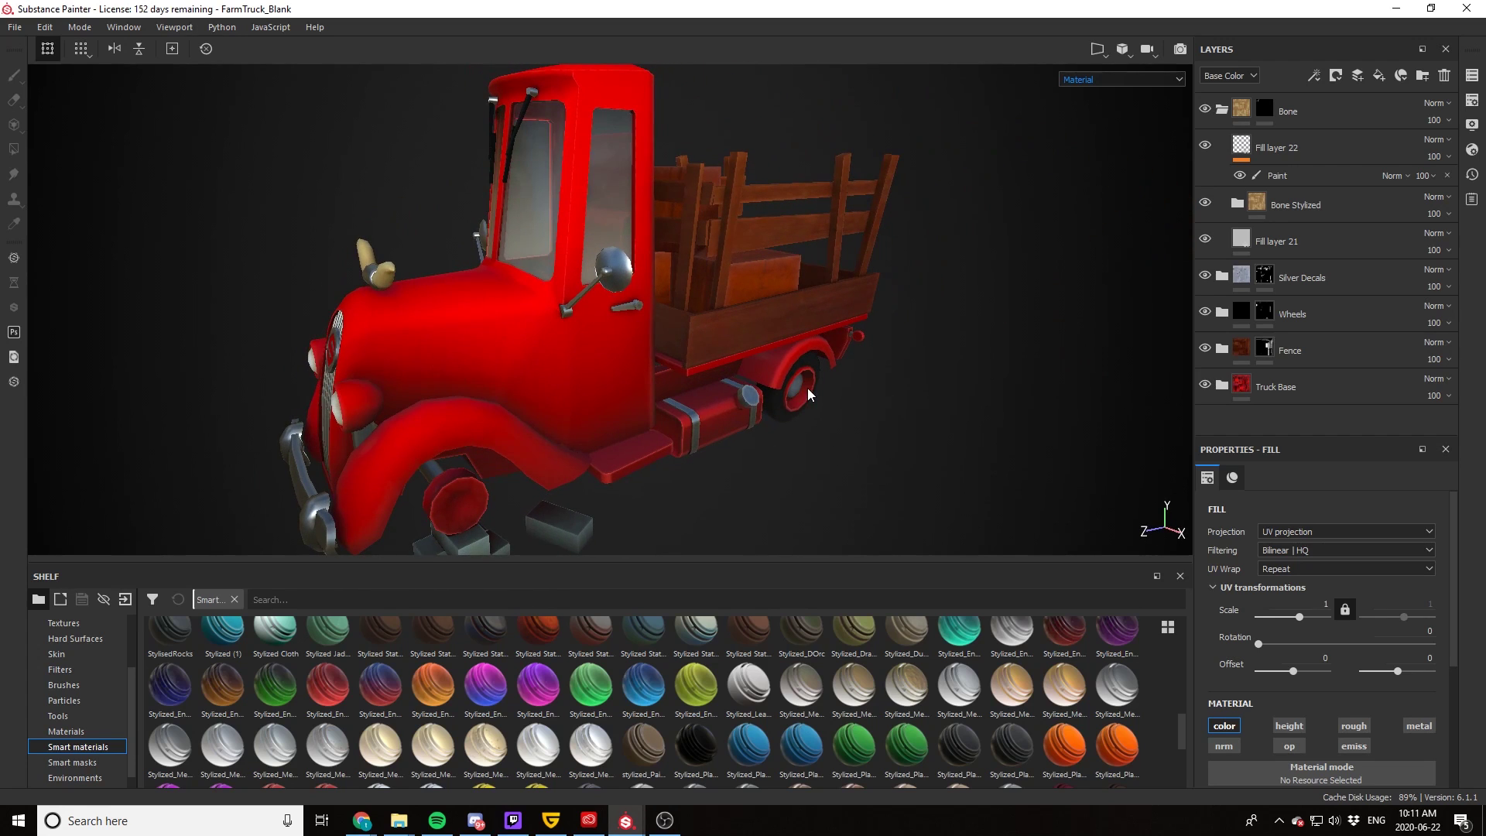
mouse_move(620, 353)
left_mouse_down("alt")
mouse_move(664, 332)
mouse_move(536, 341)
mouse_move(625, 359)
left_mouse_up("alt")
scroll(568, 359, "up", 6)
left_click_drag(577, 305, 532, 287, "alt")
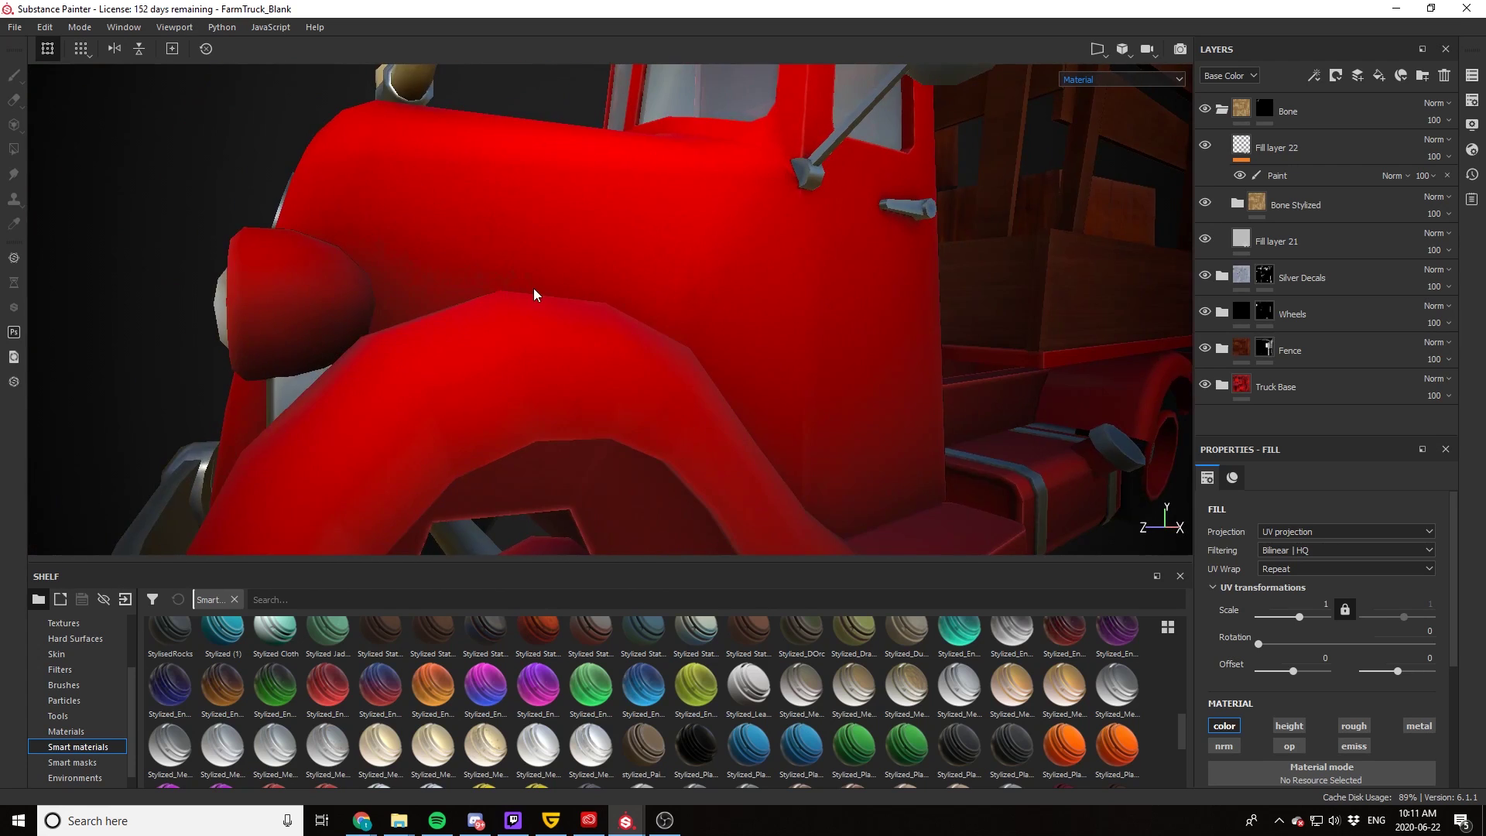
scroll(534, 294, "down", 6)
left_click_drag(612, 252, 629, 342, "alt")
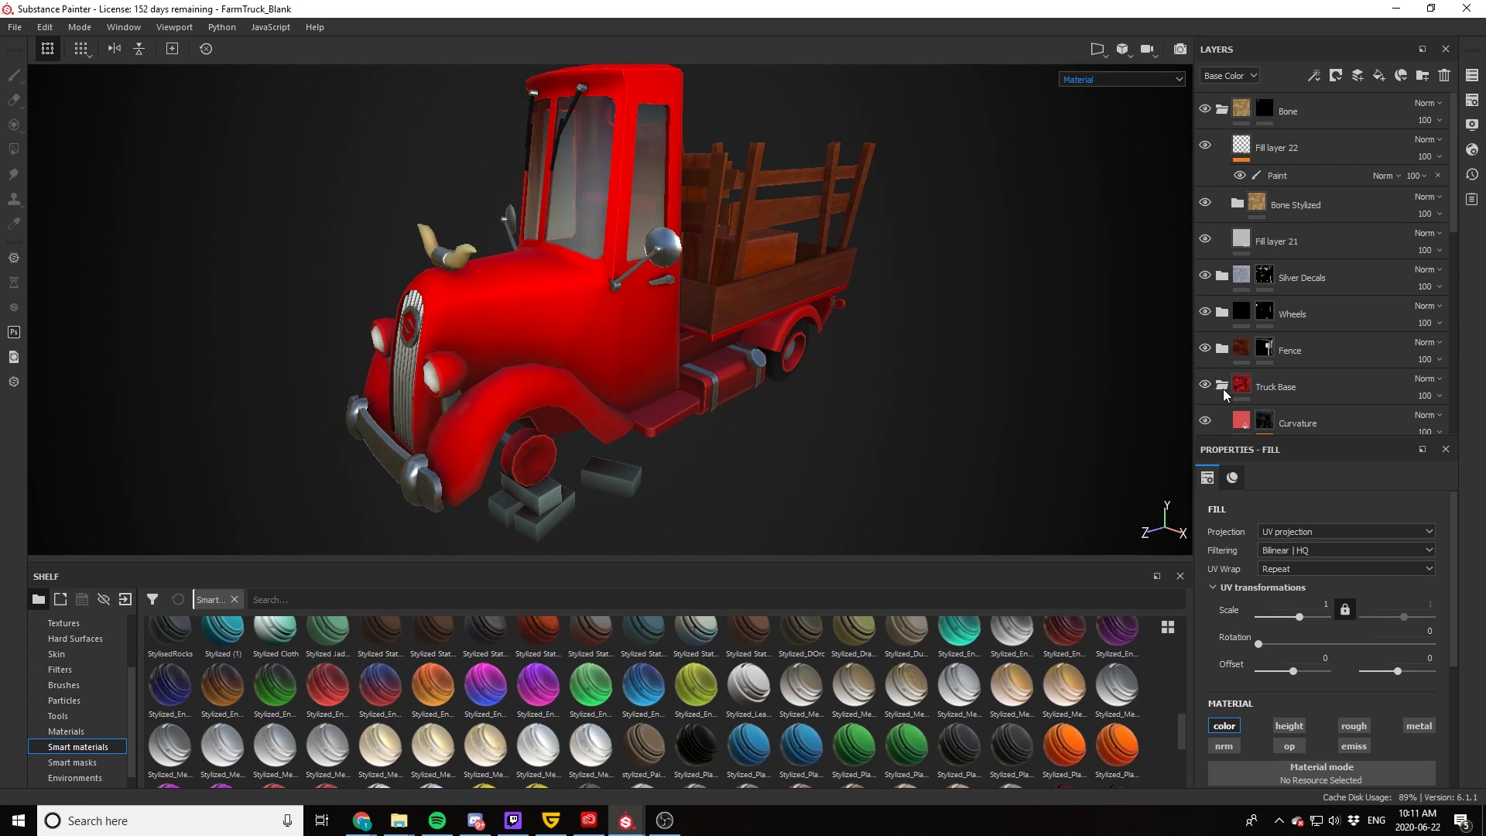
Step: Expand the Truck Base folder and turn on the Handbrush, Handbrush1 and Handbrush2 layers
left_click(1221, 384)
scroll(1269, 309, "down", 4)
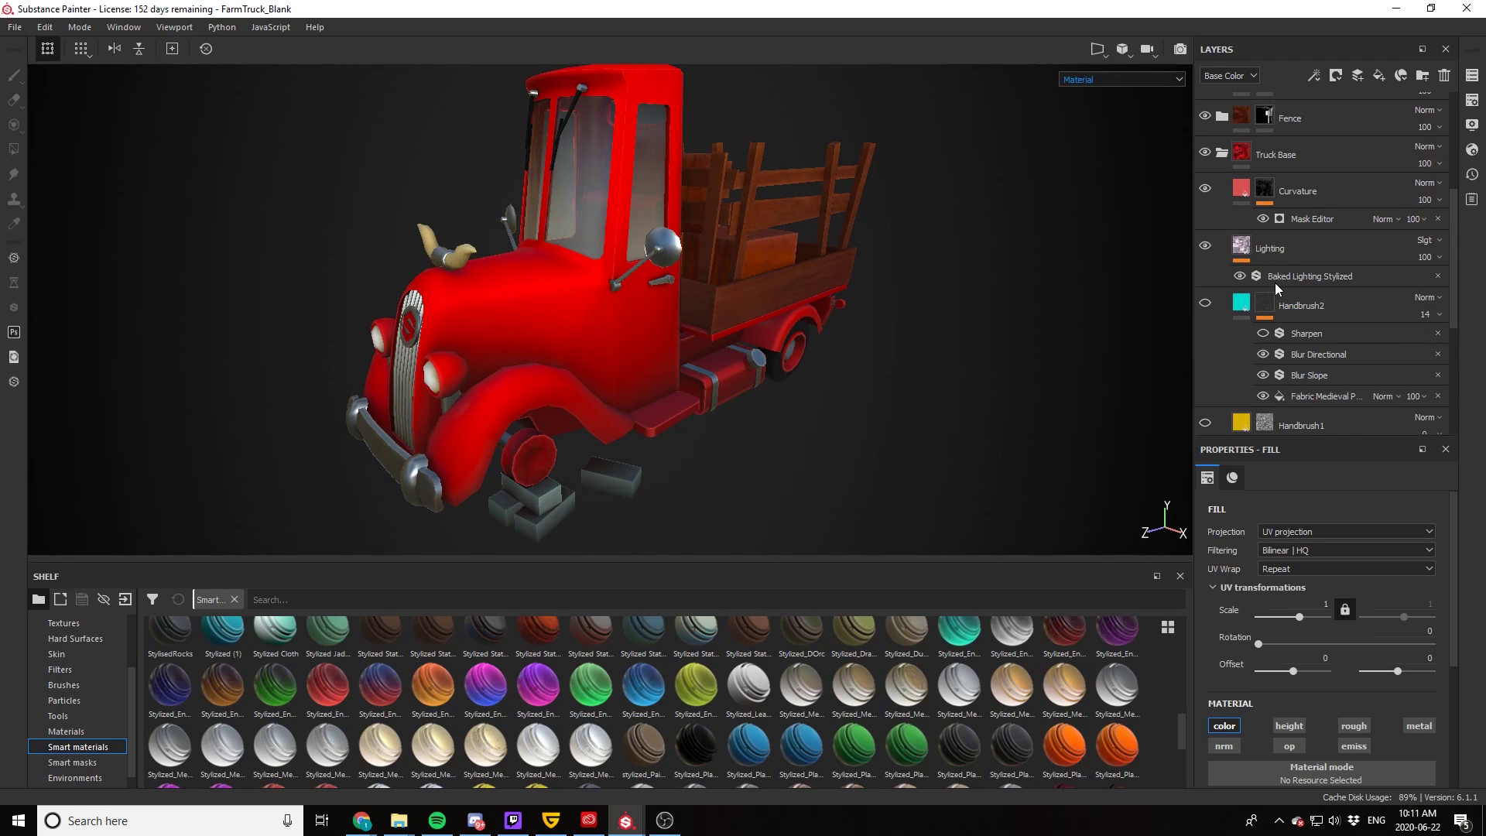
scroll(1274, 282, "down", 1)
scroll(1275, 282, "down", 1)
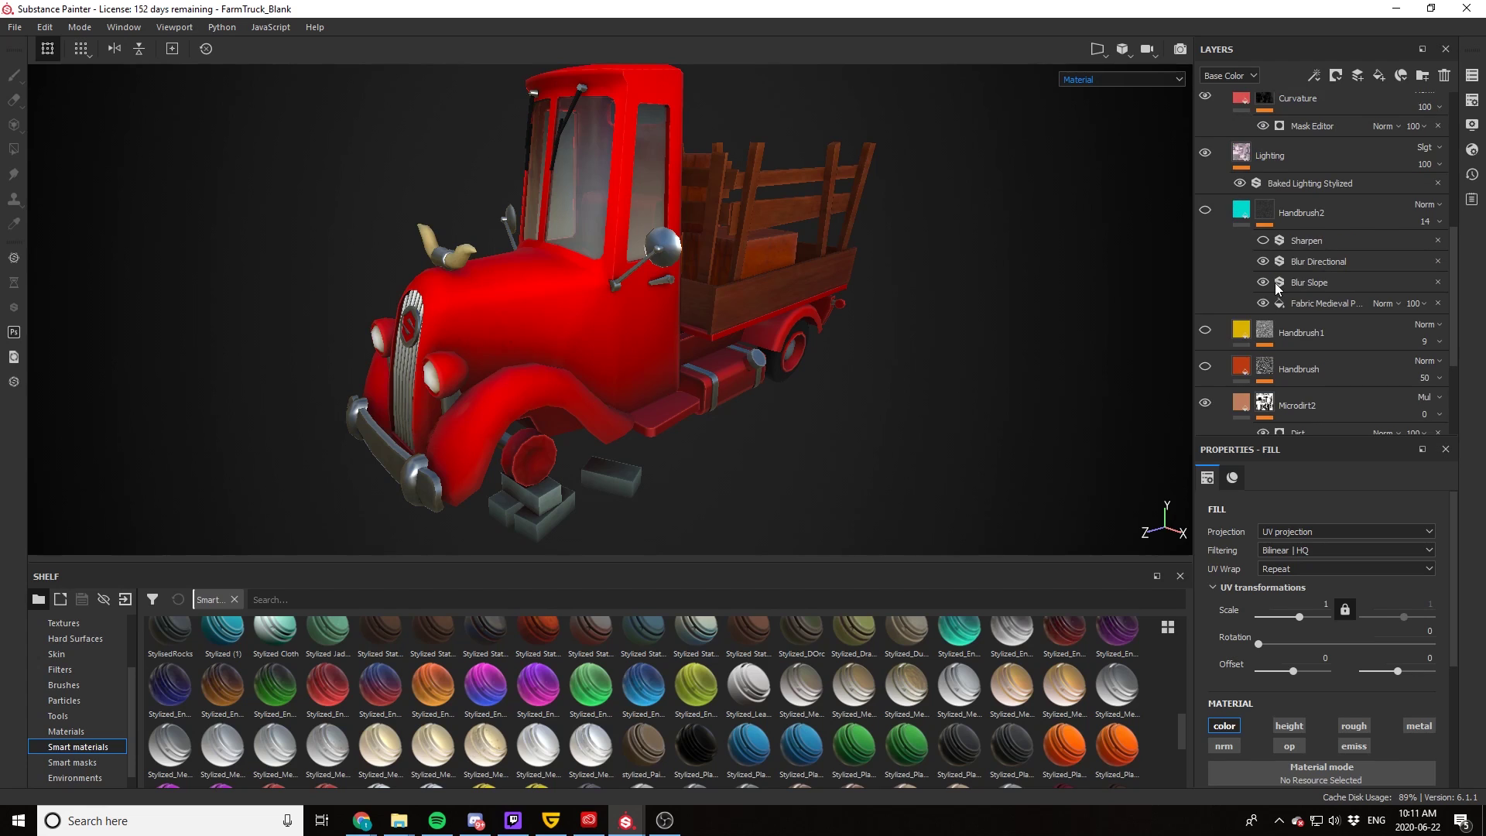
left_click(1205, 366)
left_click(1205, 330)
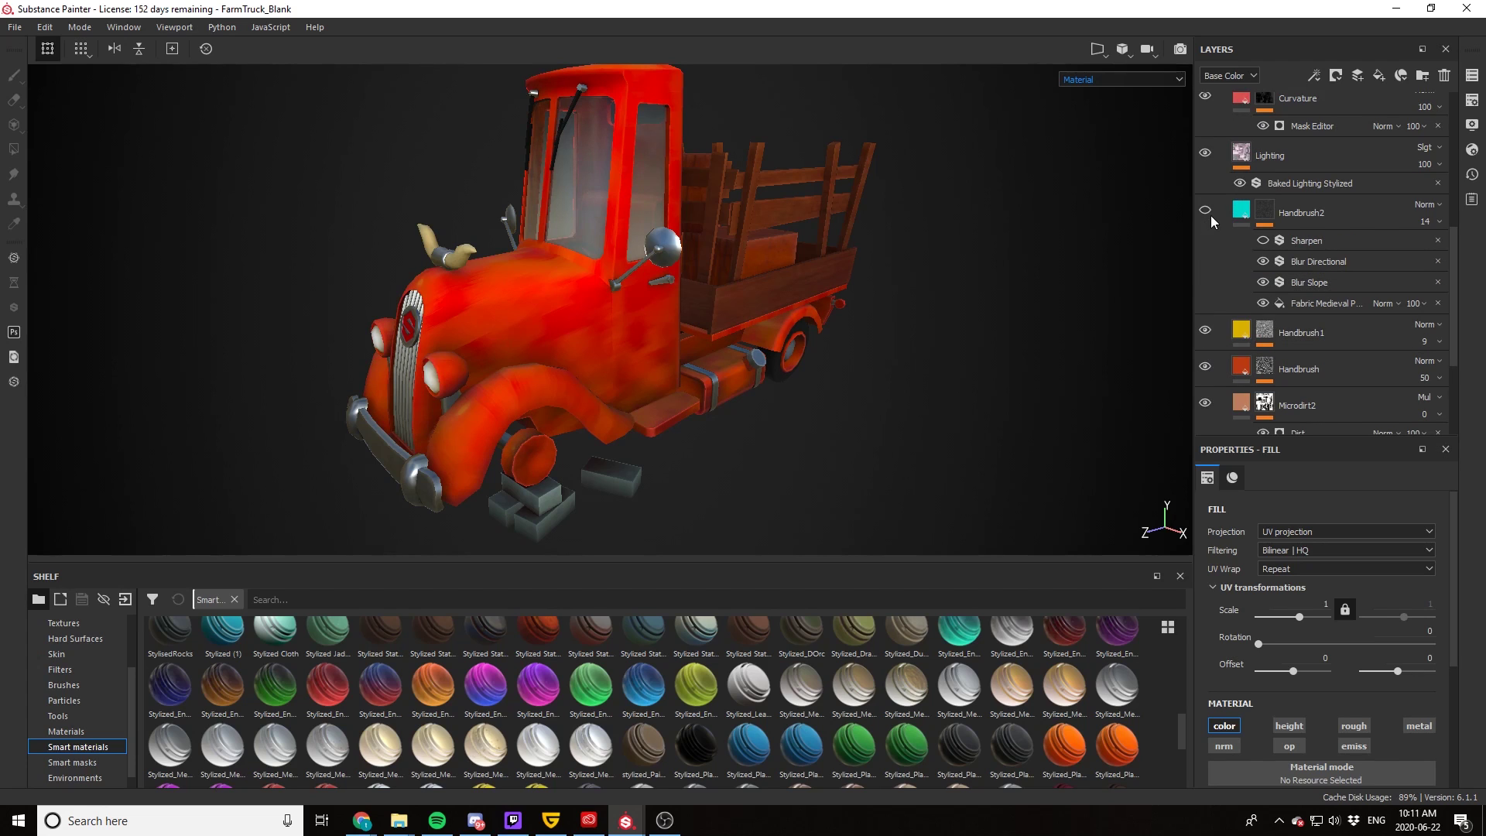
left_click(1205, 210)
Step: Examine the hand-brushed color variation on the hood, fender and door up close and on the whole truck
scroll(517, 300, "up", 5)
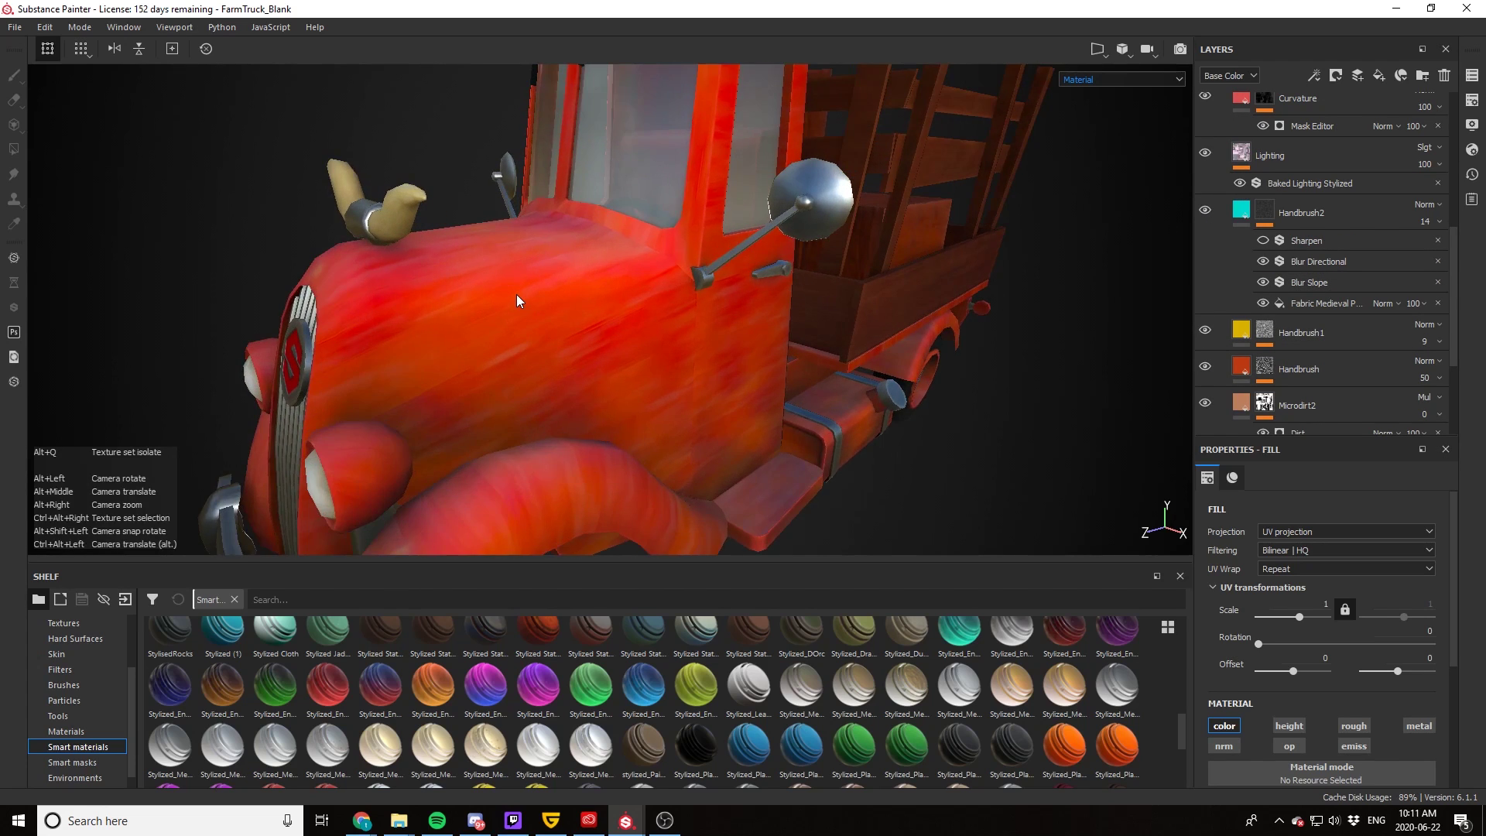
left_click_drag(520, 343, 664, 425, "alt")
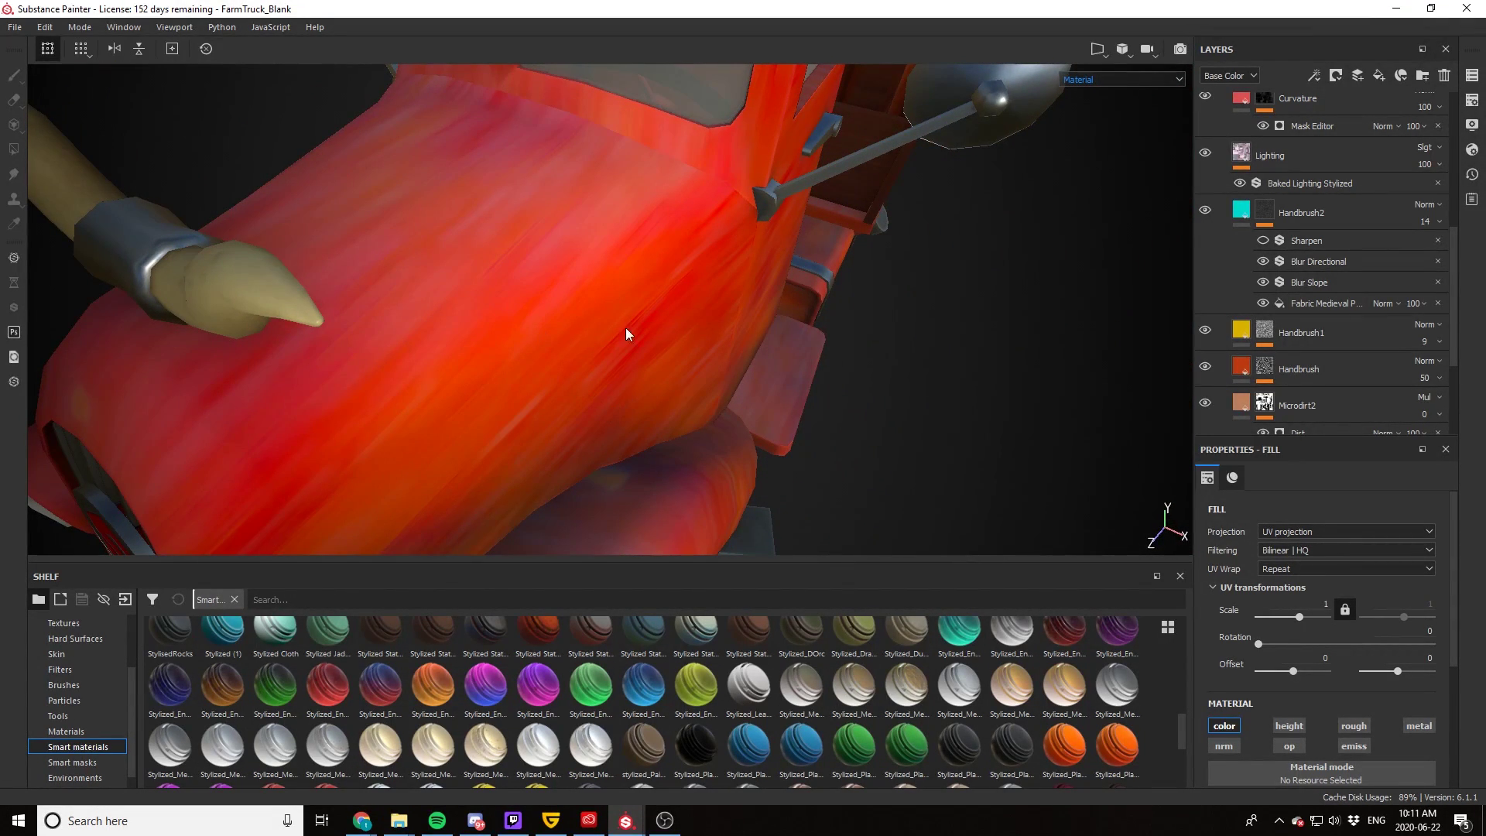
left_click_drag(595, 338, 618, 420, "alt")
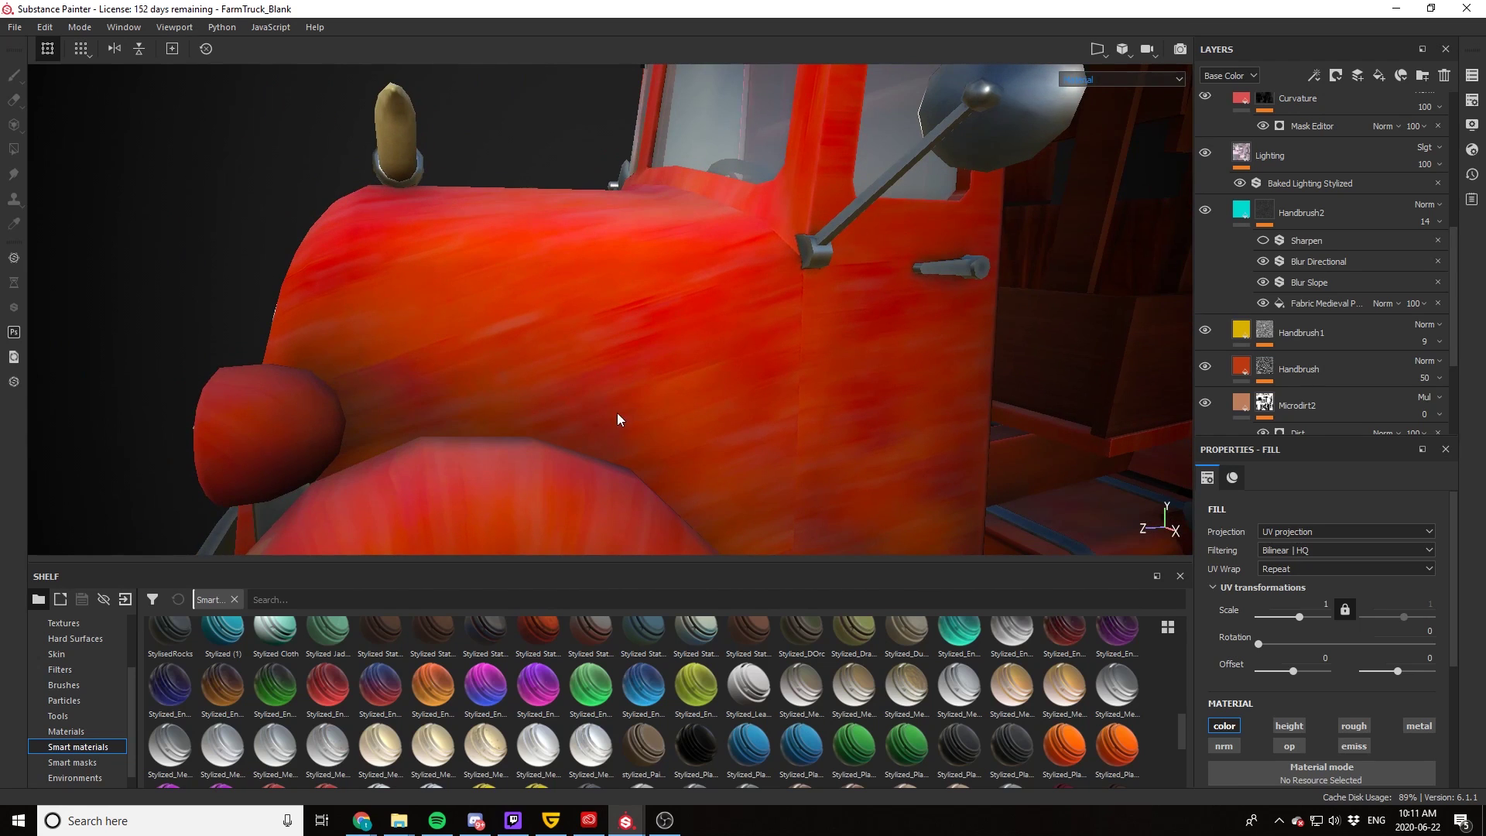
scroll(654, 333, "down", 8)
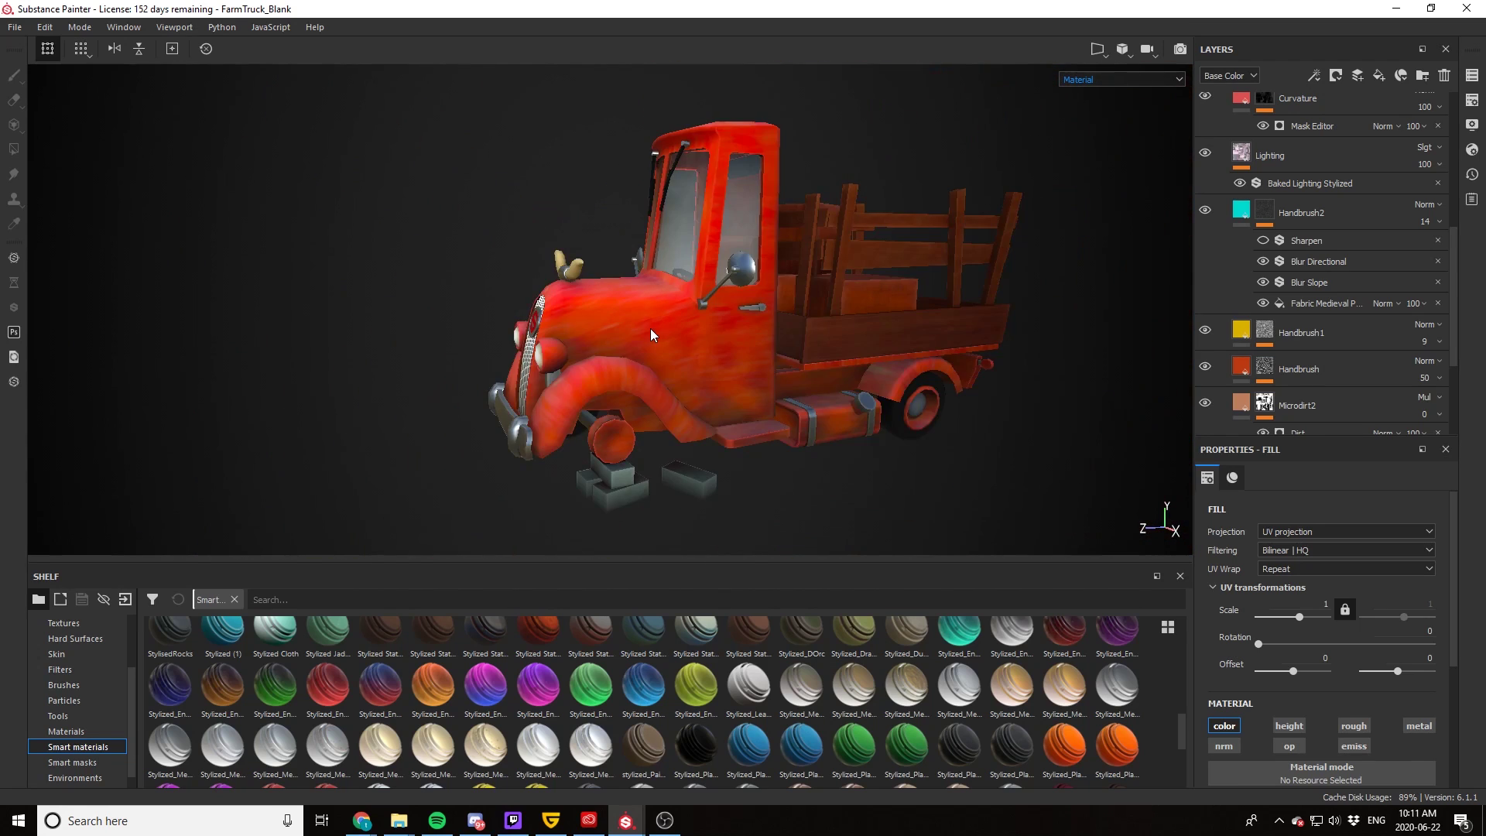
left_click_drag(654, 334, 763, 355, "alt")
middle_click_drag(763, 355, 741, 373, "alt")
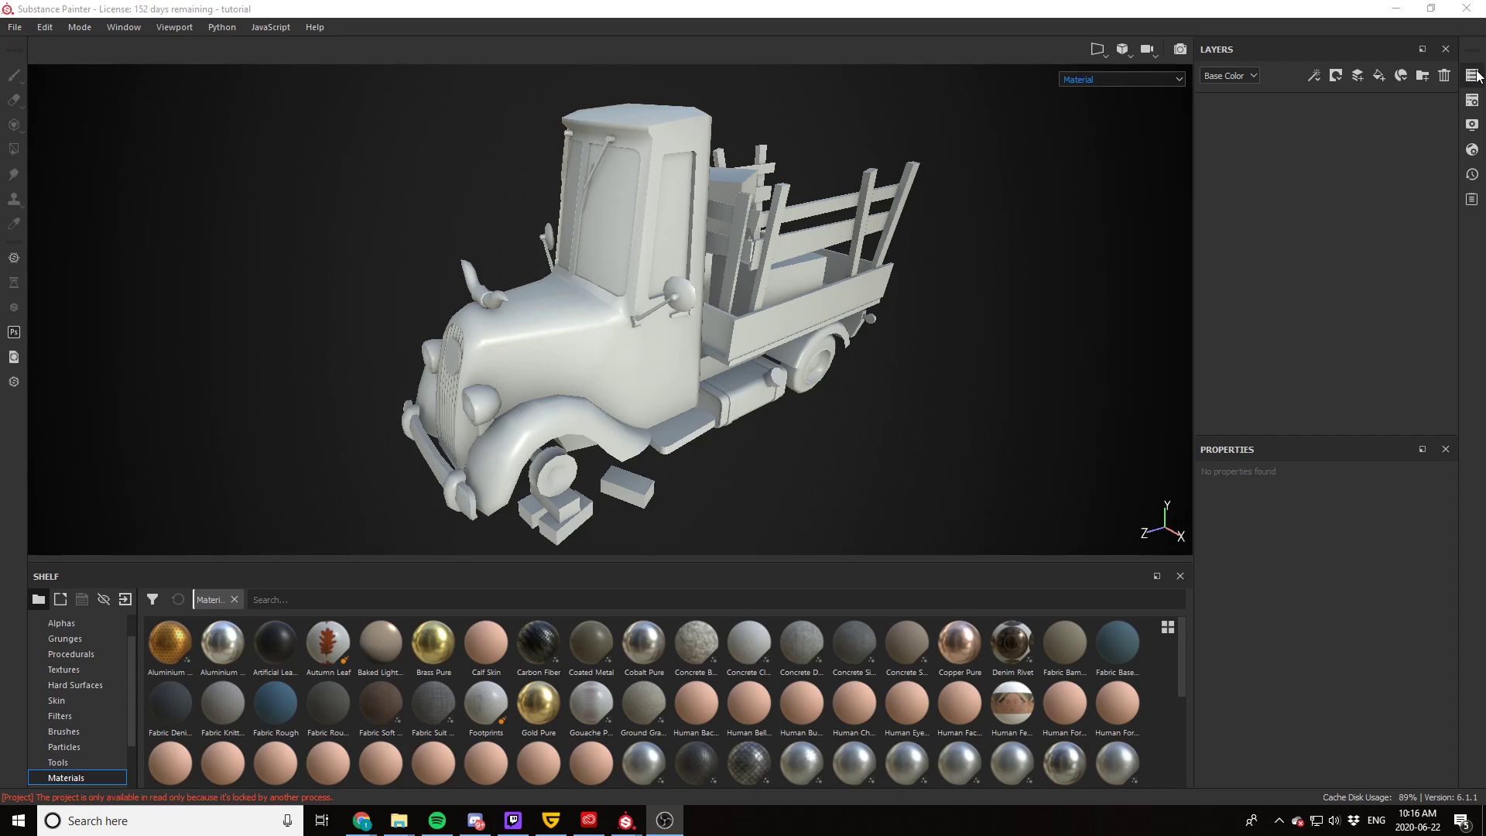
Step: Review which parts belong to the bricks, glass and pickup texture sets by toggling each one's visibility off and on
left_click(1474, 75)
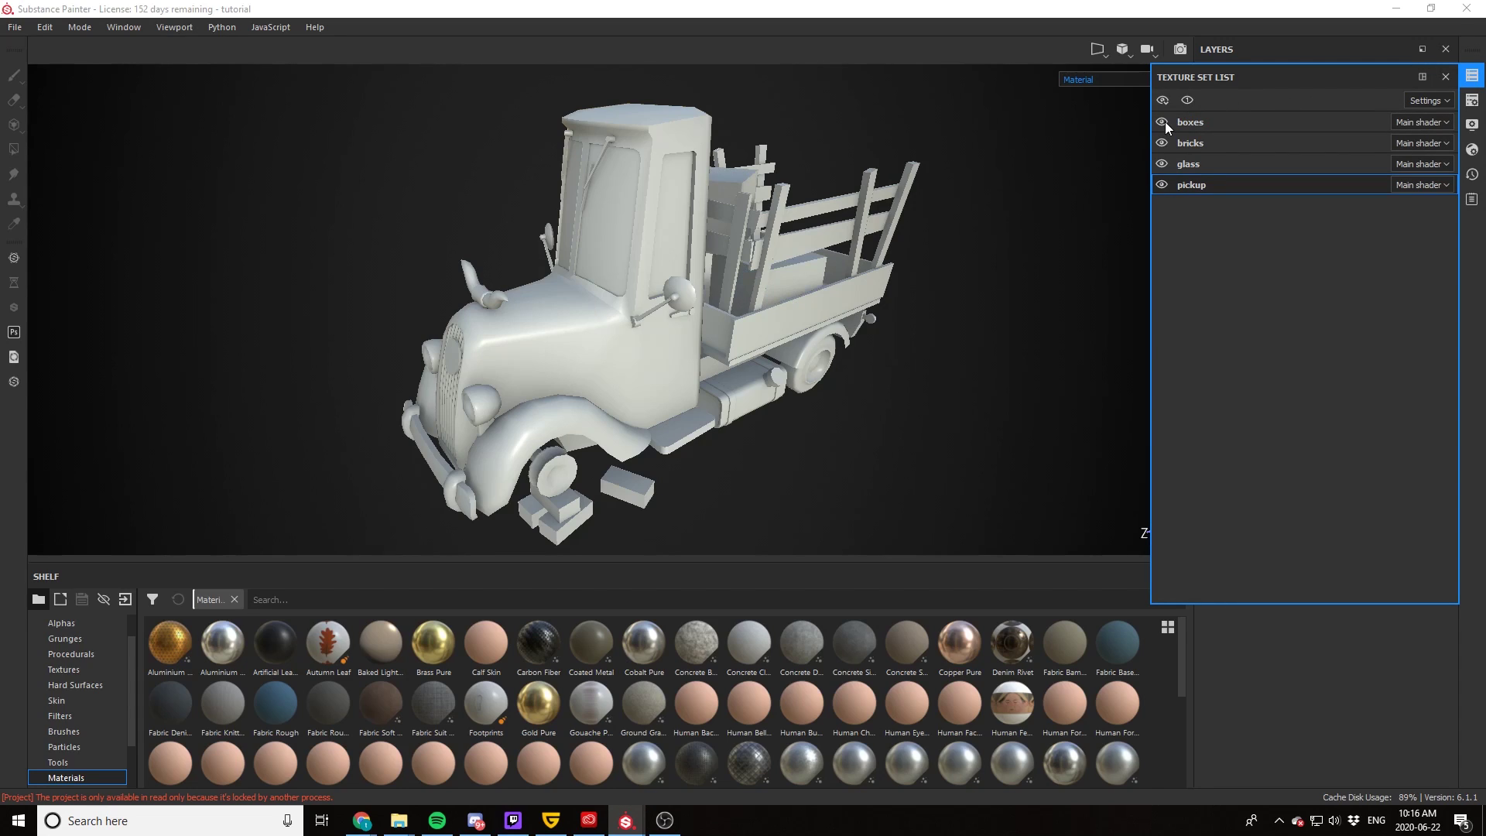
left_click(1162, 143)
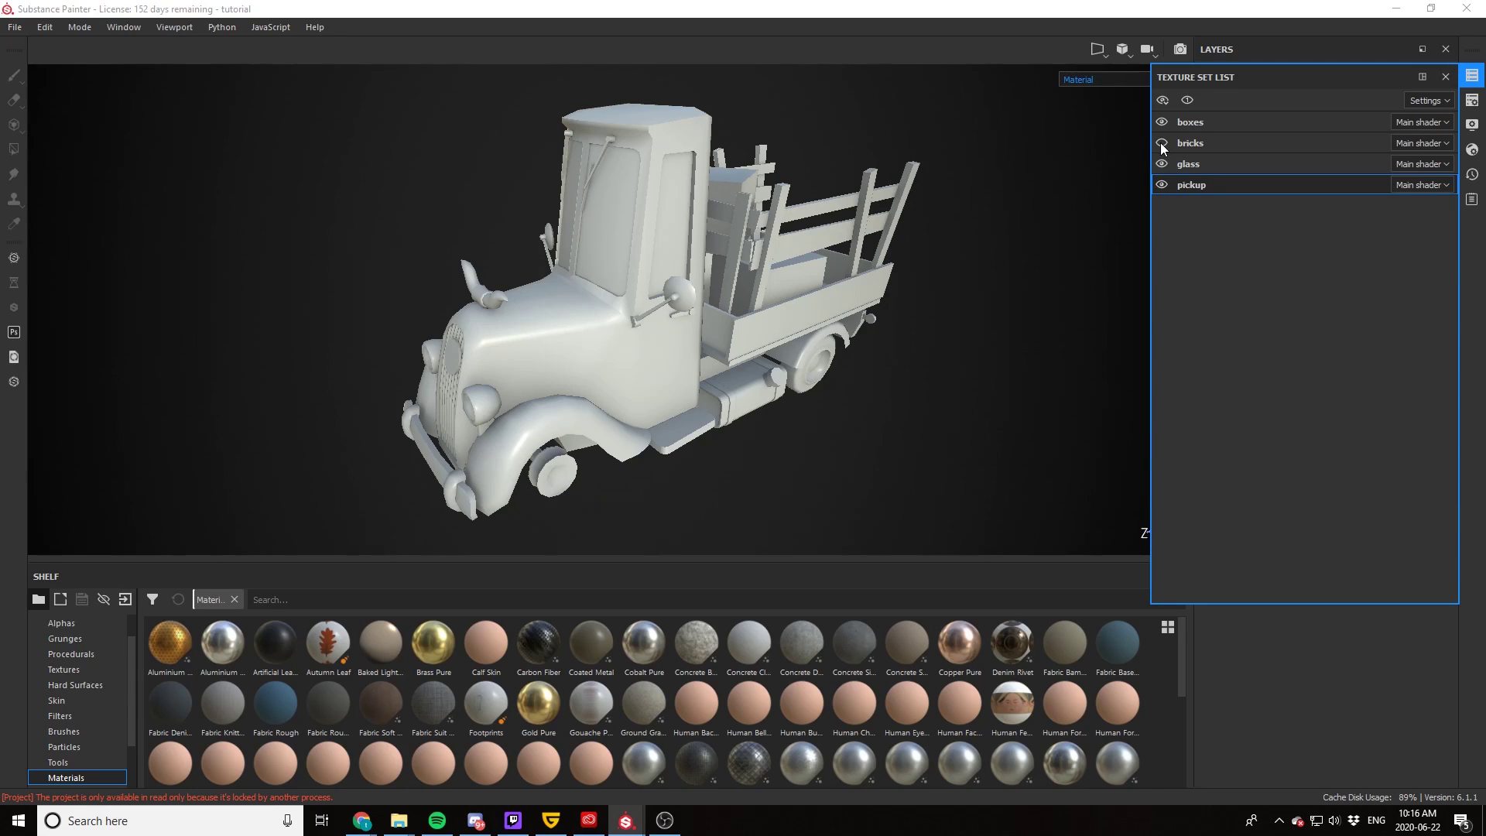
left_click(1162, 143)
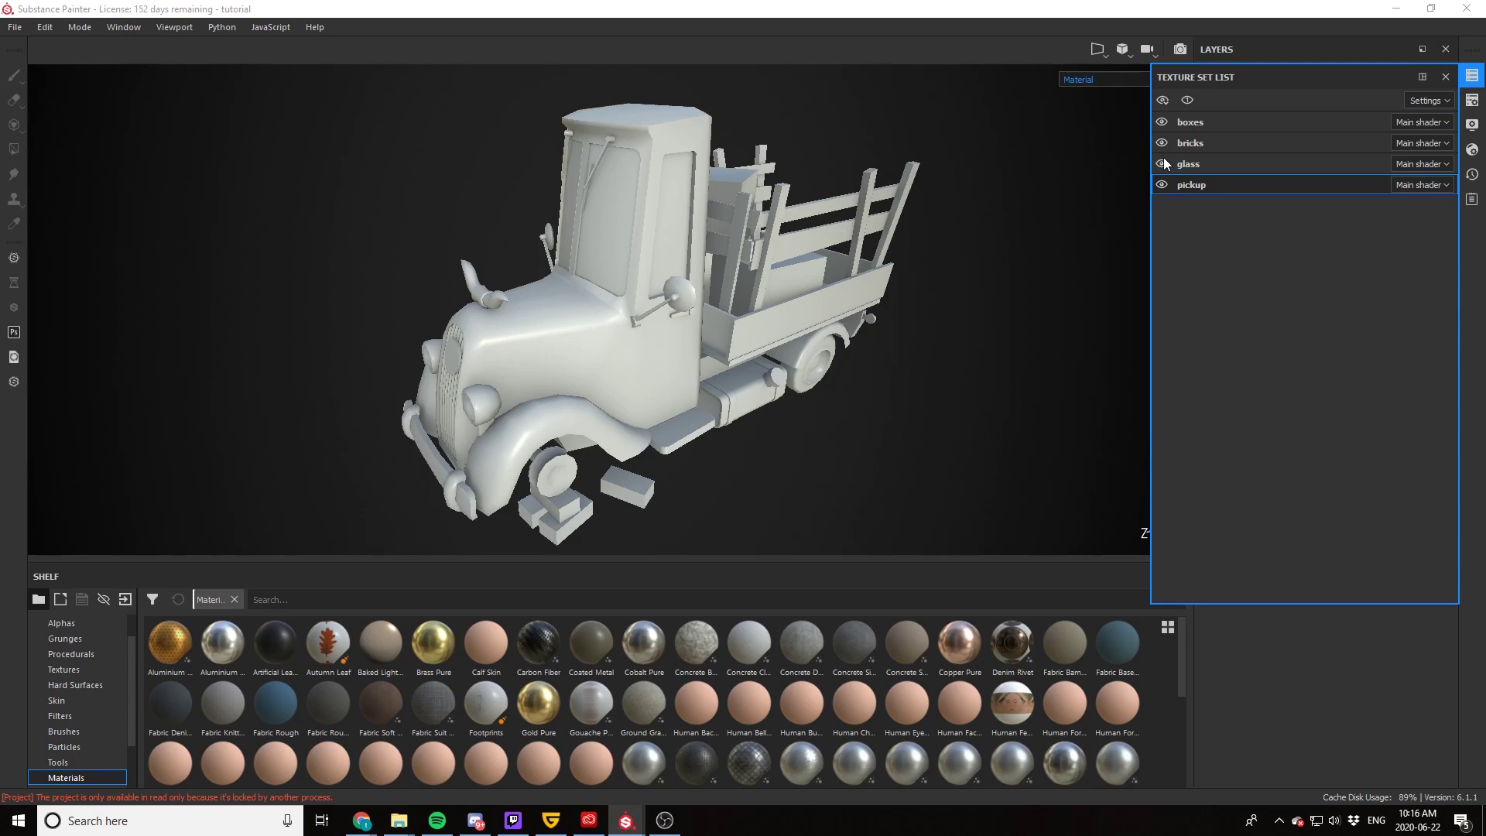
left_click(1162, 164)
left_click(1161, 165)
left_click(1163, 184)
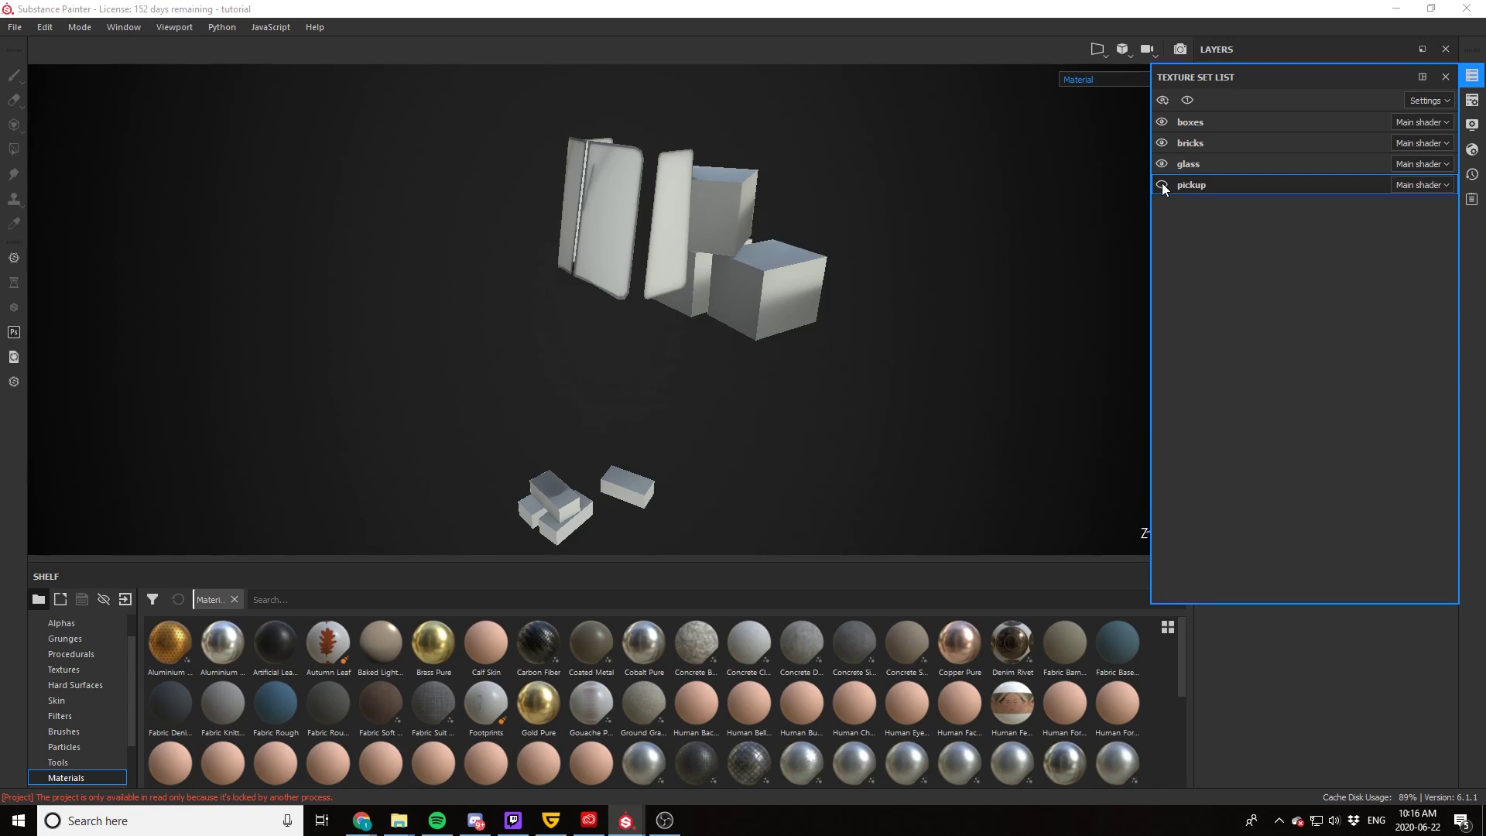
left_click(1162, 183)
left_click(1162, 184)
left_click(1163, 183)
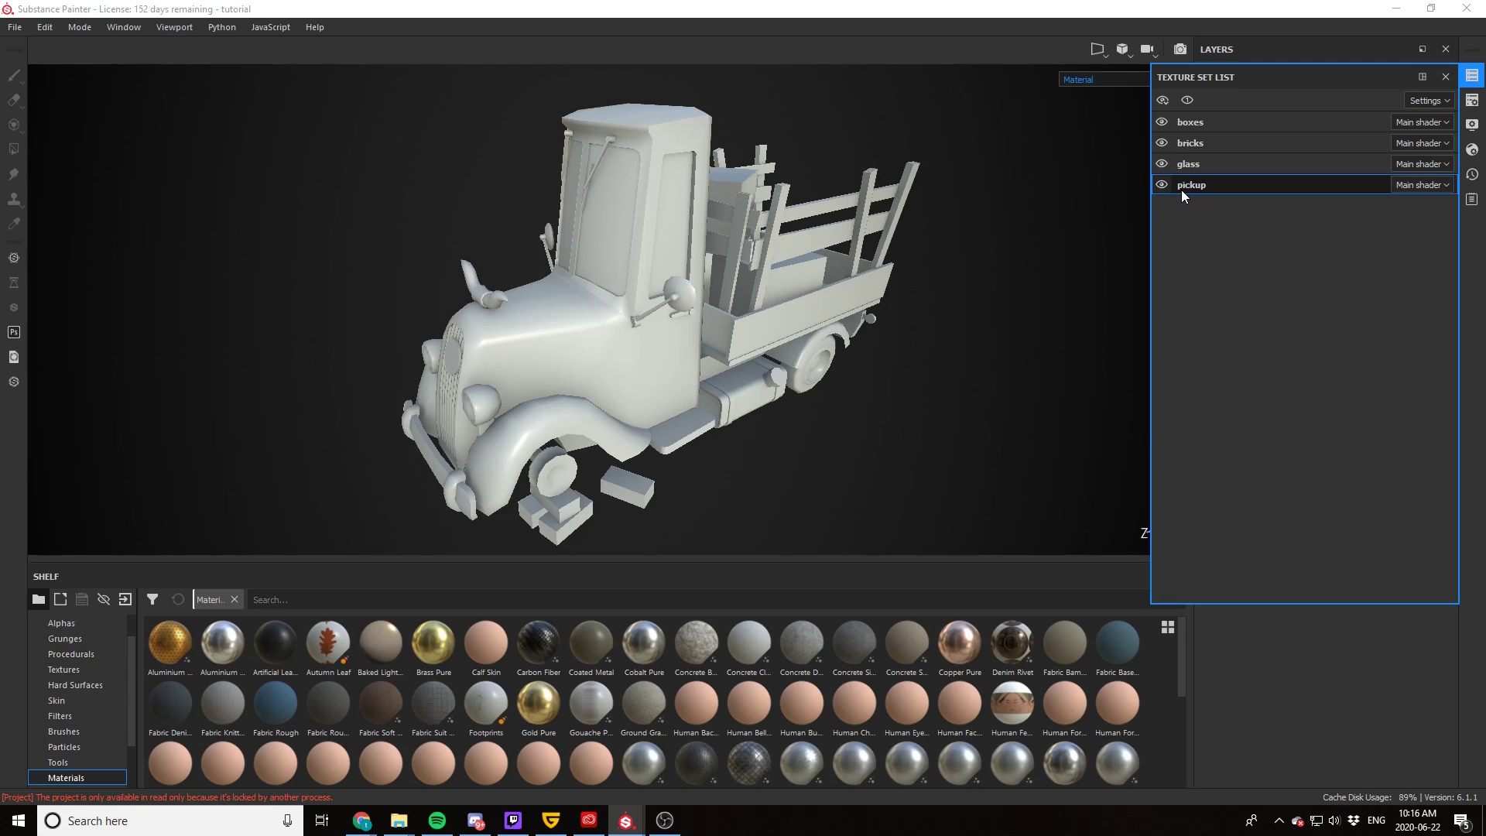
left_click(1445, 77)
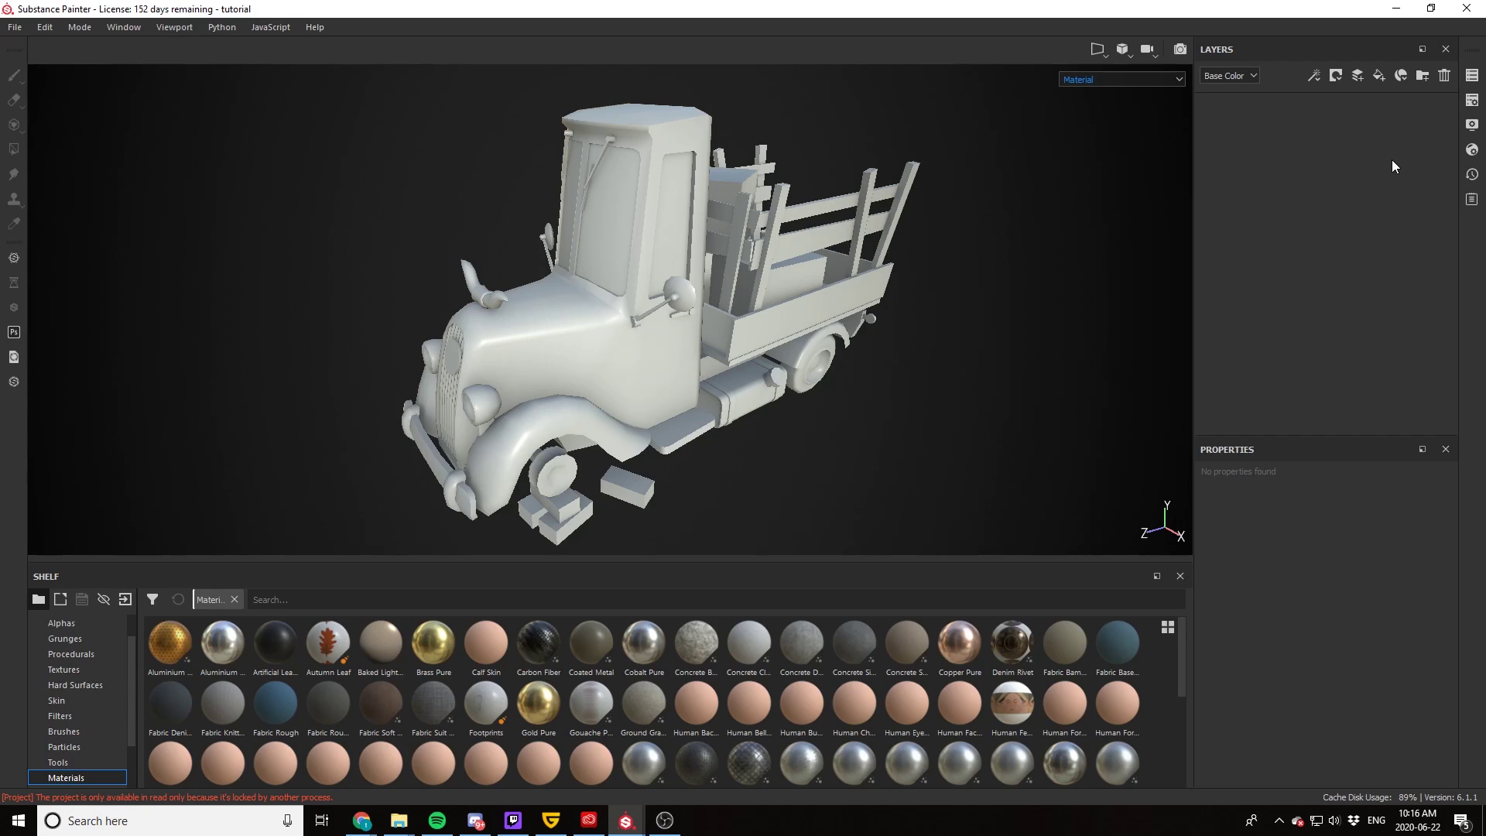
Step: Create a new layer folder in the pickup texture set and name it Pickup Frame
left_click(1423, 76)
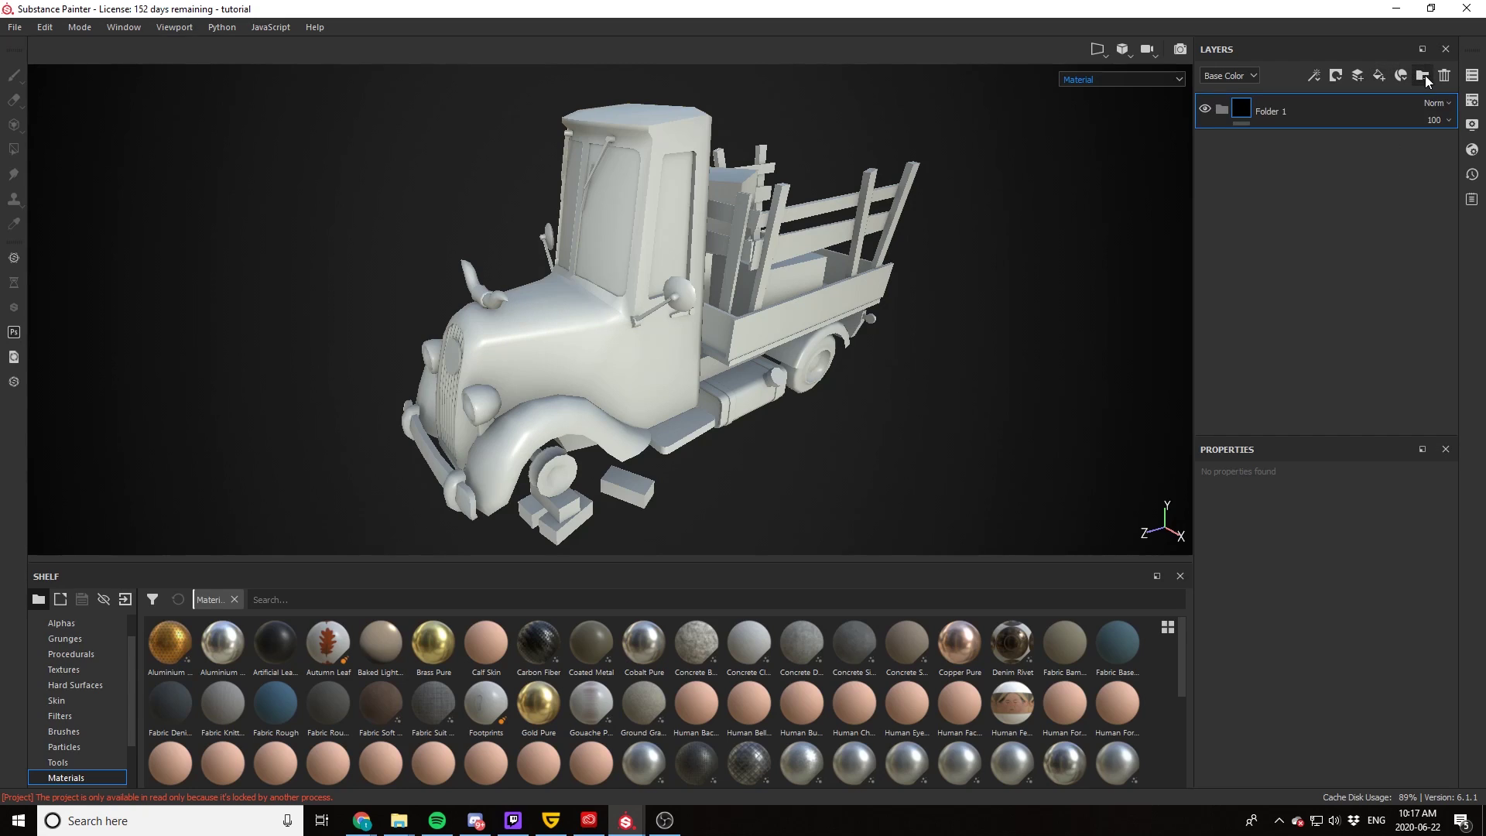
double_click(1273, 111)
double_click(1273, 110)
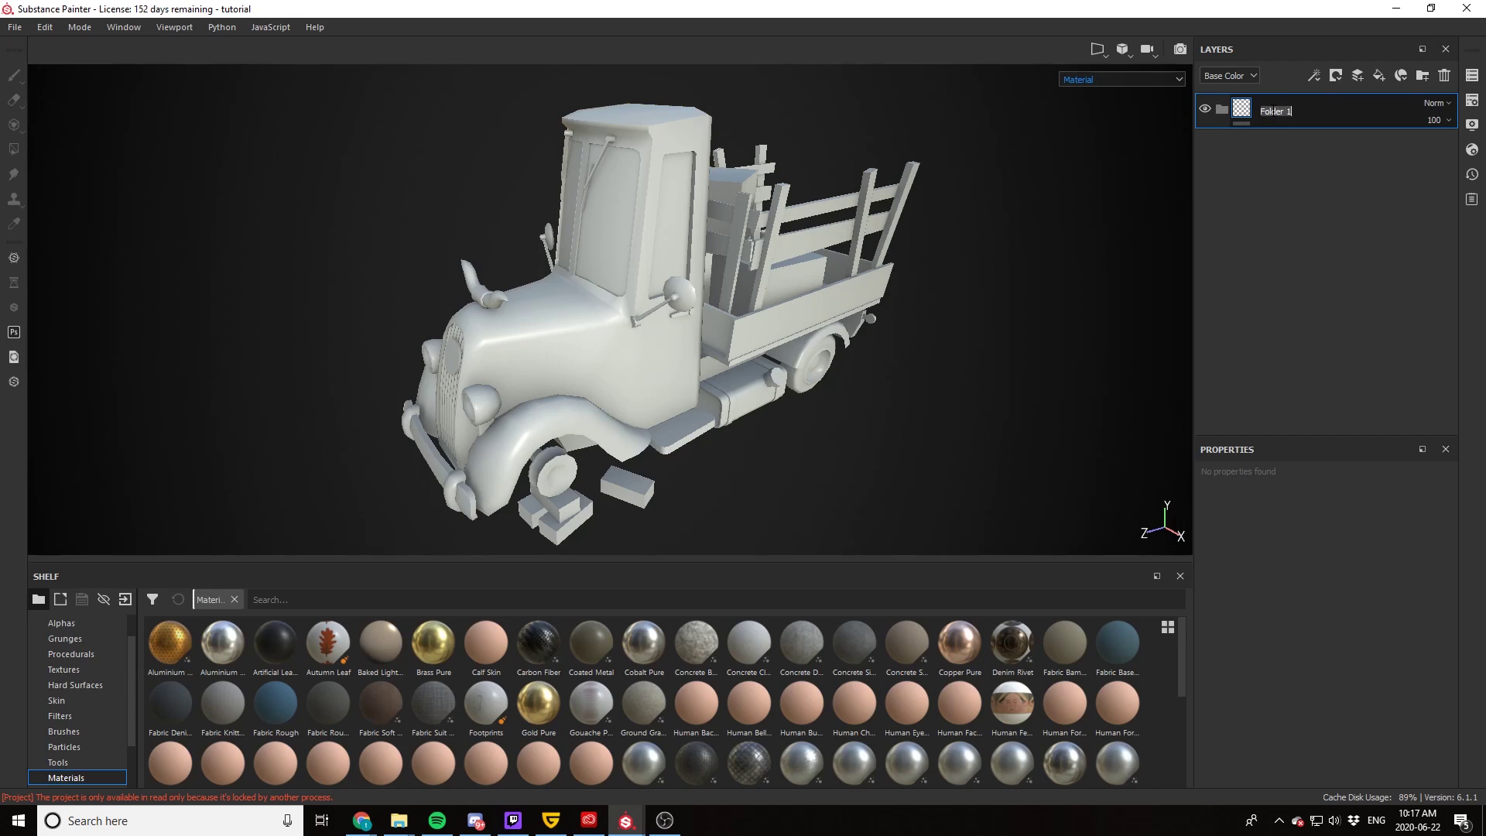
type("Pickup Frame")
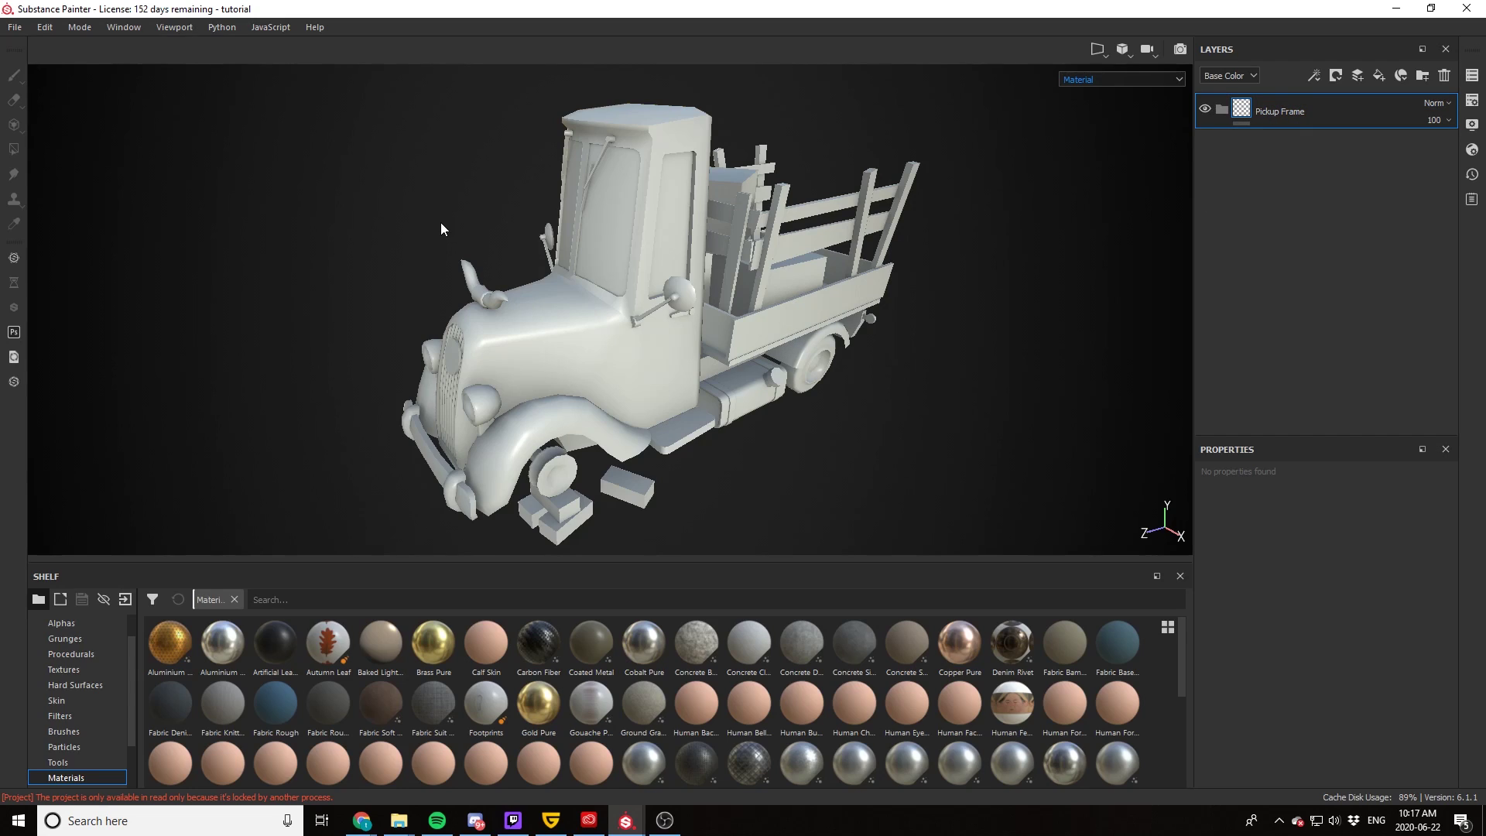
Step: Add a fill layer inside the Pickup Frame folder with a red base color of about R 0.660, G 0.013, B 0.013
left_click(1380, 75)
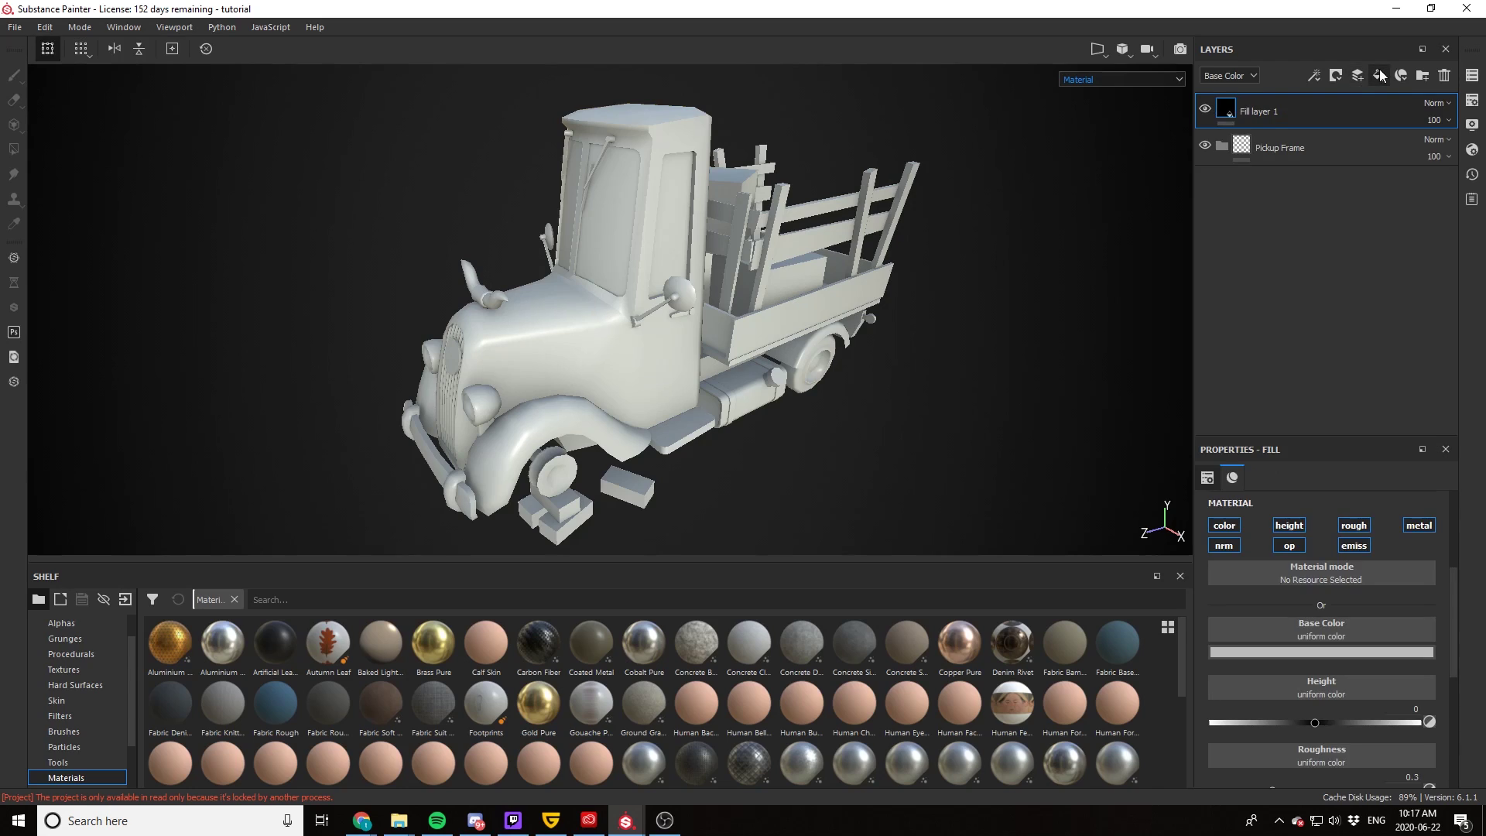
left_click_drag(1276, 108, 1306, 146)
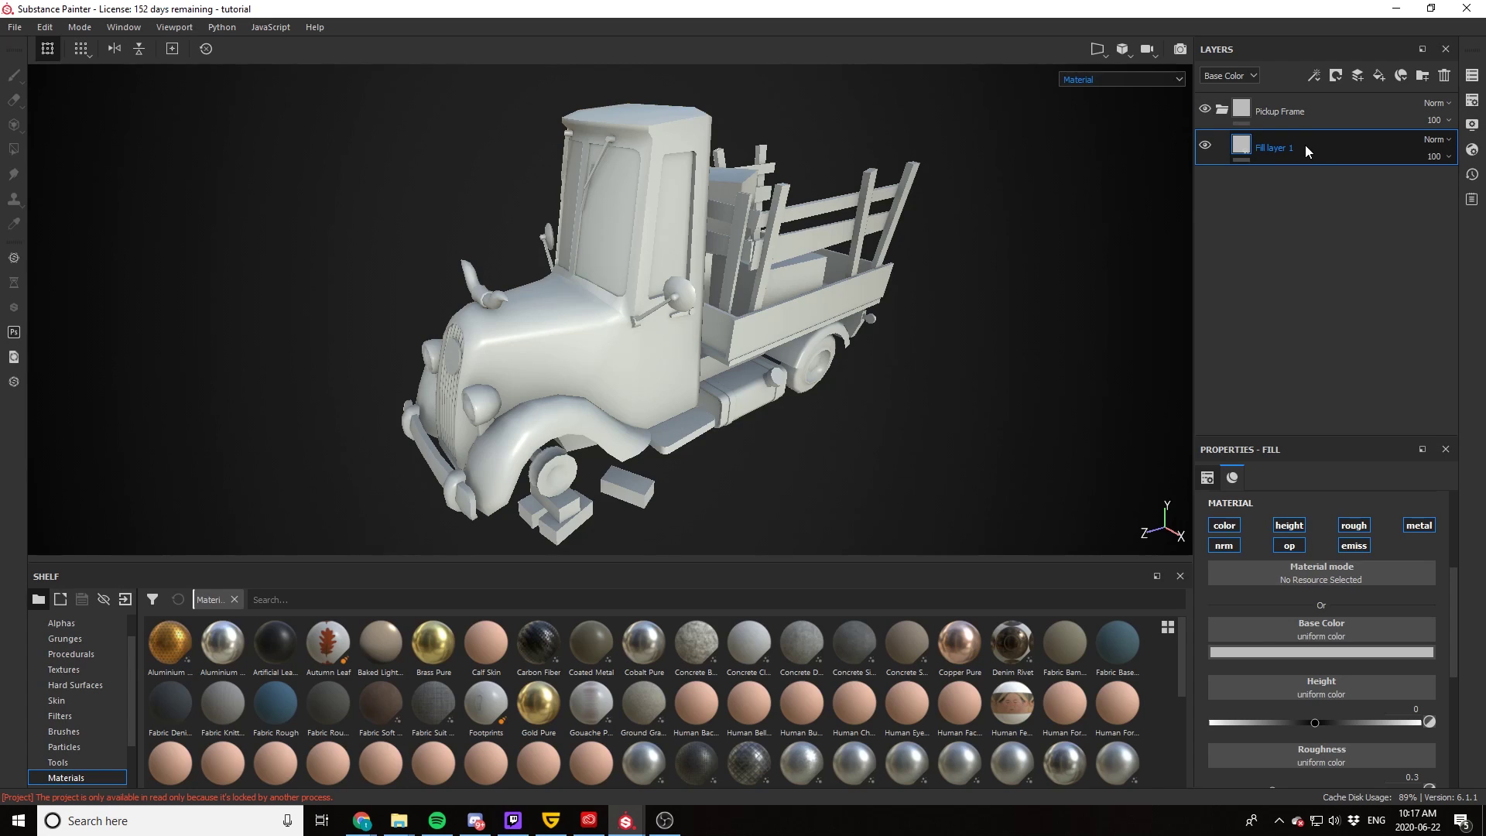
left_click(1308, 652)
left_click(1371, 508)
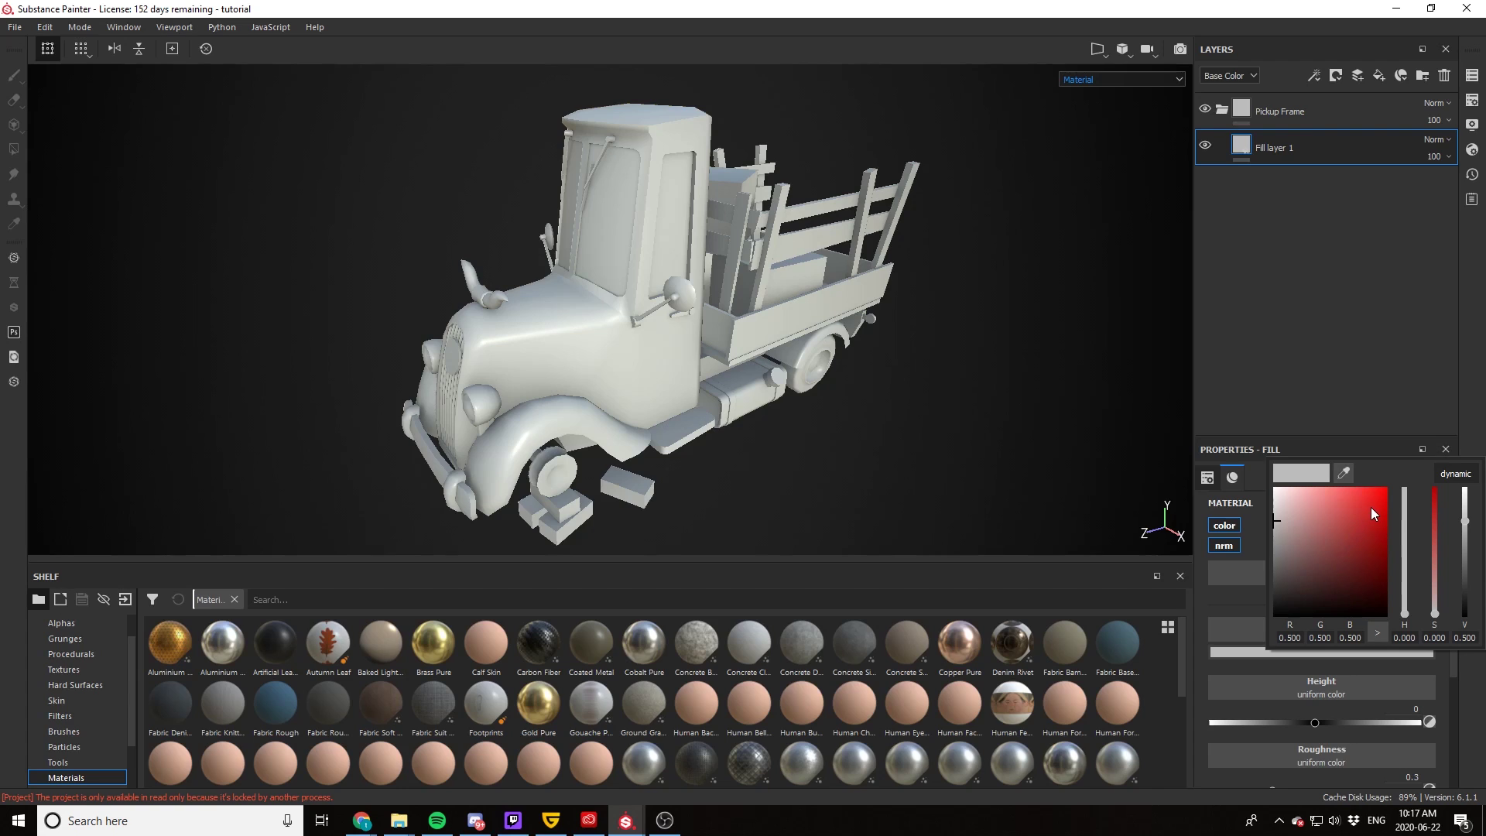
mouse_move(1372, 508)
left_mouse_down()
mouse_move(1396, 475)
mouse_move(1370, 508)
left_mouse_up()
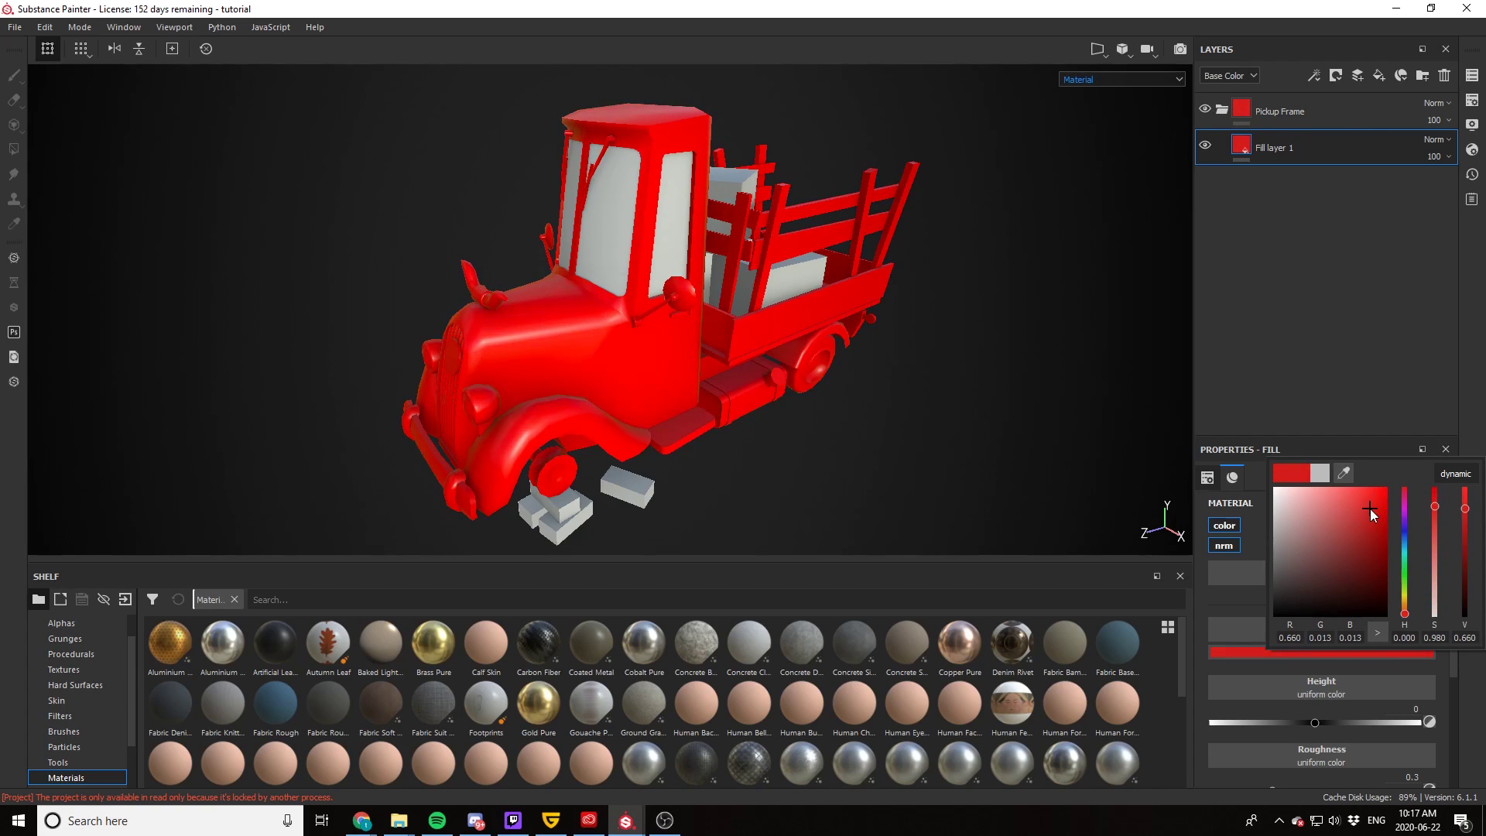
left_click(1298, 299)
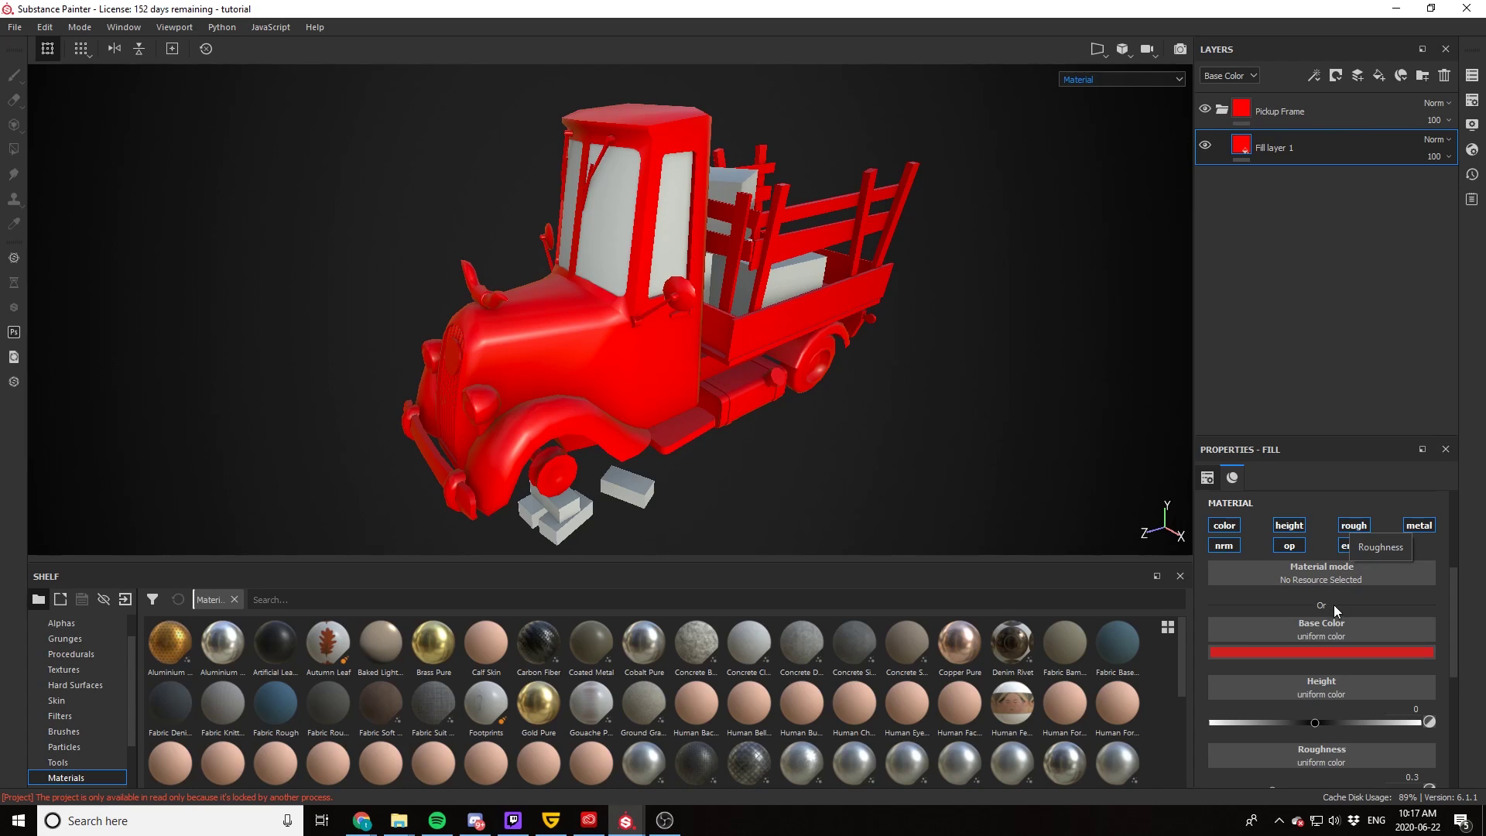
Step: Try lower and higher roughness on the red fill layer and set it to about 0.88 for a matte finish
scroll(1334, 605, "down", 1)
scroll(1335, 605, "down", 1)
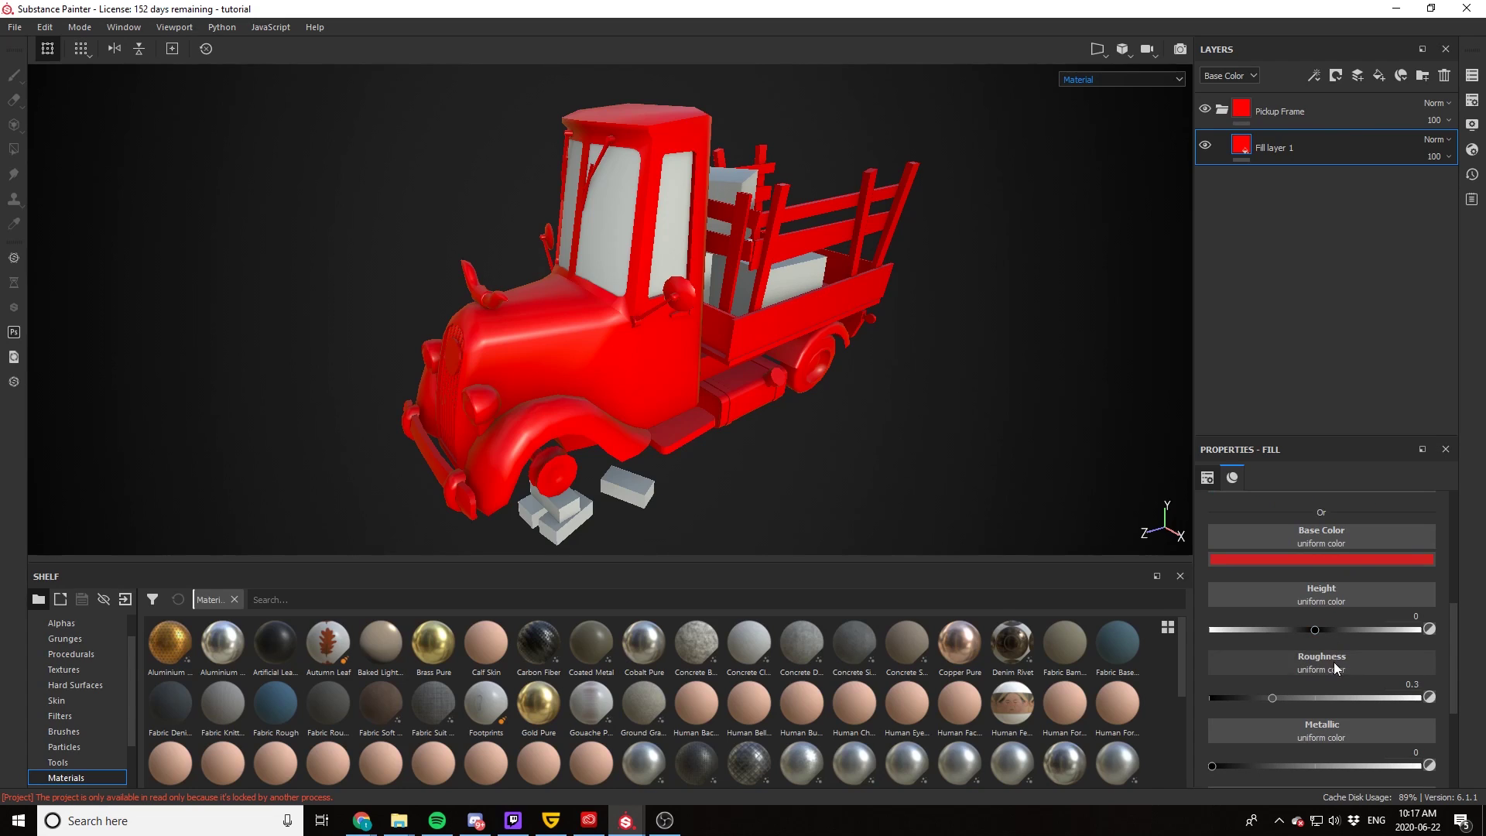
left_click(1395, 698)
left_click_drag(1394, 698, 1268, 712)
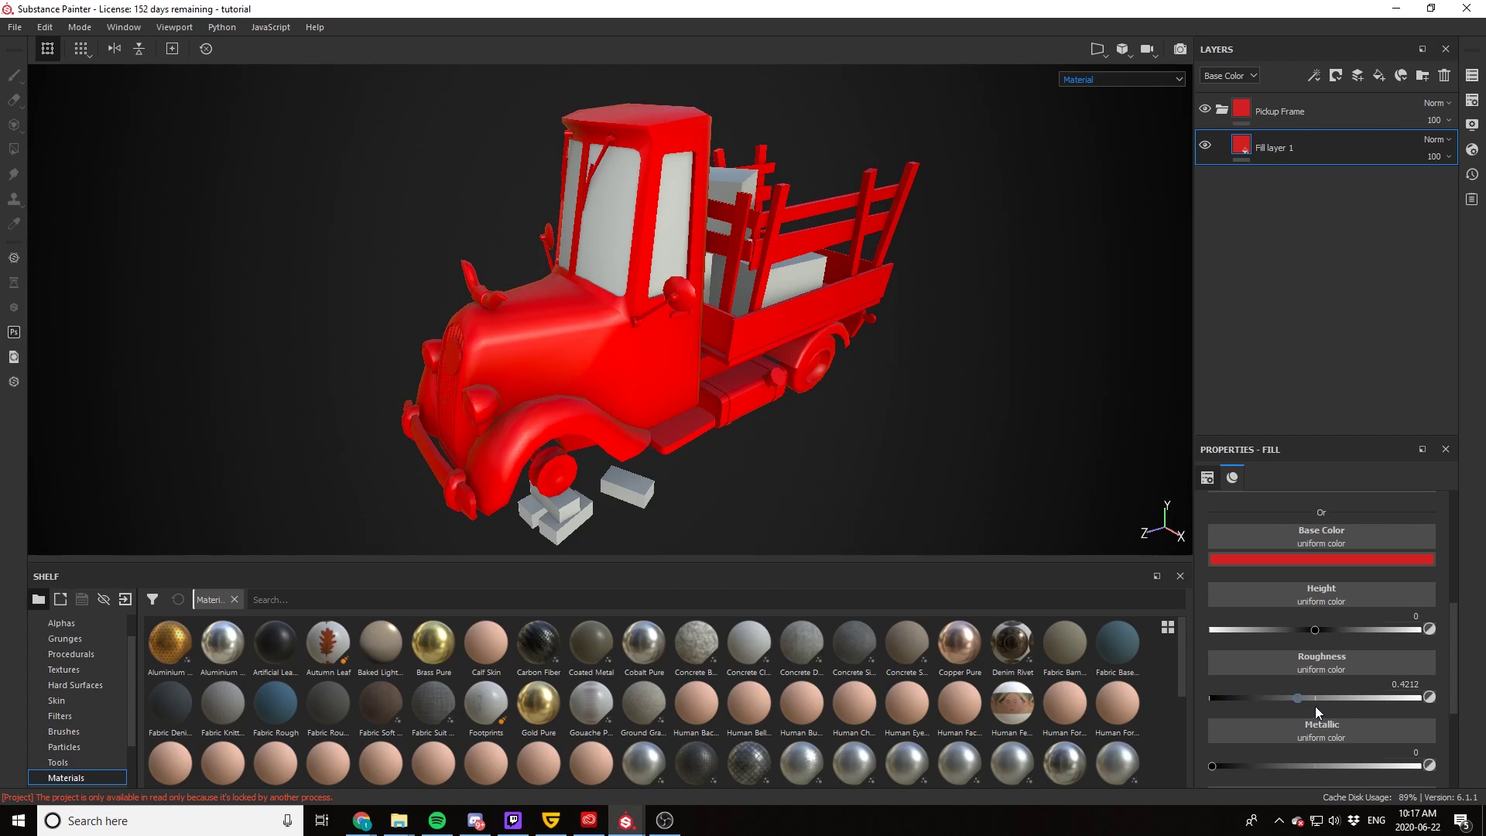
left_click_drag(1316, 706, 1393, 704)
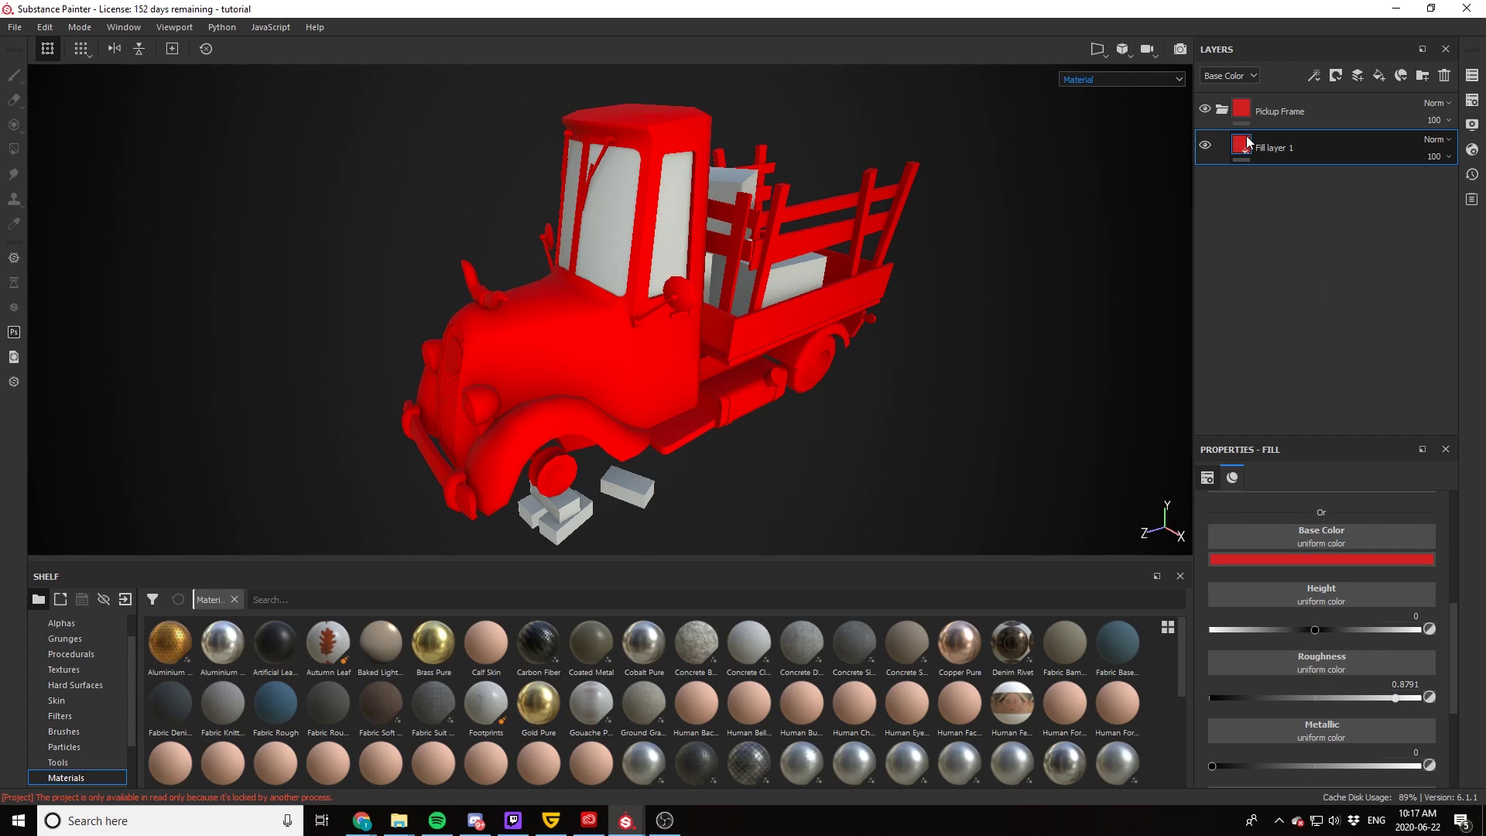
Step: Add a second fill layer above the red one and give it a black mask with a Position generator
mouse_move(1247, 140)
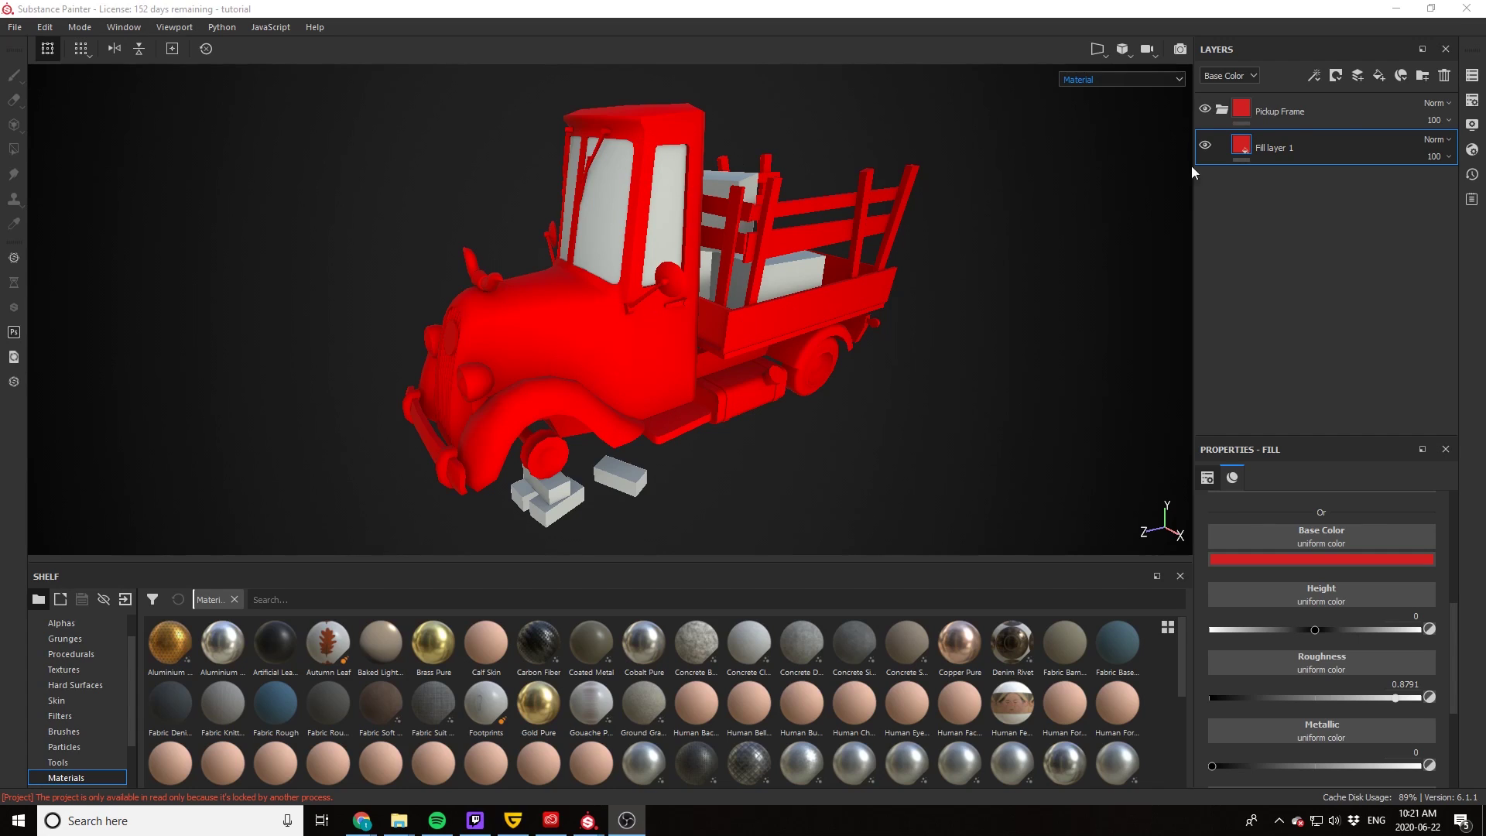
left_click(1380, 76)
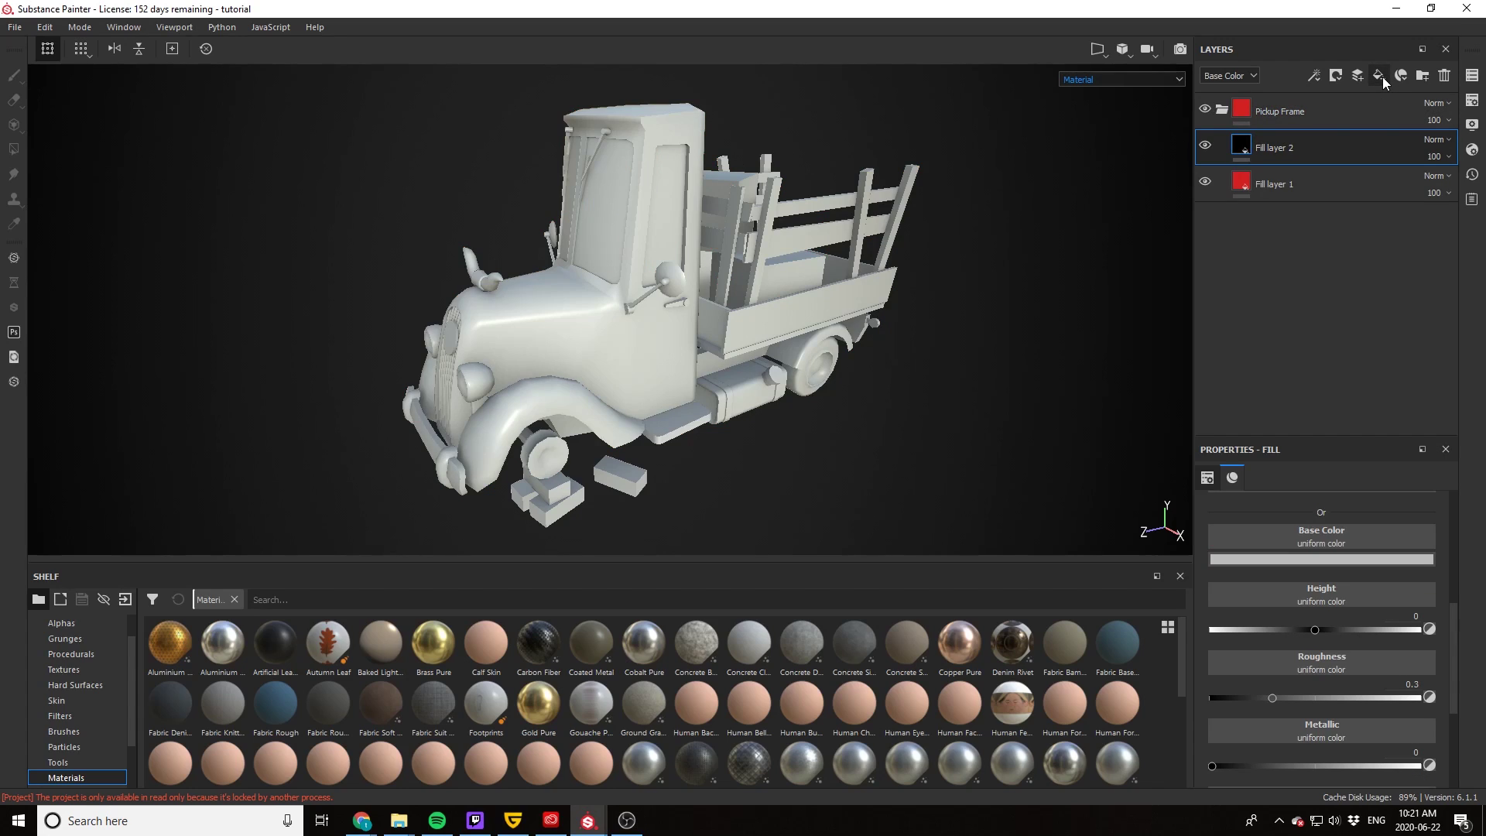
right_click(1335, 146)
left_click(1333, 172)
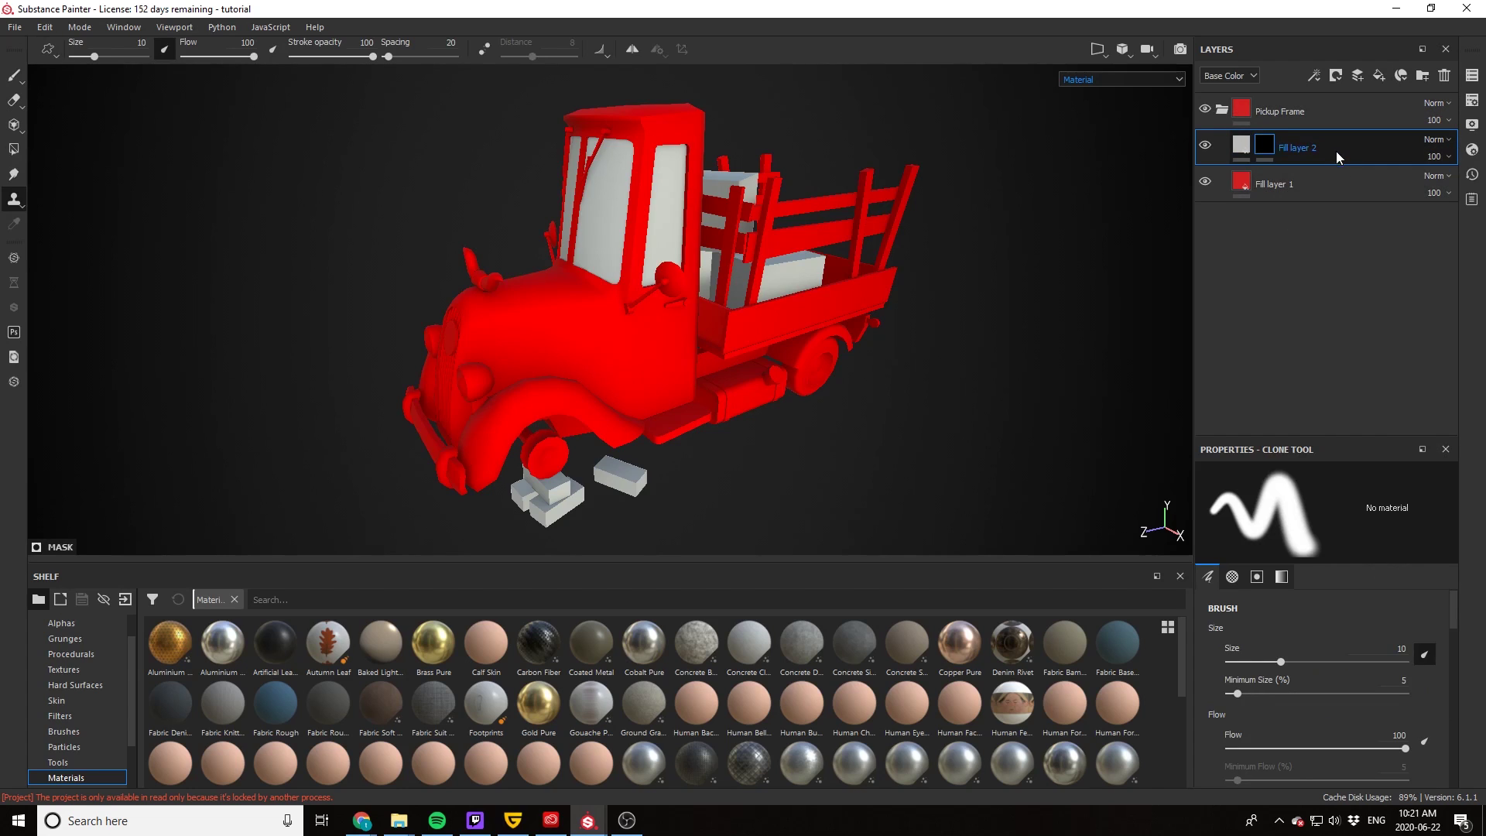
right_click(1336, 150)
left_click(1313, 636)
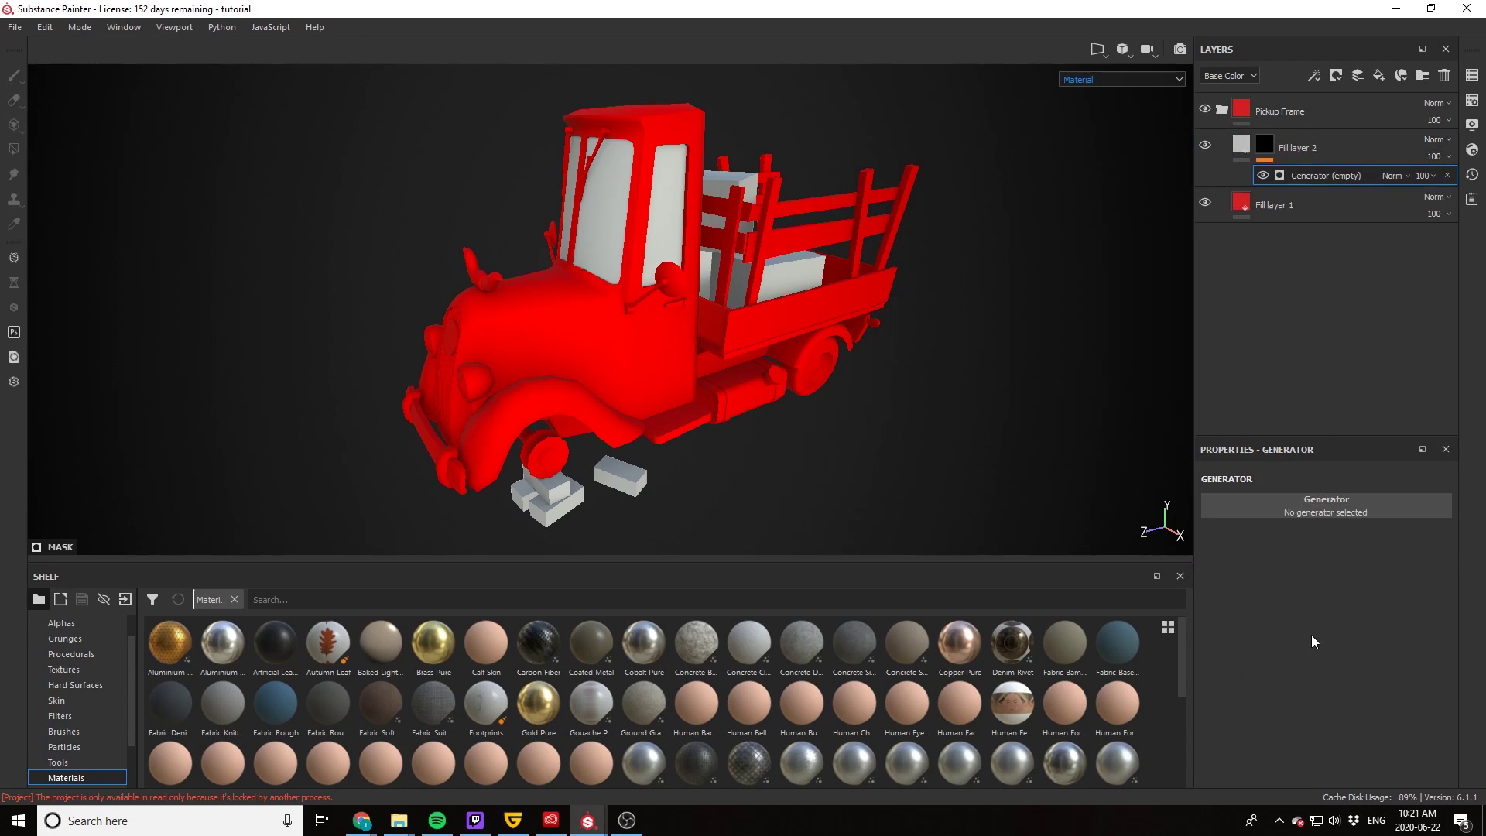
left_click(1325, 505)
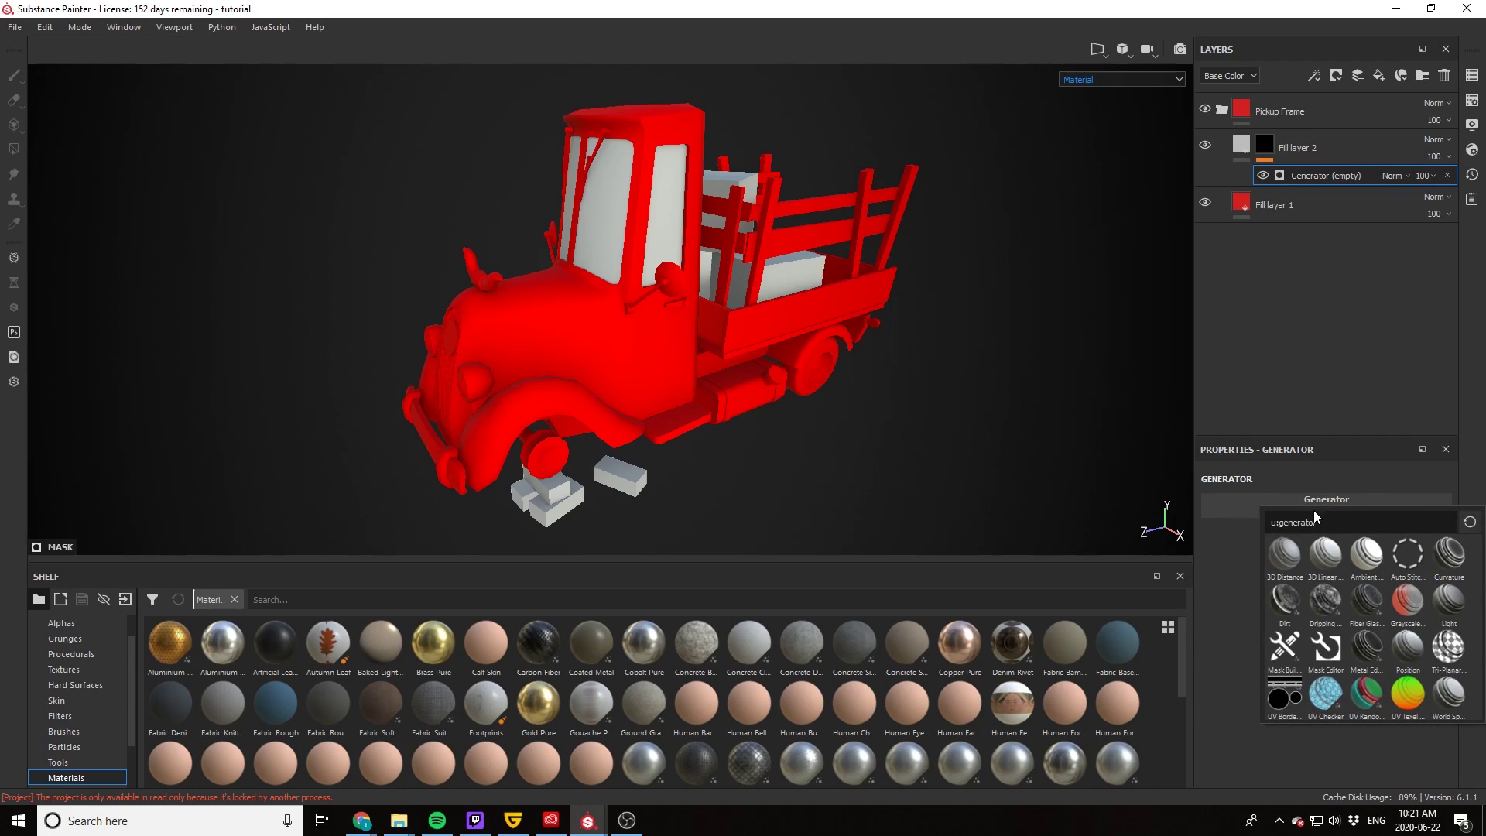
left_click(1404, 643)
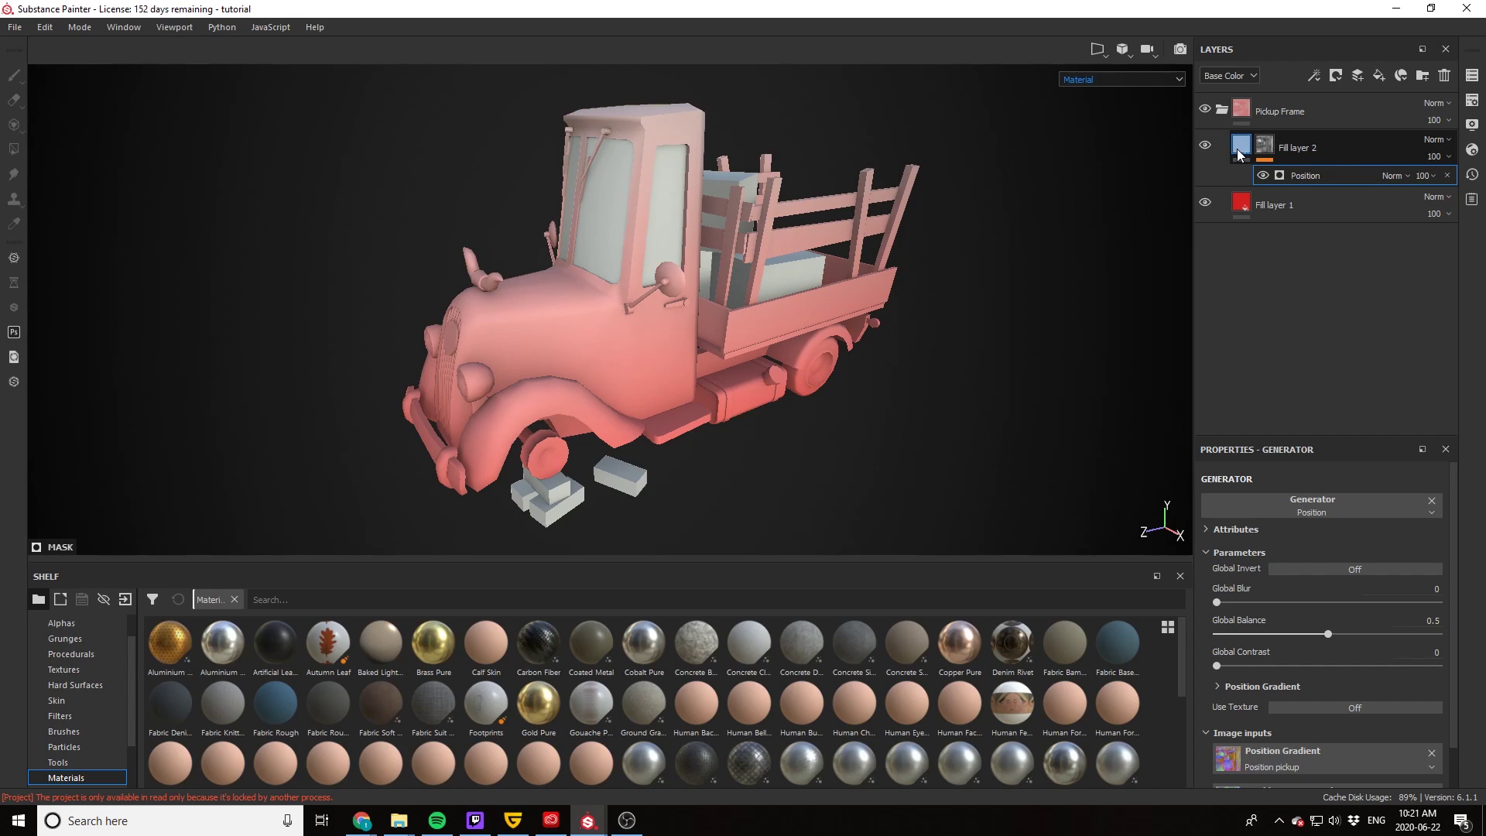
Step: Display only the mask in the viewport and examine the Position generator's gradient on the truck
left_click(1084, 81)
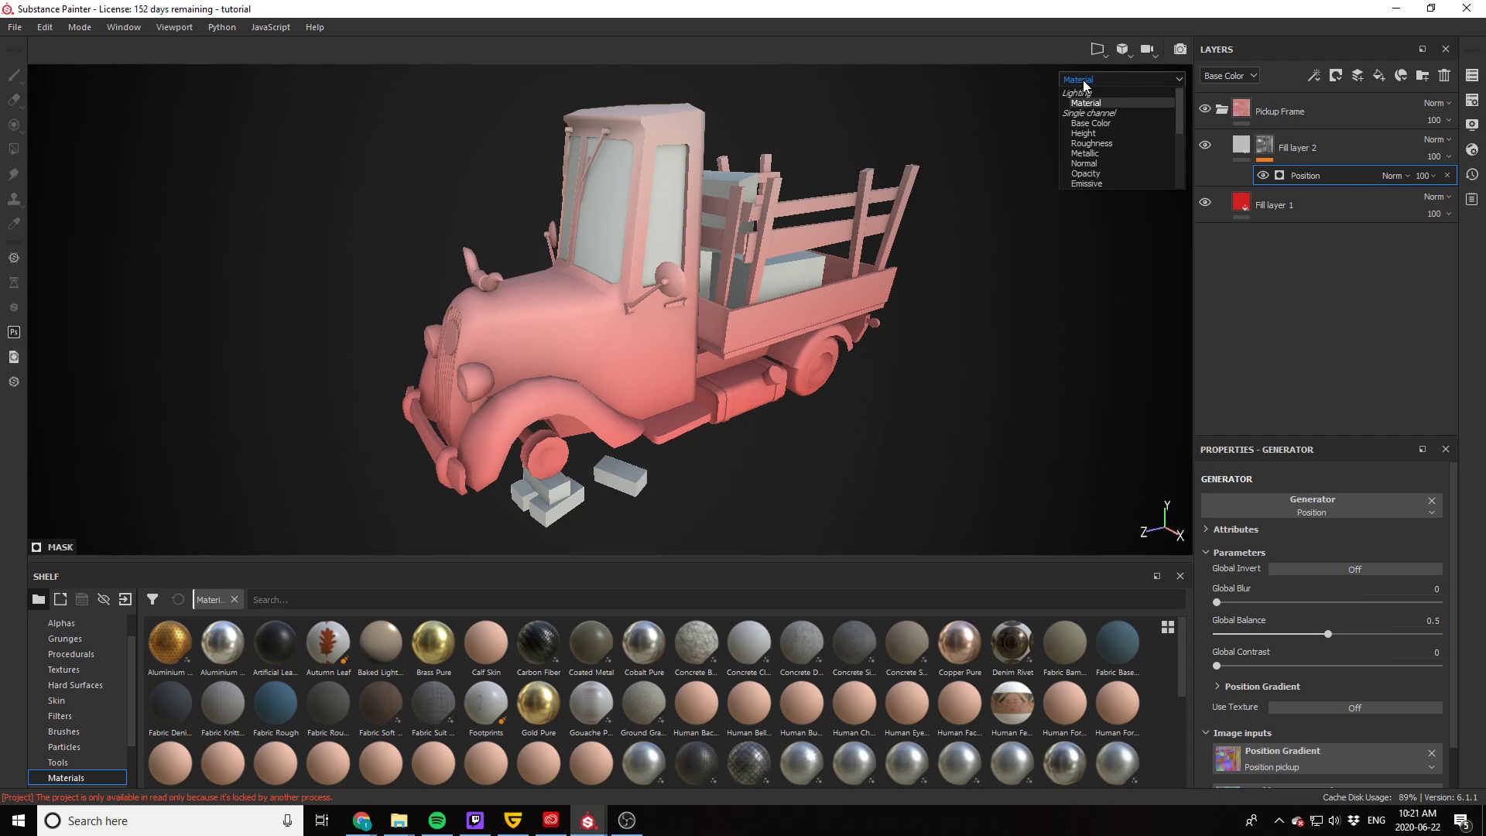
scroll(1086, 124, "down", 2)
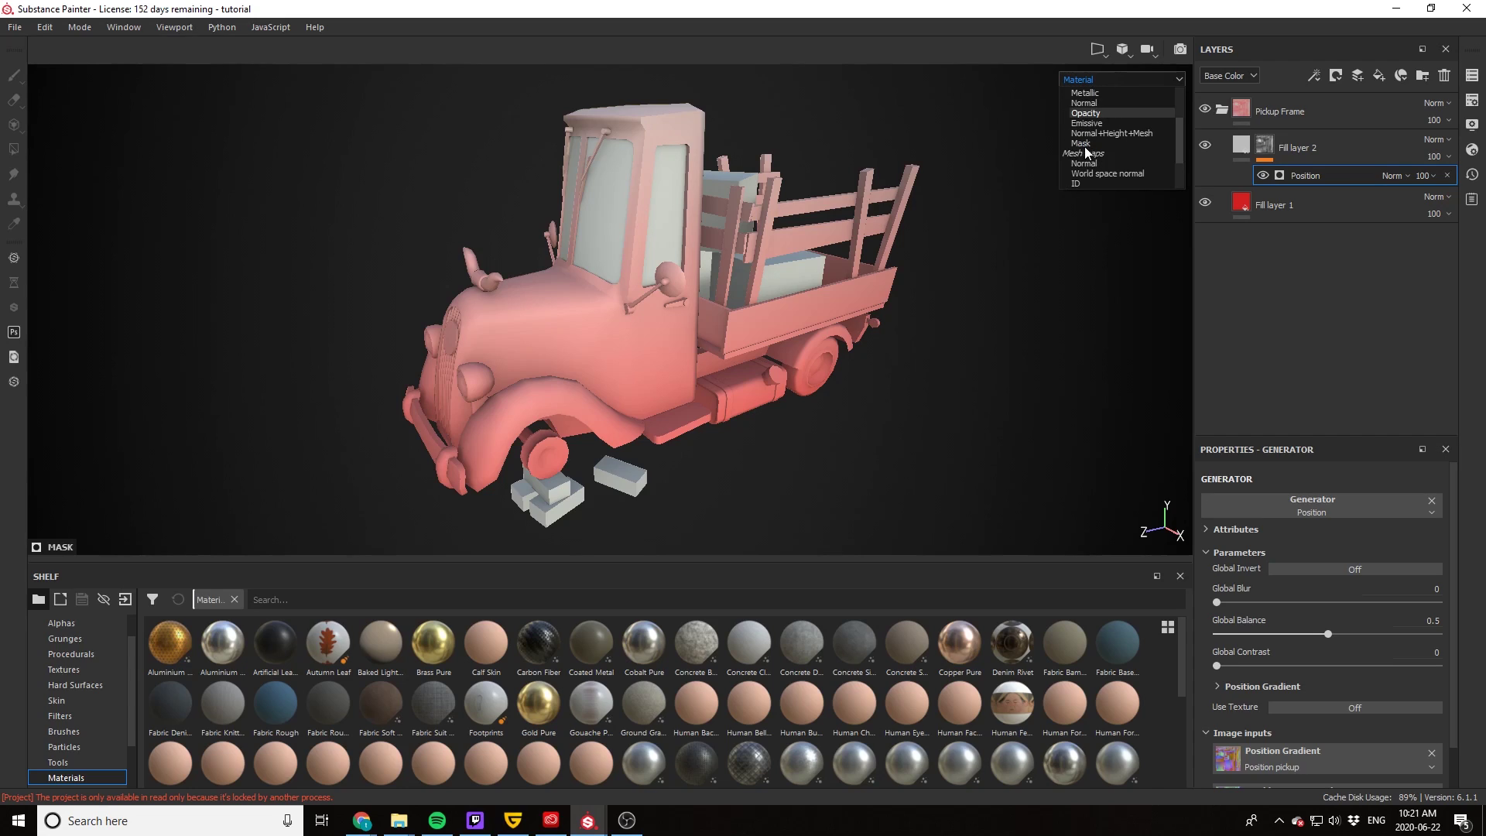
left_click(1089, 139)
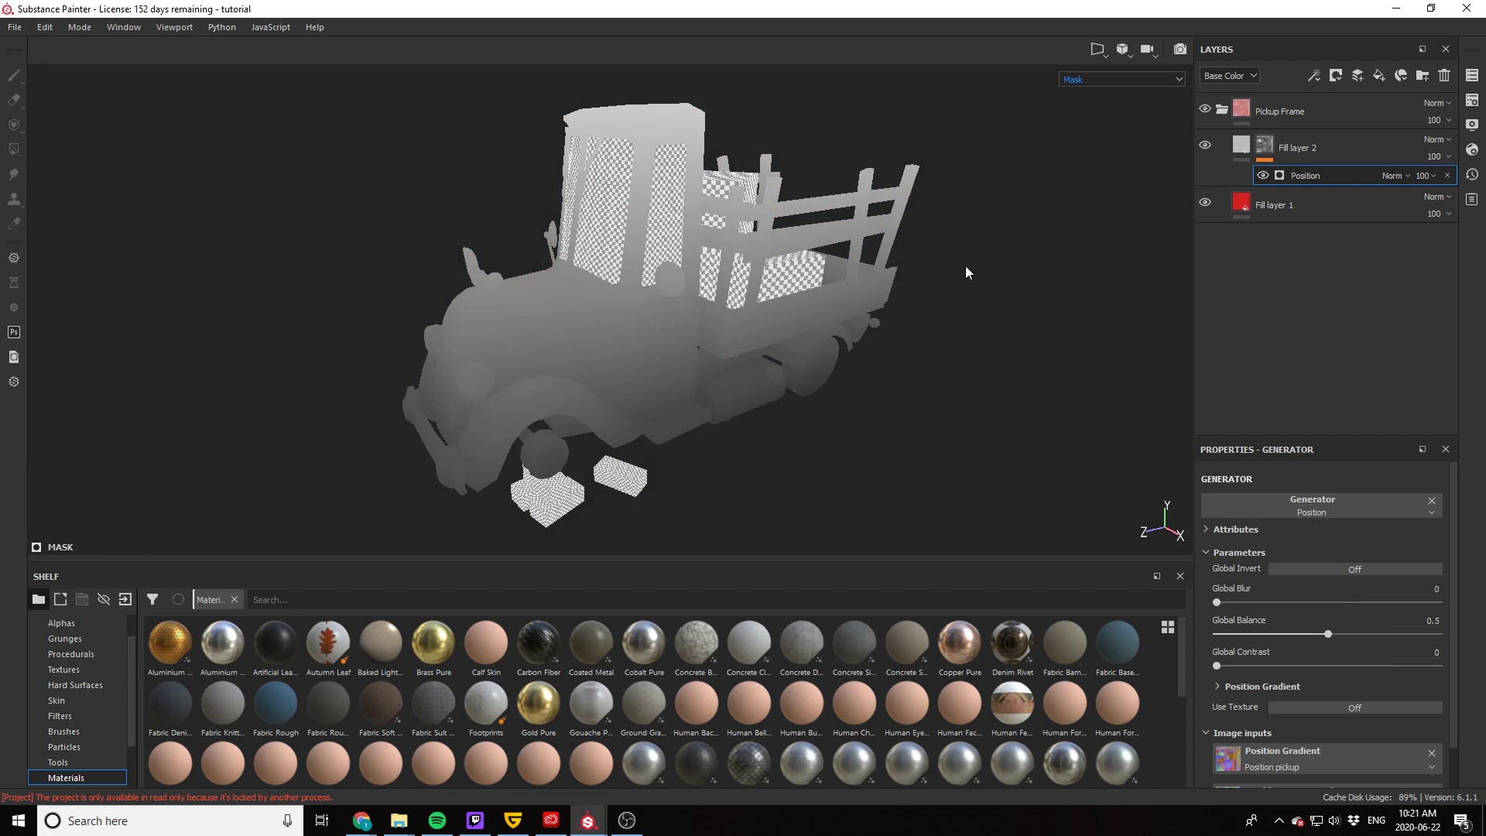
left_click_drag(843, 422, 873, 405, "alt")
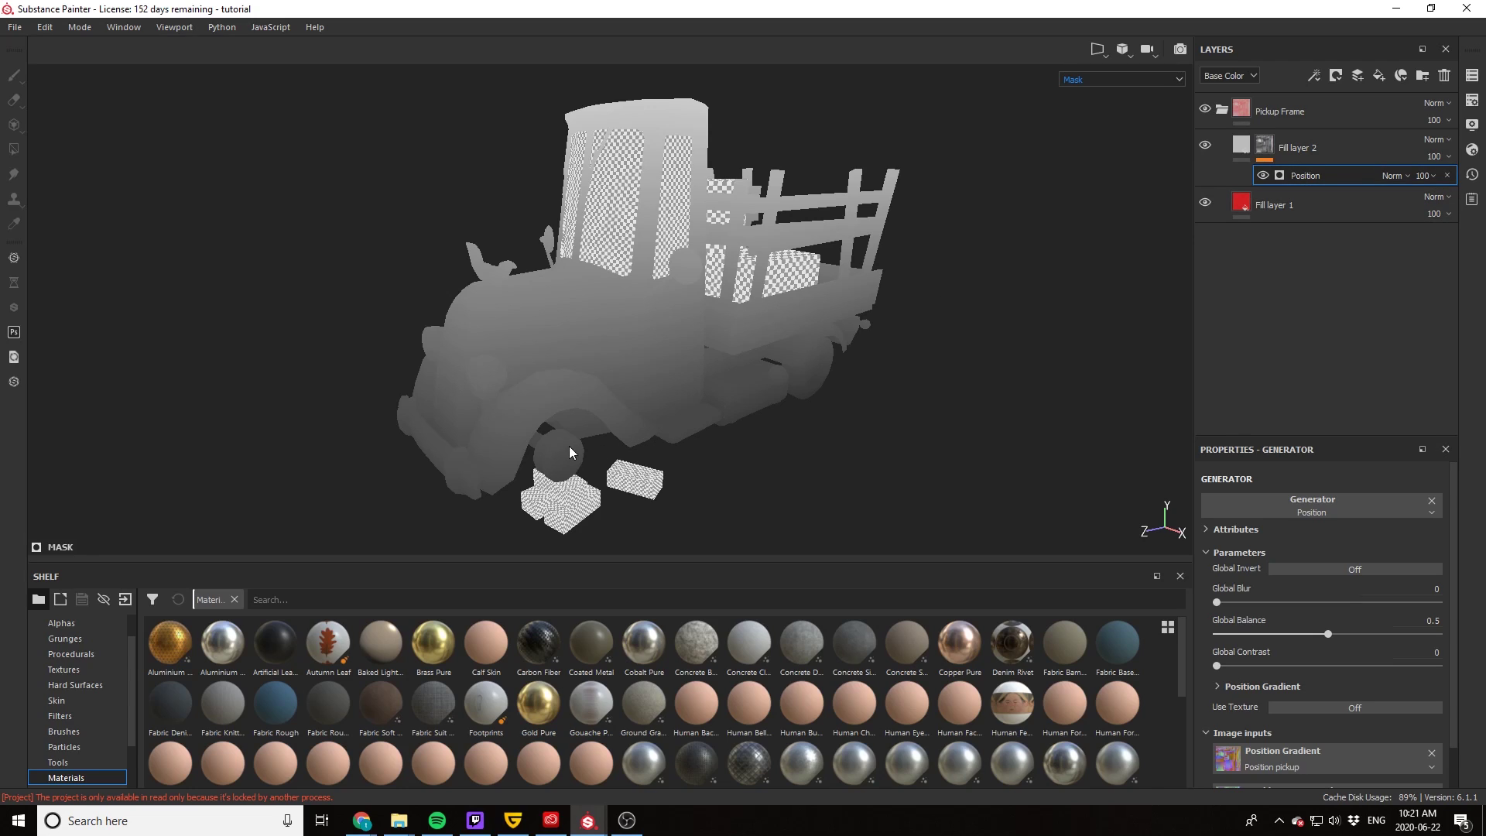
Step: Invert the Position generator and set its global balance to 0.6 and global contrast to 0.38, checking the gradient around the truck
left_click(1288, 569)
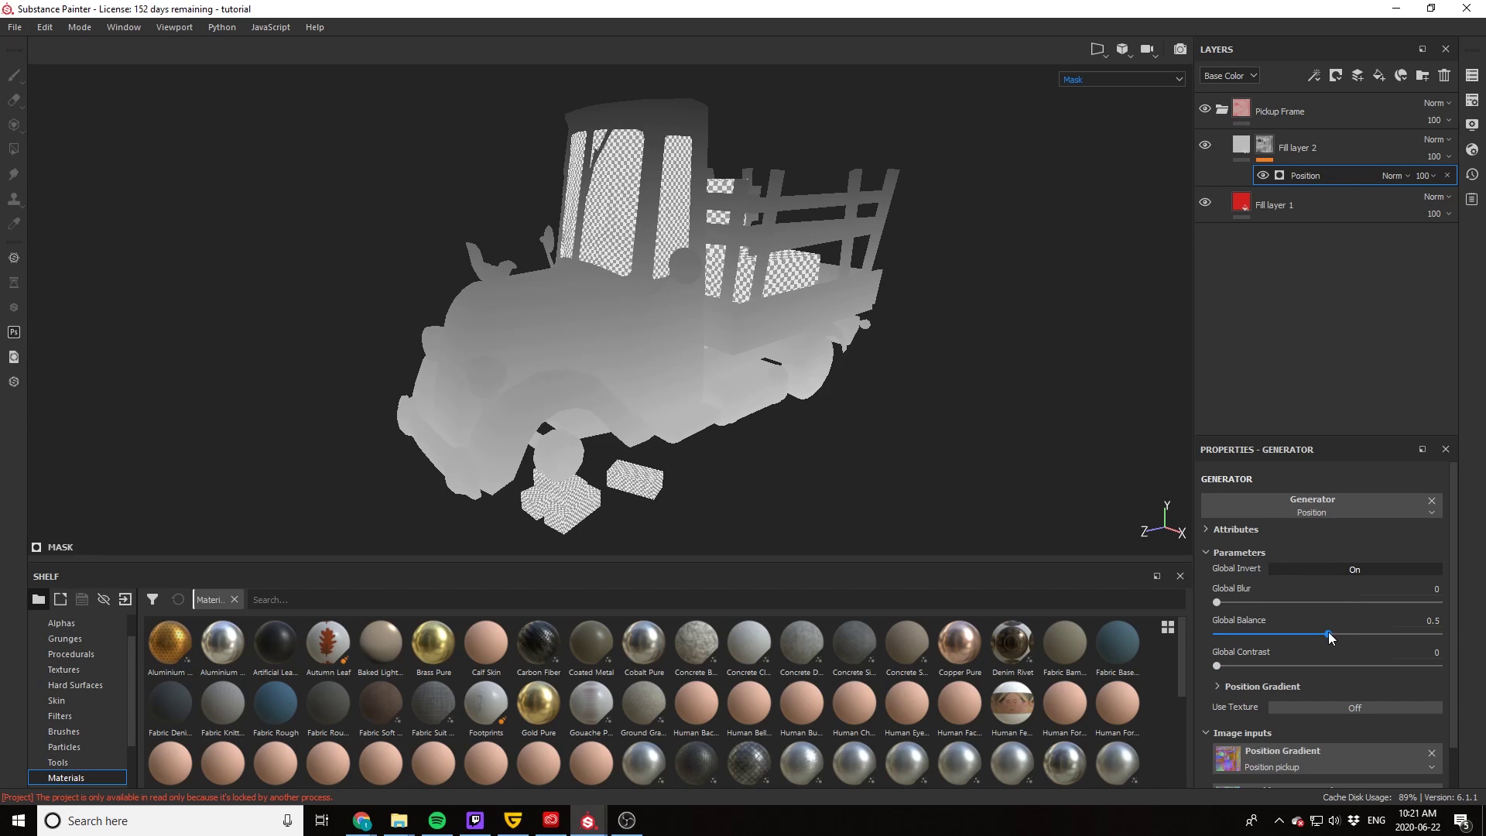
left_click_drag(1328, 633, 1377, 649)
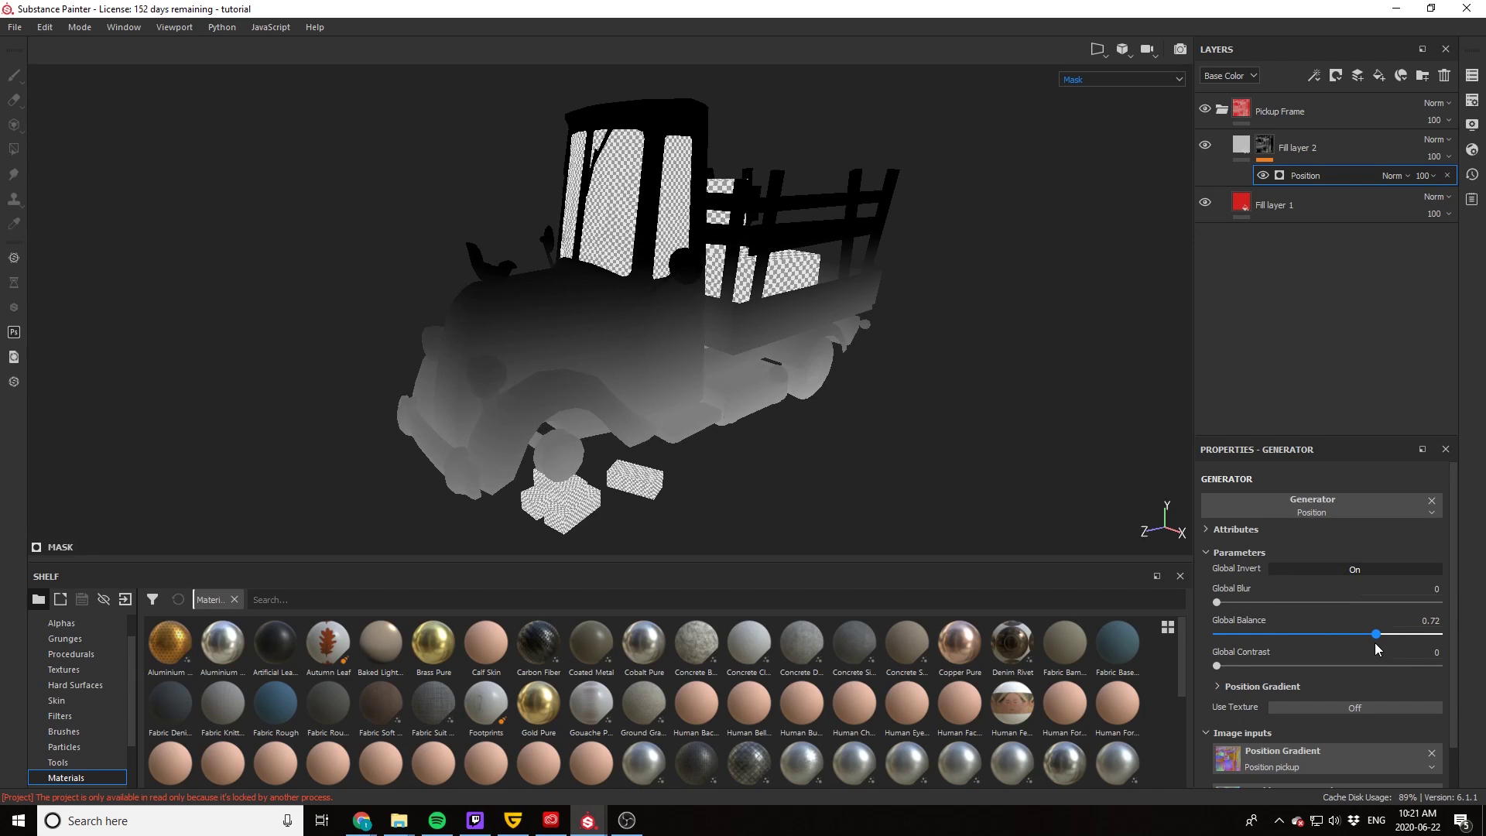
left_click_drag(737, 408, 537, 371, "alt")
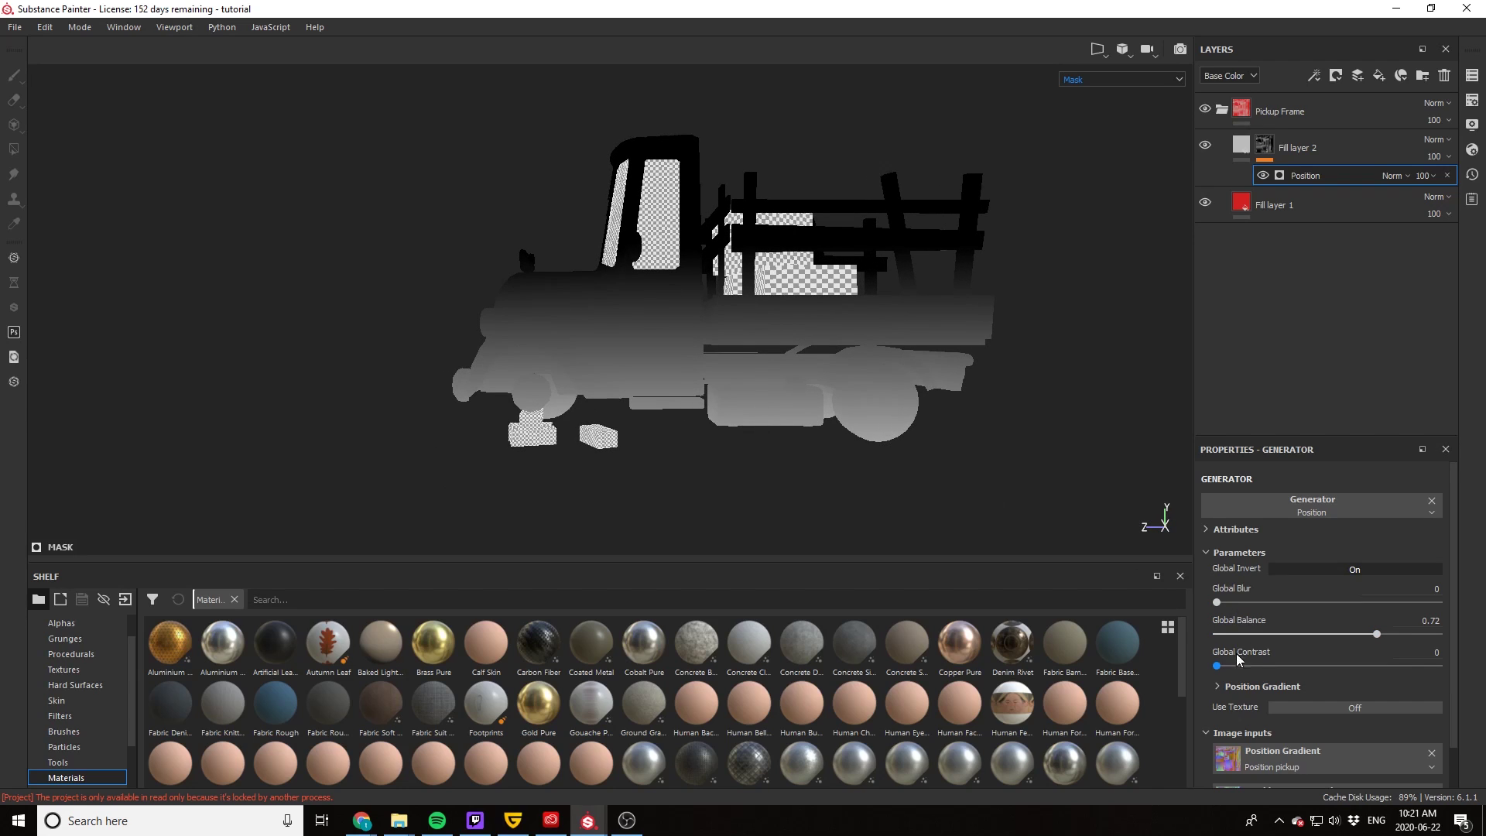
left_click_drag(1231, 667, 1301, 670)
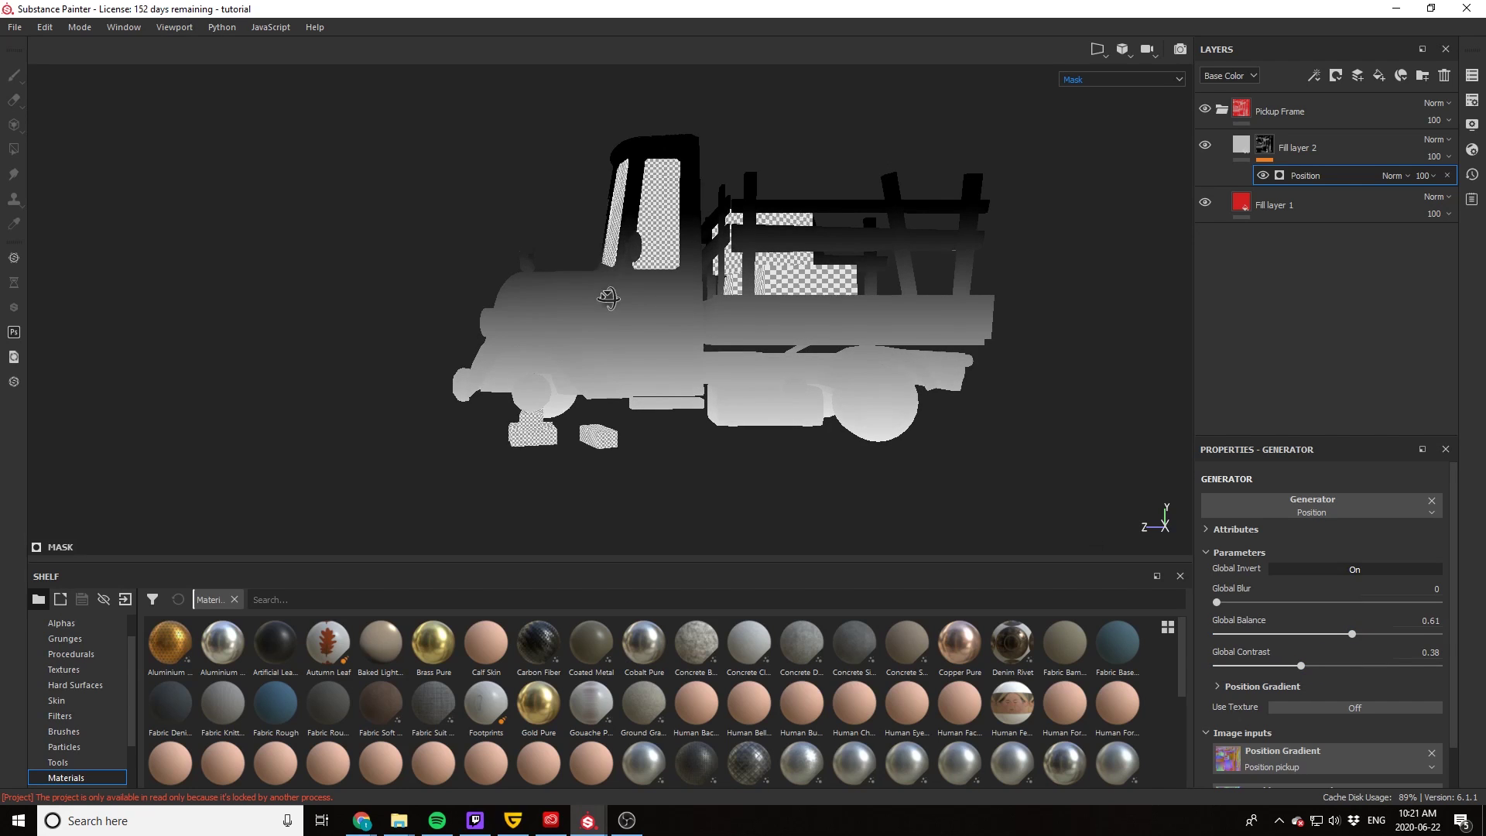
left_click_drag(681, 348, 747, 356, "alt")
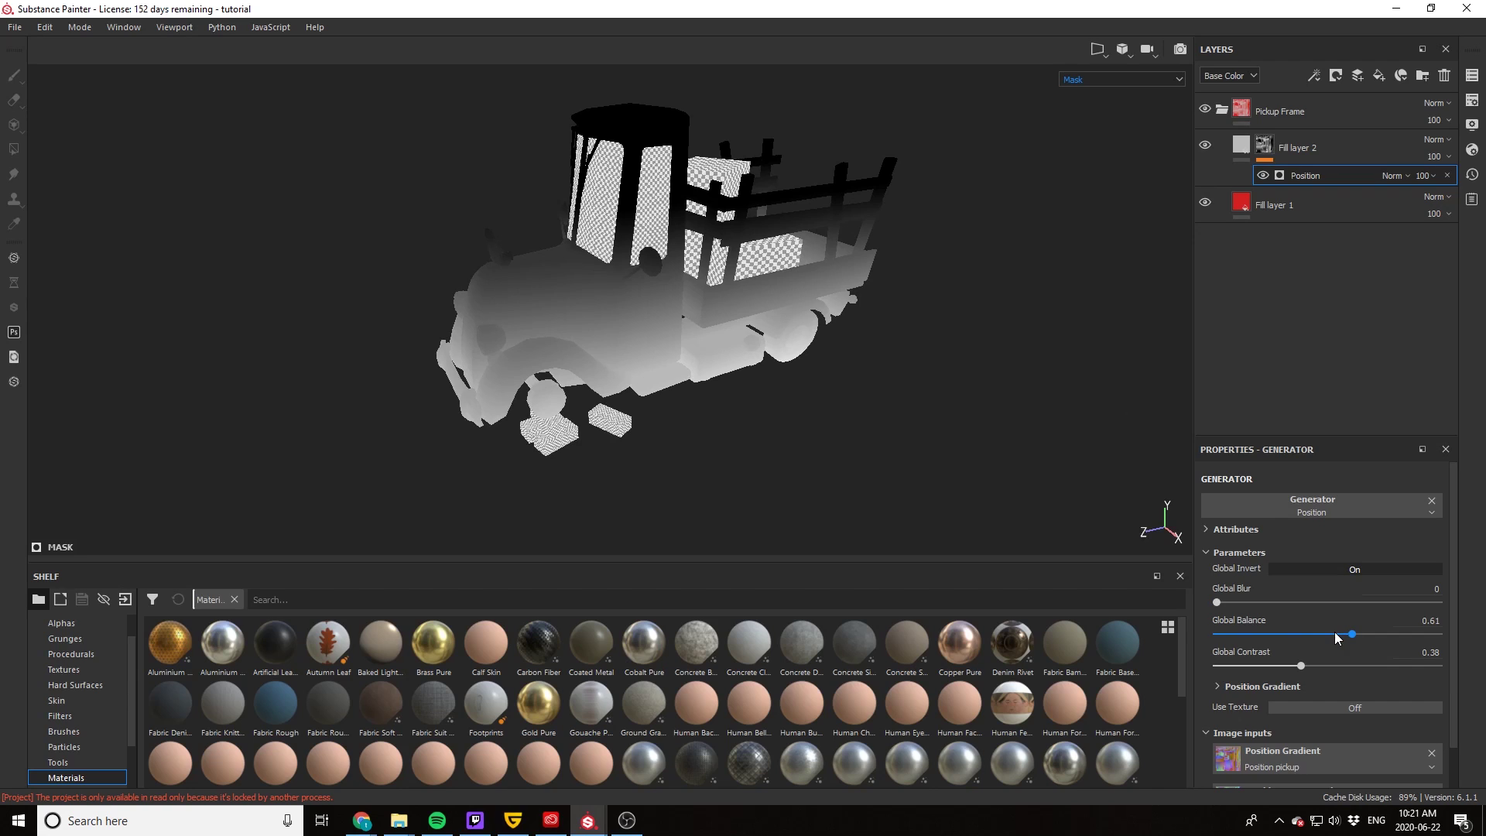
left_click(1332, 633)
left_click_drag(1331, 636, 1348, 635)
left_click_drag(928, 432, 664, 299, "alt")
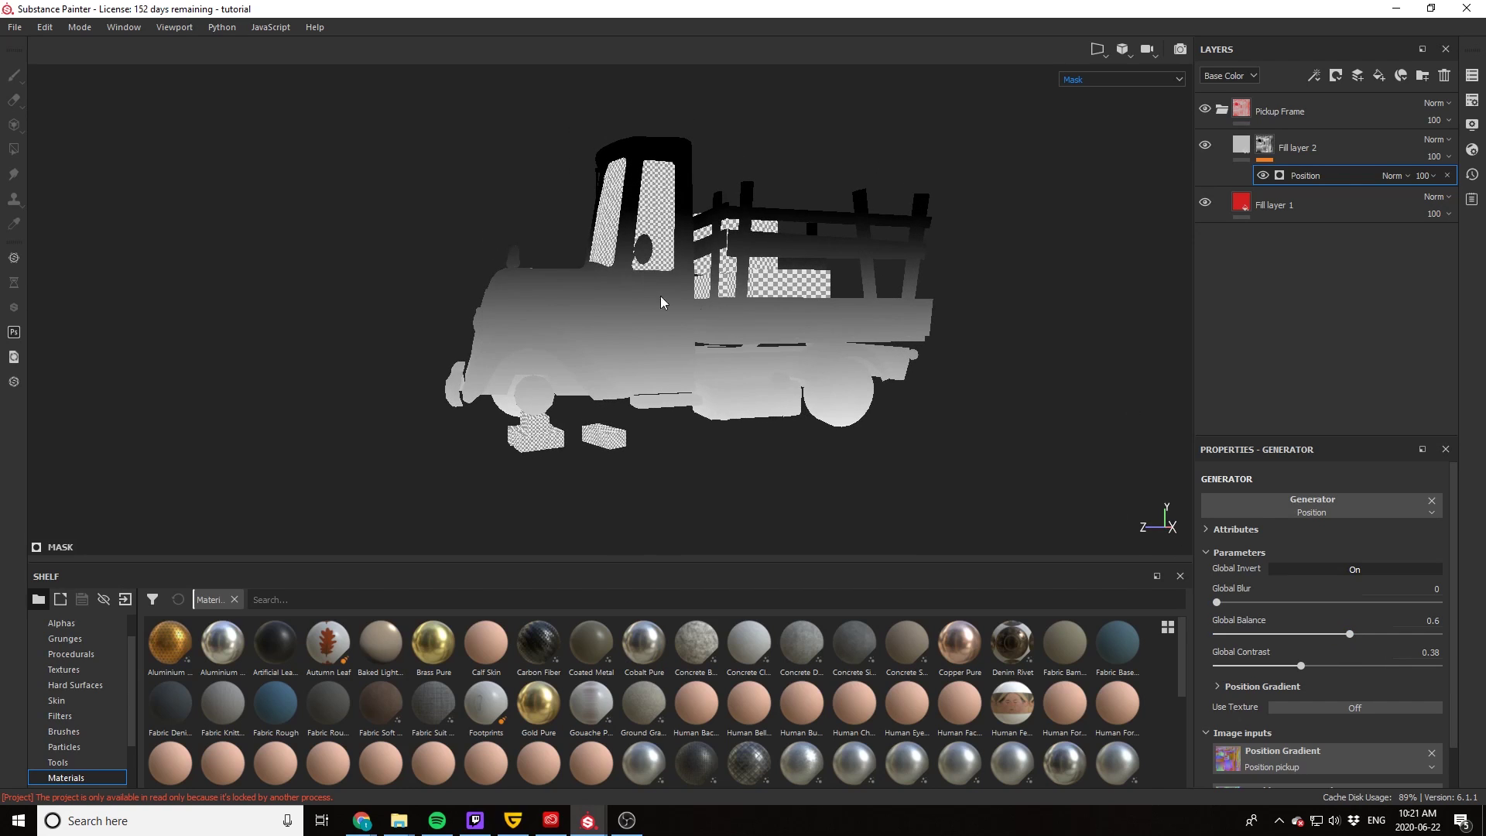
scroll(635, 297, "up", 3)
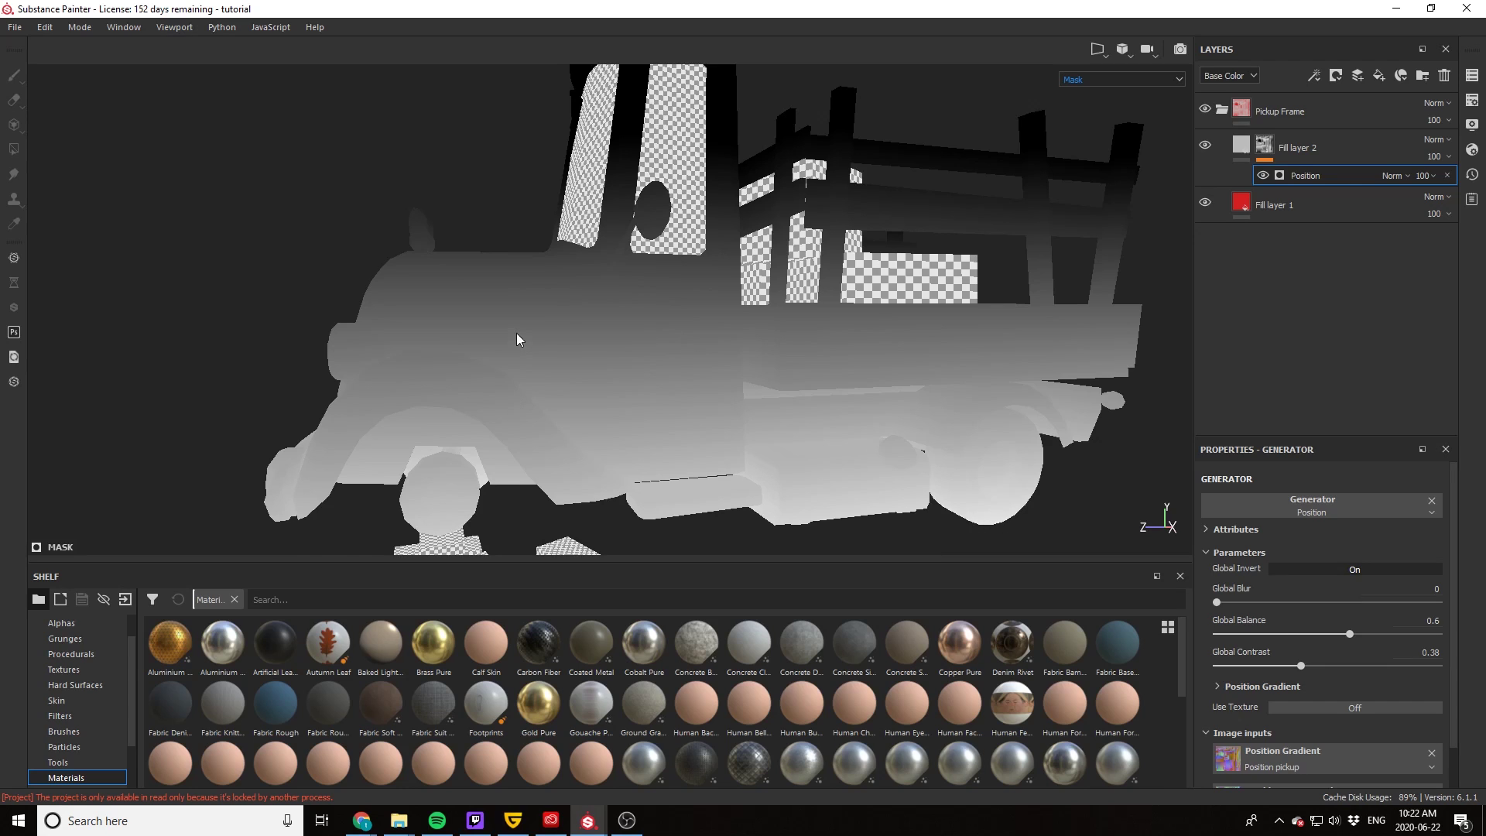
left_click_drag(521, 340, 593, 387, "alt")
right_click_drag(609, 392, 620, 322, "alt")
middle_click_drag(682, 309, 685, 330, "alt")
Step: Return the viewport to the Material view and restrict Fill layer 2 to the color channel only
left_click(1104, 81)
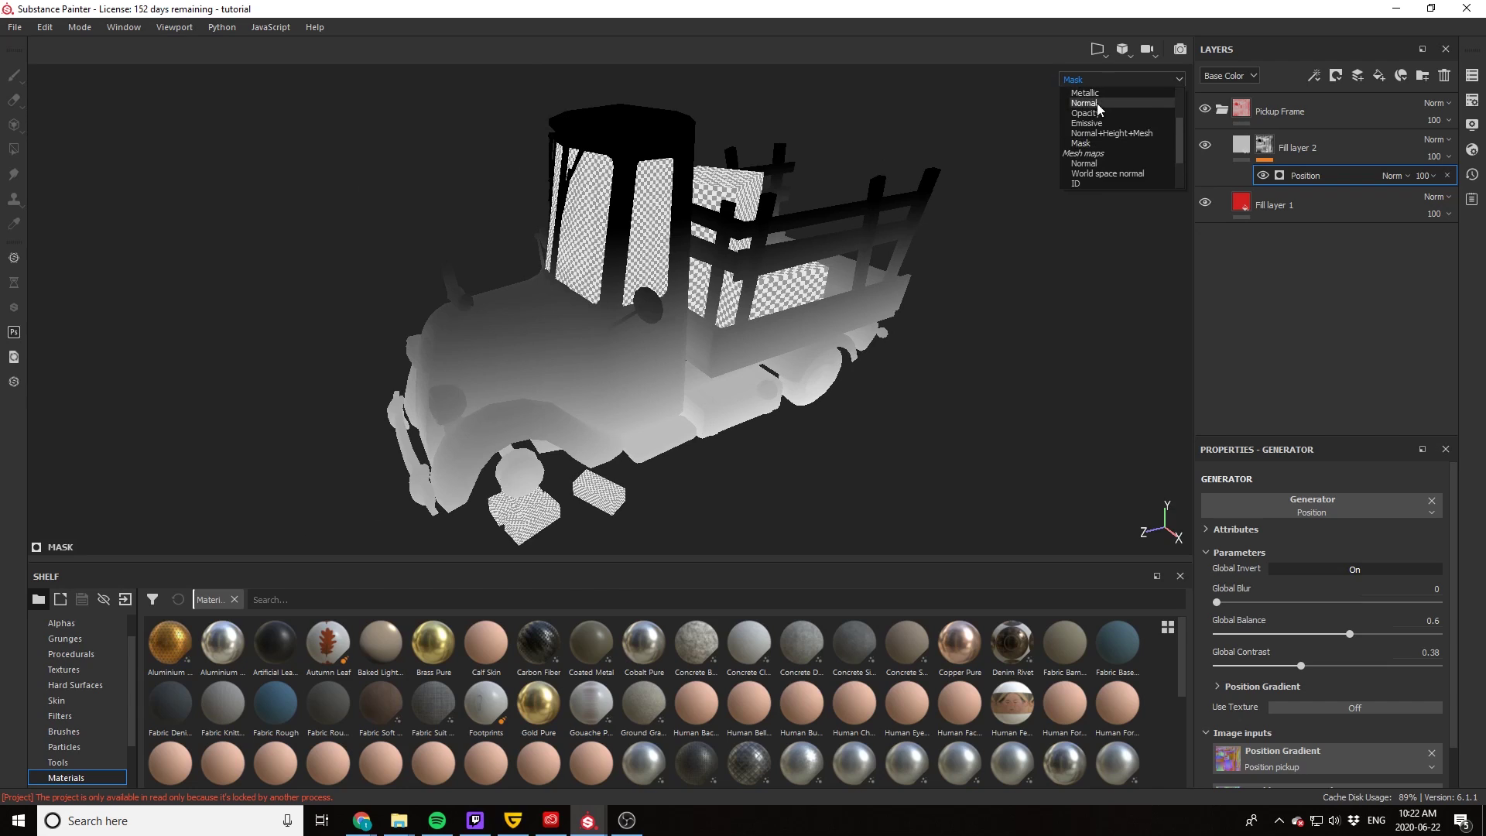
left_click(1098, 104)
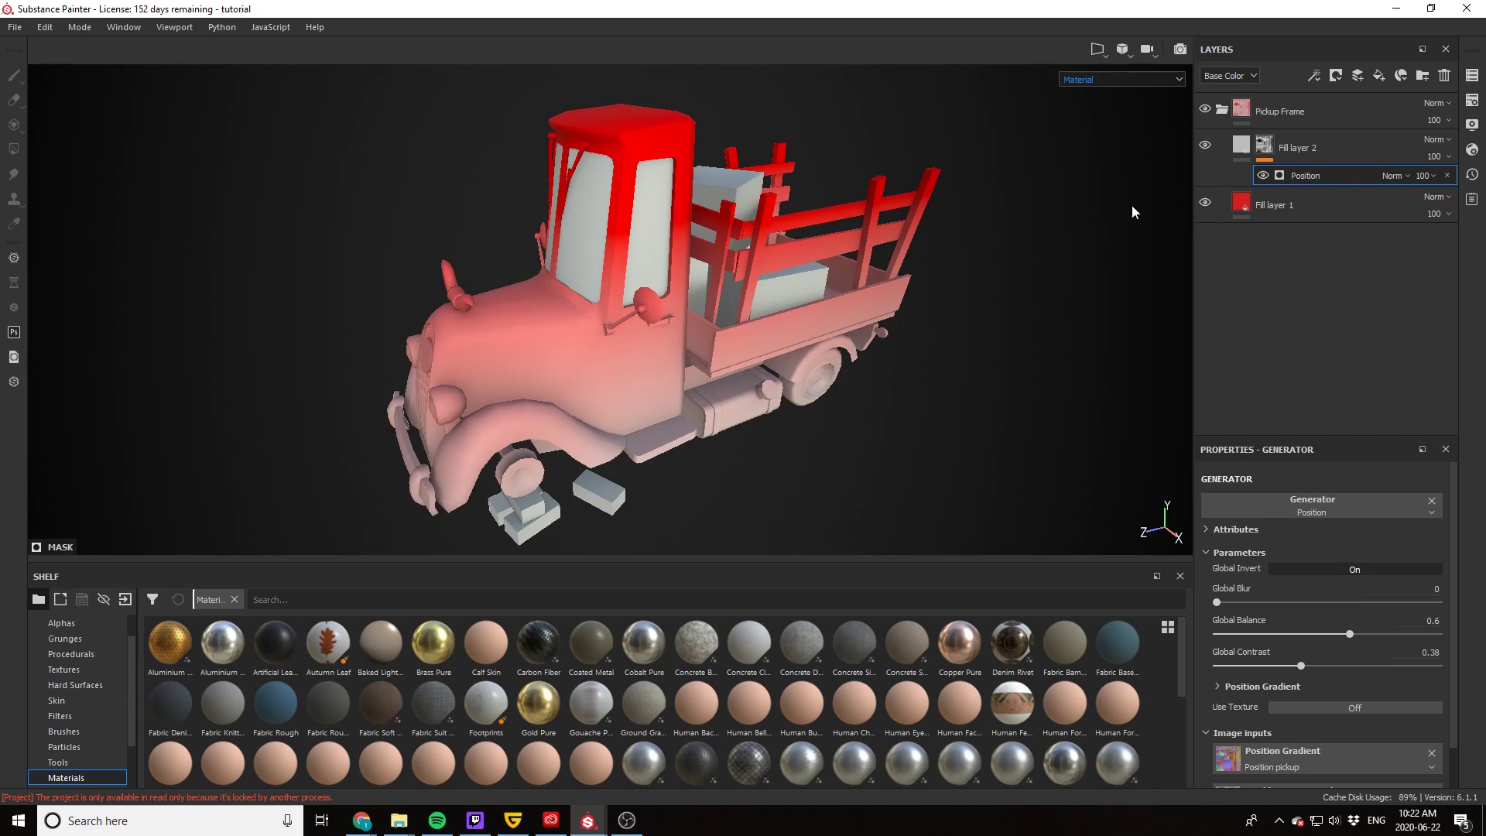
left_click(1241, 147)
scroll(1298, 636, "up", 5)
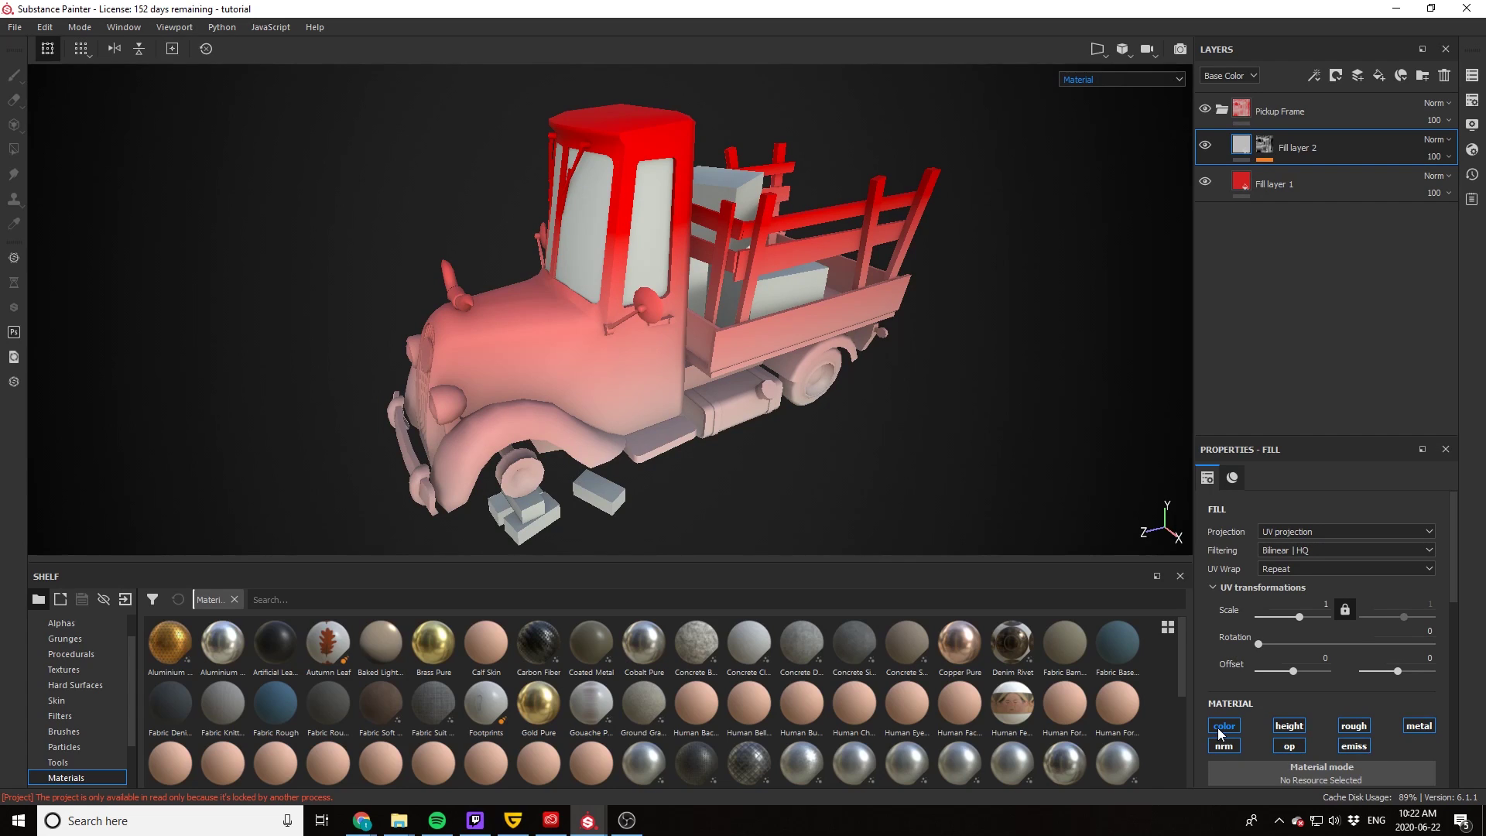
scroll(1280, 629, "down", 2)
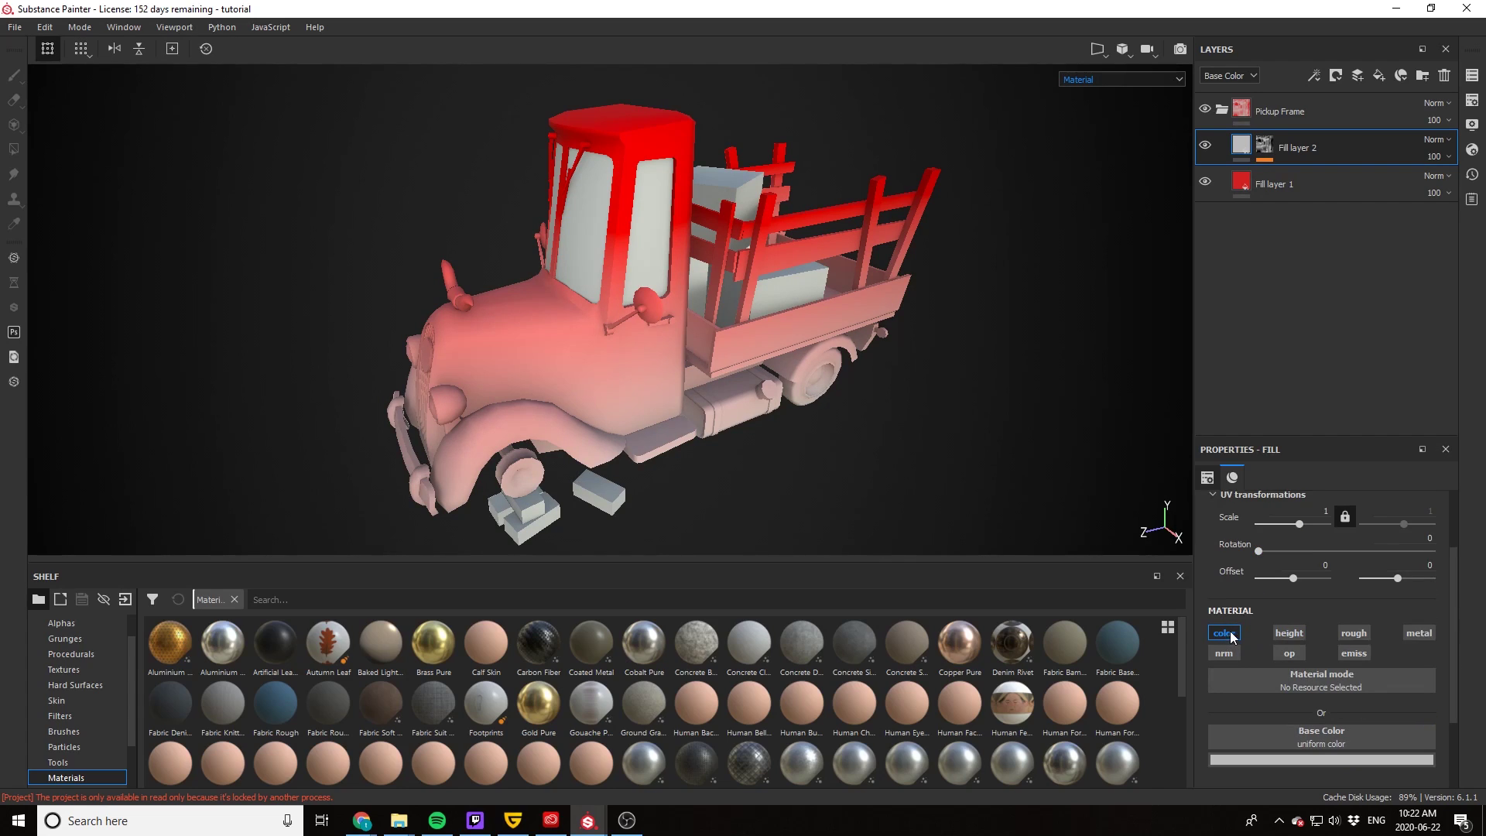
scroll(1275, 652, "down", 2)
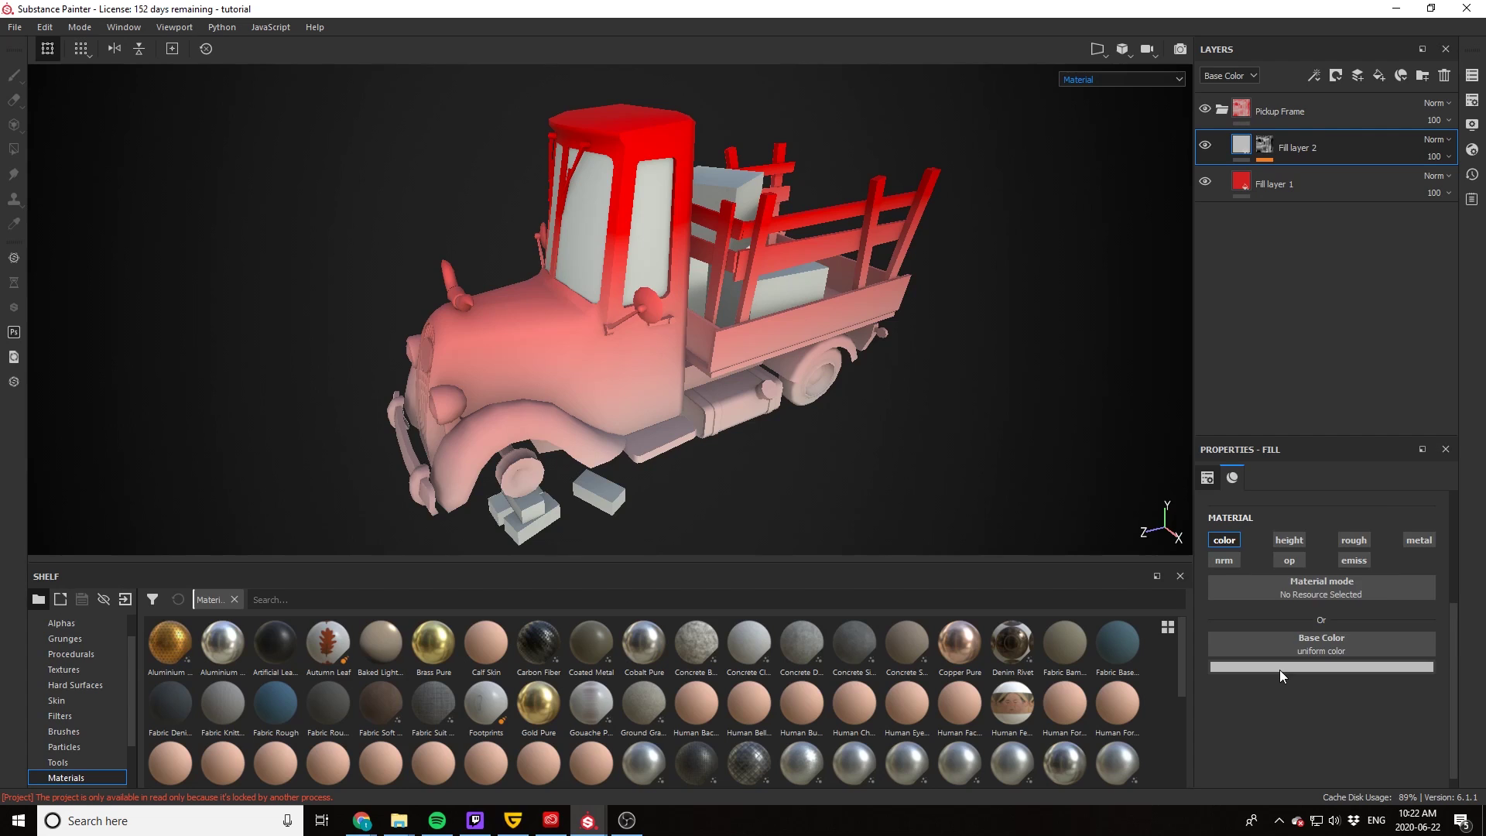
Step: Set Fill layer 2's base color to a very dark red and check the shading on the truck
left_click(1279, 667)
mouse_move(1384, 605)
left_mouse_down()
mouse_move(1363, 469)
mouse_move(1372, 530)
mouse_move(1396, 531)
mouse_move(1399, 617)
left_mouse_up()
mouse_move(825, 428)
left_mouse_down("alt")
mouse_move(724, 384)
mouse_move(849, 415)
left_mouse_up("alt")
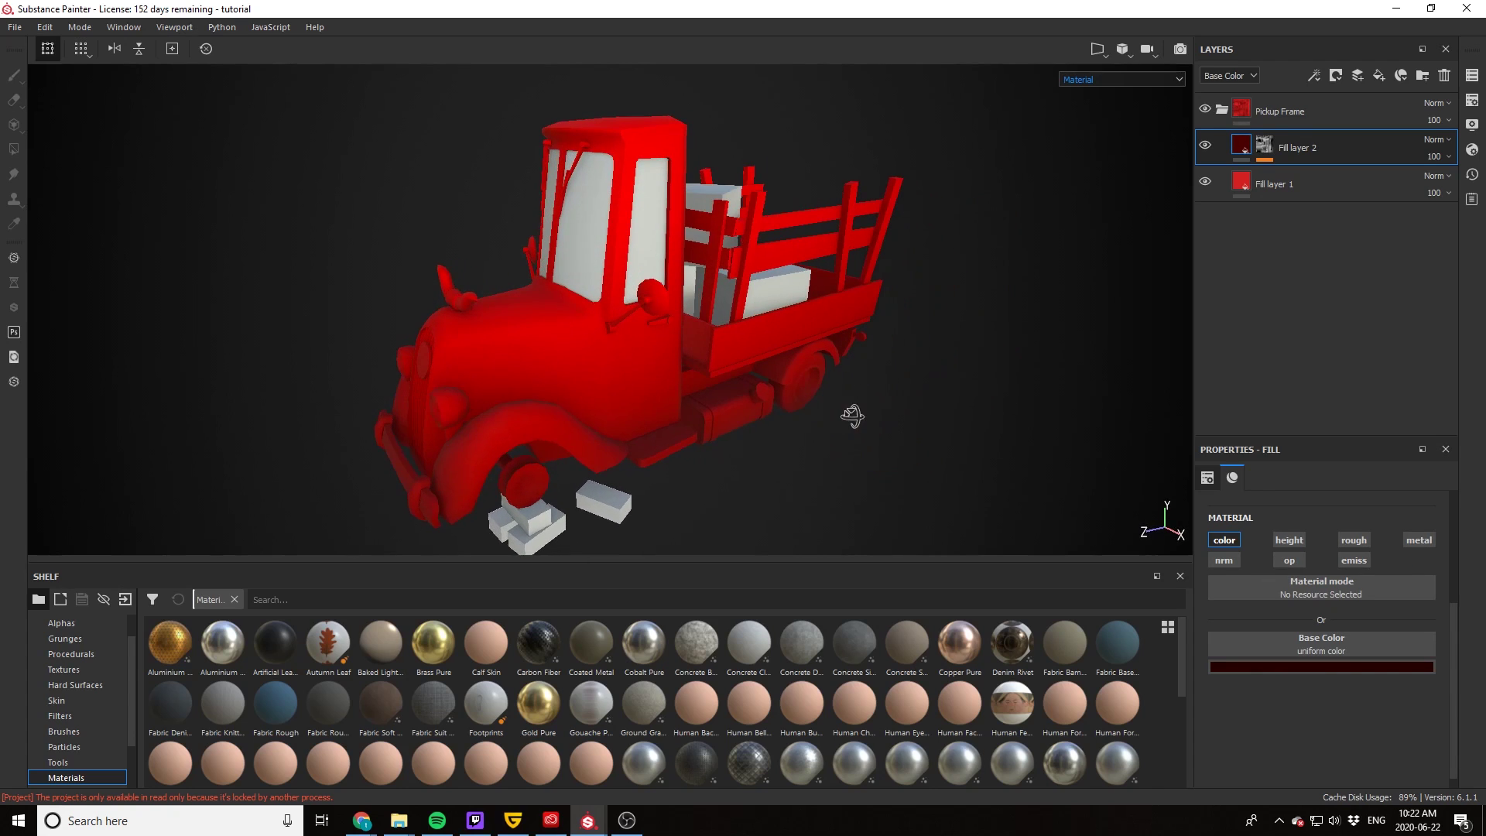
Step: Display only the Base Color channel in the viewport and examine the dark gradient along the truck's side and underside
left_click(1101, 79)
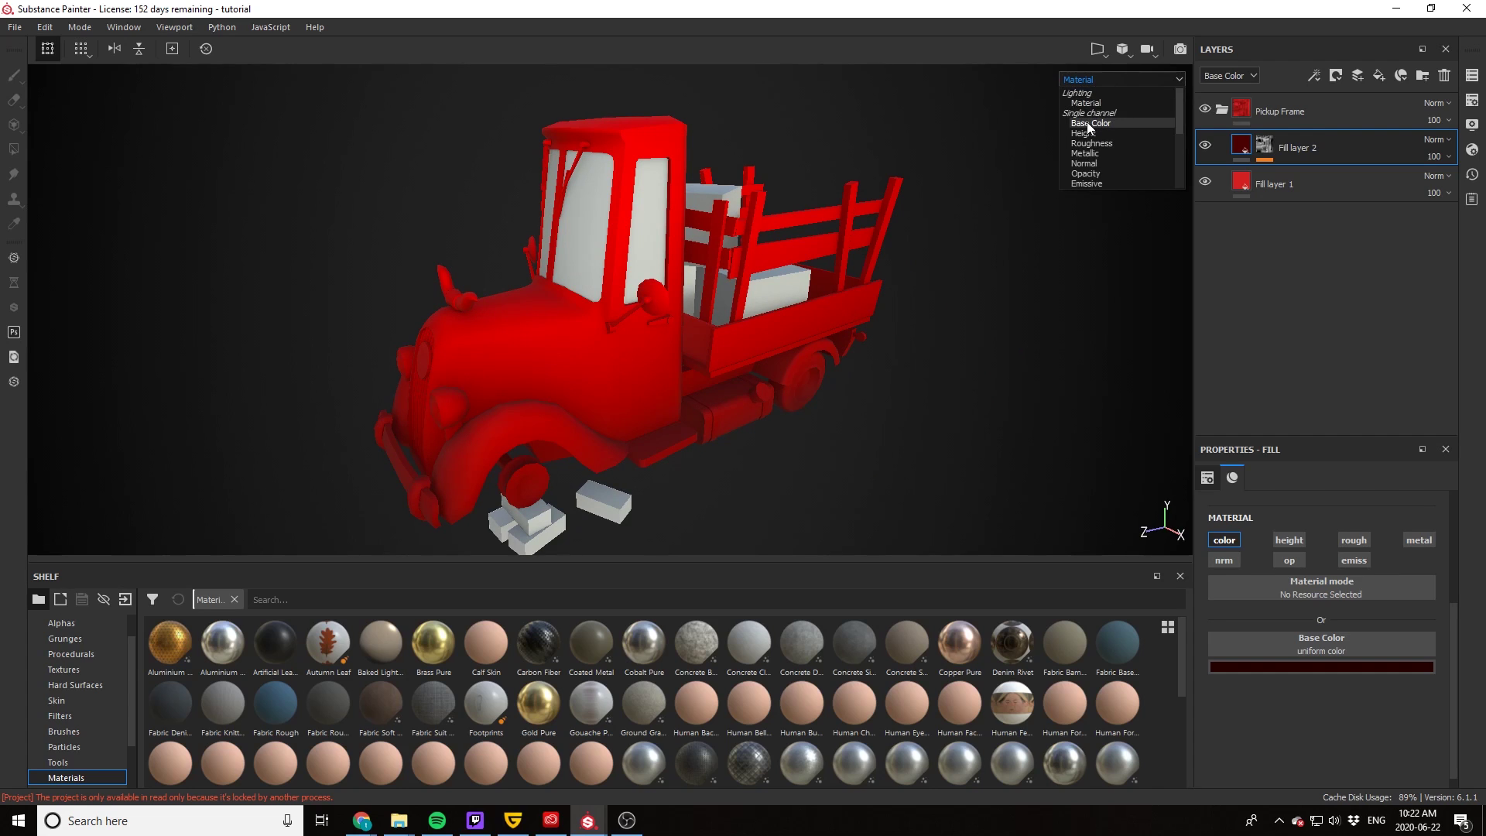
left_click(1090, 124)
left_click_drag(771, 352, 693, 393, "alt")
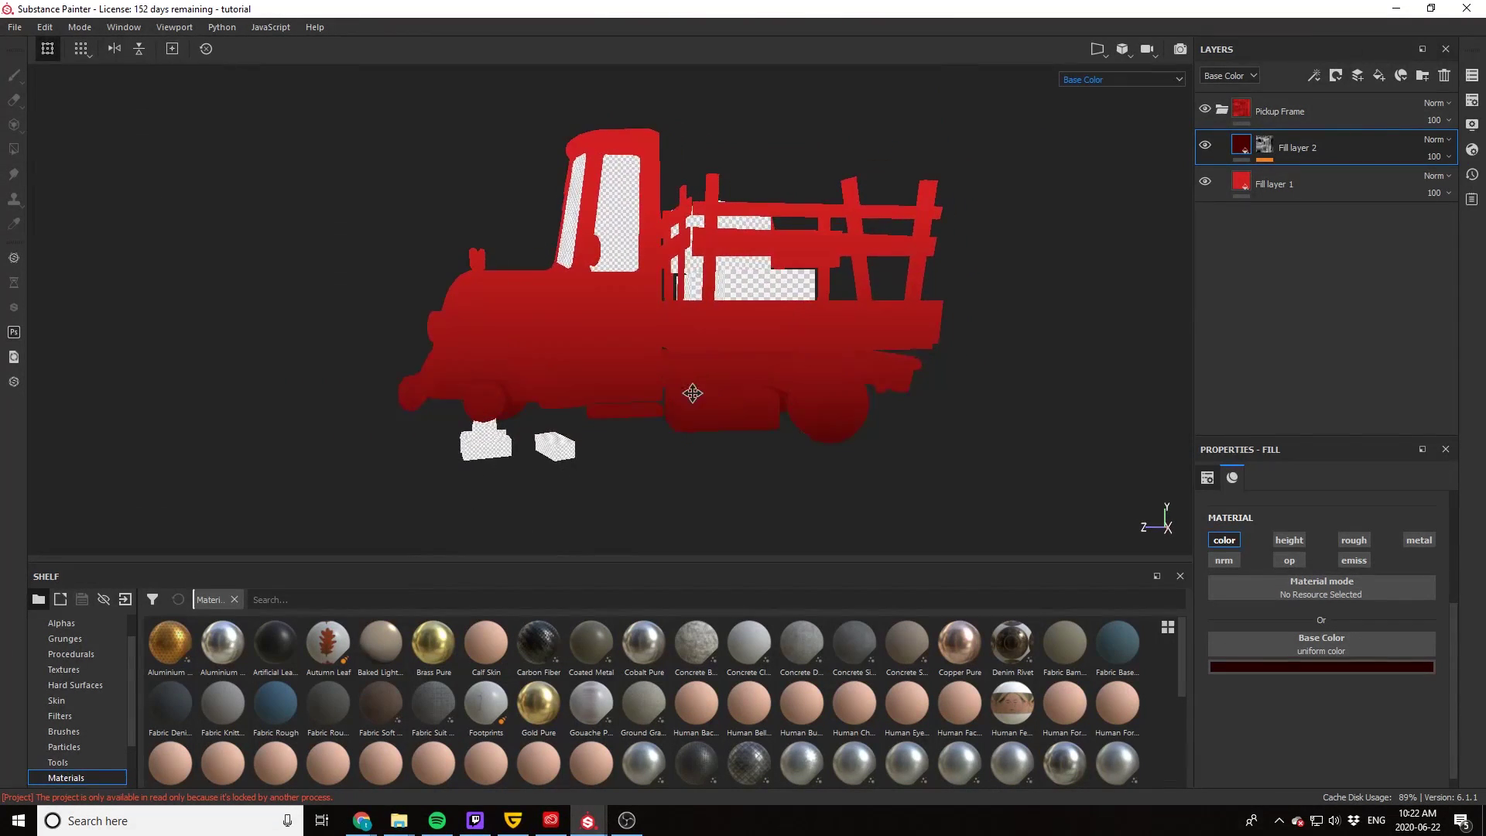
scroll(795, 396, "up", 6)
left_click_drag(796, 396, 760, 344, "alt")
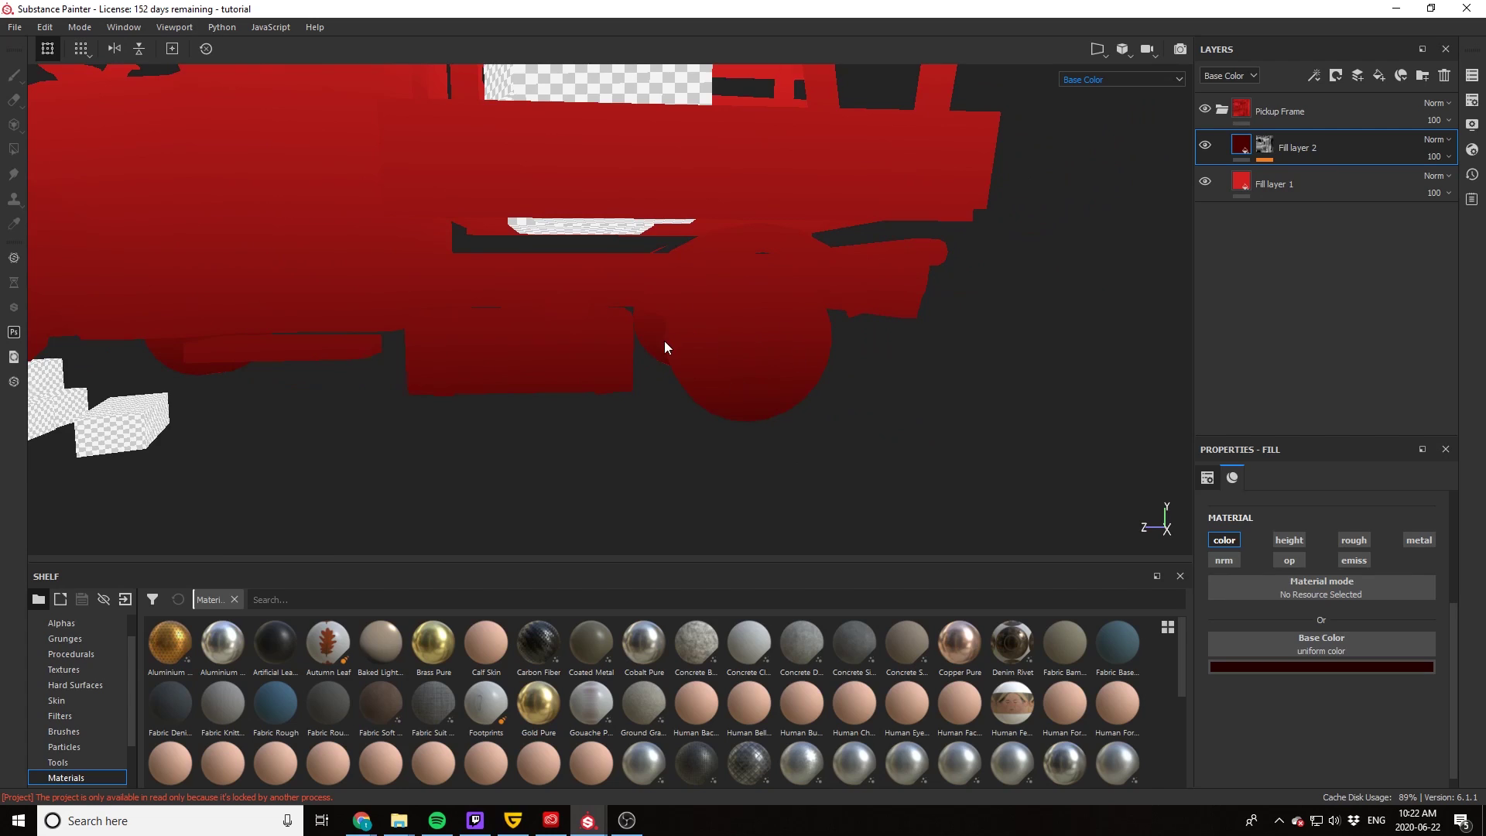
left_click_drag(664, 347, 599, 375, "alt")
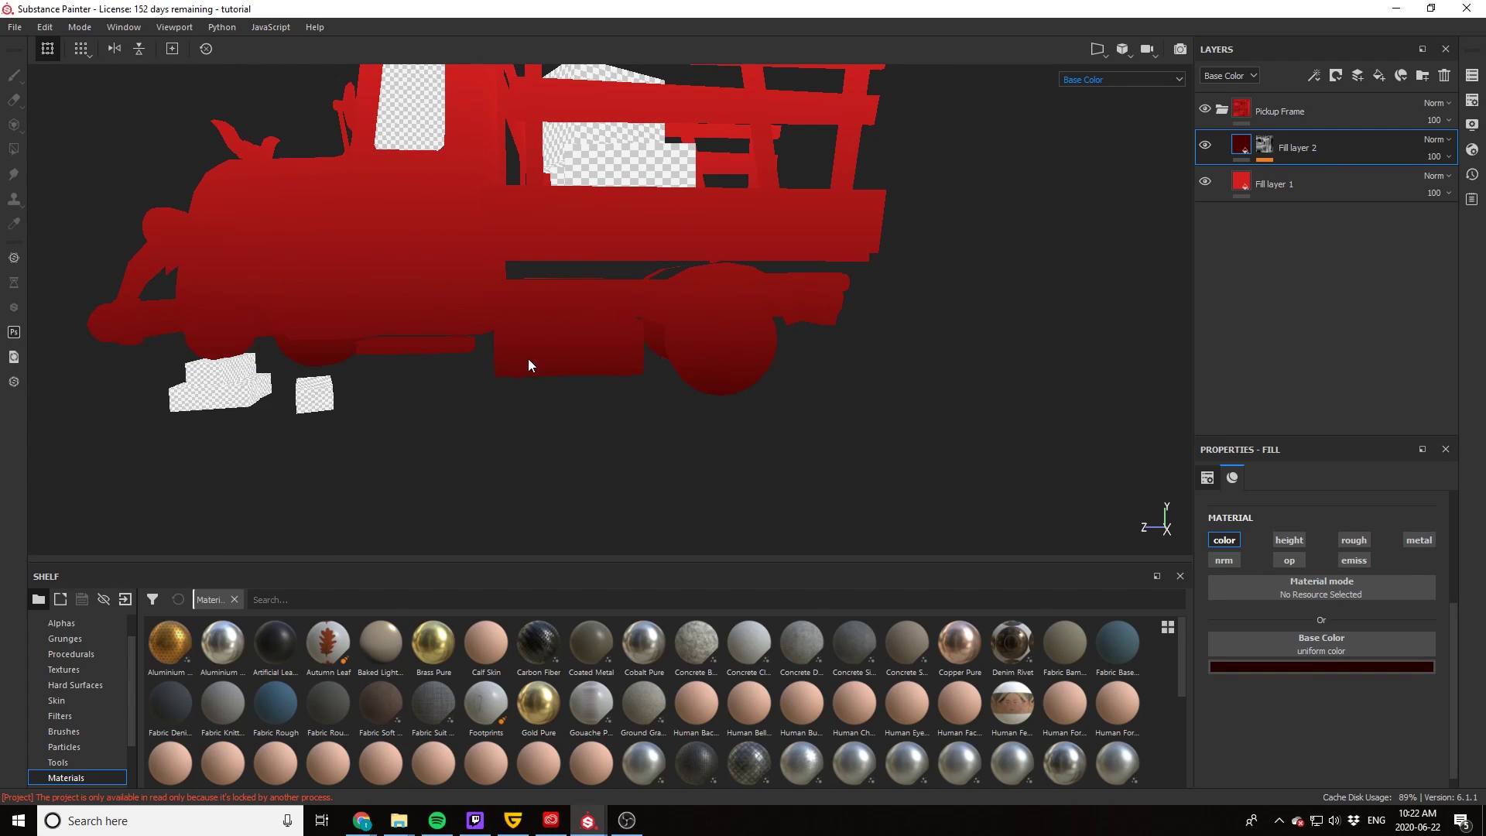
left_click_drag(335, 325, 681, 249, "alt")
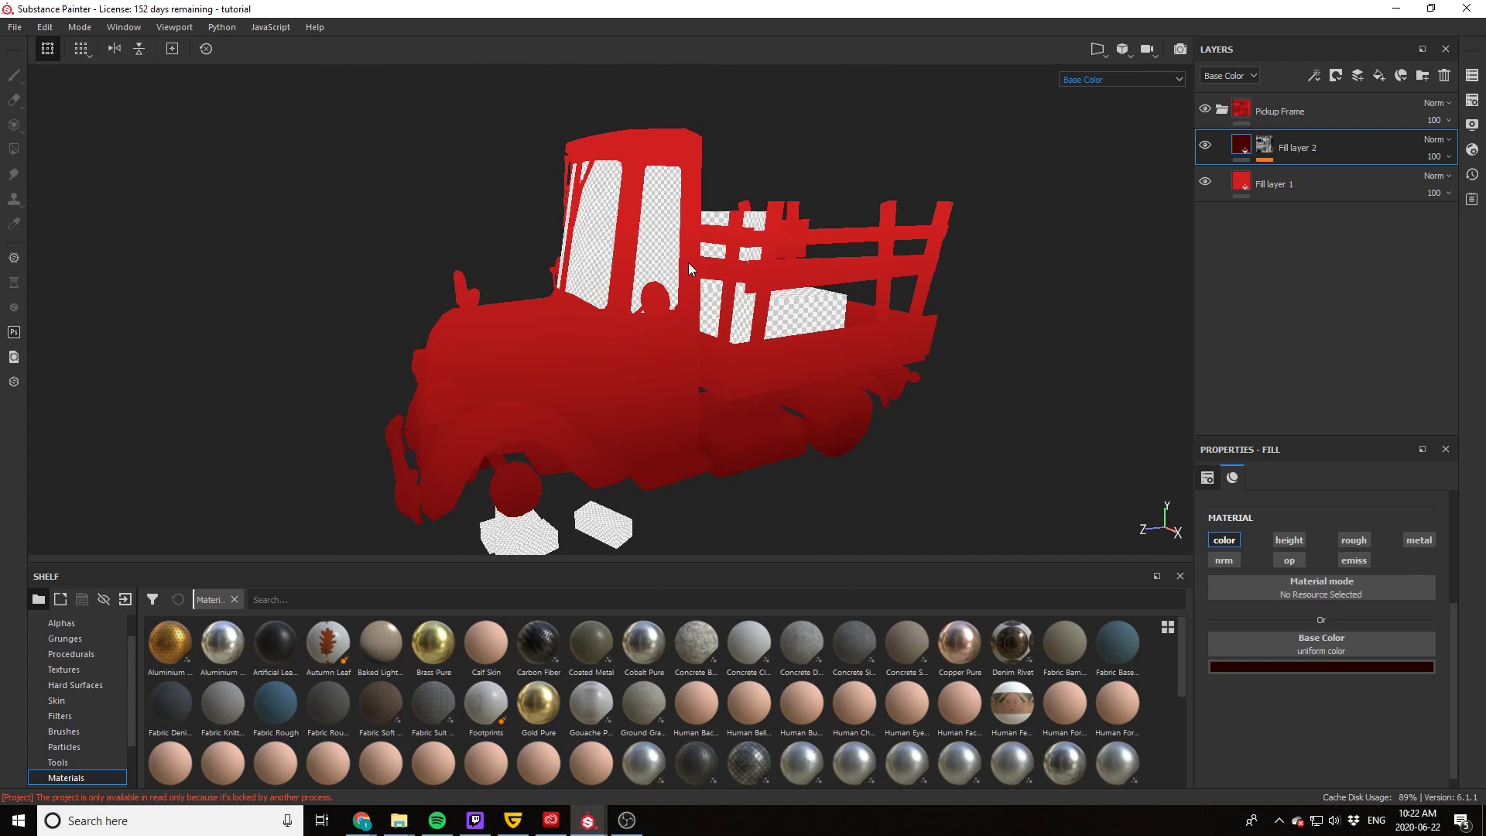
scroll(694, 316, "down", 1)
middle_click_drag(678, 319, 650, 305, "alt")
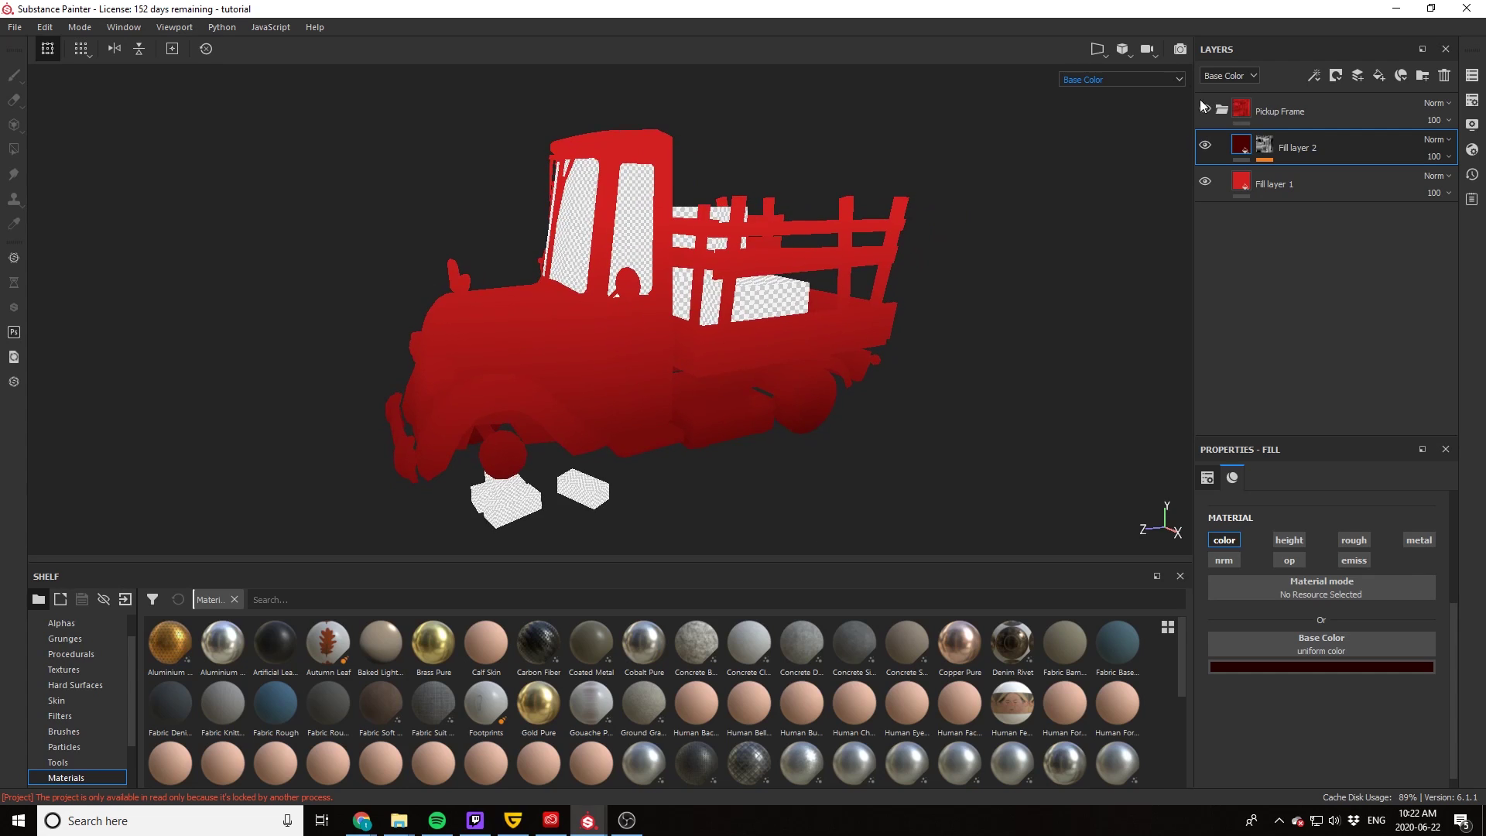
Step: Return the viewport to the Material view and check the truck's shading
left_click(1126, 78)
left_click(1084, 104)
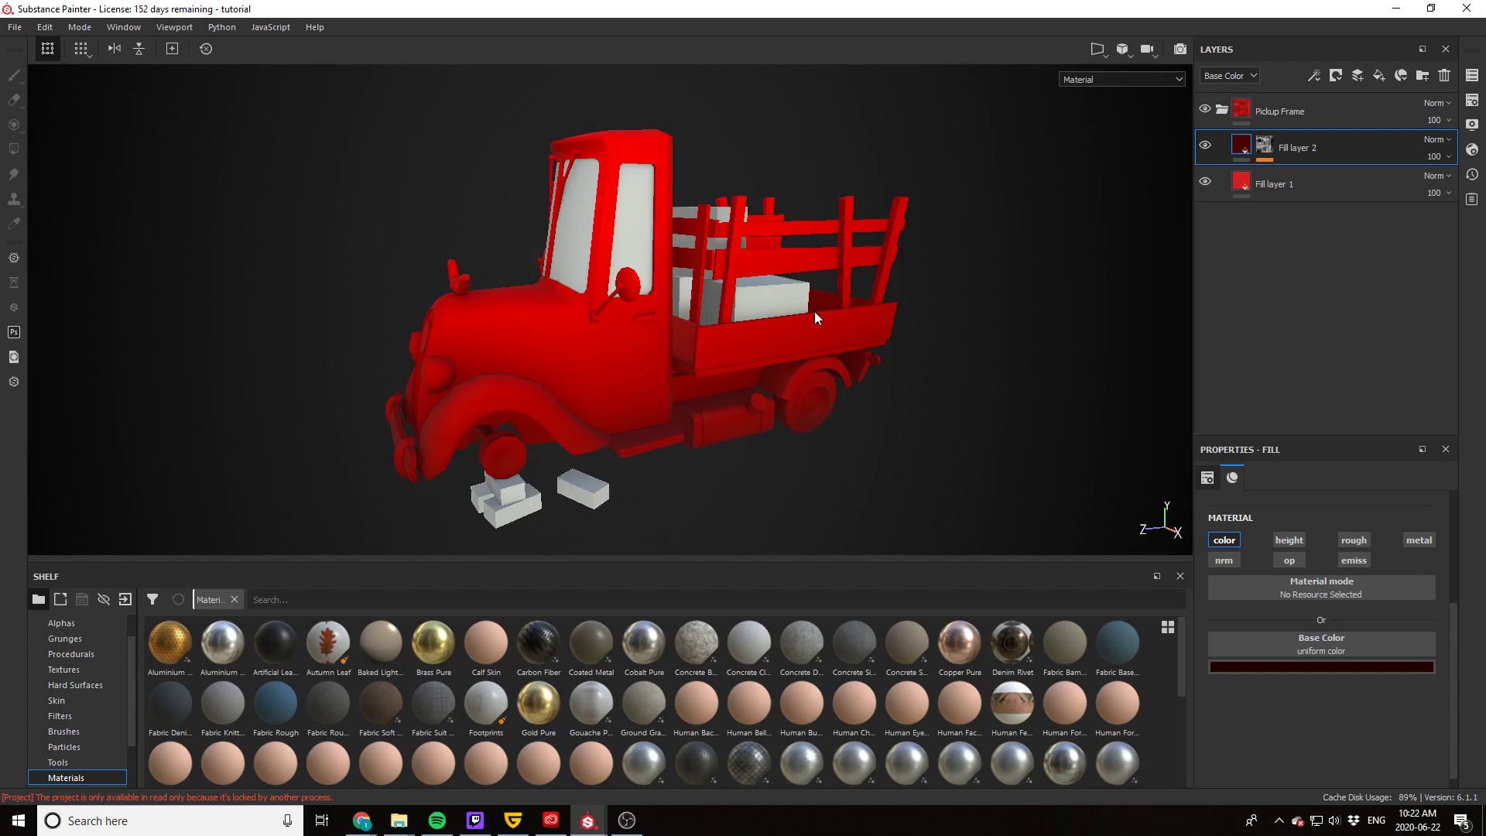
left_click_drag(815, 312, 801, 341, "alt")
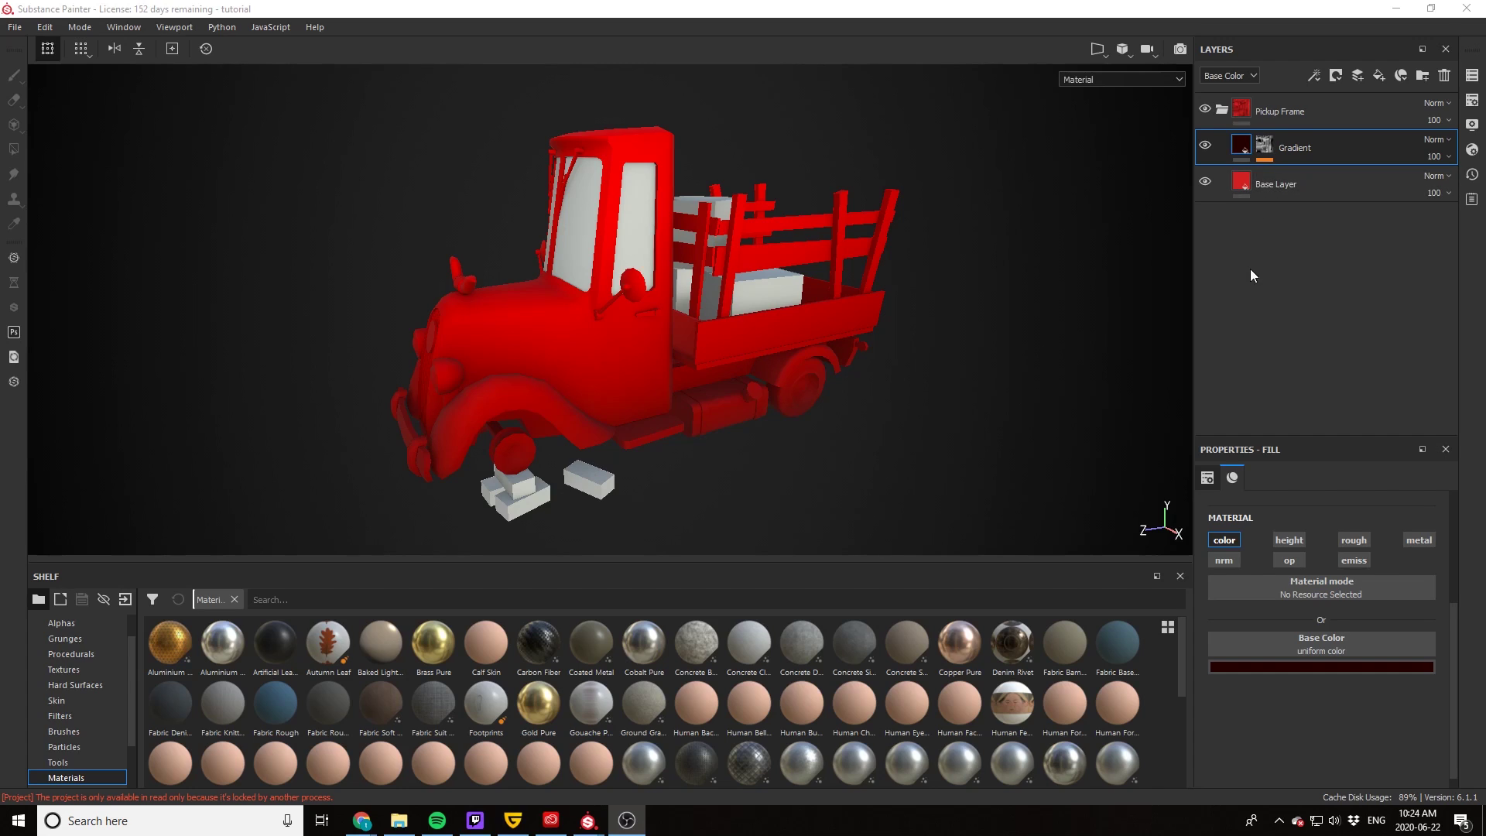
Step: Add a fill layer above the Gradient layer and give it a black mask
left_click(1378, 76)
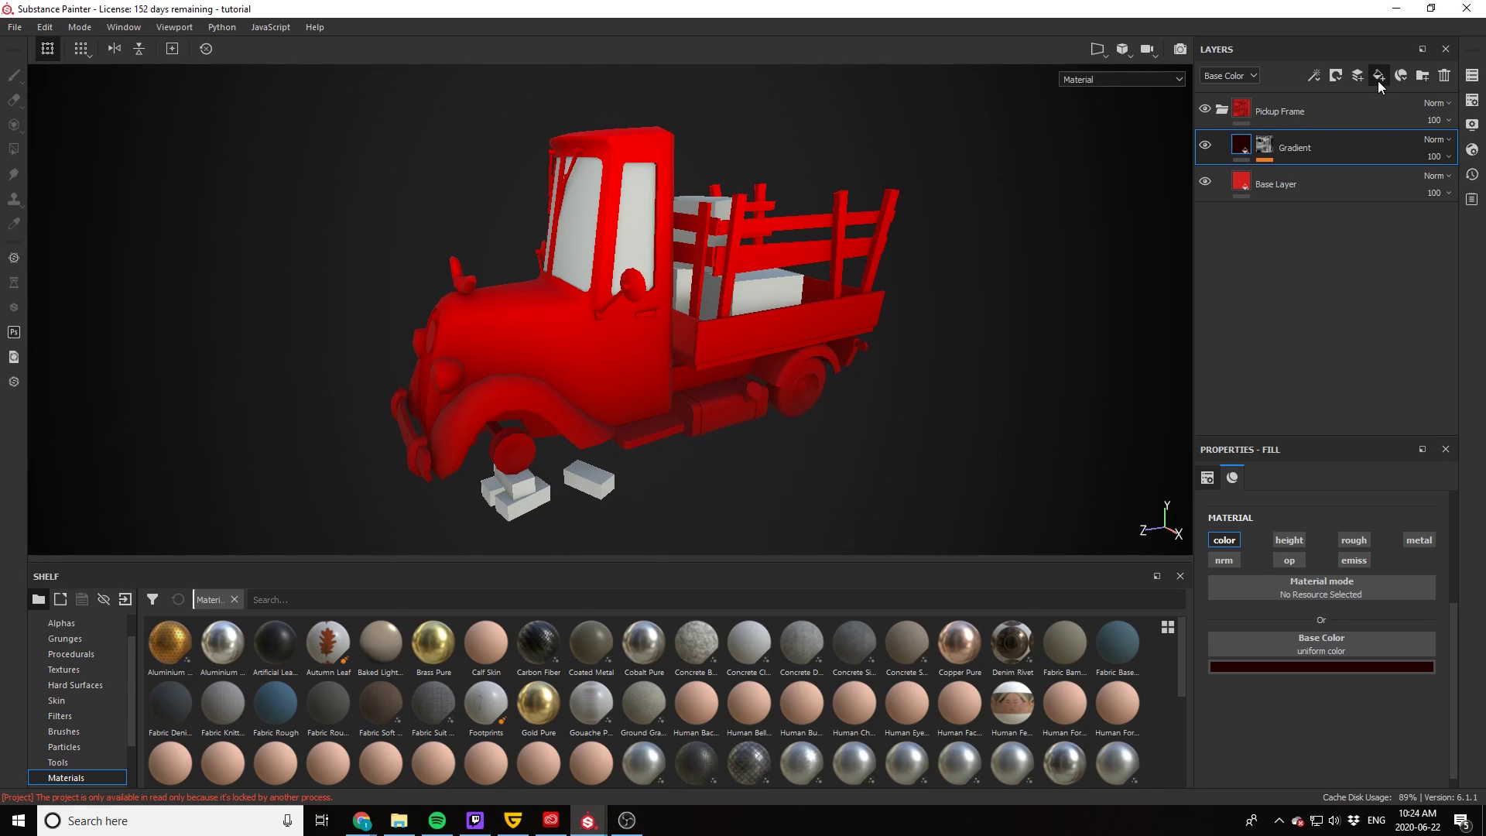
right_click(1356, 148)
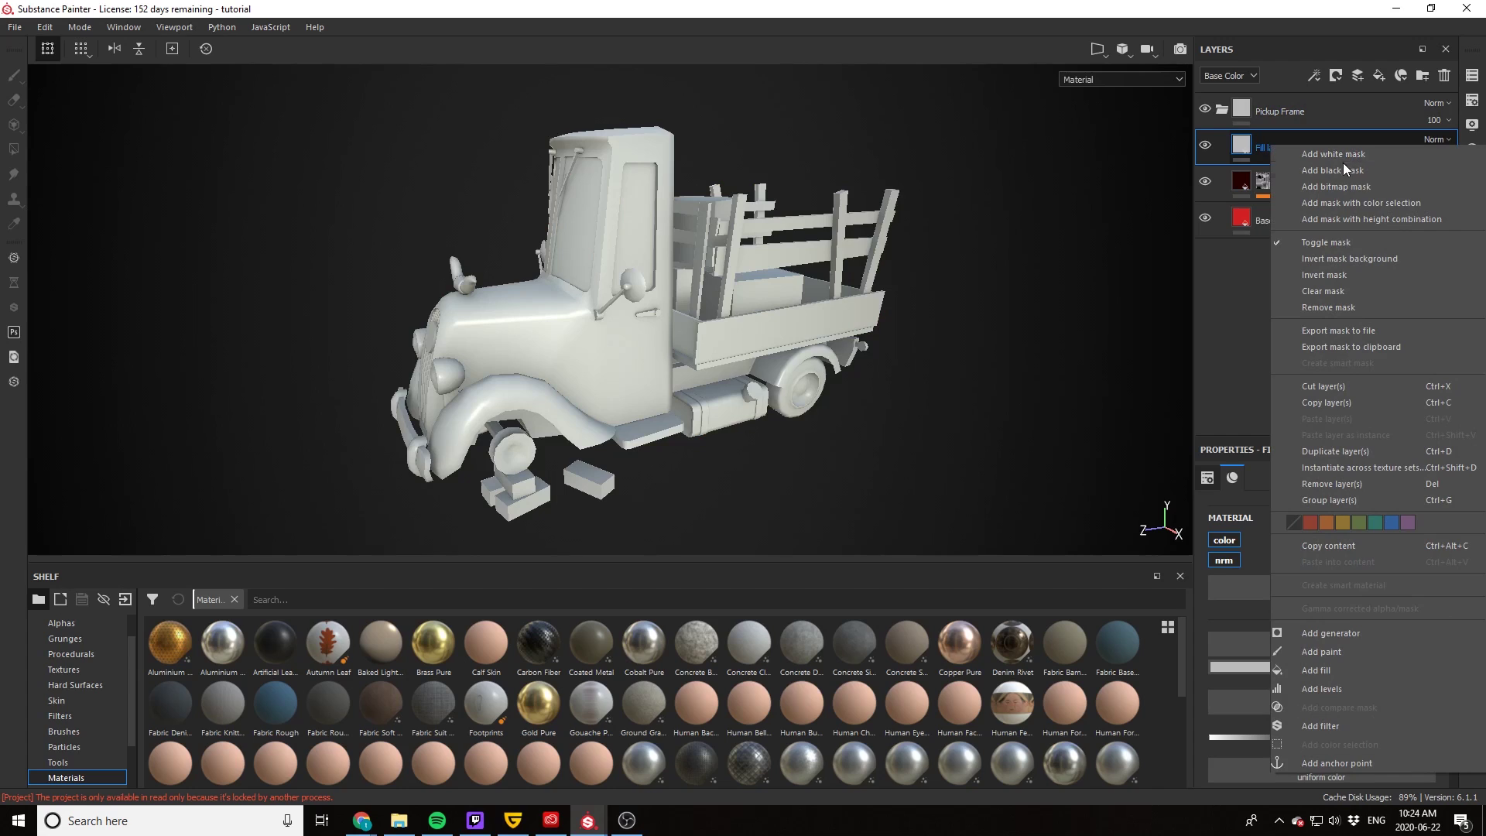
left_click(1342, 164)
Step: Add an Ambient Occlusion generator to the new fill layer's mask
right_click(1339, 146)
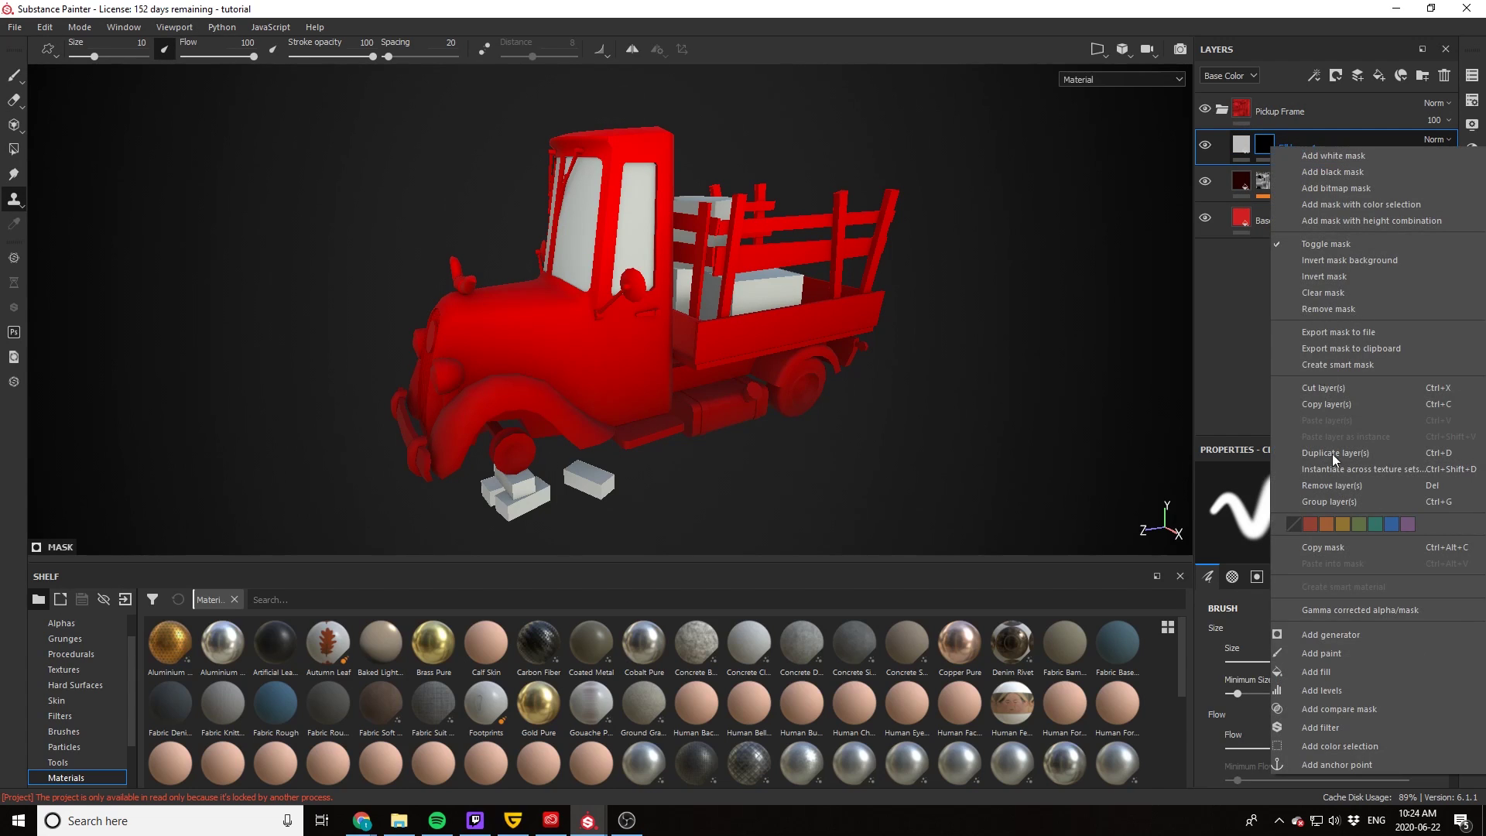
left_click(1335, 637)
left_click(1303, 513)
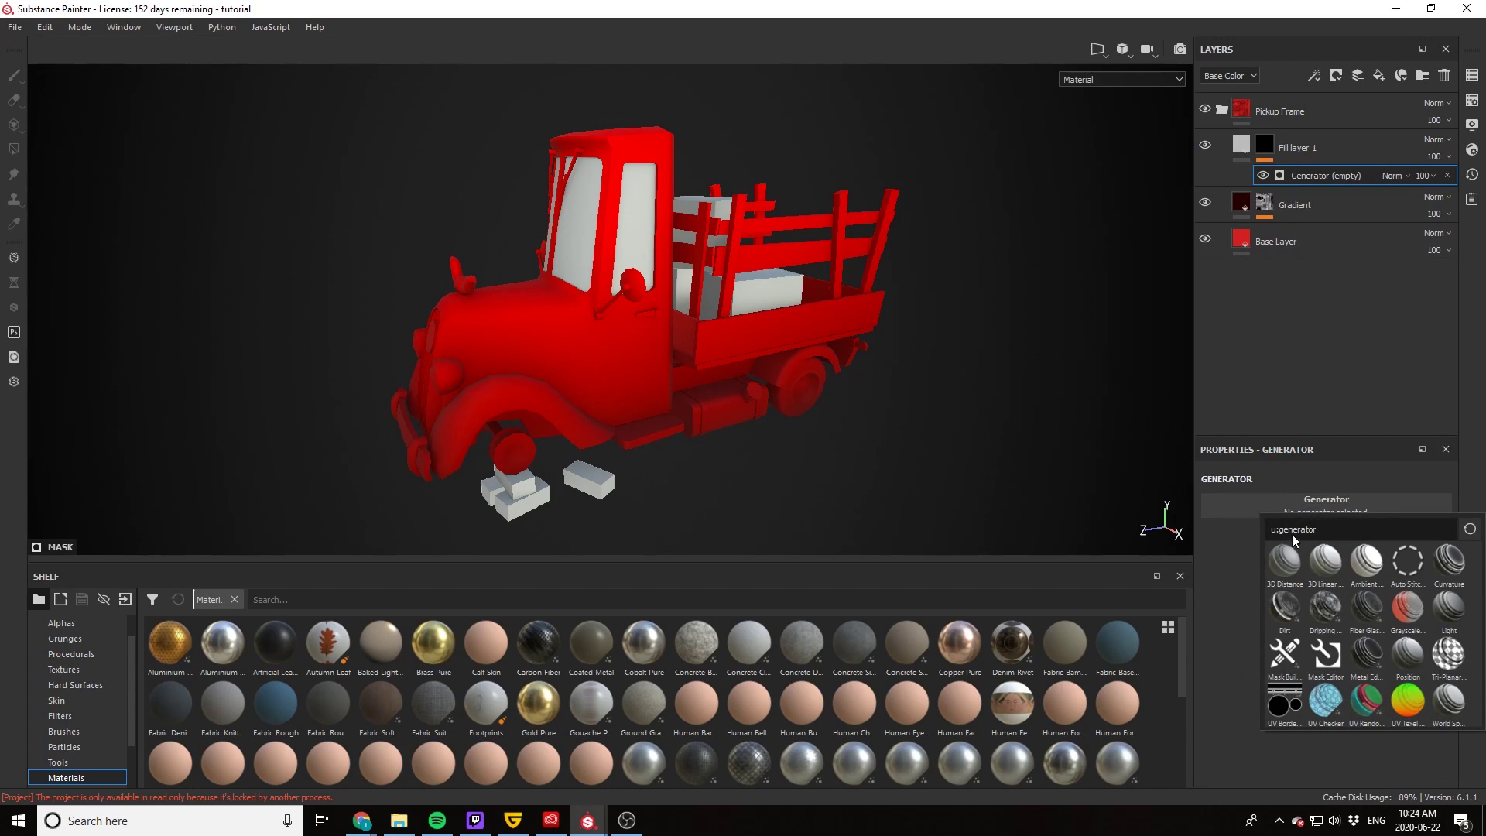
mouse_move(1368, 570)
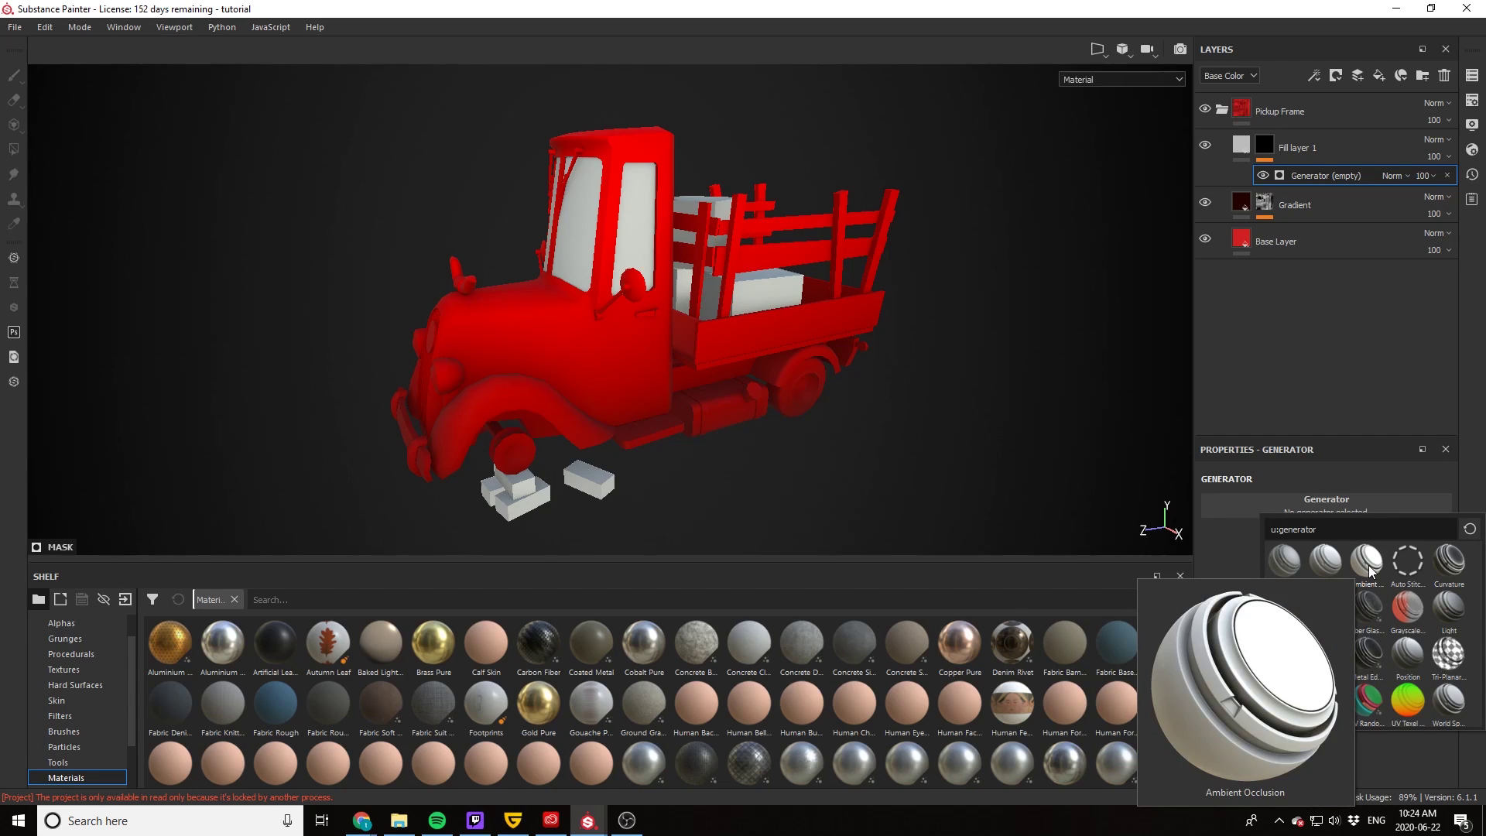
left_click(1369, 569)
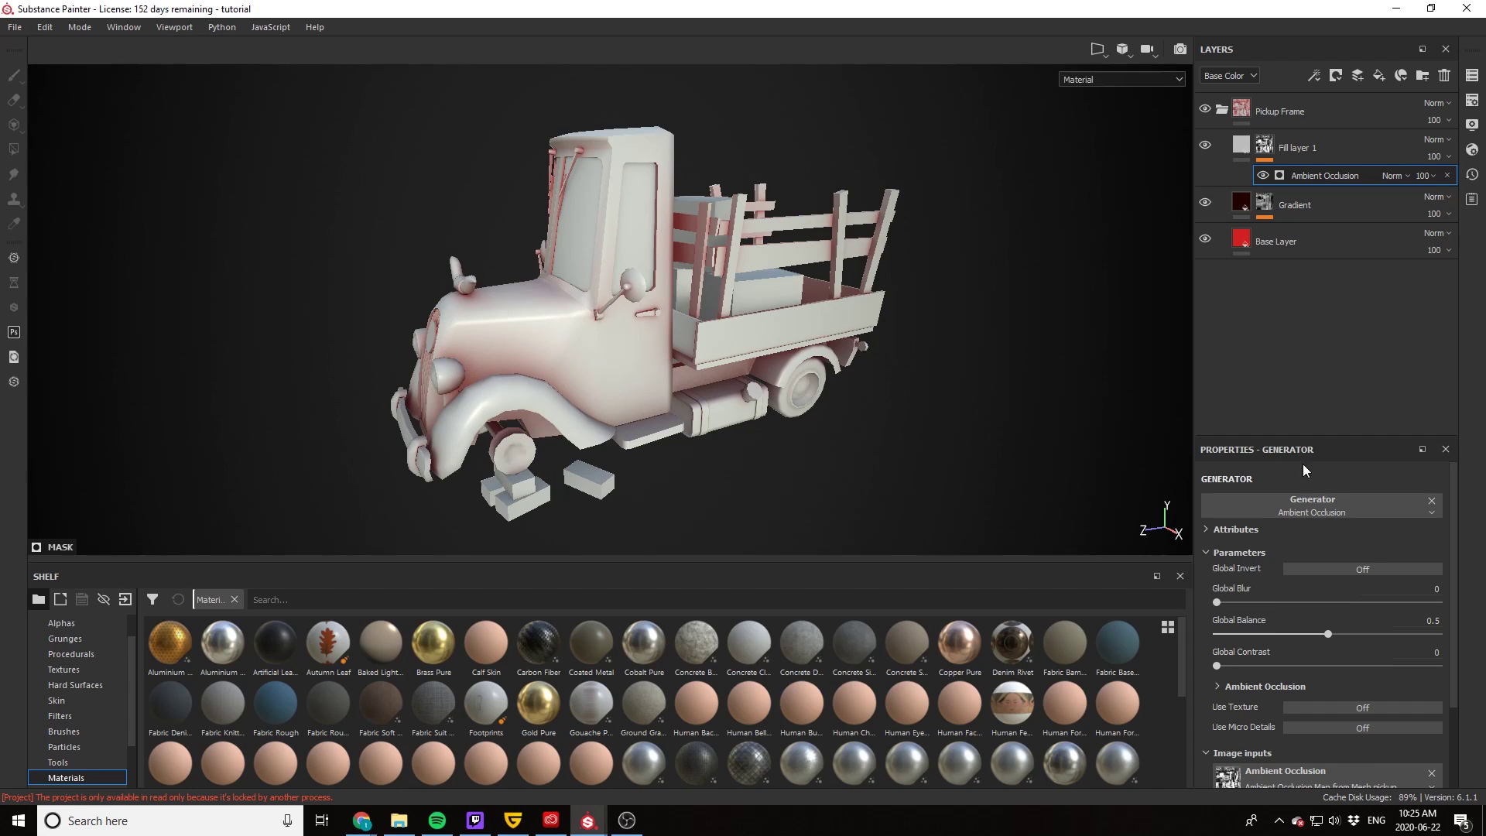
Step: Turn on Global Invert for the Ambient Occlusion generator and check the mask around the front fender and door
left_click(1362, 569)
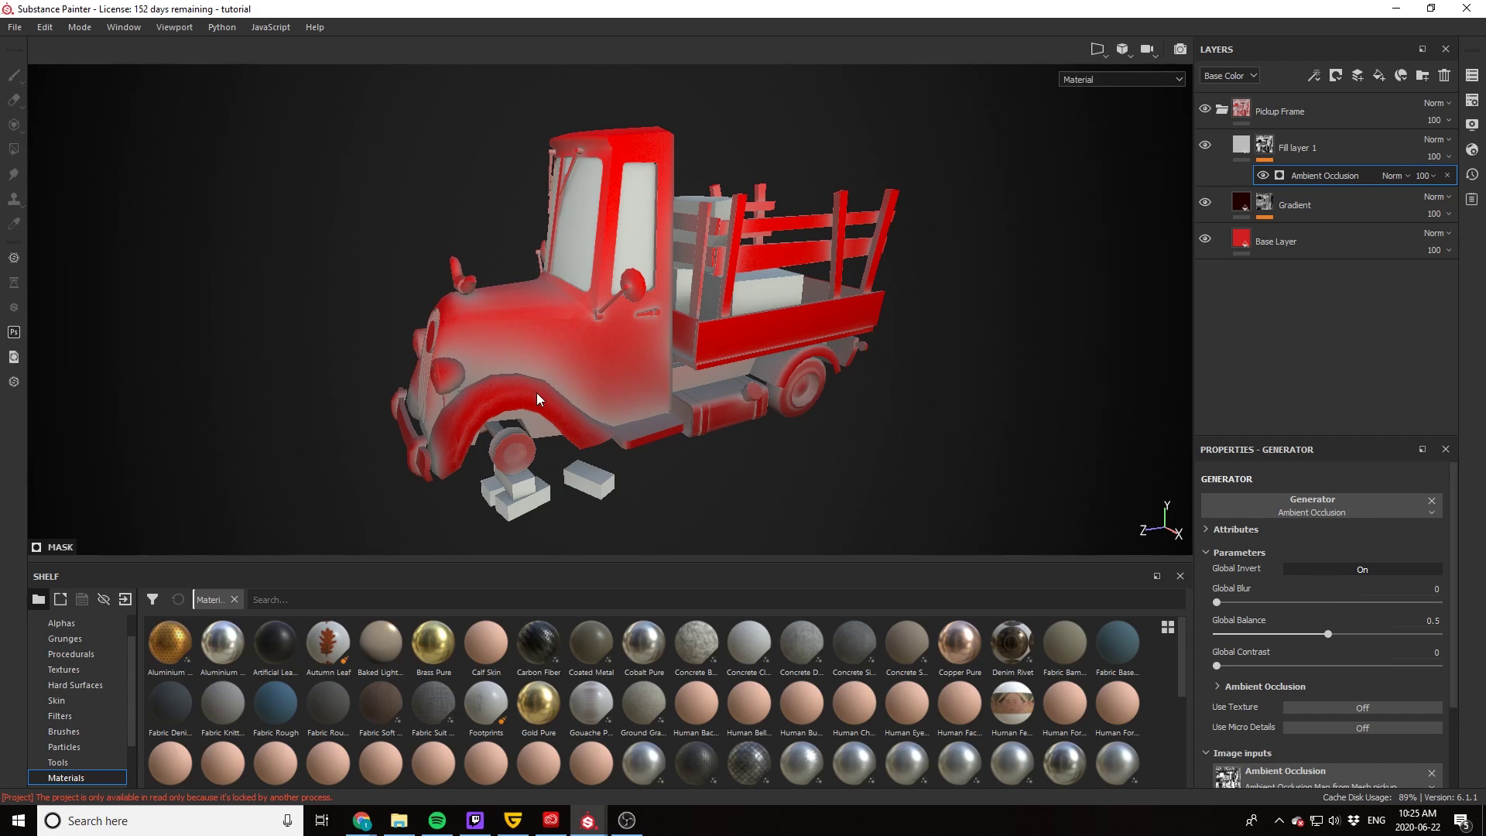
scroll(550, 416, "up", 5)
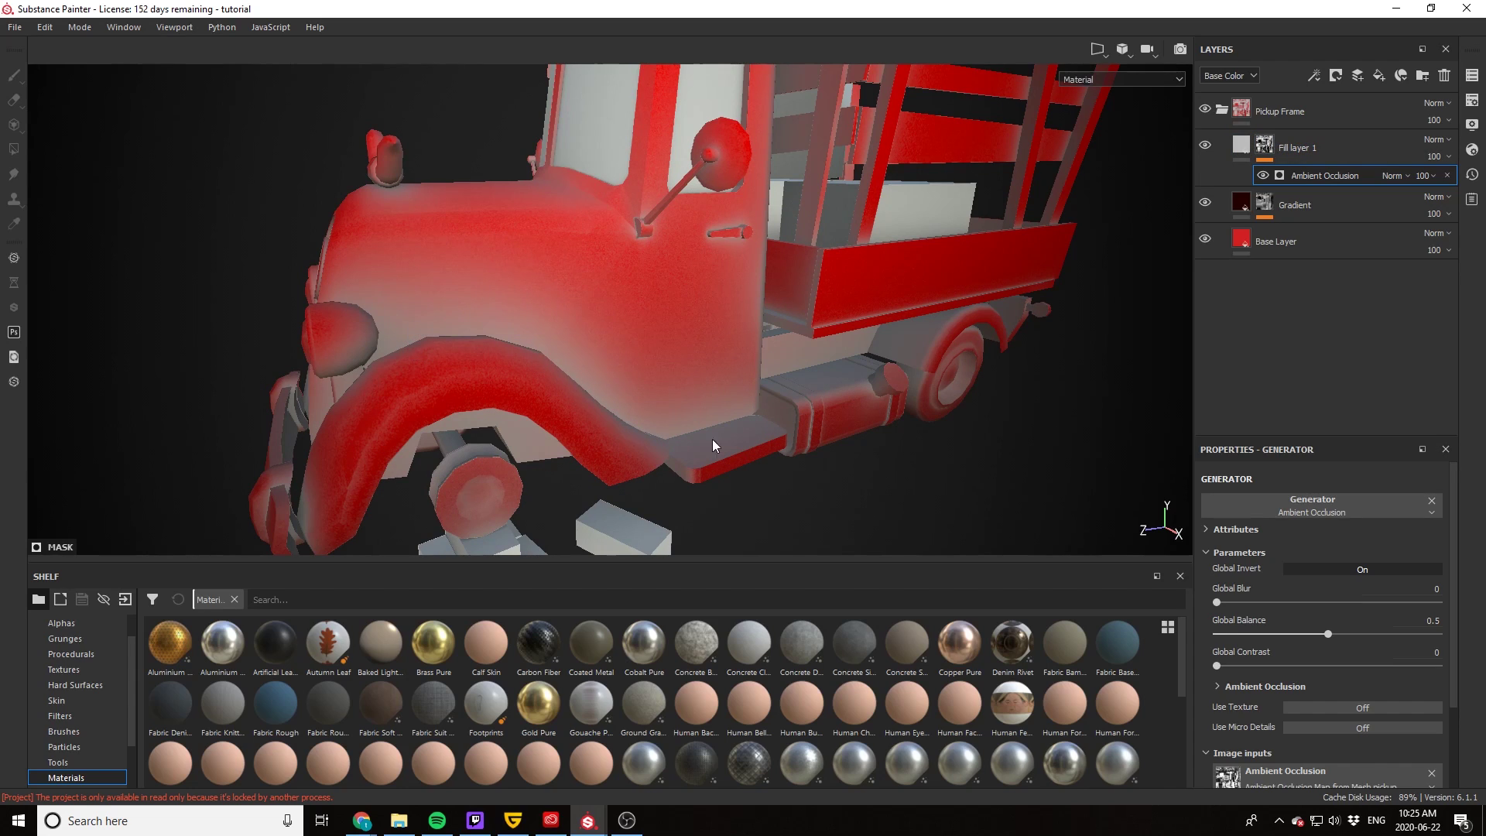
left_click_drag(912, 362, 708, 435, "alt")
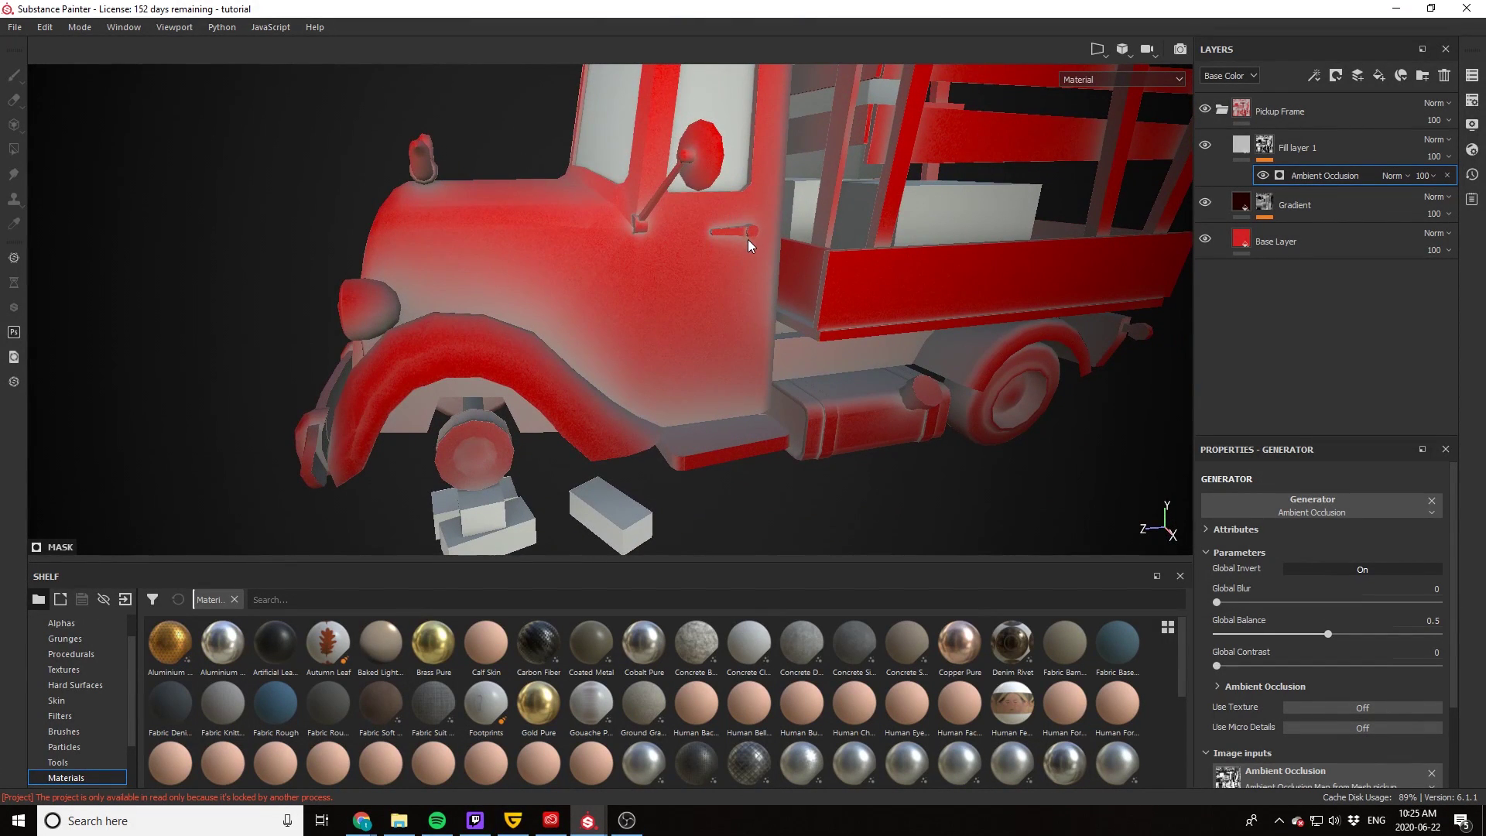
Step: Rename the new fill layer as AO and restrict it to the color channel only
left_click(1263, 145)
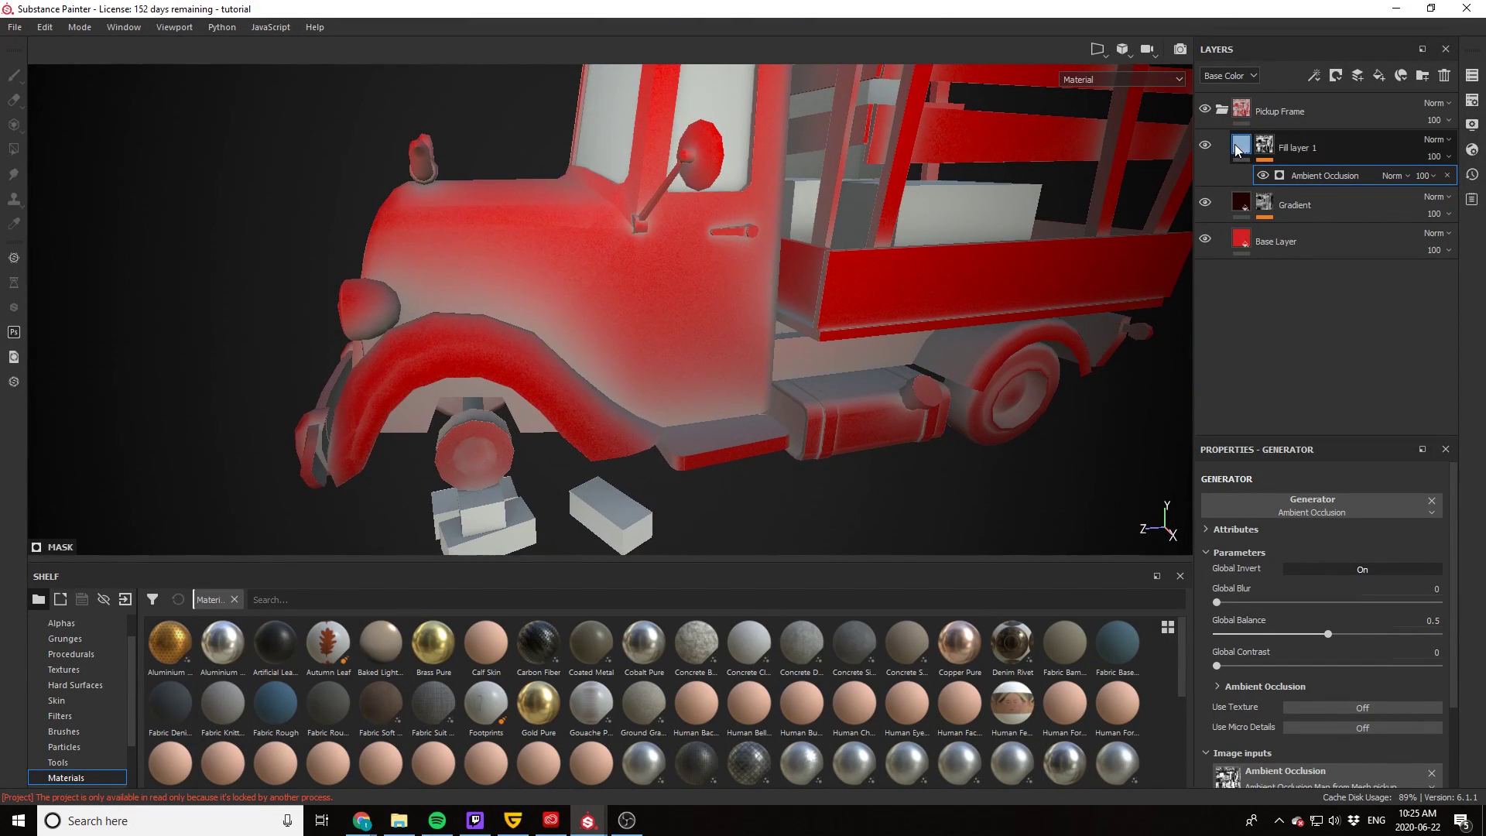
double_click(1297, 148)
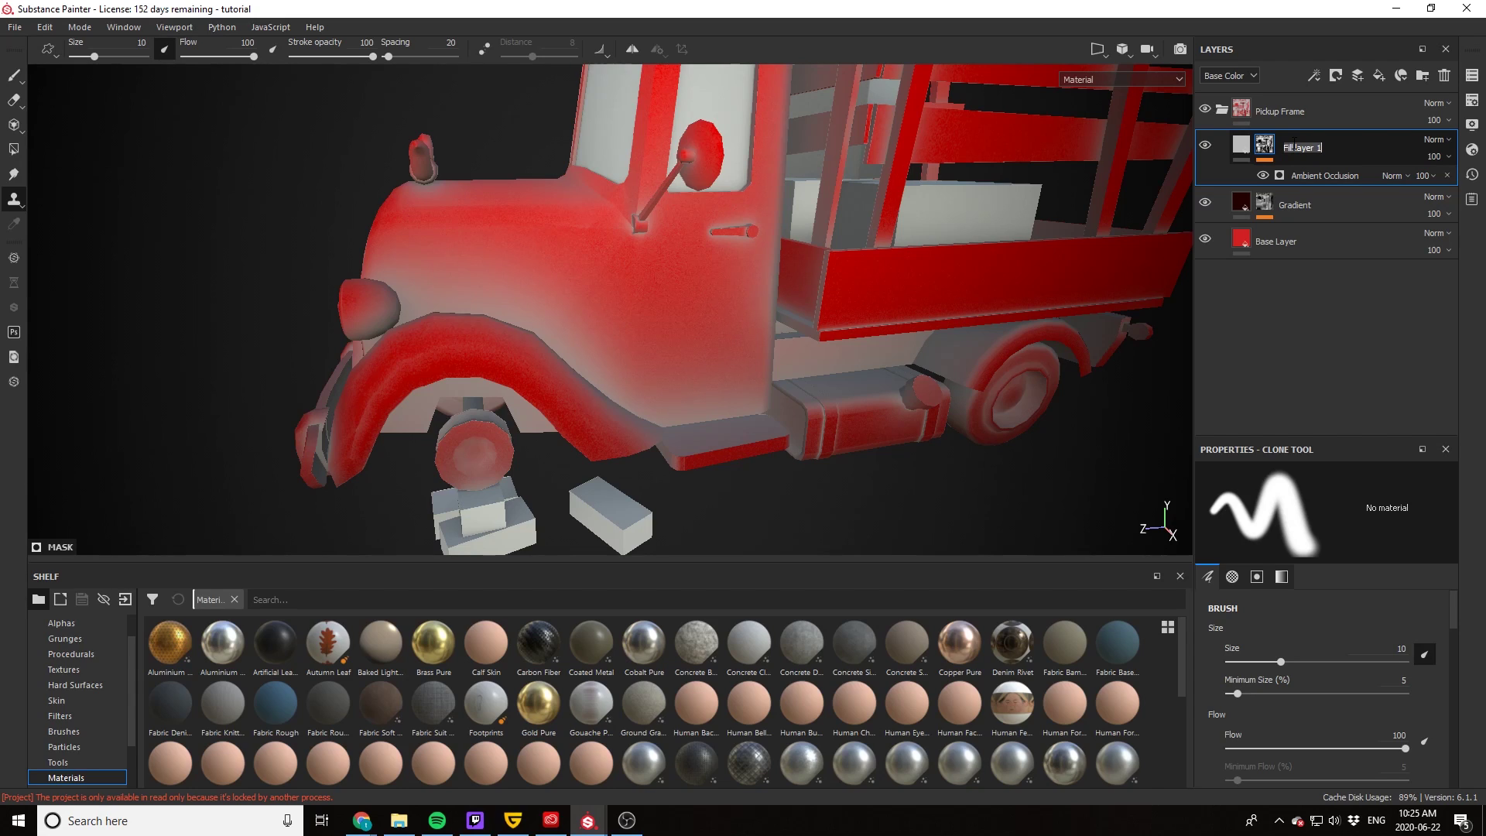
type("AO")
key("Return")
left_click(1247, 151)
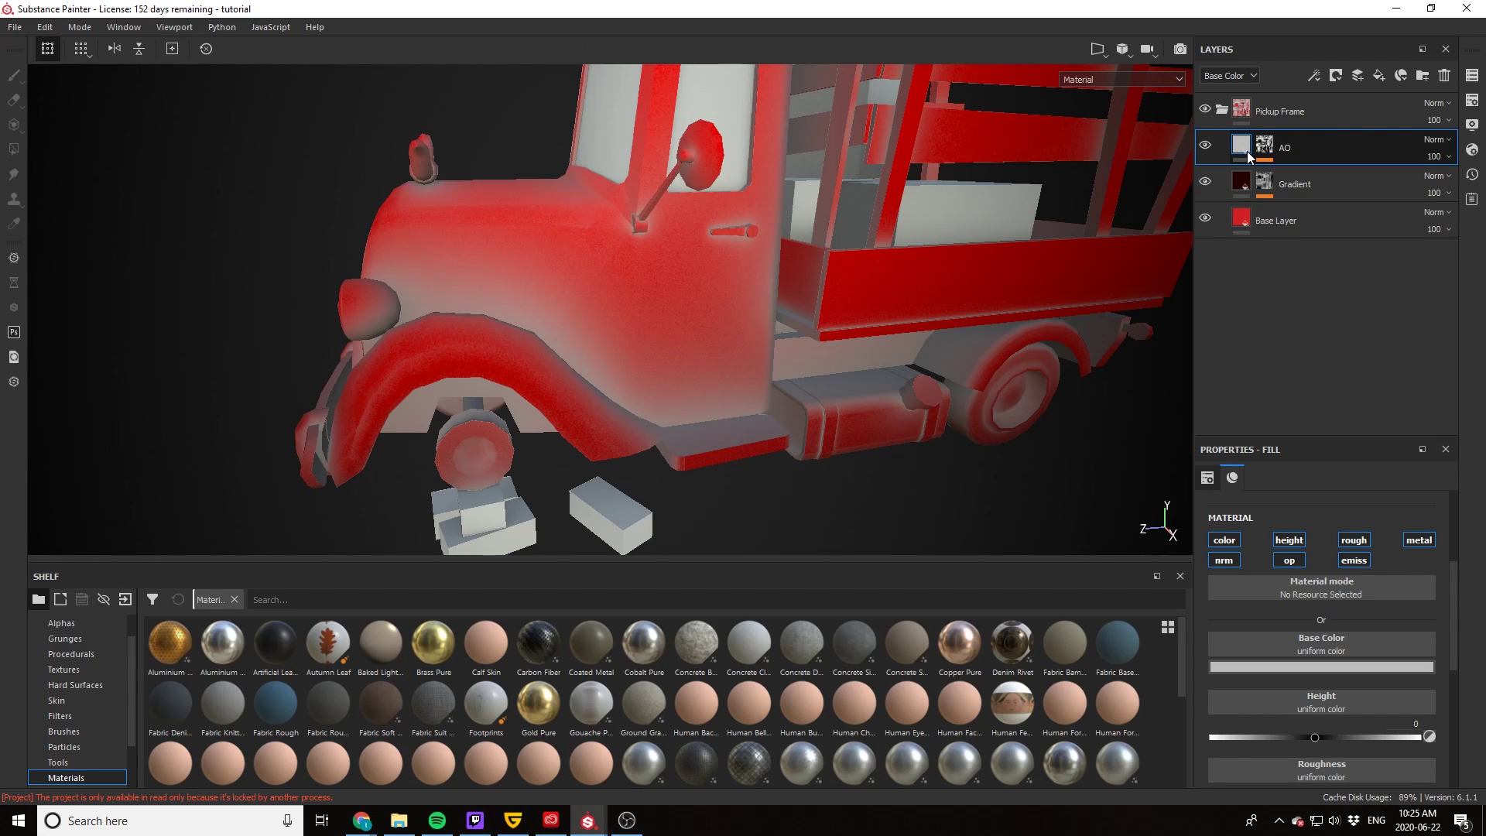
left_click(1223, 542)
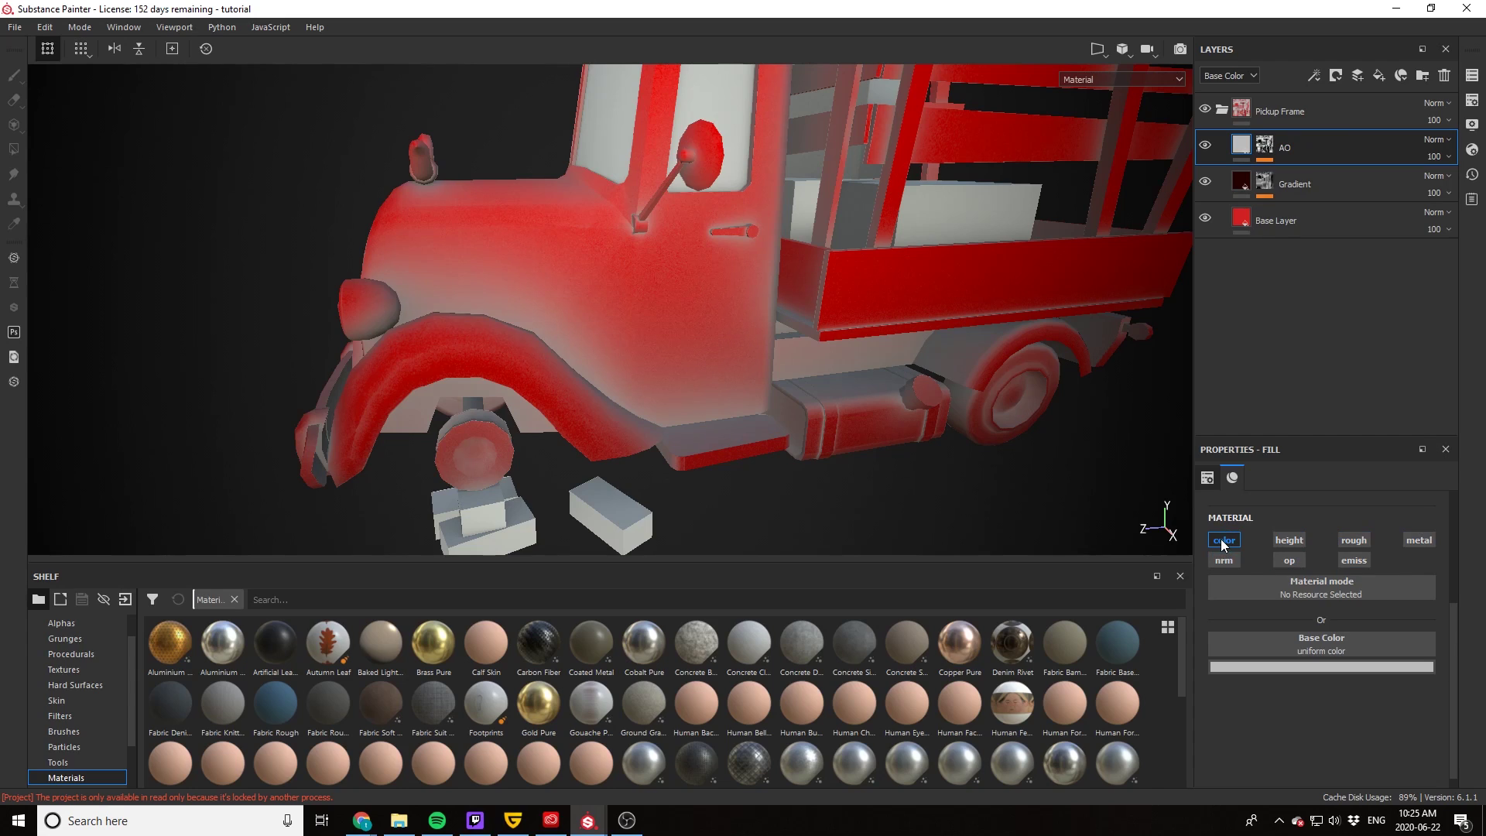
Step: Set the AO layer's base color to the very dark red (0.019, 0, 0) sampled from the Gradient layer
left_click(1322, 667)
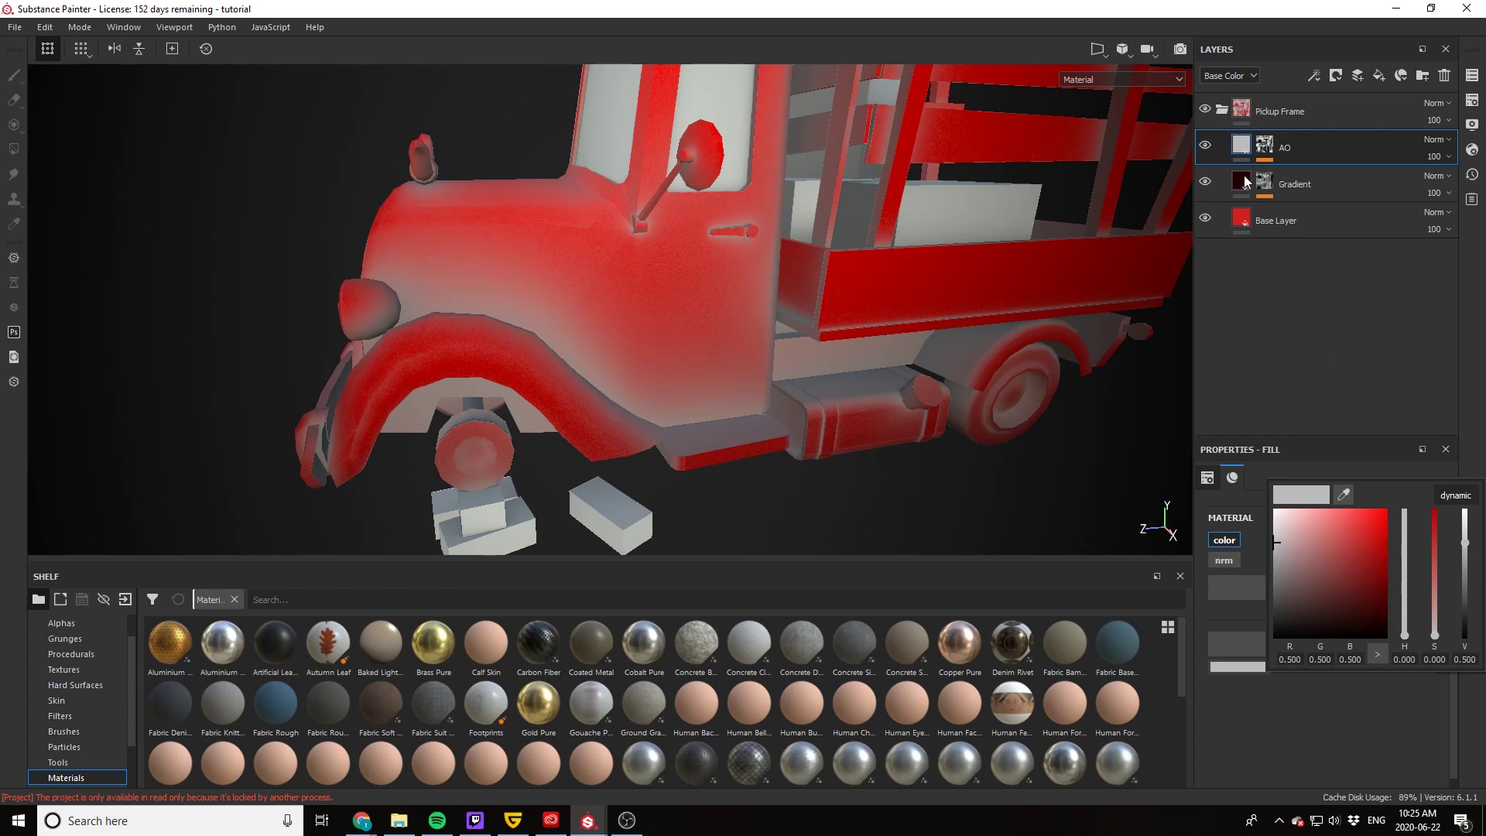
left_click(1346, 495)
left_click(1345, 495)
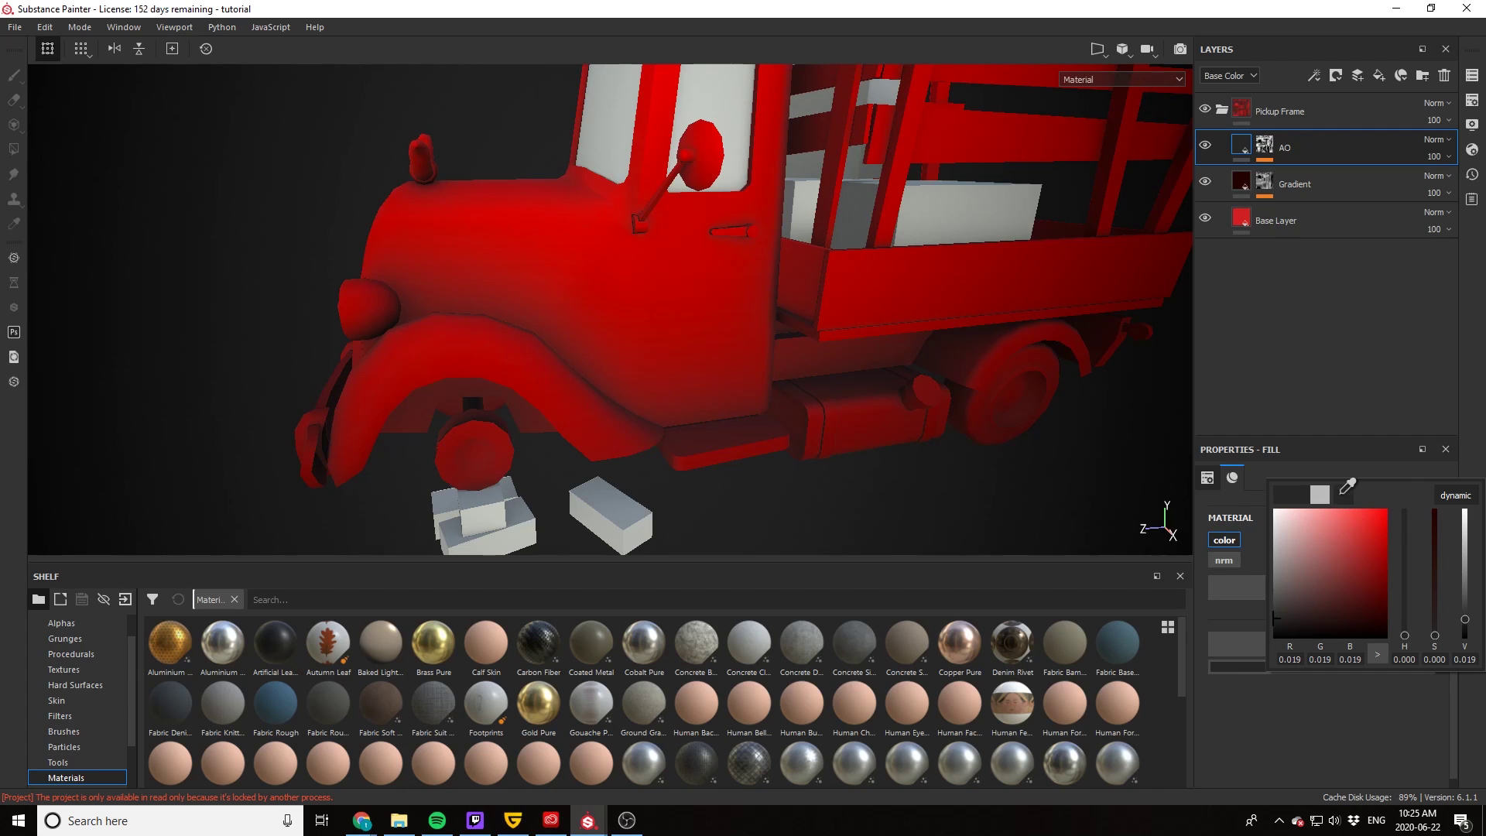
left_click(1243, 180)
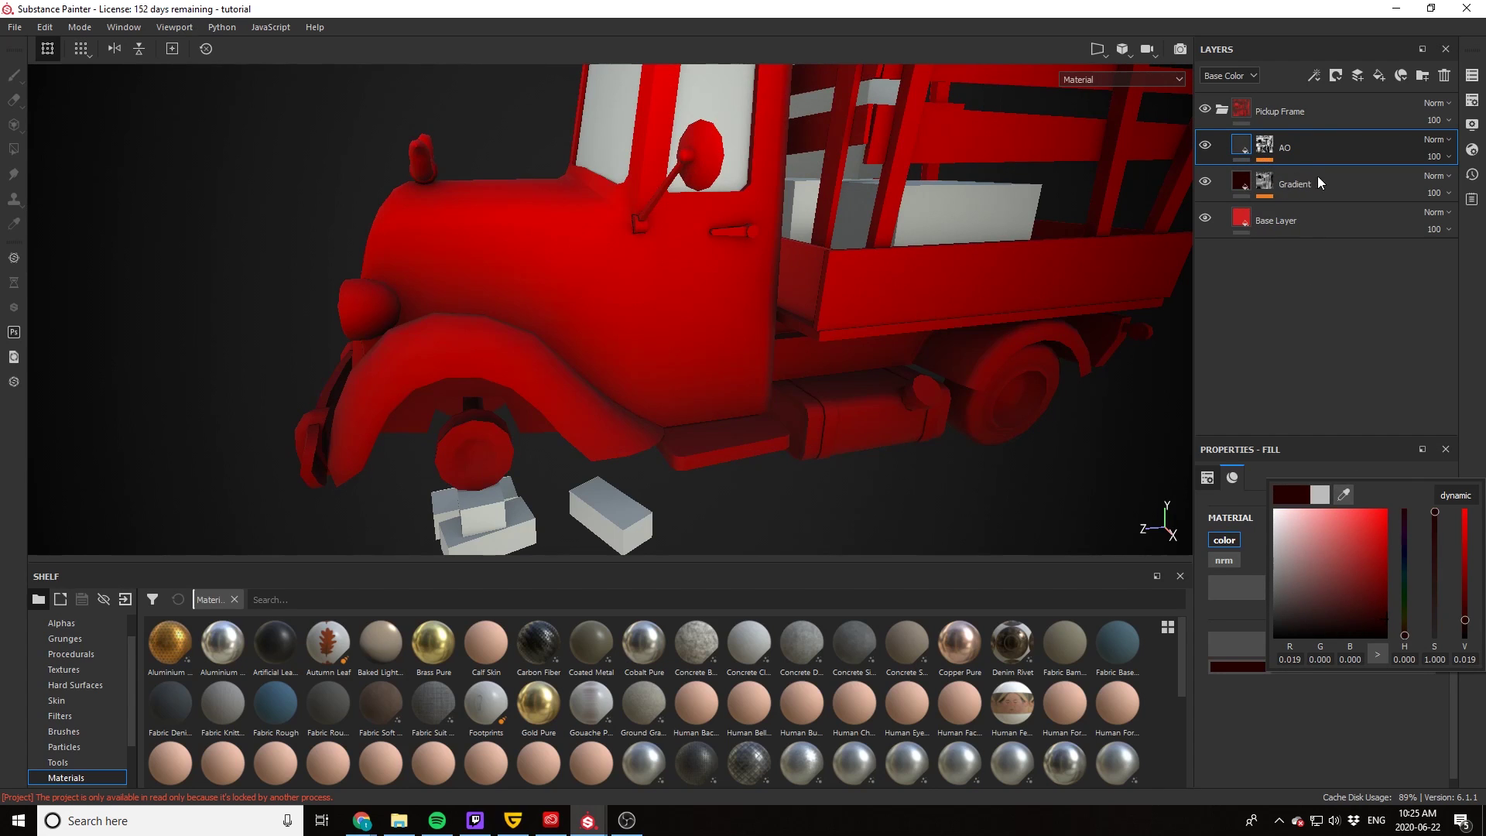
left_click(1345, 189)
left_click(1308, 143)
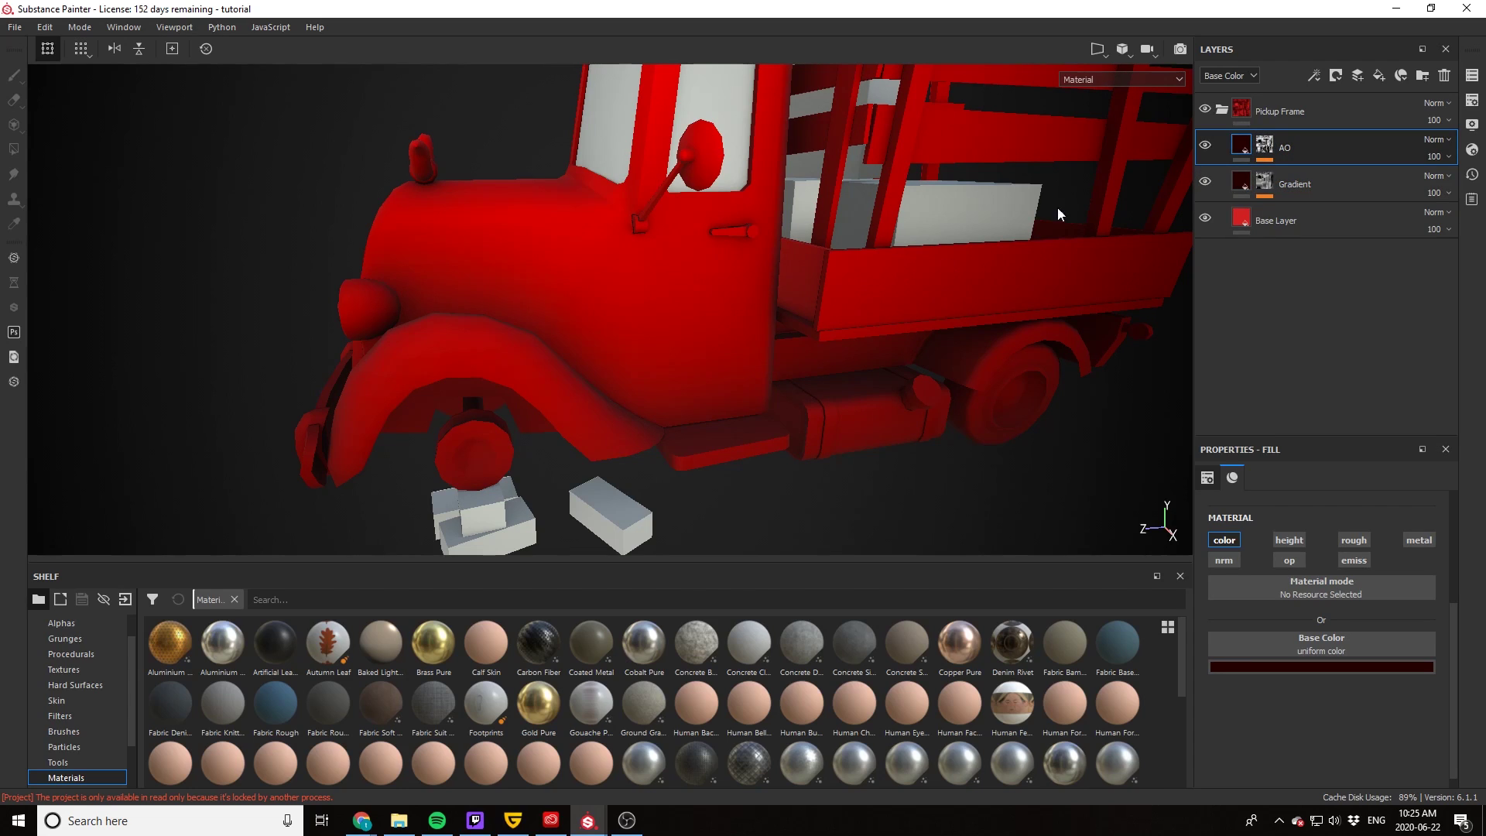
Step: Toggle the AO layer's visibility to compare its effect, and examine the shading around the front fender
left_click(1205, 147)
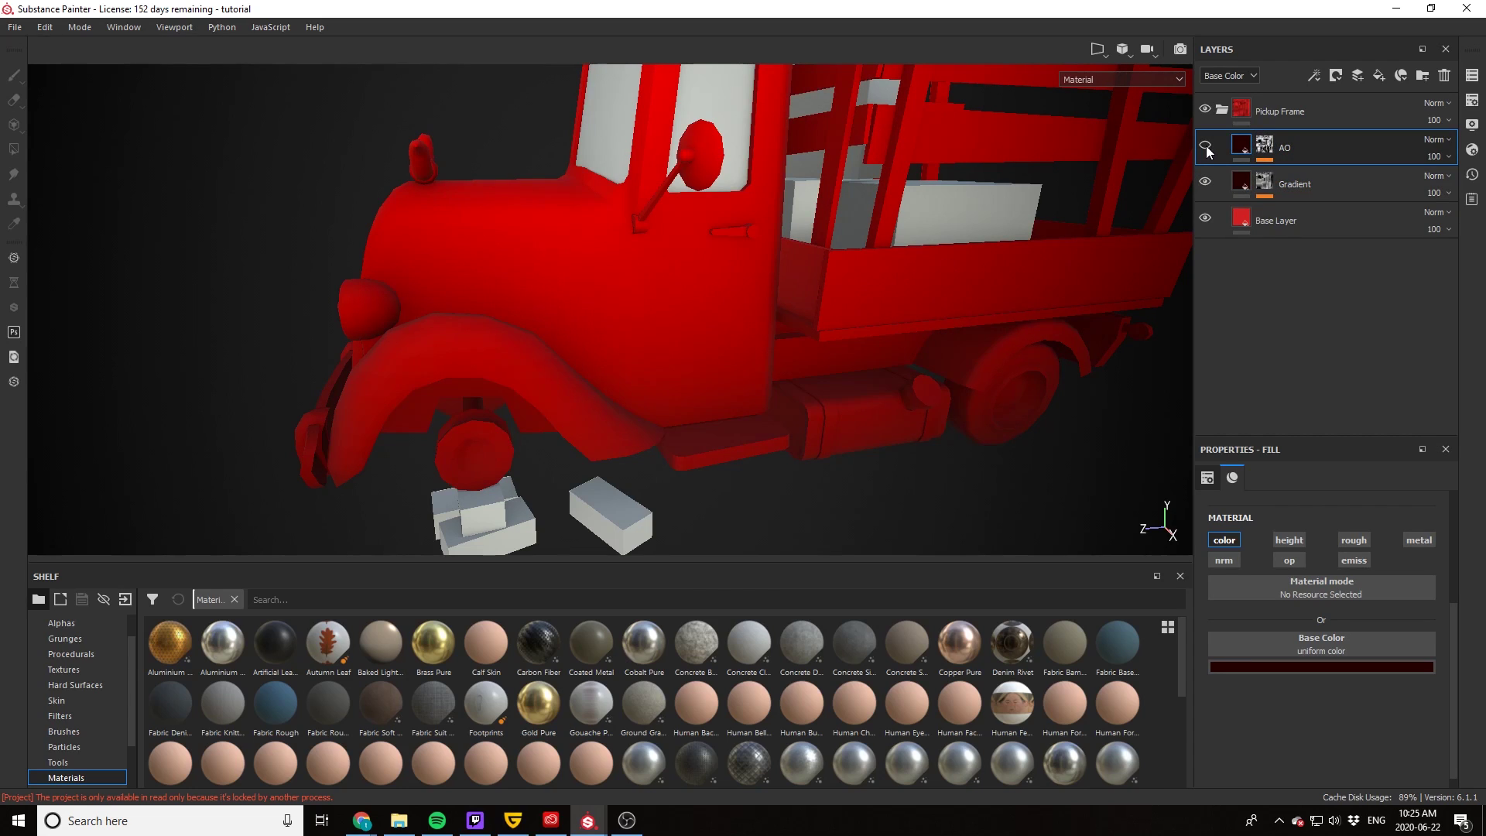
left_click(1205, 146)
left_click(1206, 146)
left_click(1206, 146)
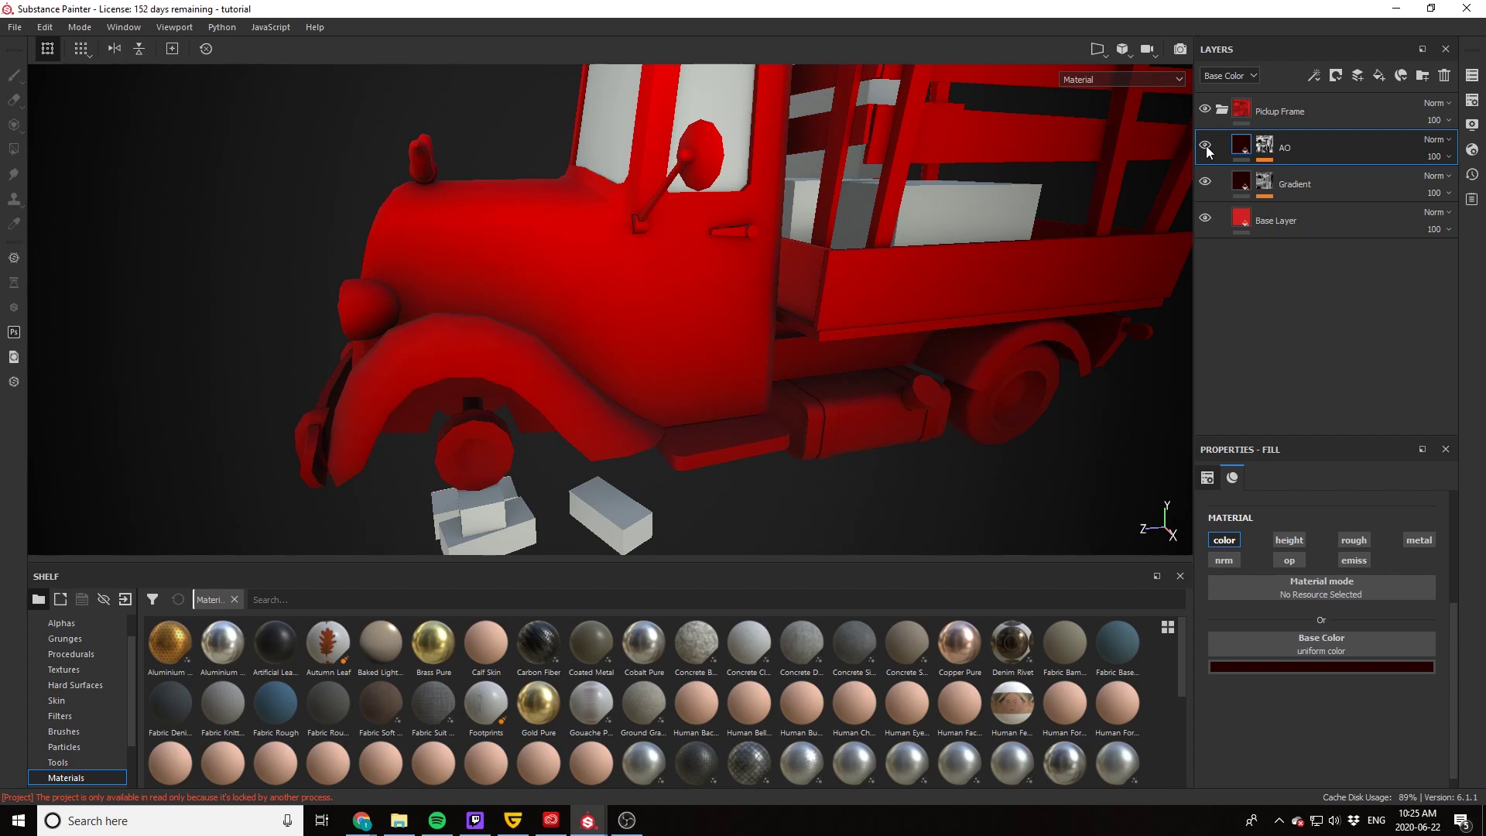
left_click_drag(640, 361, 749, 365, "alt")
scroll(529, 357, "up", 4)
left_click_drag(532, 355, 399, 343, "alt")
scroll(399, 343, "up", 3)
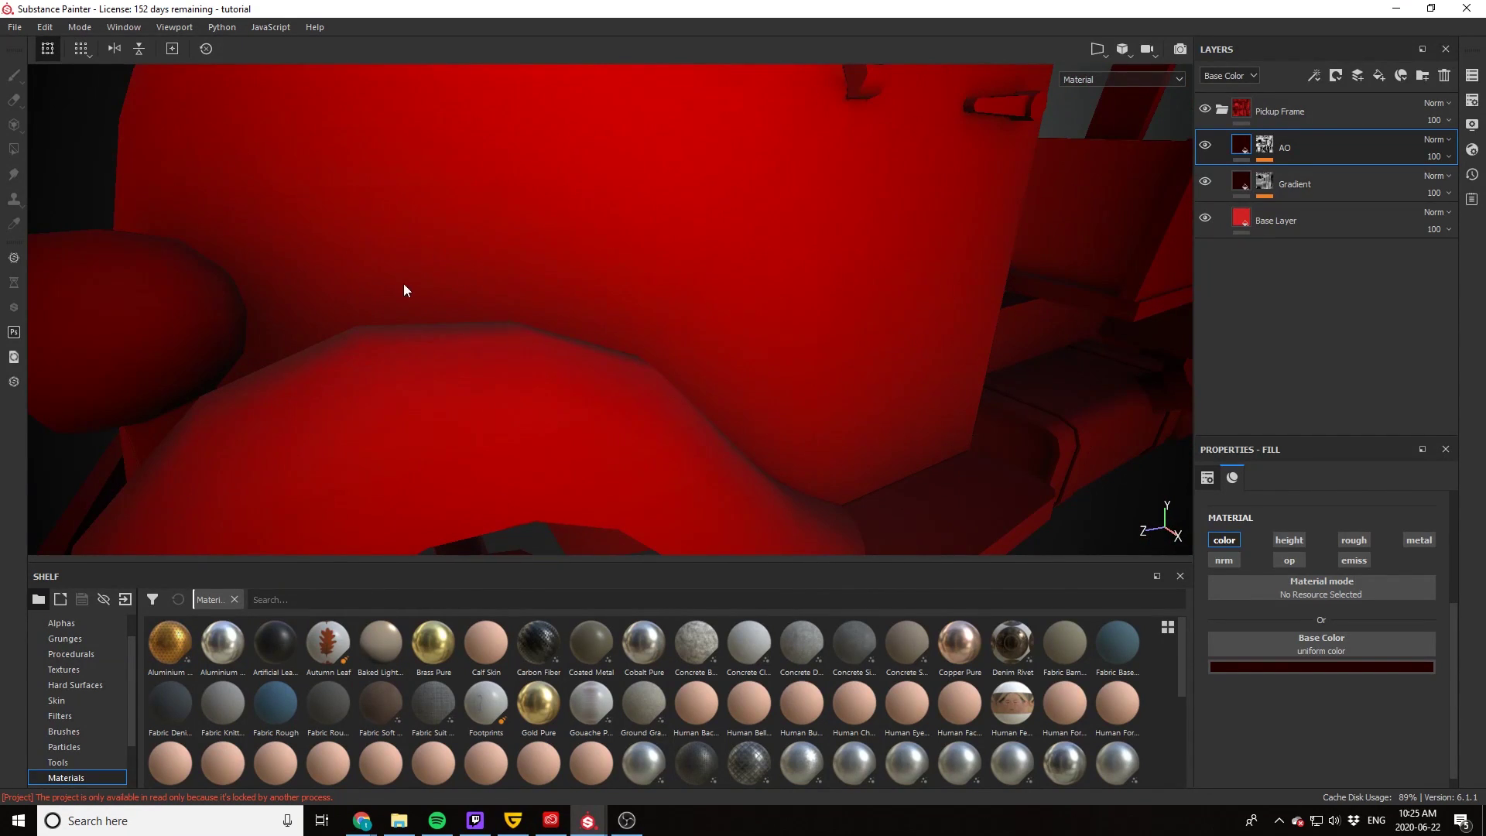
Step: Set the Ambient Occlusion generator's global balance to 0.38 and check the shading around the hood and front fender
left_click(1264, 144)
left_click(1317, 176)
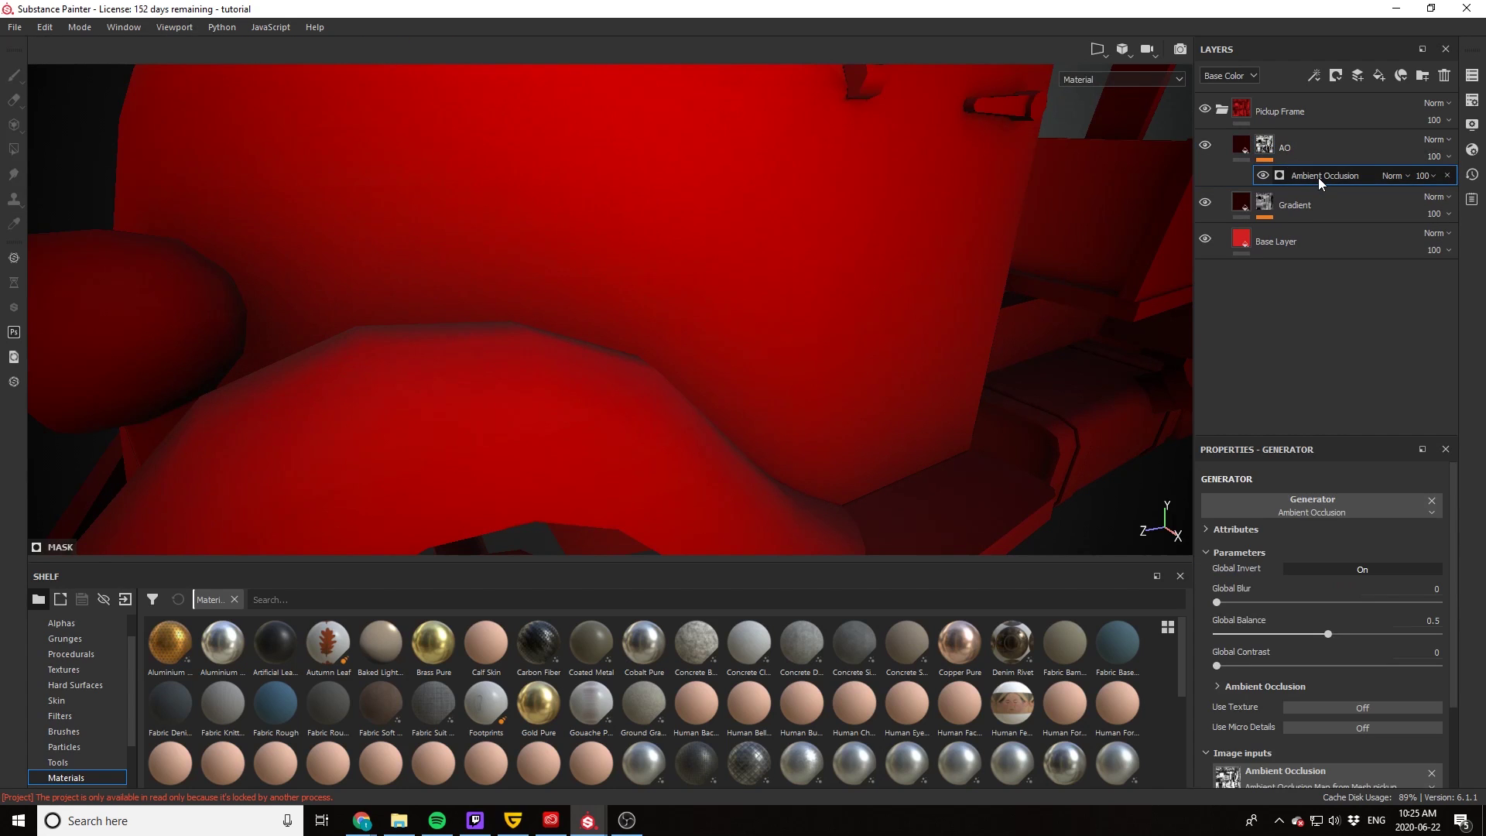
mouse_move(1337, 630)
left_mouse_down()
mouse_move(1364, 631)
mouse_move(1251, 633)
mouse_move(1300, 645)
left_mouse_up()
key("f")
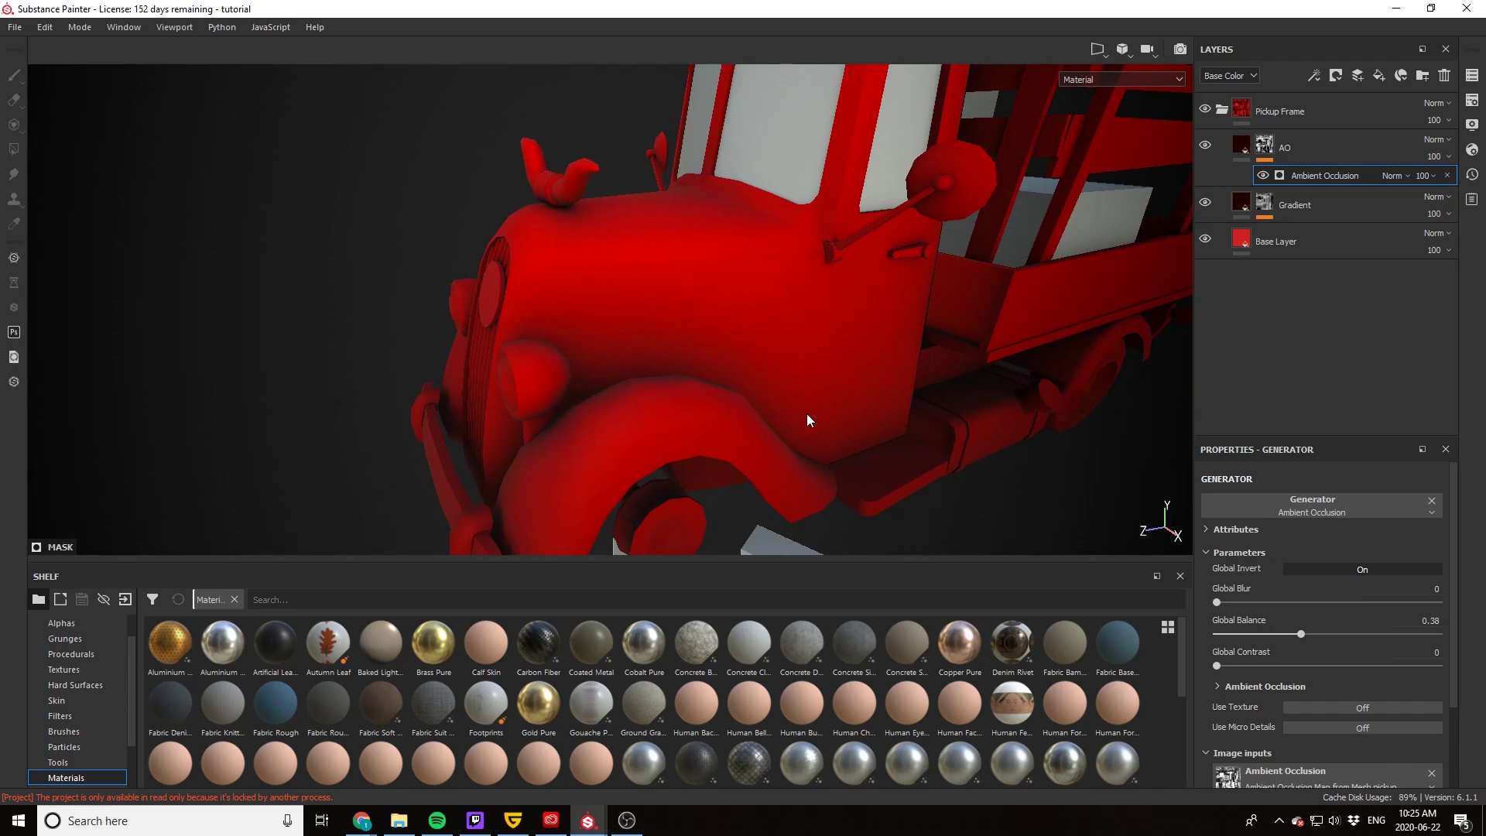
left_click_drag(810, 461, 611, 412, "alt")
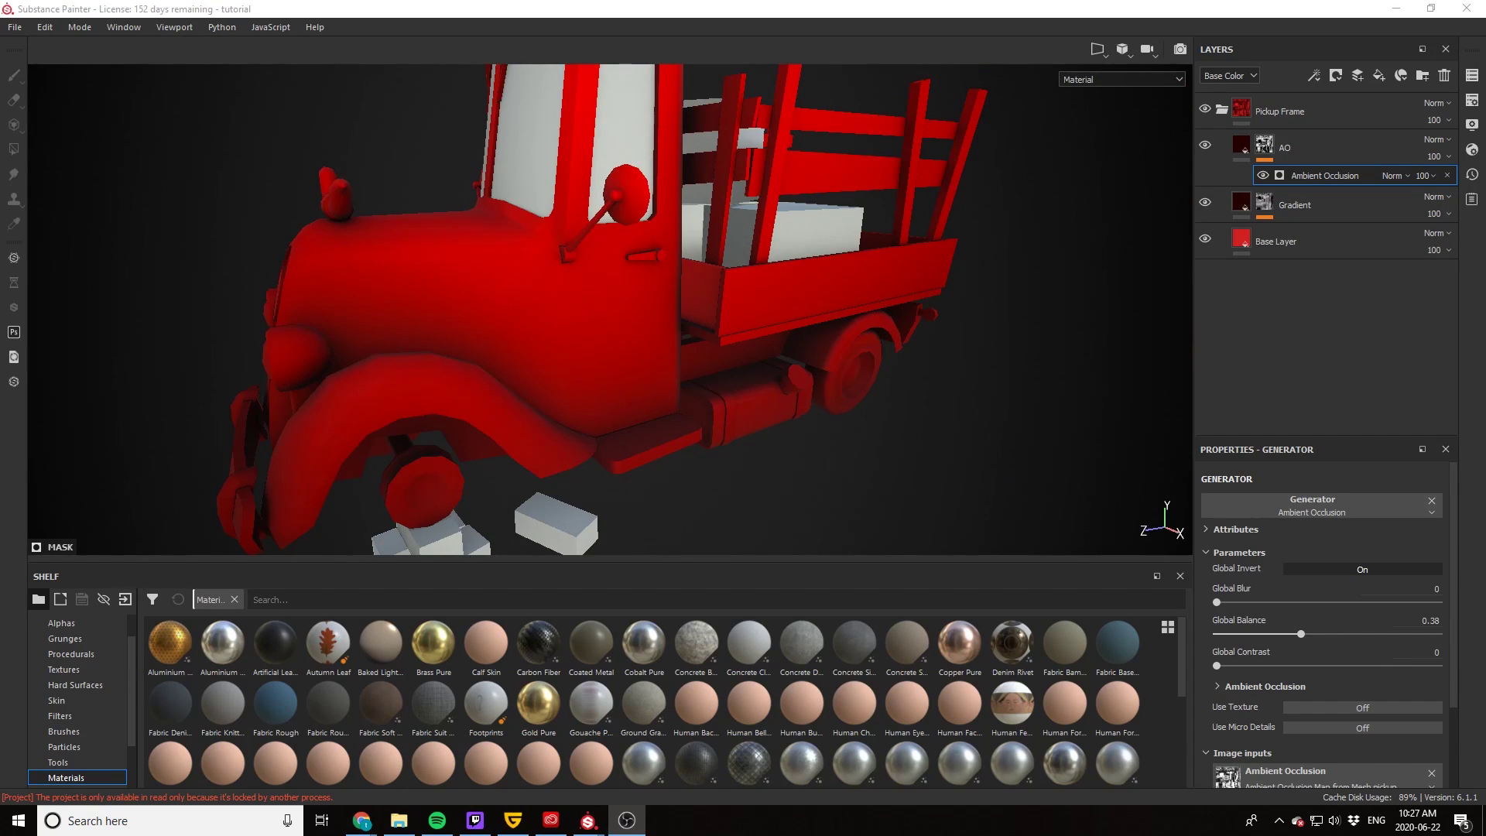
left_click_drag(773, 338, 811, 342, "alt")
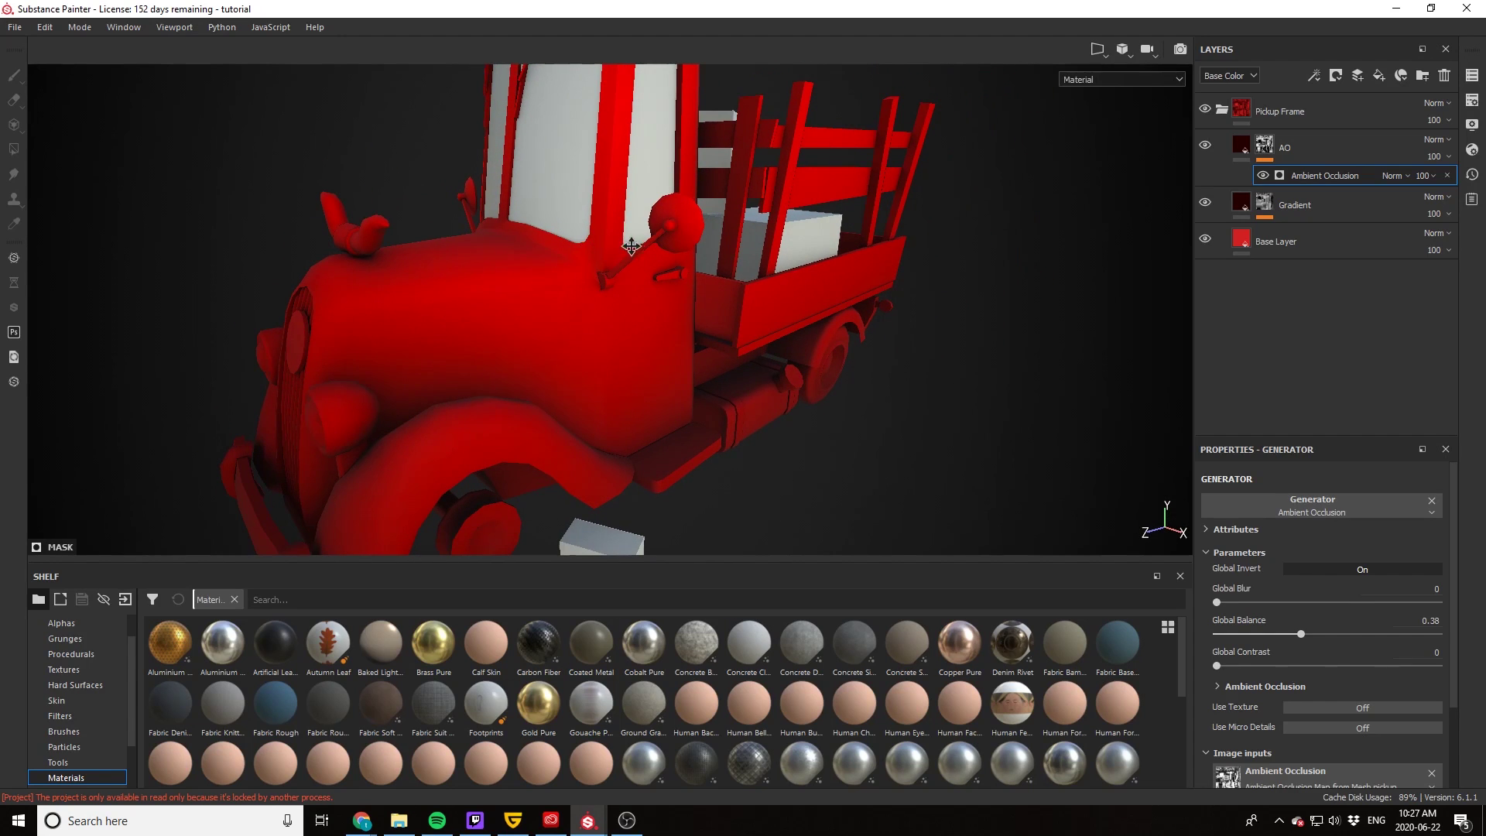
left_click_drag(553, 353, 624, 289, "alt")
mouse_move(625, 289)
middle_mouse_down("alt")
mouse_move(663, 263)
mouse_move(644, 280)
middle_mouse_up("alt")
scroll(591, 307, "up", 5)
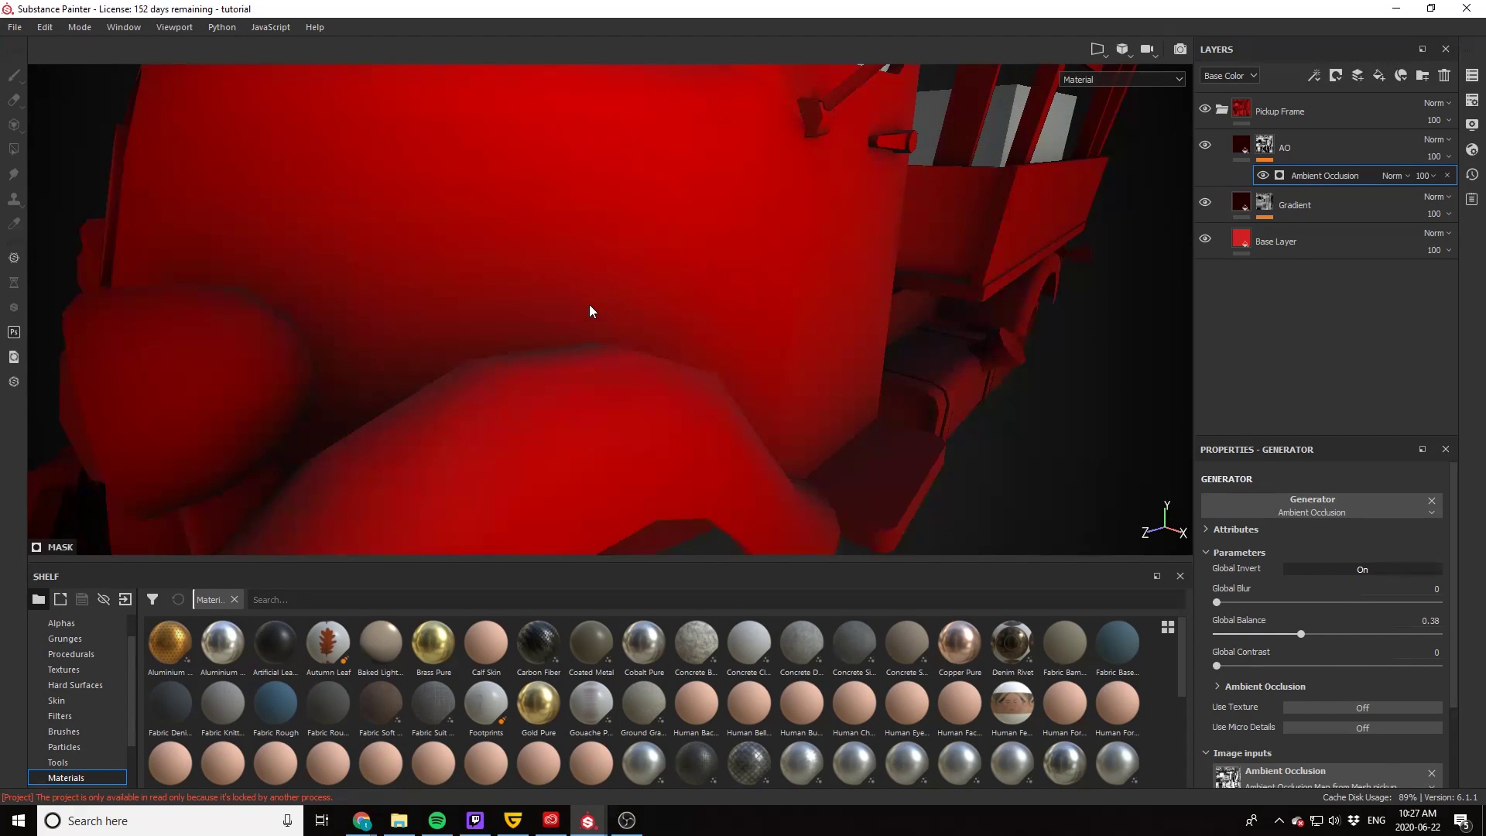
left_click_drag(692, 314, 620, 325, "alt")
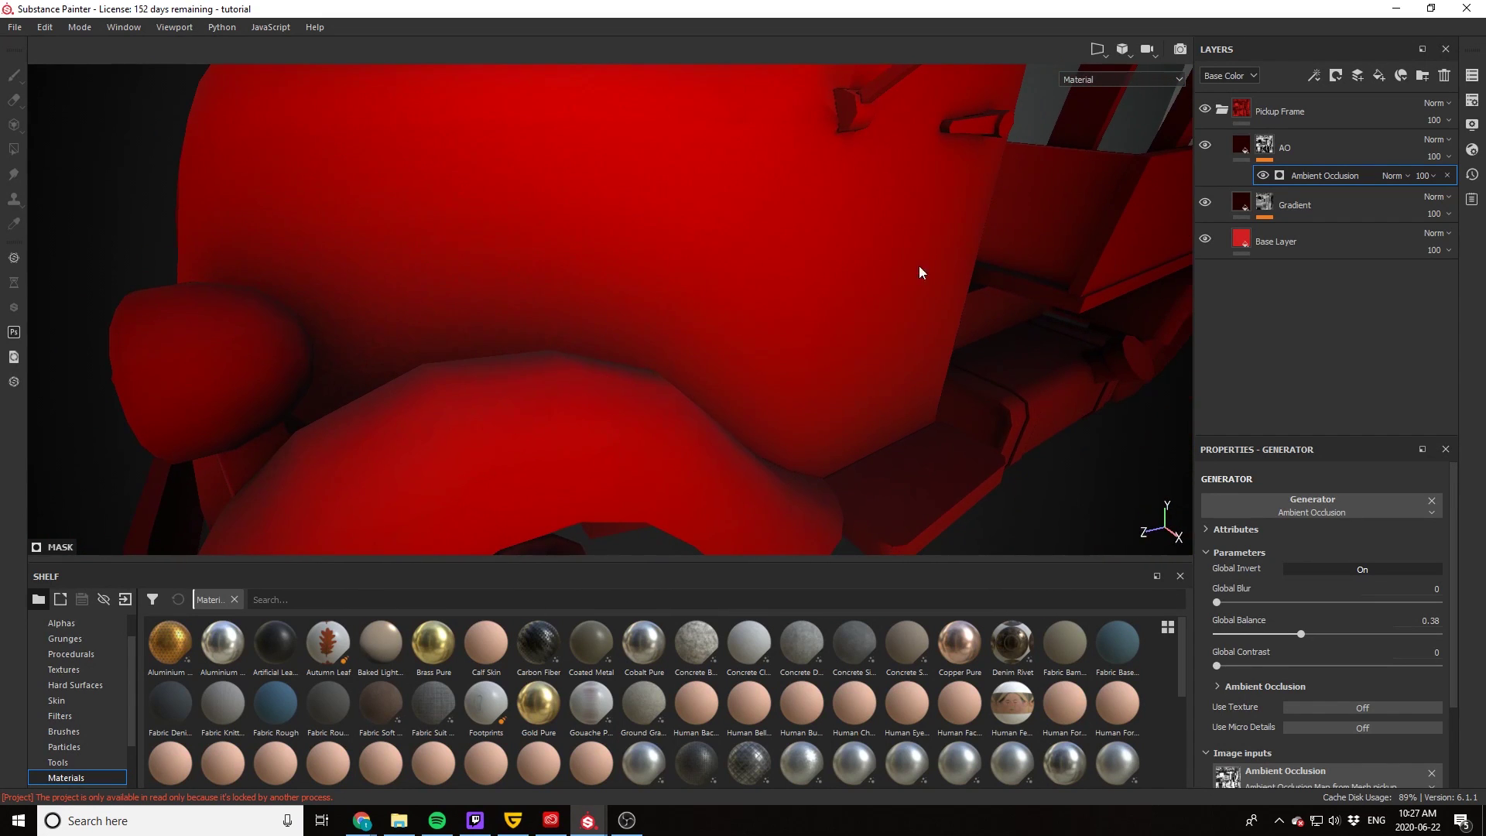
Step: Add another fill layer directly above the AO layer in the Pickup Frame folder
left_click(1319, 153)
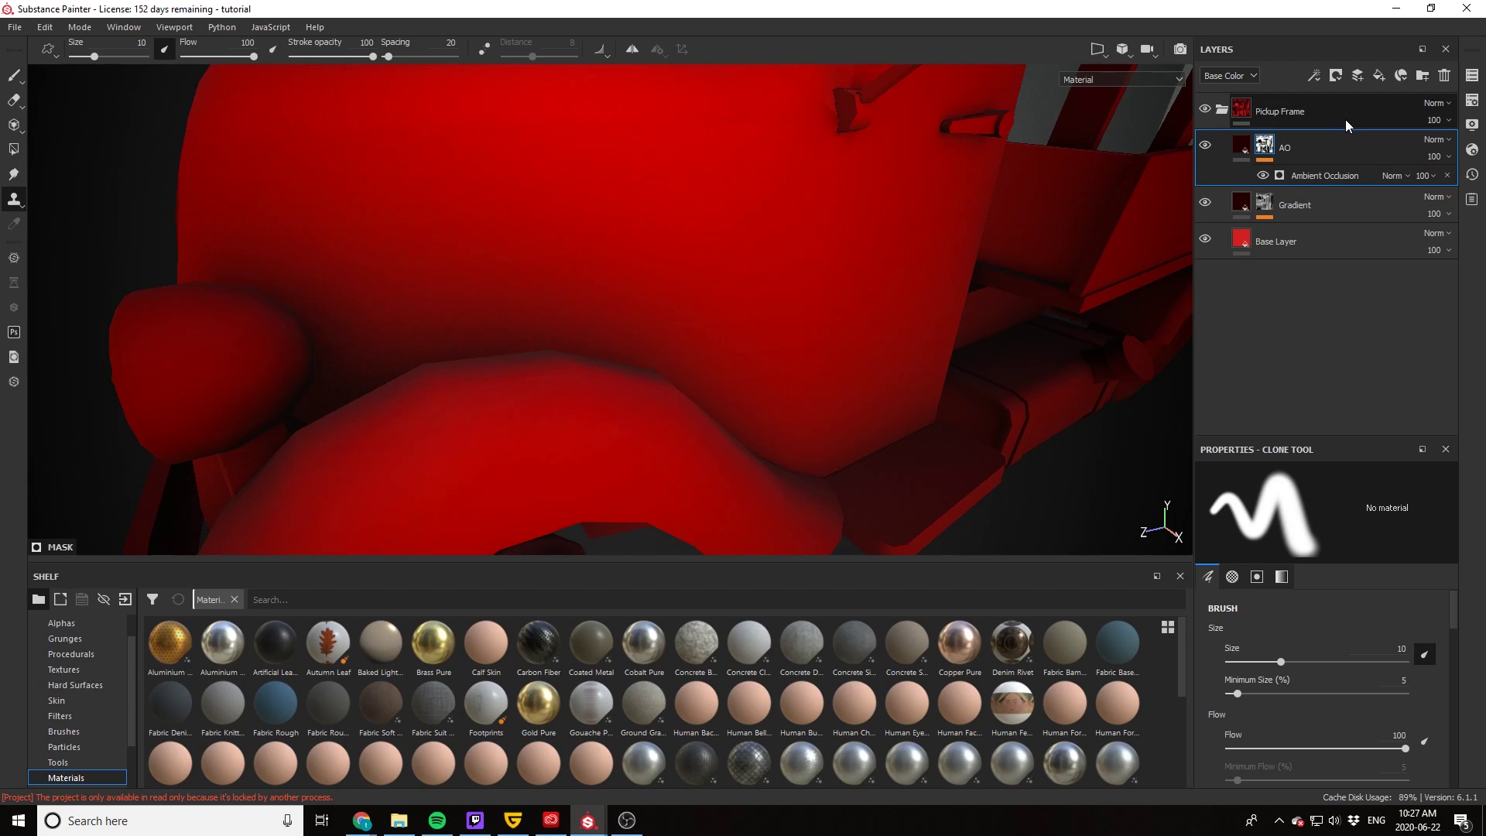
left_click(1378, 76)
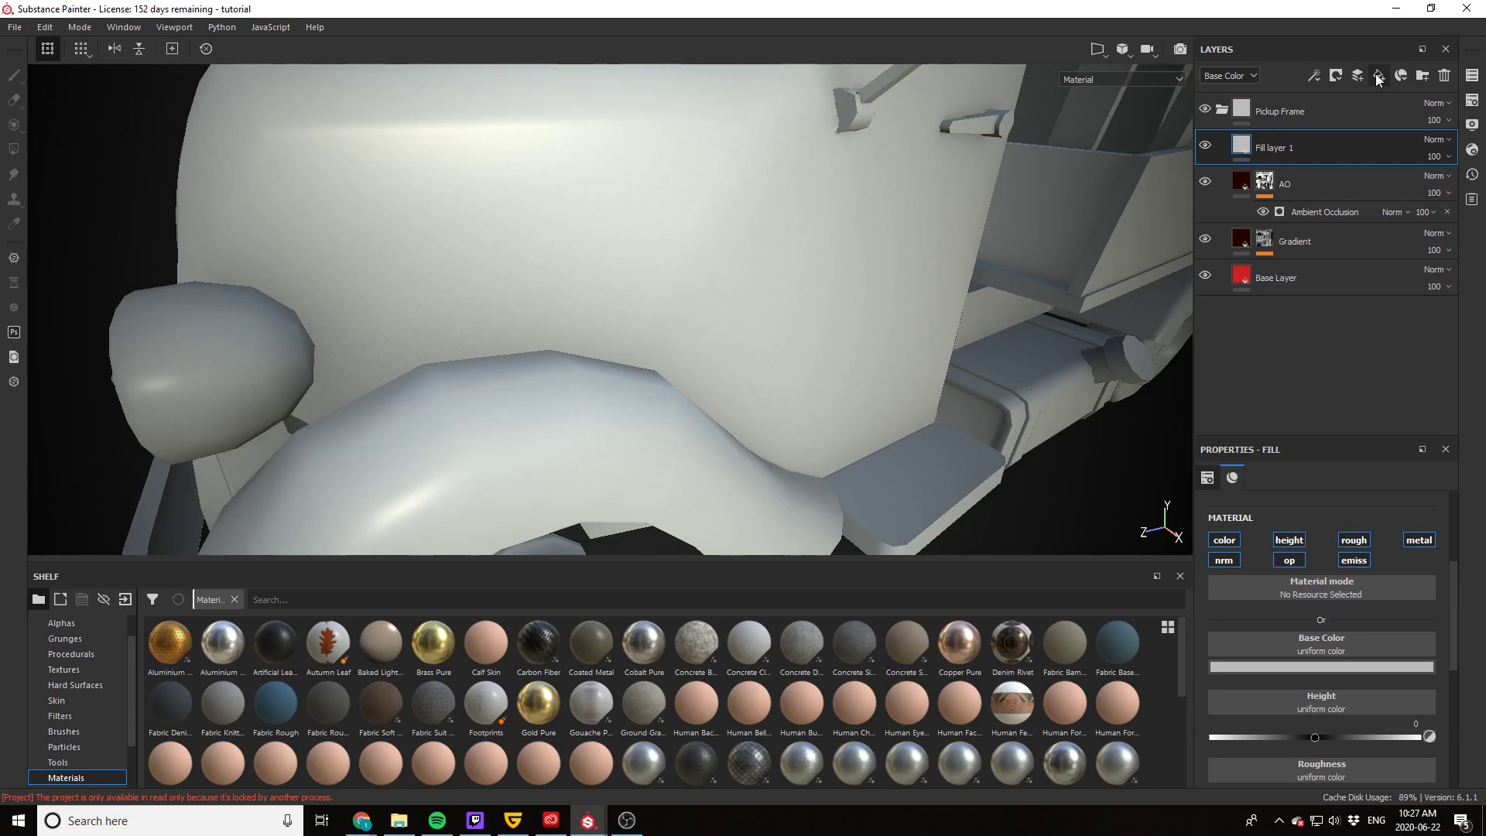
Step: Add a black mask with a Dirt generator to the new fill layer above AO
right_click(1339, 153)
left_click(1321, 175)
right_click(1349, 138)
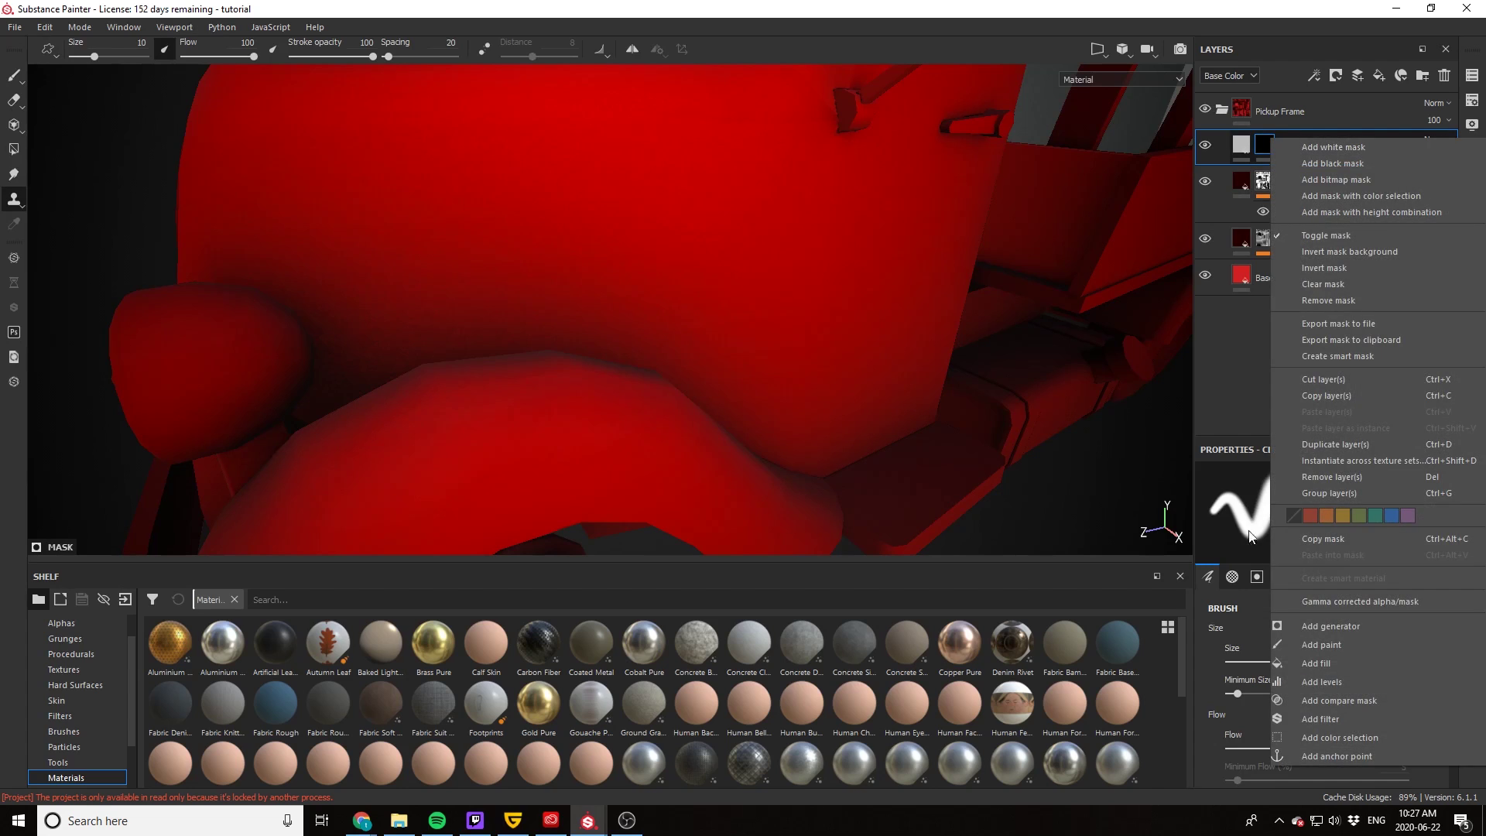
left_click(1336, 624)
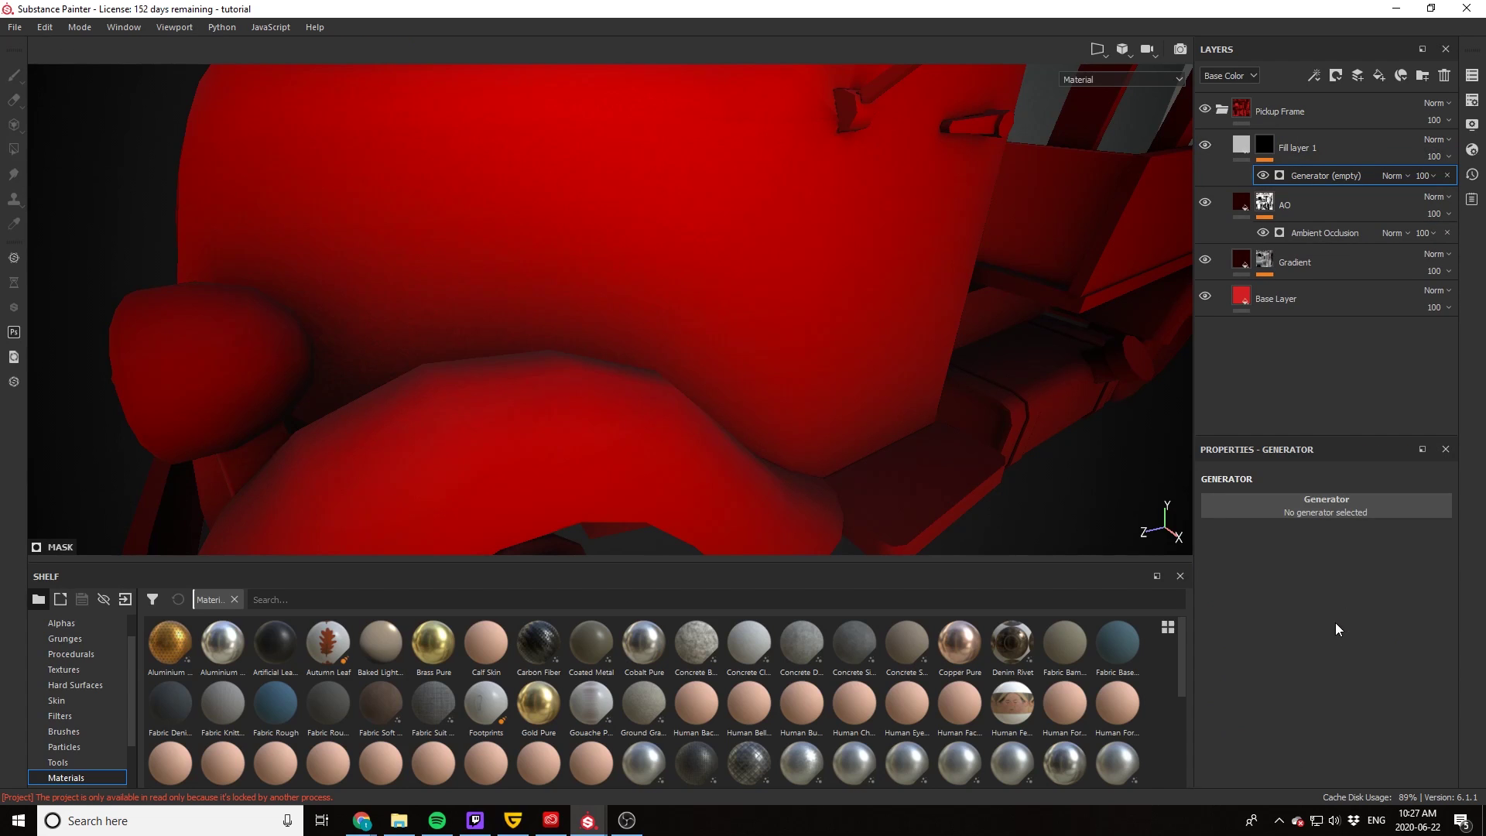
left_click(1344, 512)
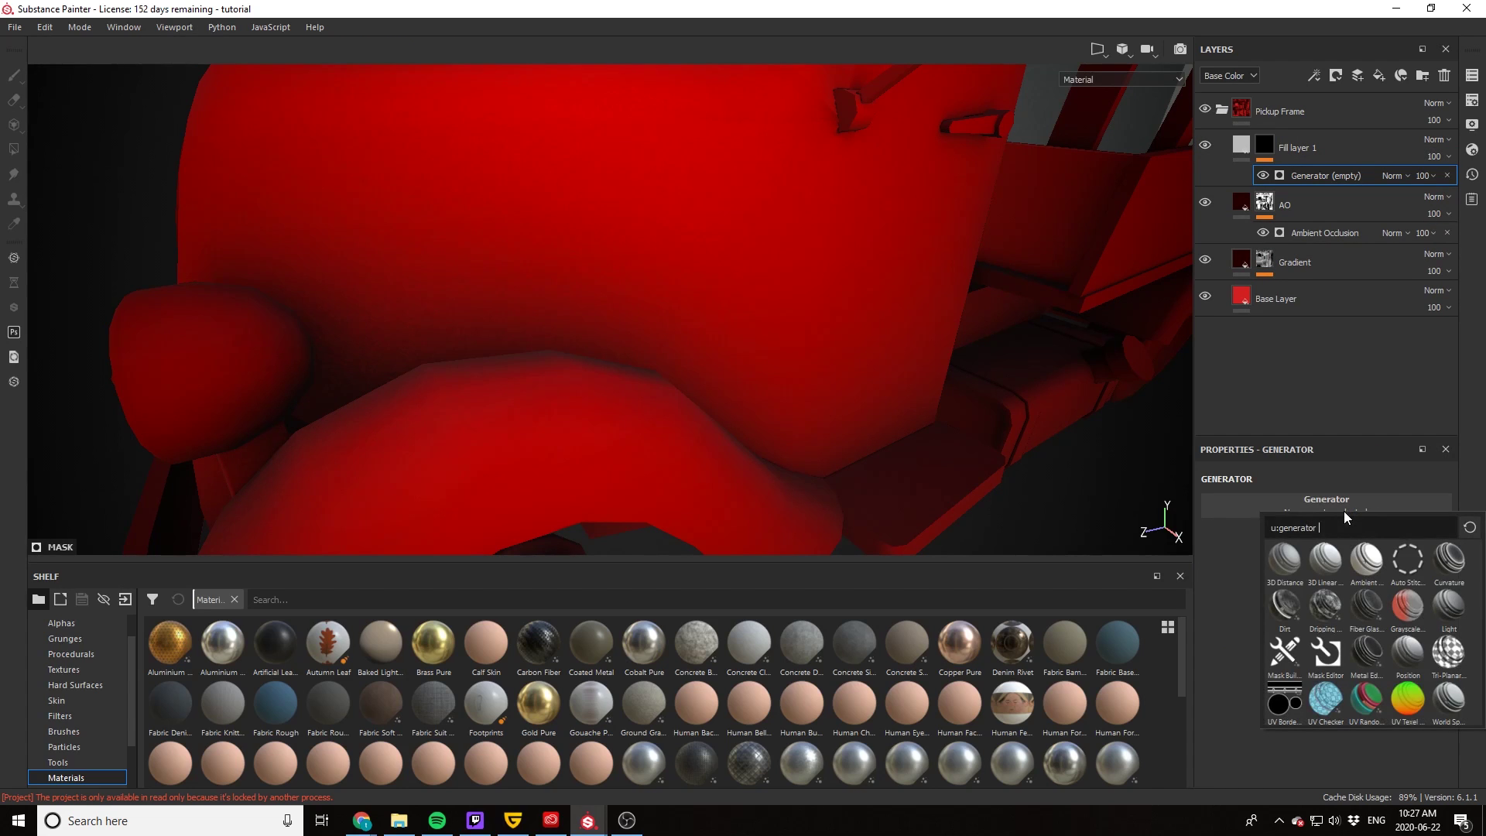
left_click(1287, 607)
scroll(763, 280, "down", 5)
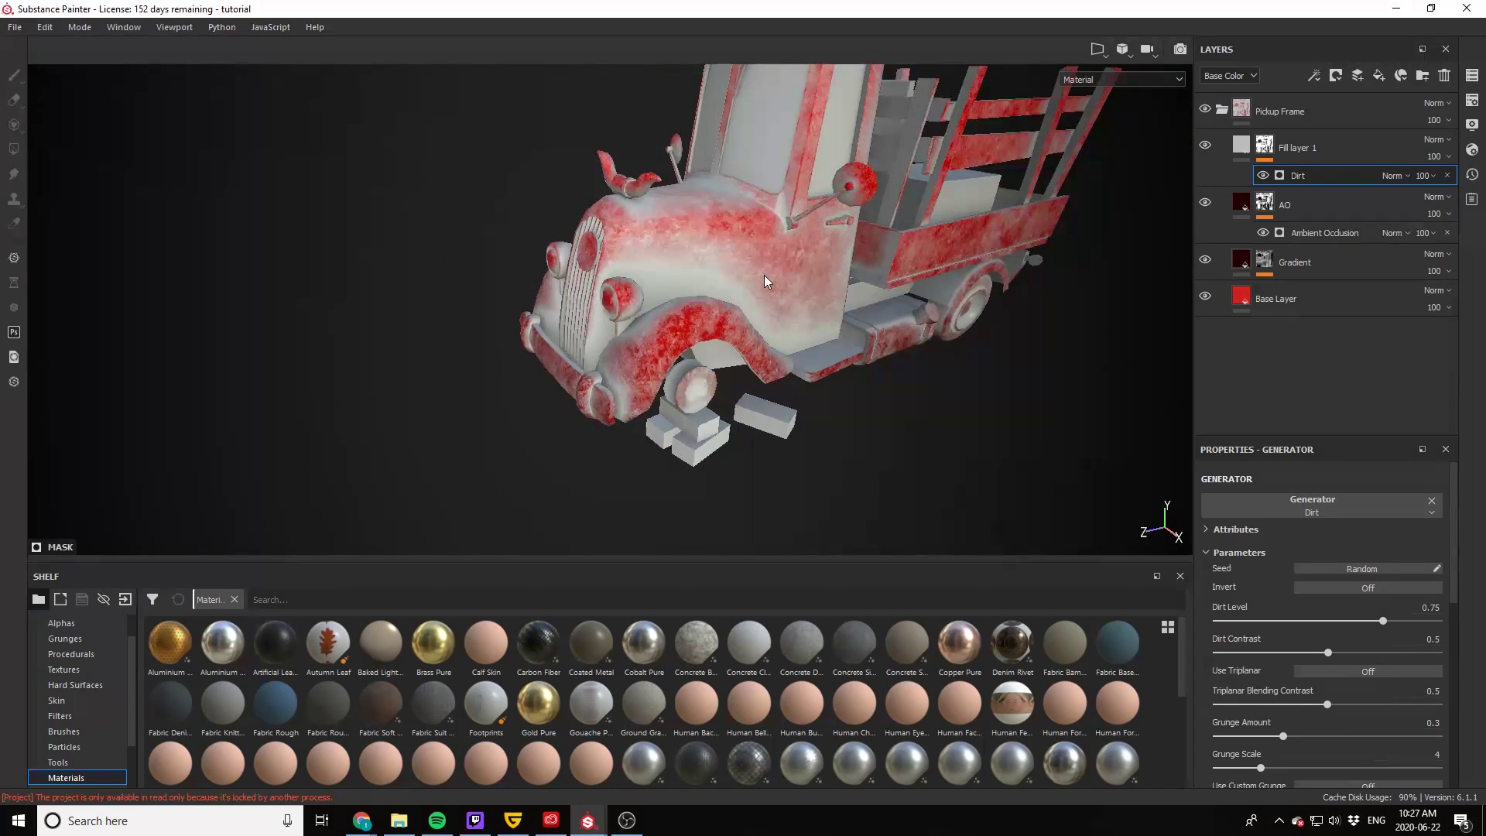
scroll(740, 271, "up", 6)
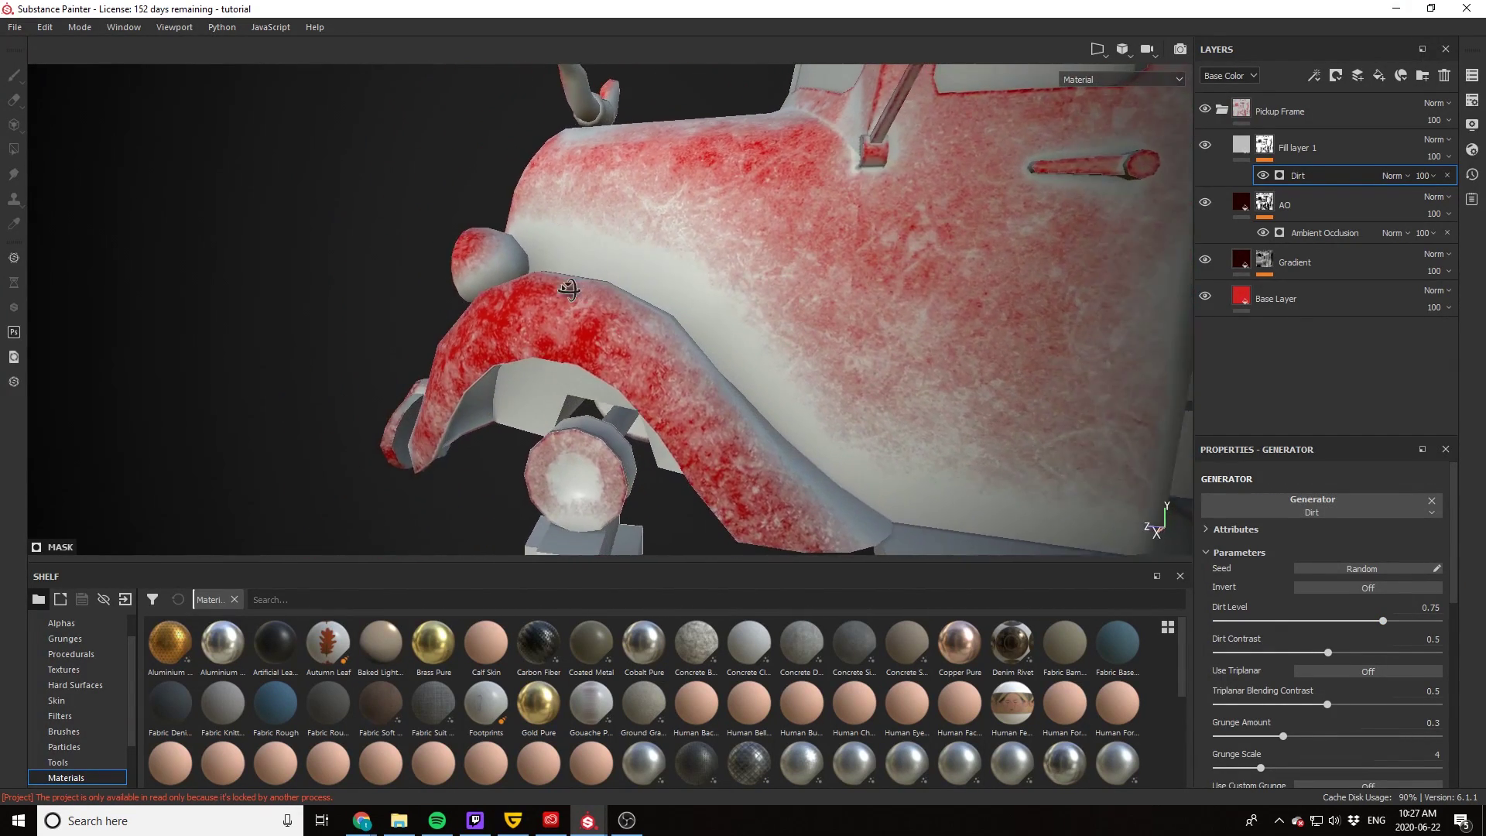
left_click_drag(569, 289, 856, 325, "alt")
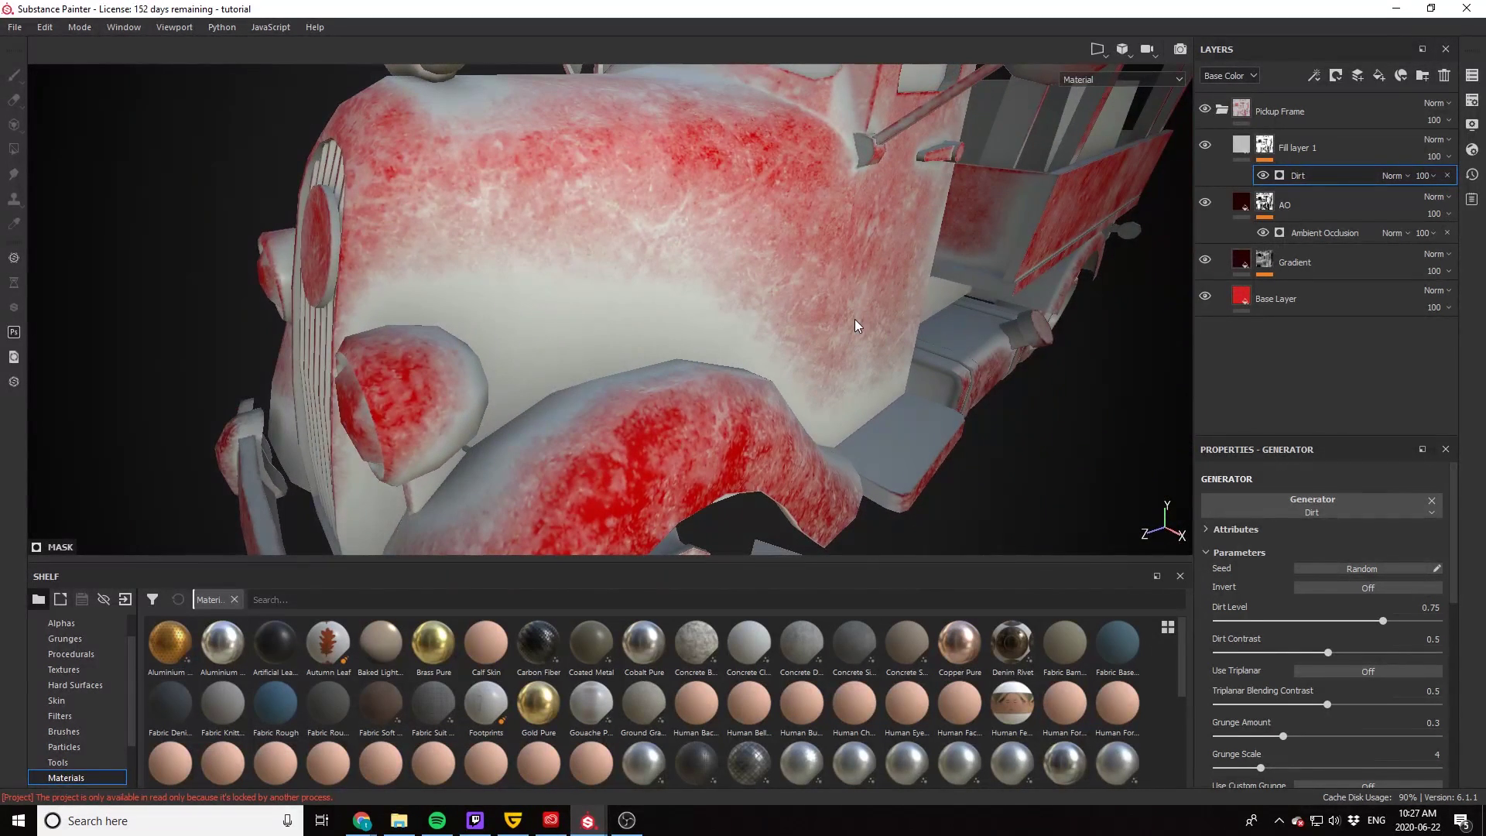
Step: Restrict the new fill layer to the color channel and set its base color to the dark red (0.019, 0, 0) sampled from the AO layer
left_click(1246, 151)
left_click(1224, 540)
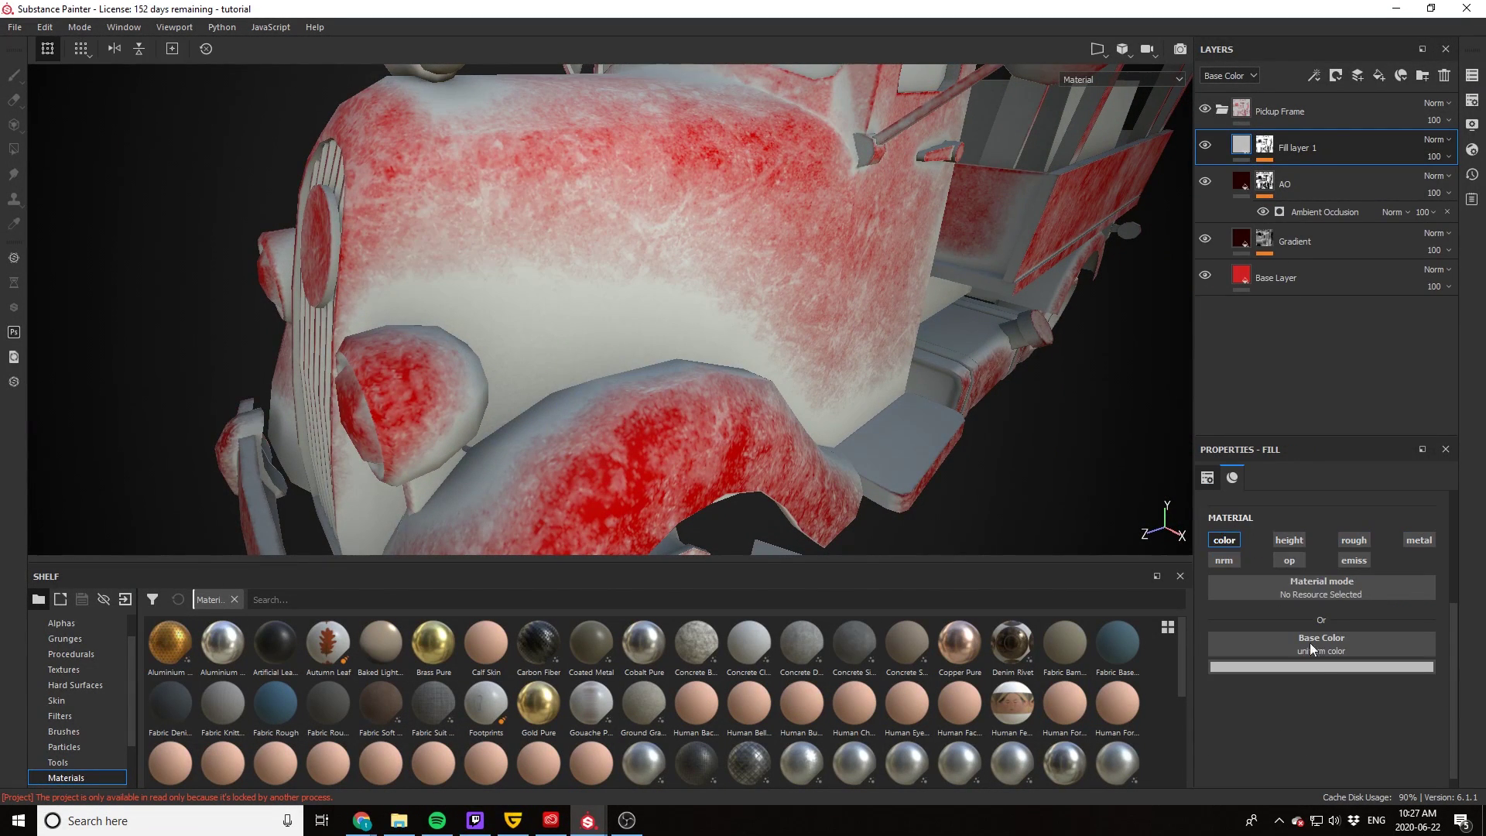
left_click(1324, 667)
left_click(1344, 489)
left_click(1238, 185)
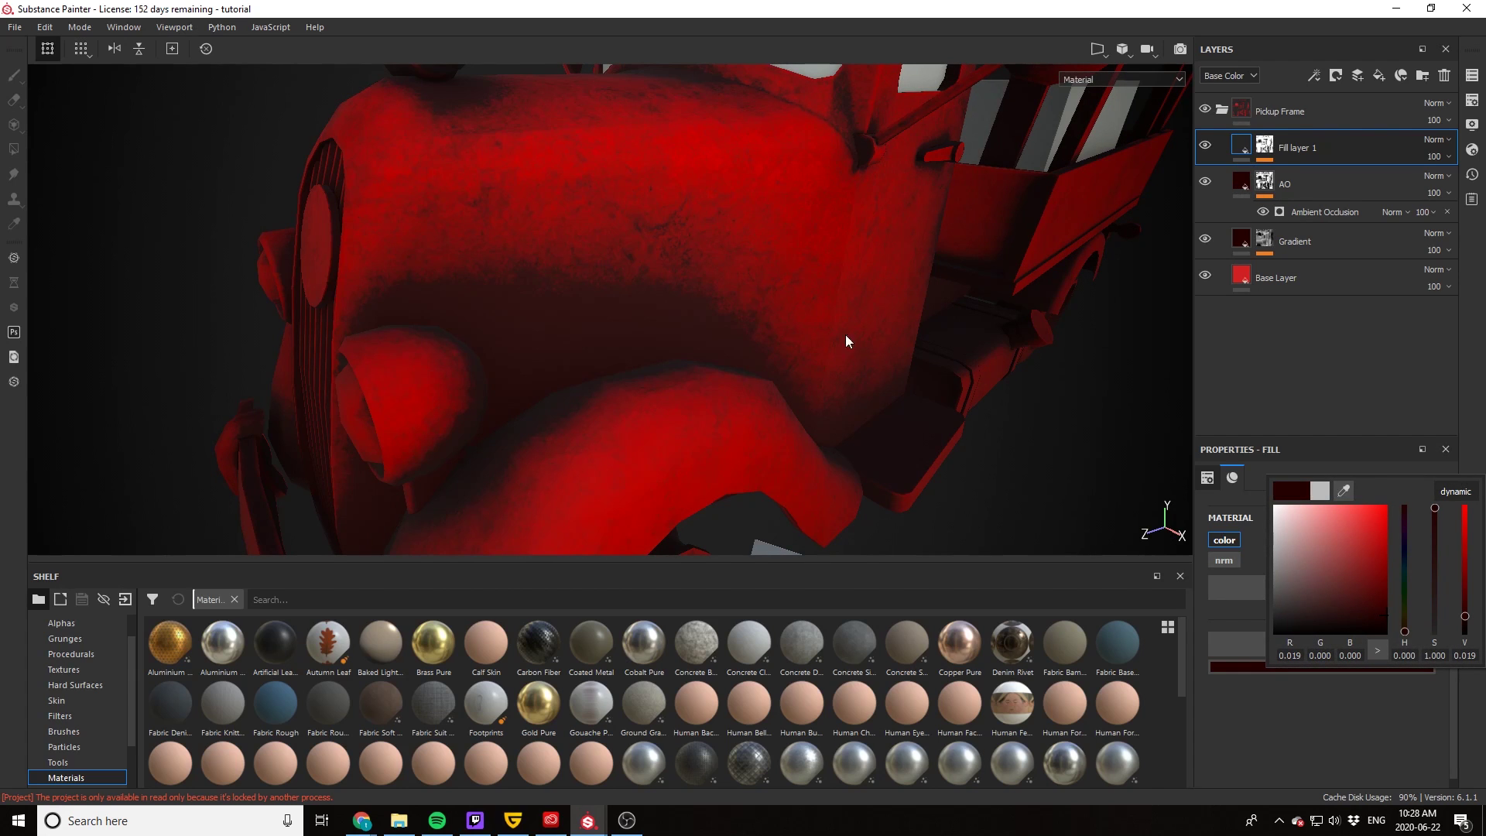
left_click(837, 333)
scroll(822, 330, "up", 4)
scroll(819, 330, "down", 4)
scroll(818, 332, "down", 5)
left_click_drag(818, 331, 721, 319, "alt")
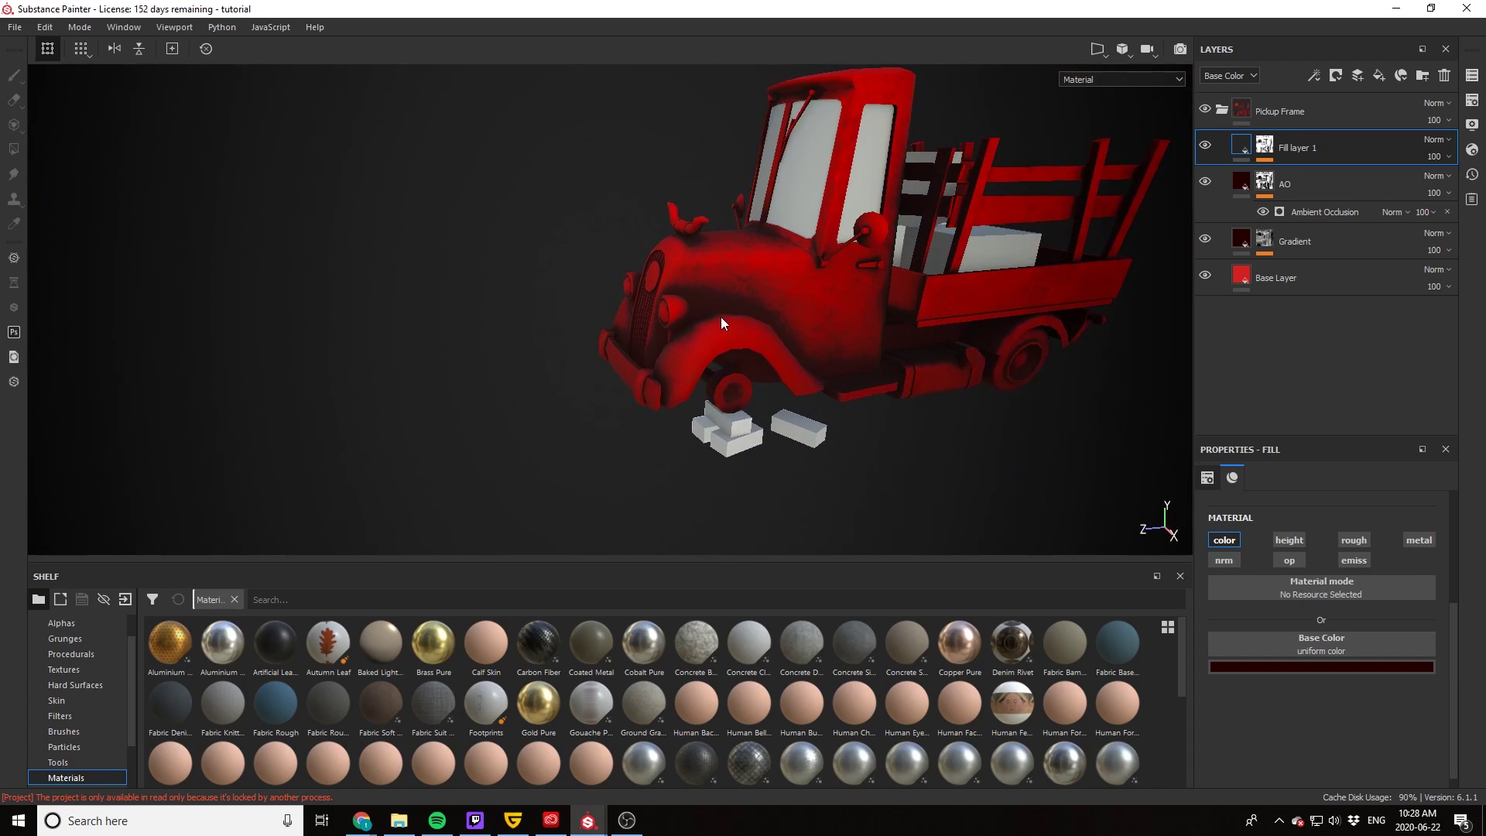
middle_click_drag(799, 325, 707, 328, "alt")
Step: Set the Dirt generator's dirt contrast to 0 and check the result on the hood and door
left_click(1265, 146)
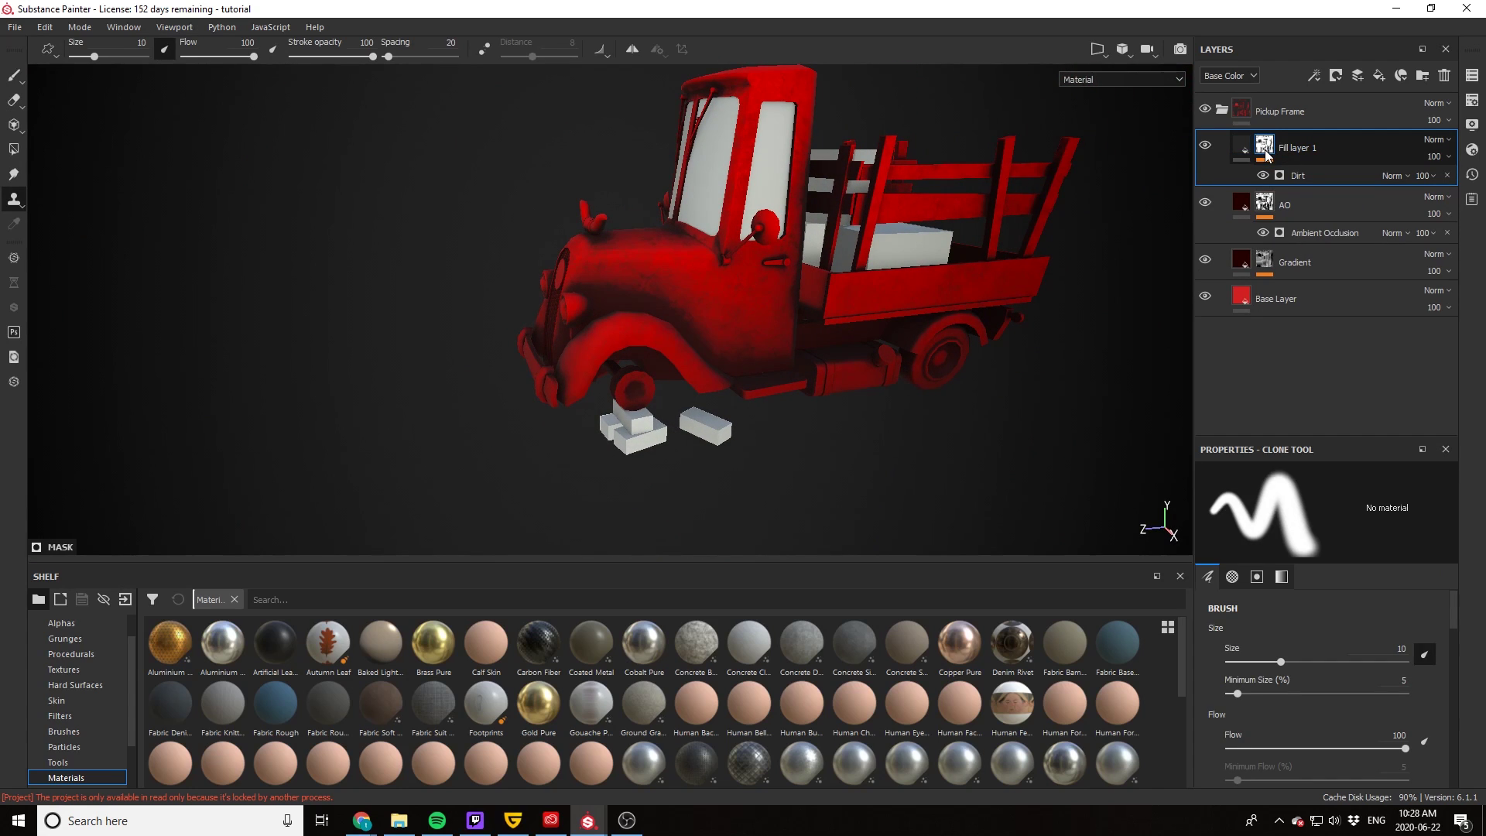
left_click(1297, 177)
scroll(741, 303, "up", 5)
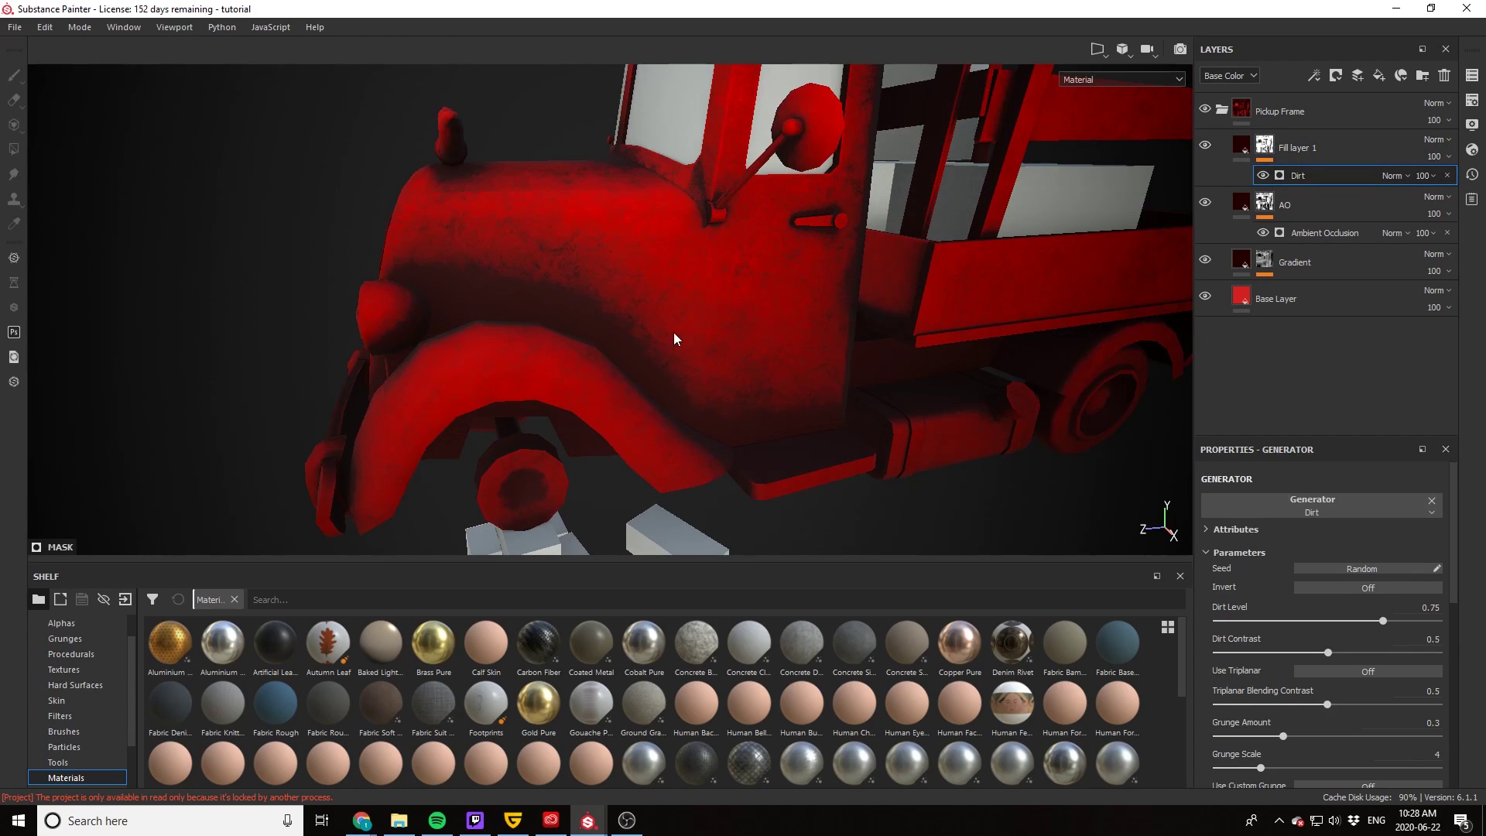
left_click_drag(674, 336, 758, 342, "alt")
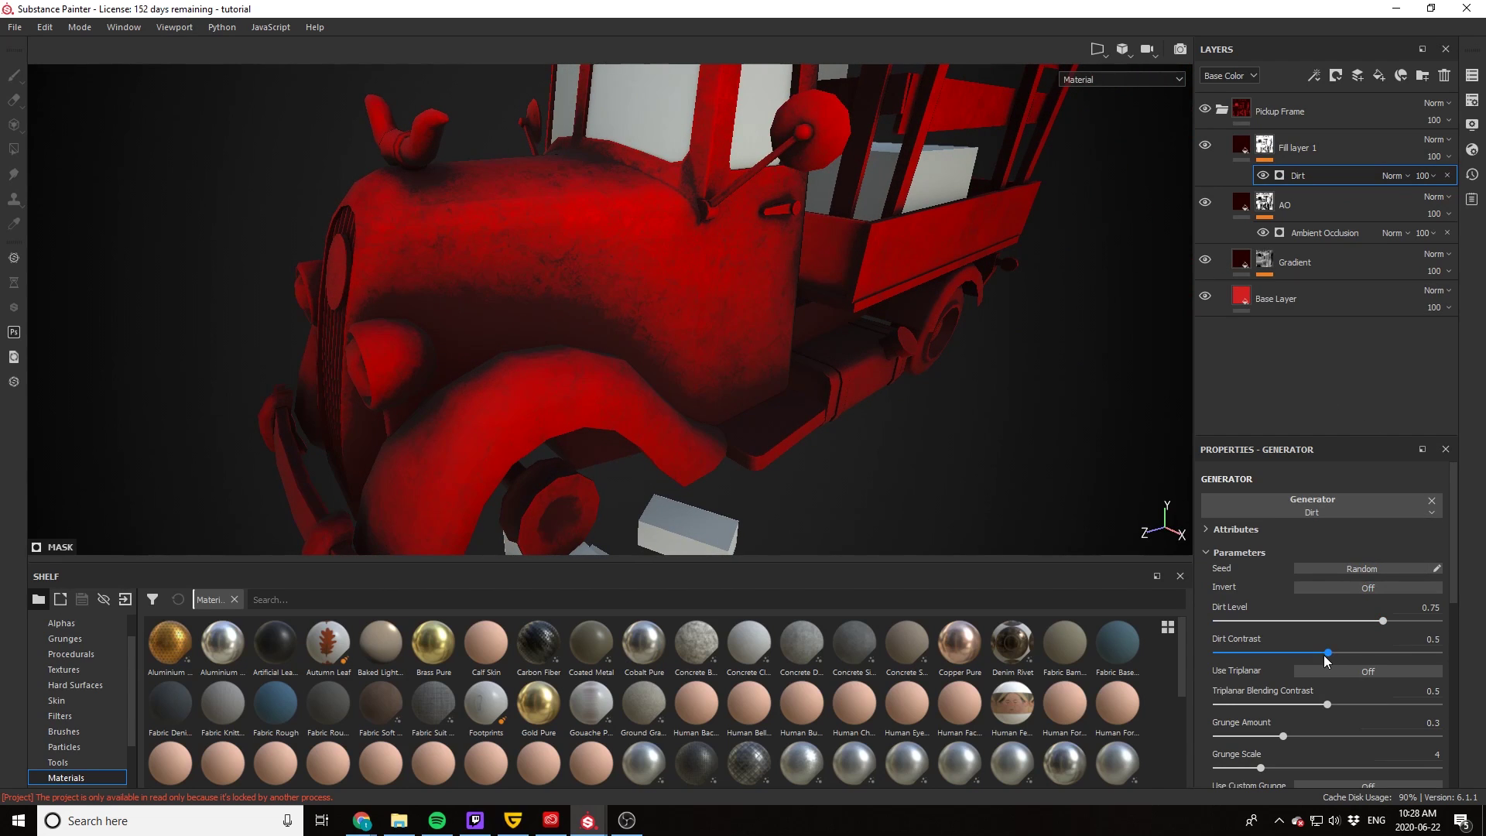
left_click_drag(1329, 653, 1105, 656)
scroll(739, 349, "up", 5)
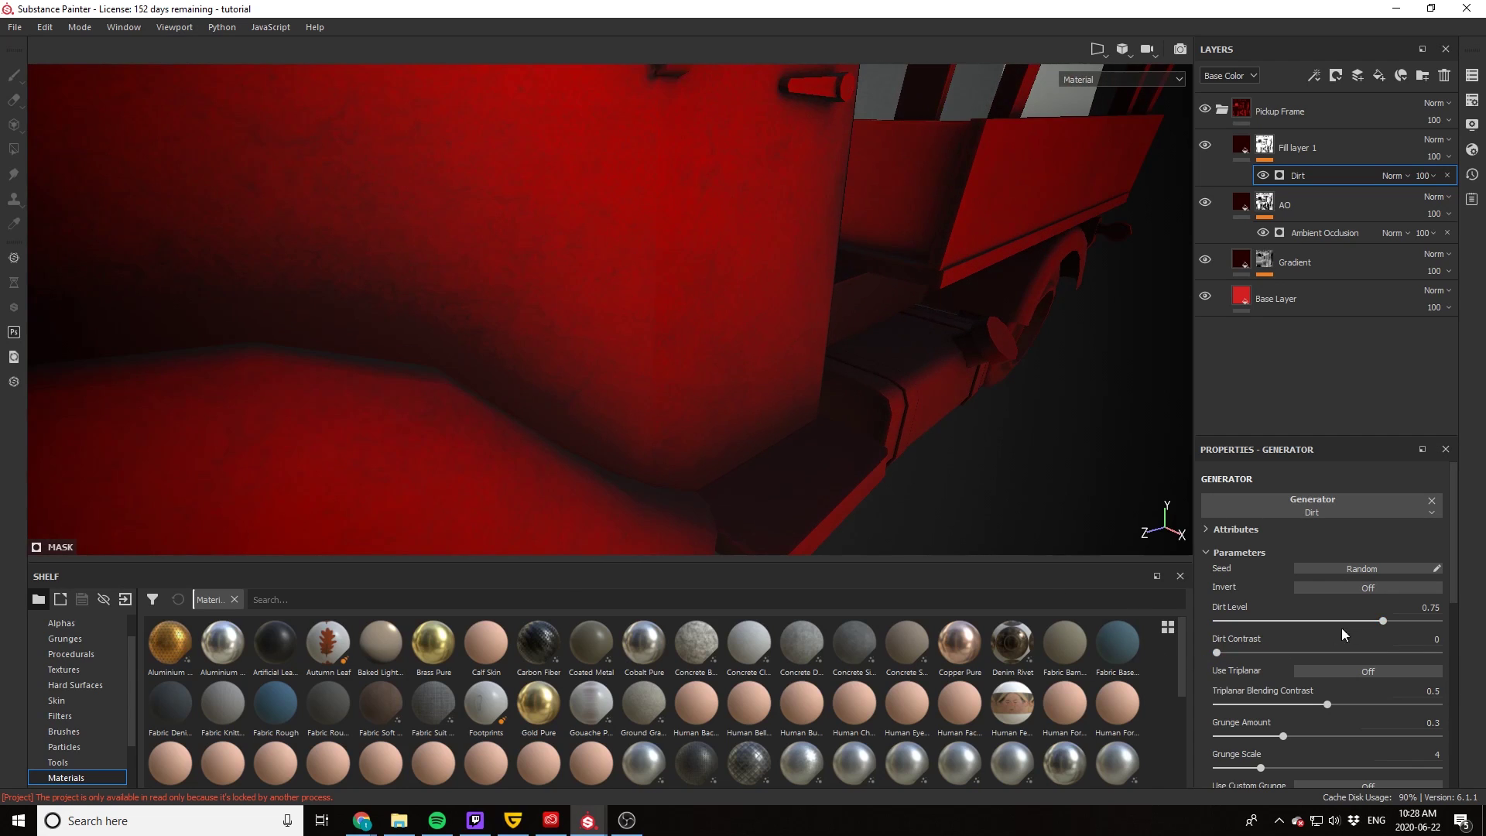
Step: Show the mask alone in the viewport and set the Dirt generator's dirt level to 0.36
left_click(1129, 78)
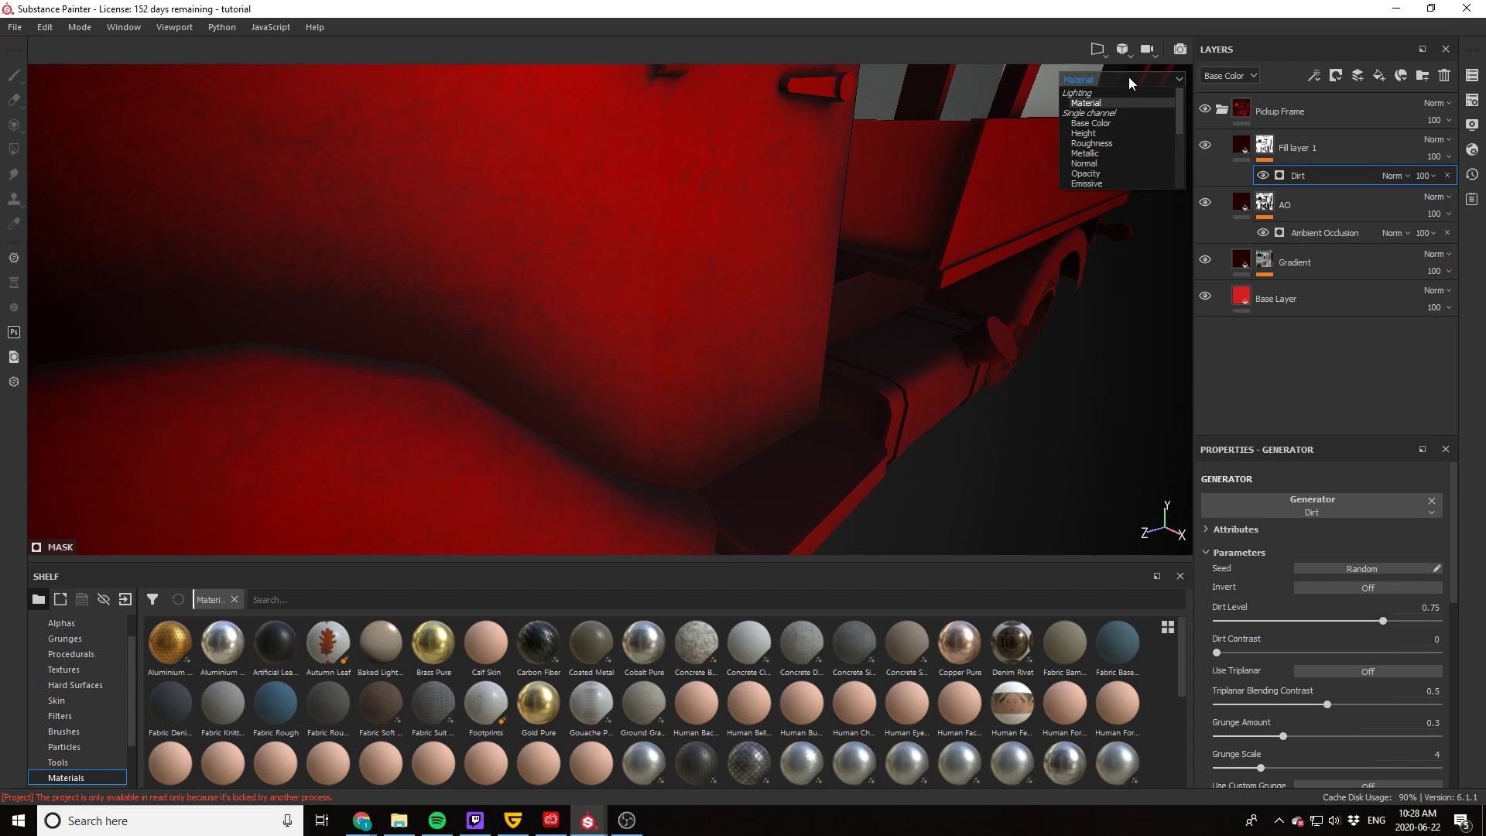
scroll(1107, 136, "down", 3)
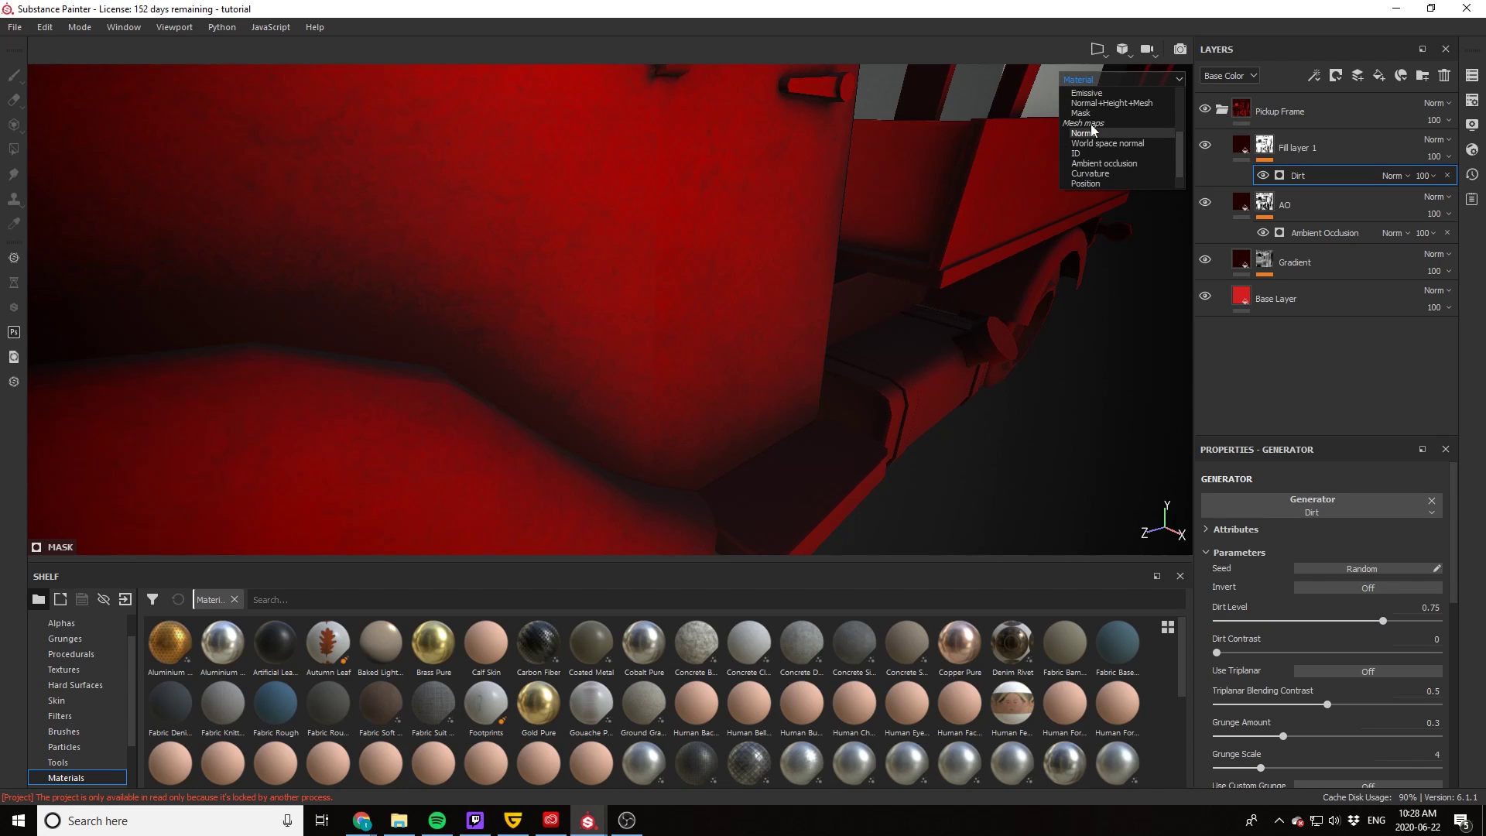
left_click(1090, 114)
scroll(573, 298, "down", 4)
middle_click_drag(571, 299, 647, 319, "alt")
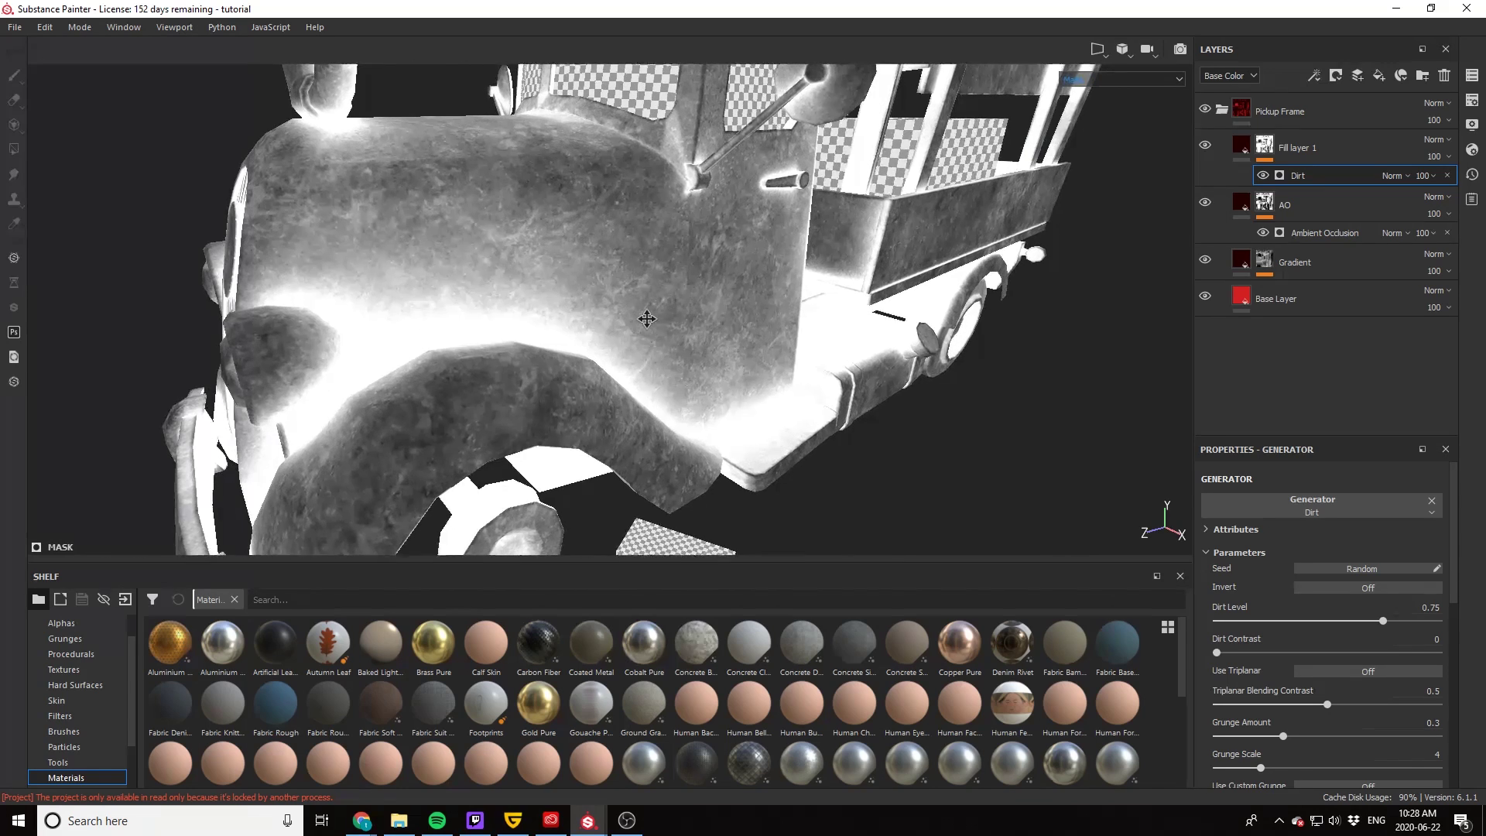
left_click_drag(1383, 621, 1297, 626)
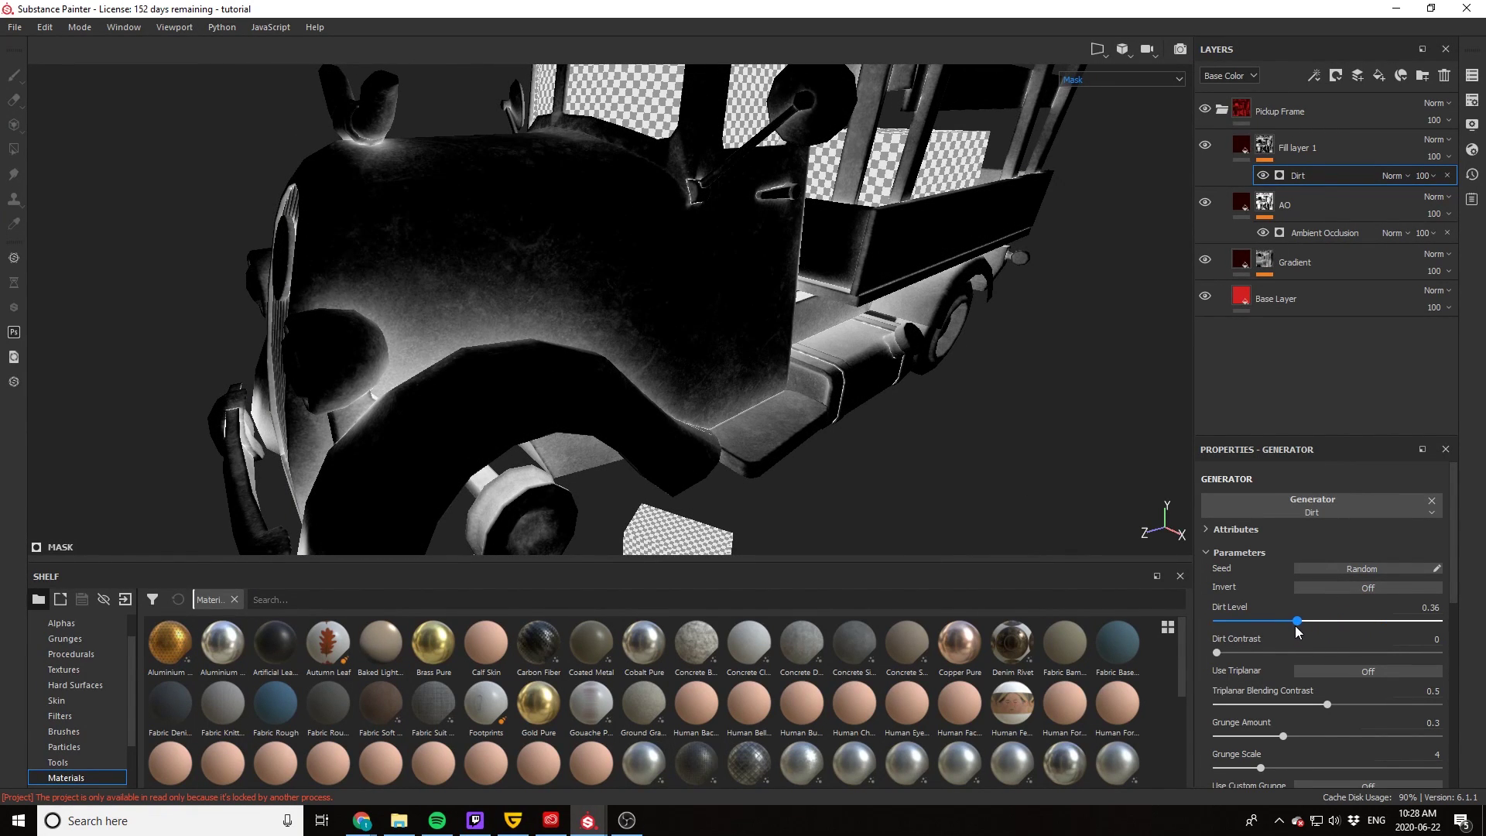
left_click_drag(1006, 507, 608, 371, "alt")
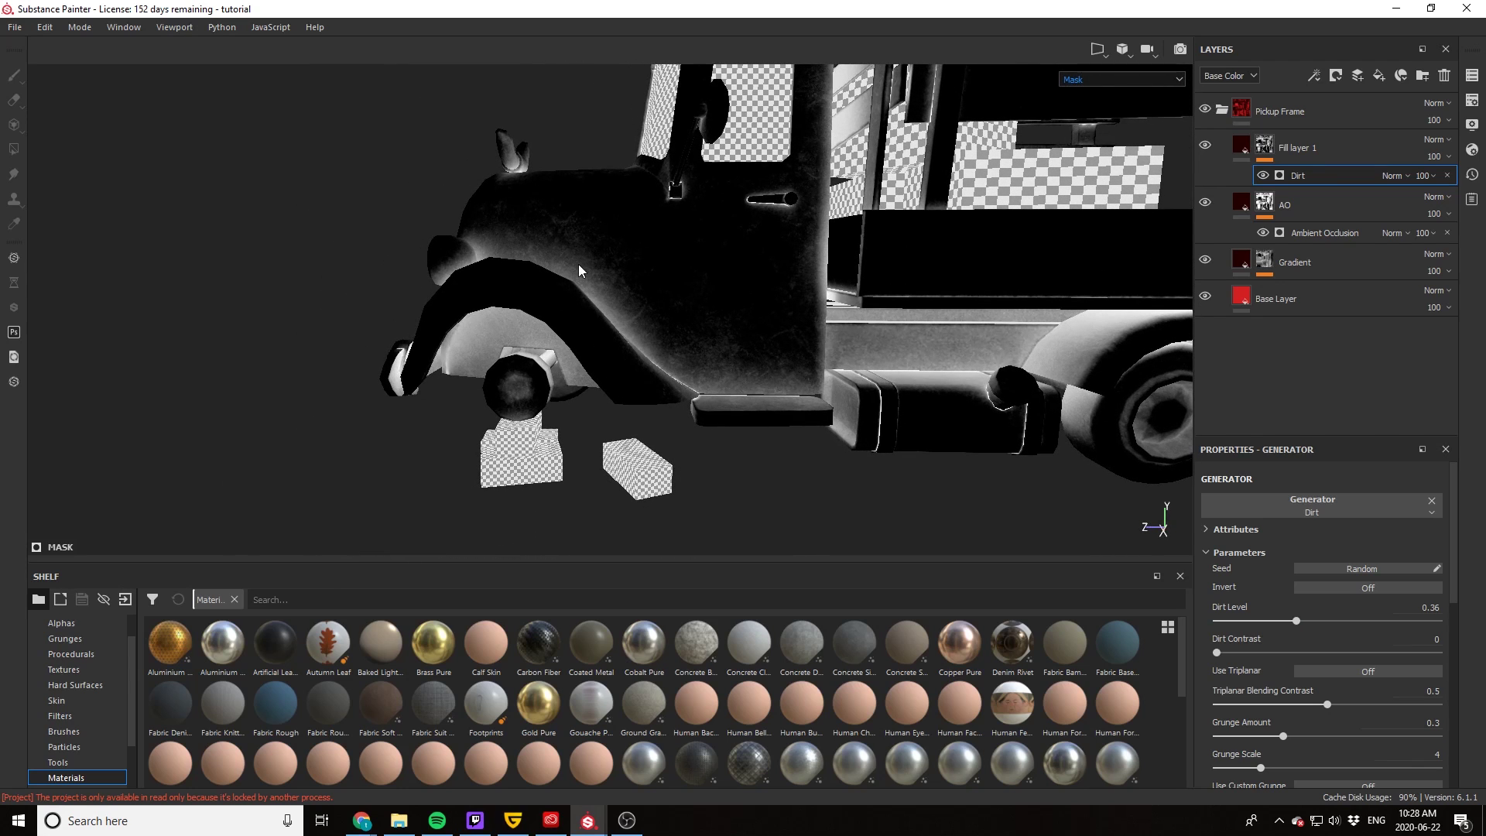
scroll(740, 340, "up", 5)
left_click_drag(513, 246, 582, 264, "alt")
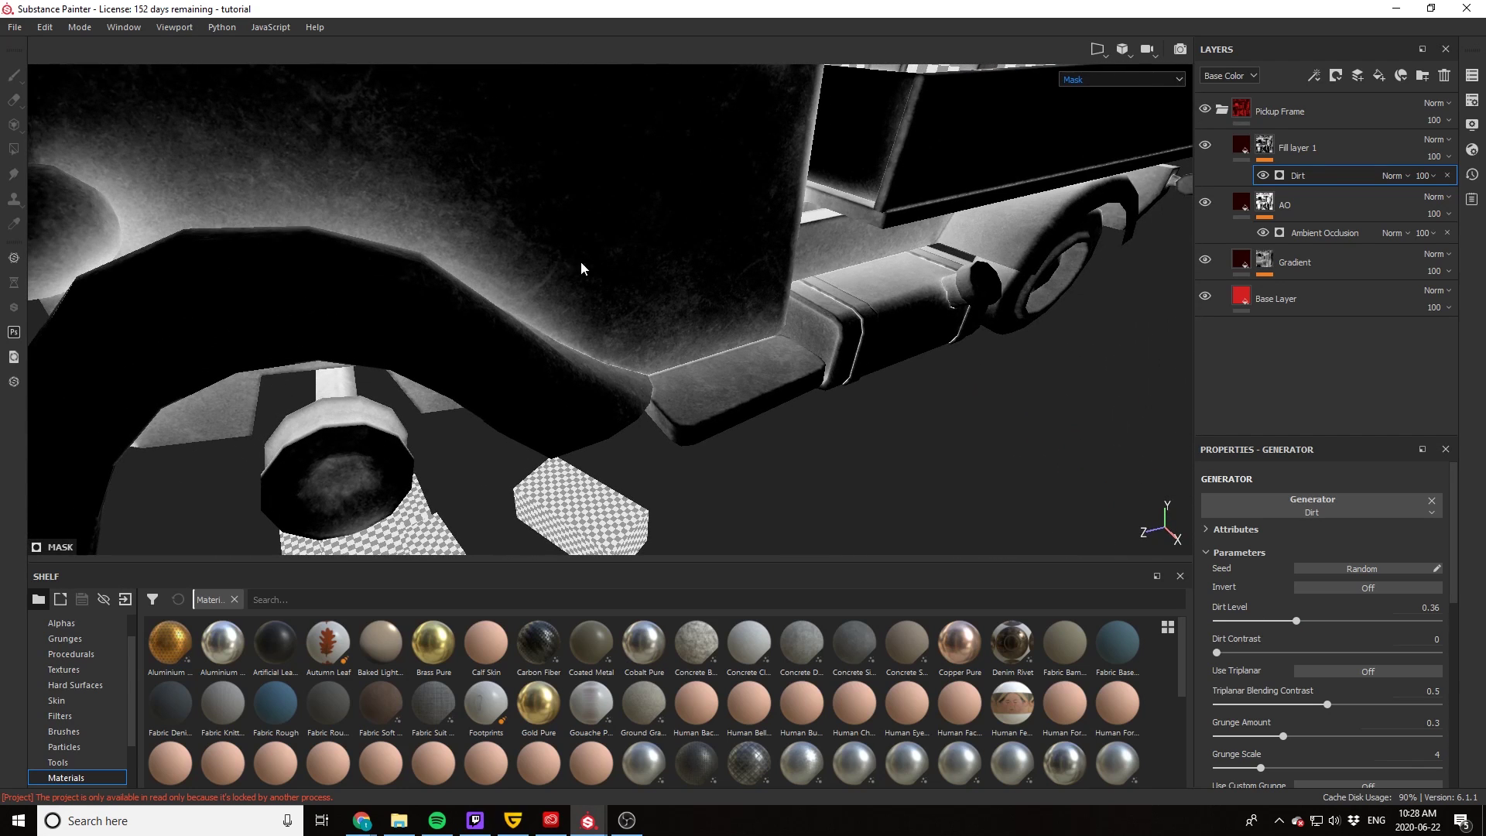
Step: Switch the viewport to the Base Color channel and examine the hood and front fender
left_click(1084, 79)
left_click(1126, 124)
scroll(633, 266, "down", 3)
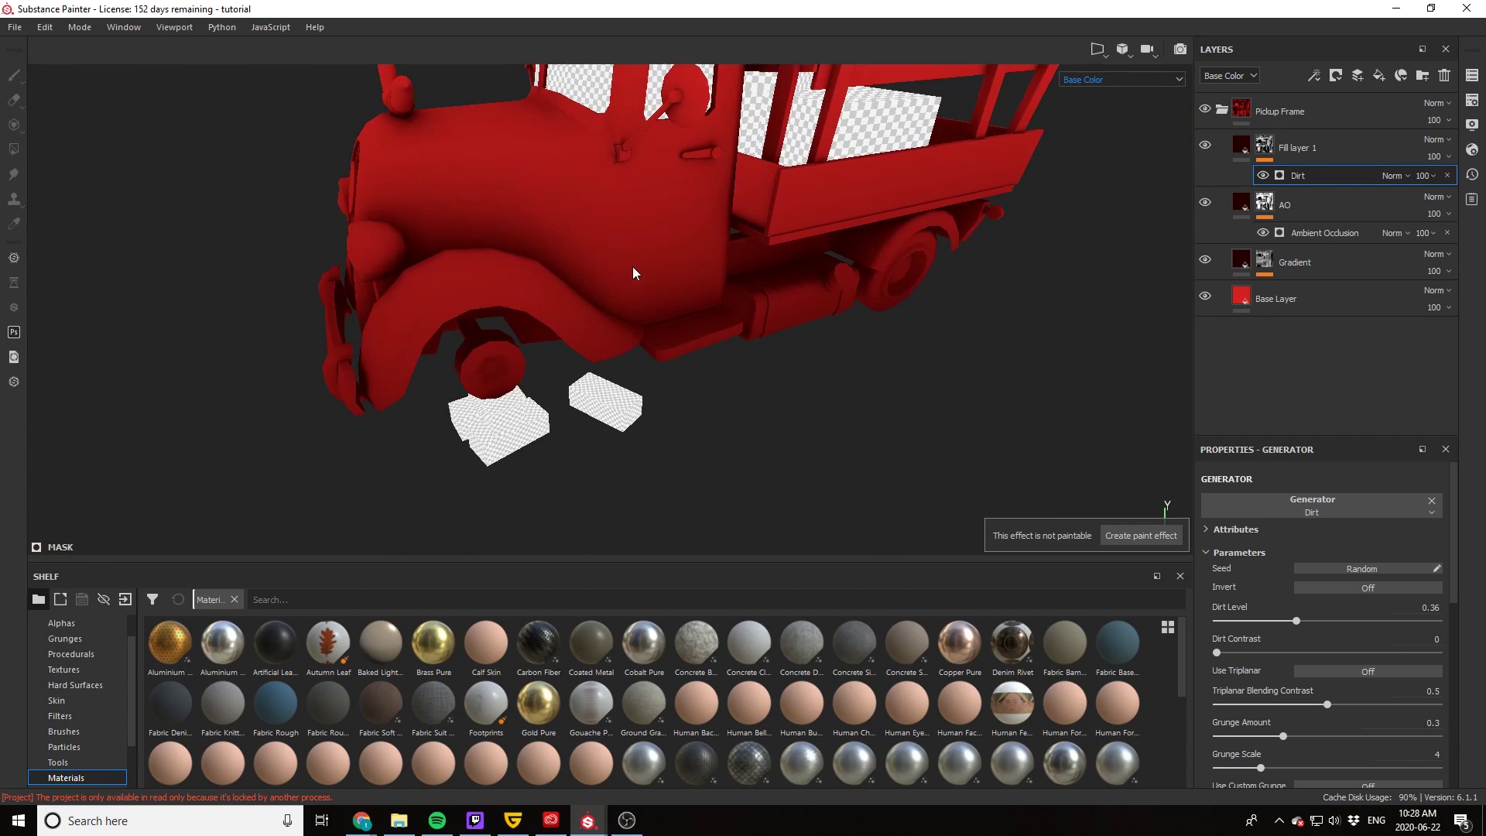
scroll(548, 241, "up", 4)
left_click_drag(548, 242, 714, 238, "alt")
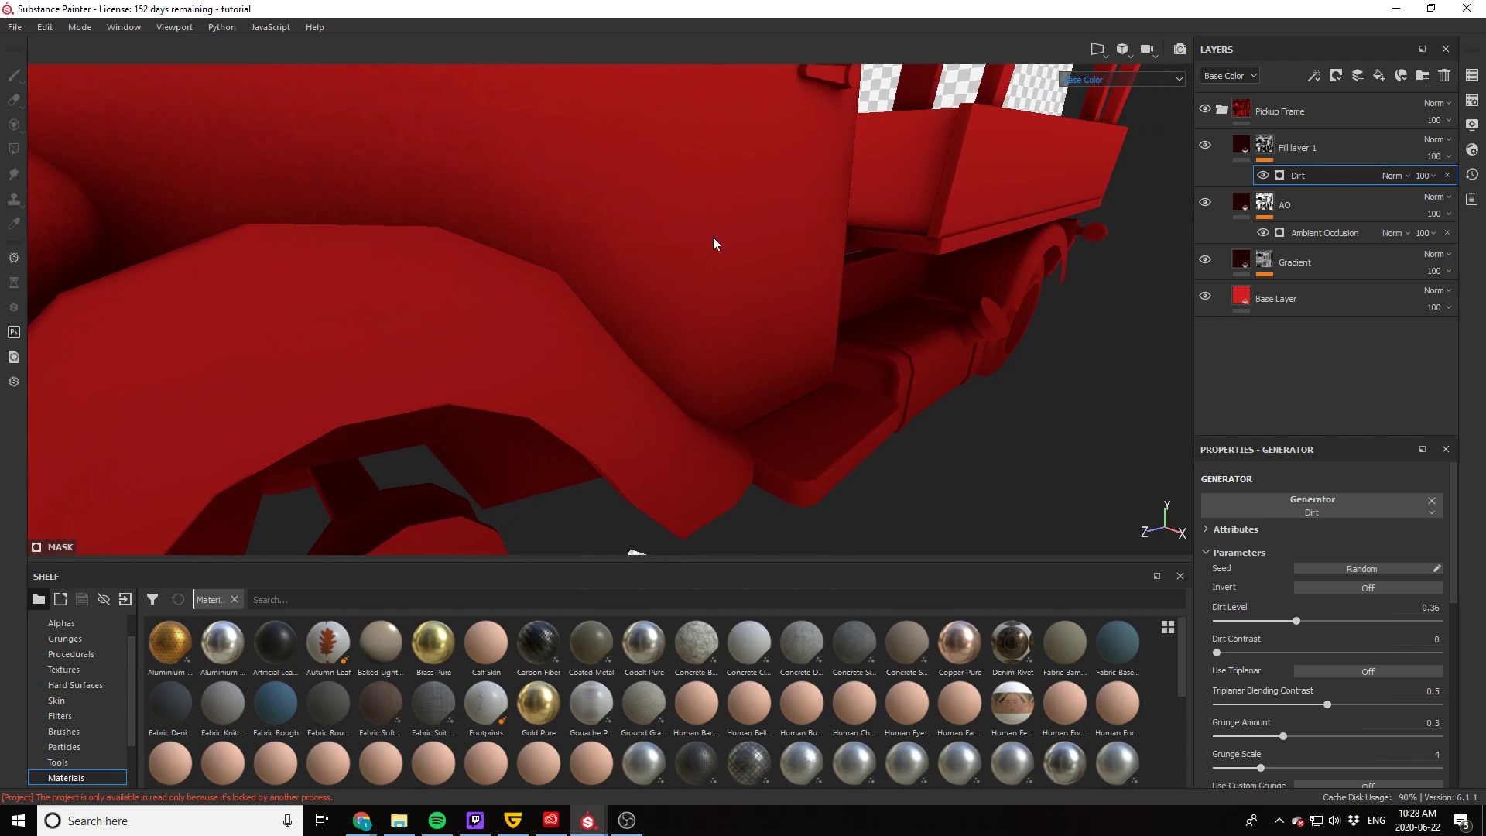
Step: Toggle the dirt-masked fill layer's visibility to compare its effect around the headlight, hood and fender, leaving it visible
left_click(1203, 147)
left_click(1203, 148)
left_click(1202, 147)
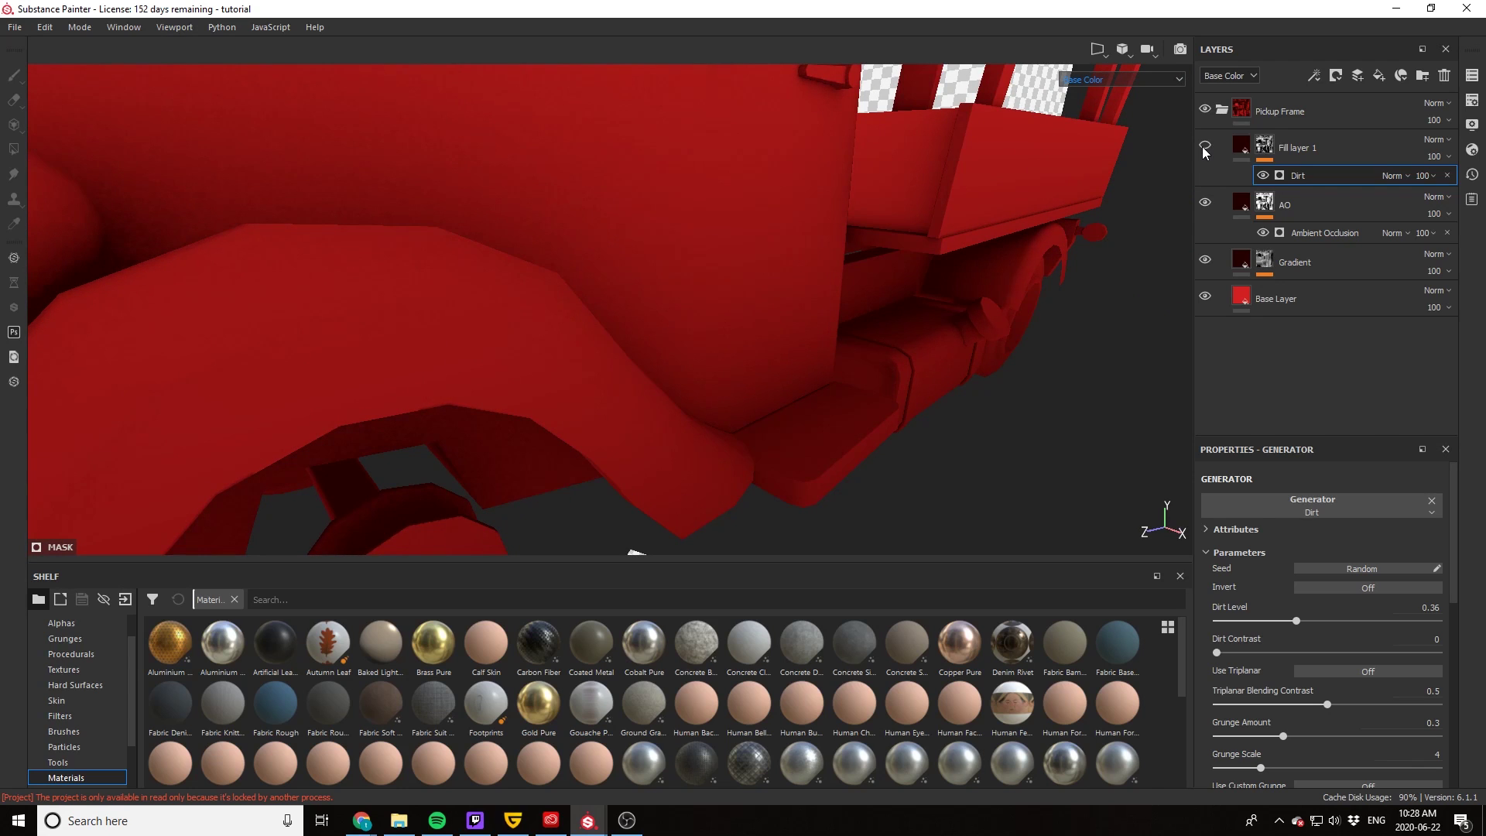
left_click_drag(626, 230, 801, 295, "alt")
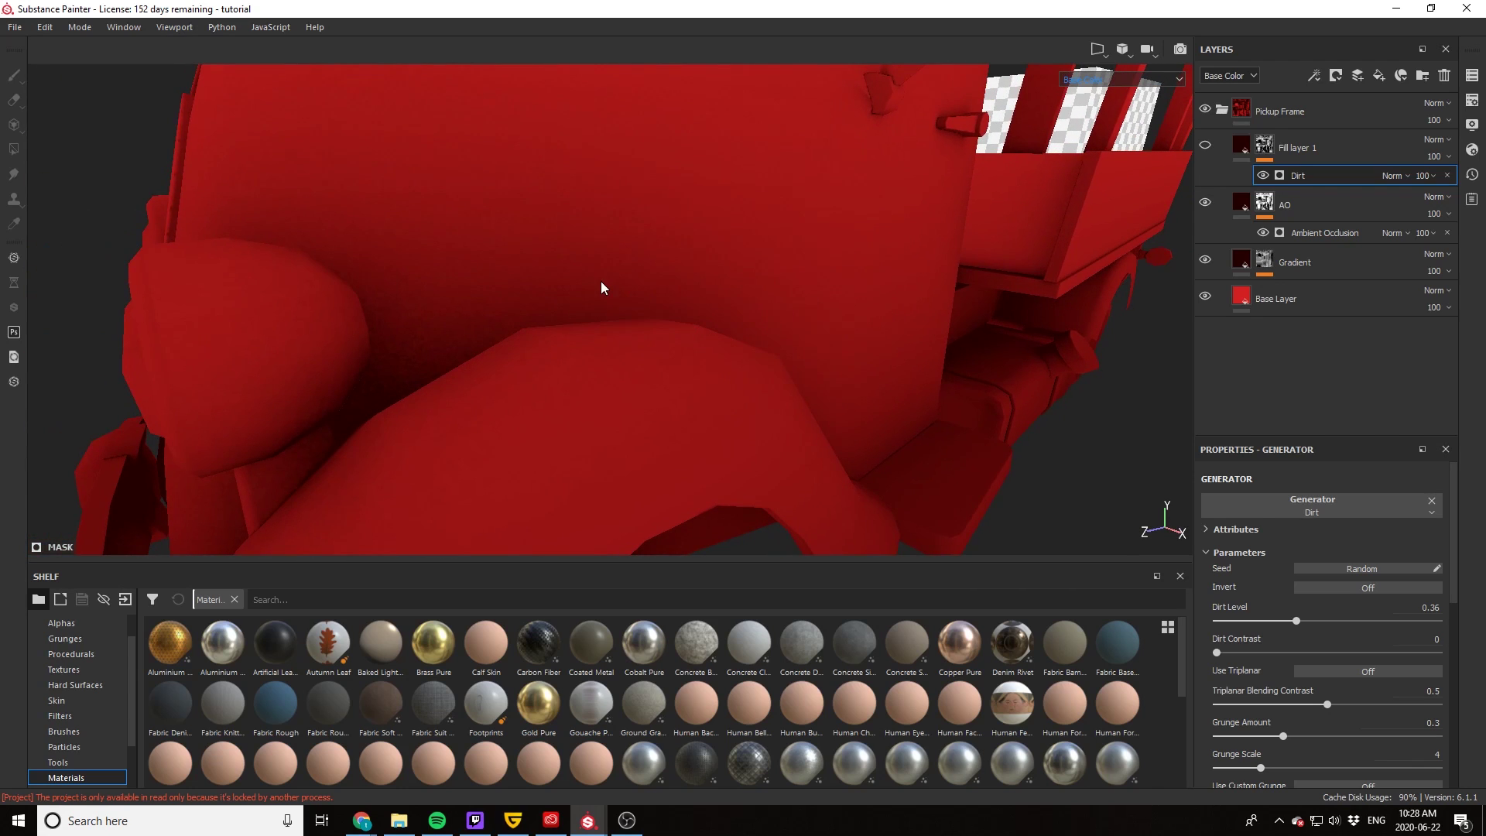
left_click_drag(602, 288, 500, 284, "alt")
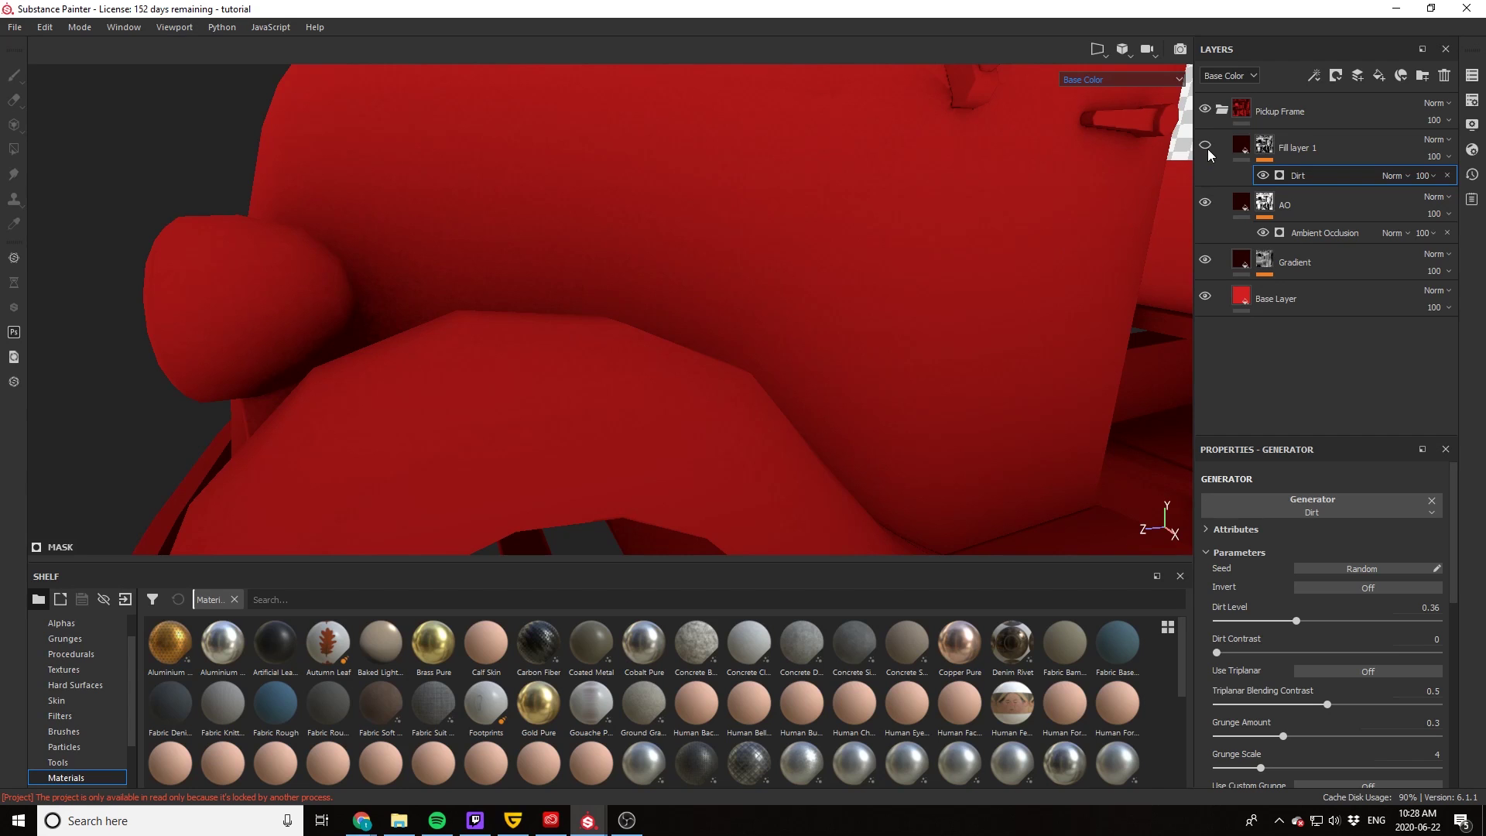
left_click(1205, 147)
left_click_drag(709, 249, 616, 299, "alt")
scroll(614, 293, "down", 3)
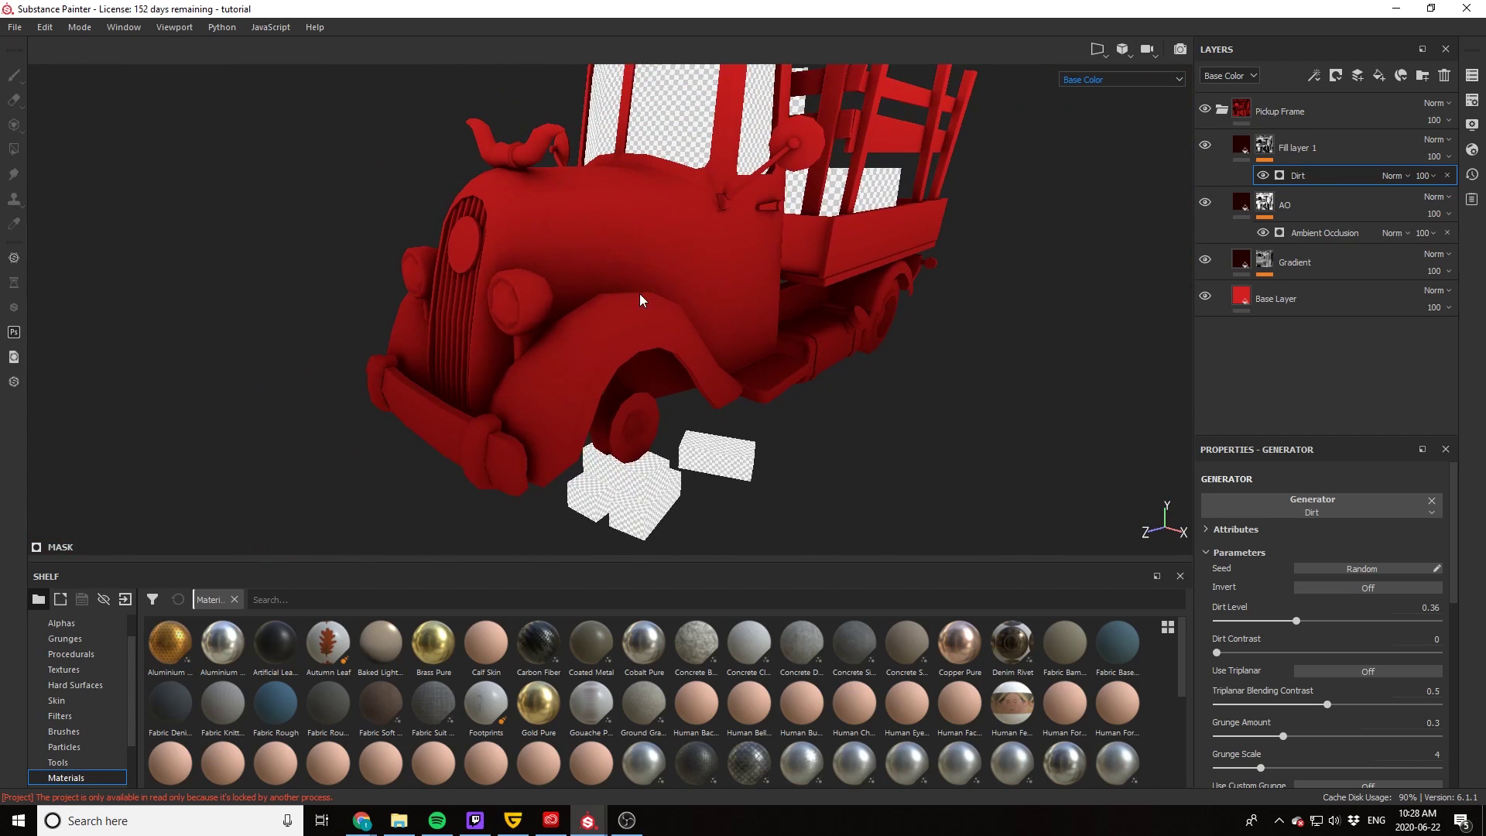
middle_click_drag(639, 294, 596, 342, "alt")
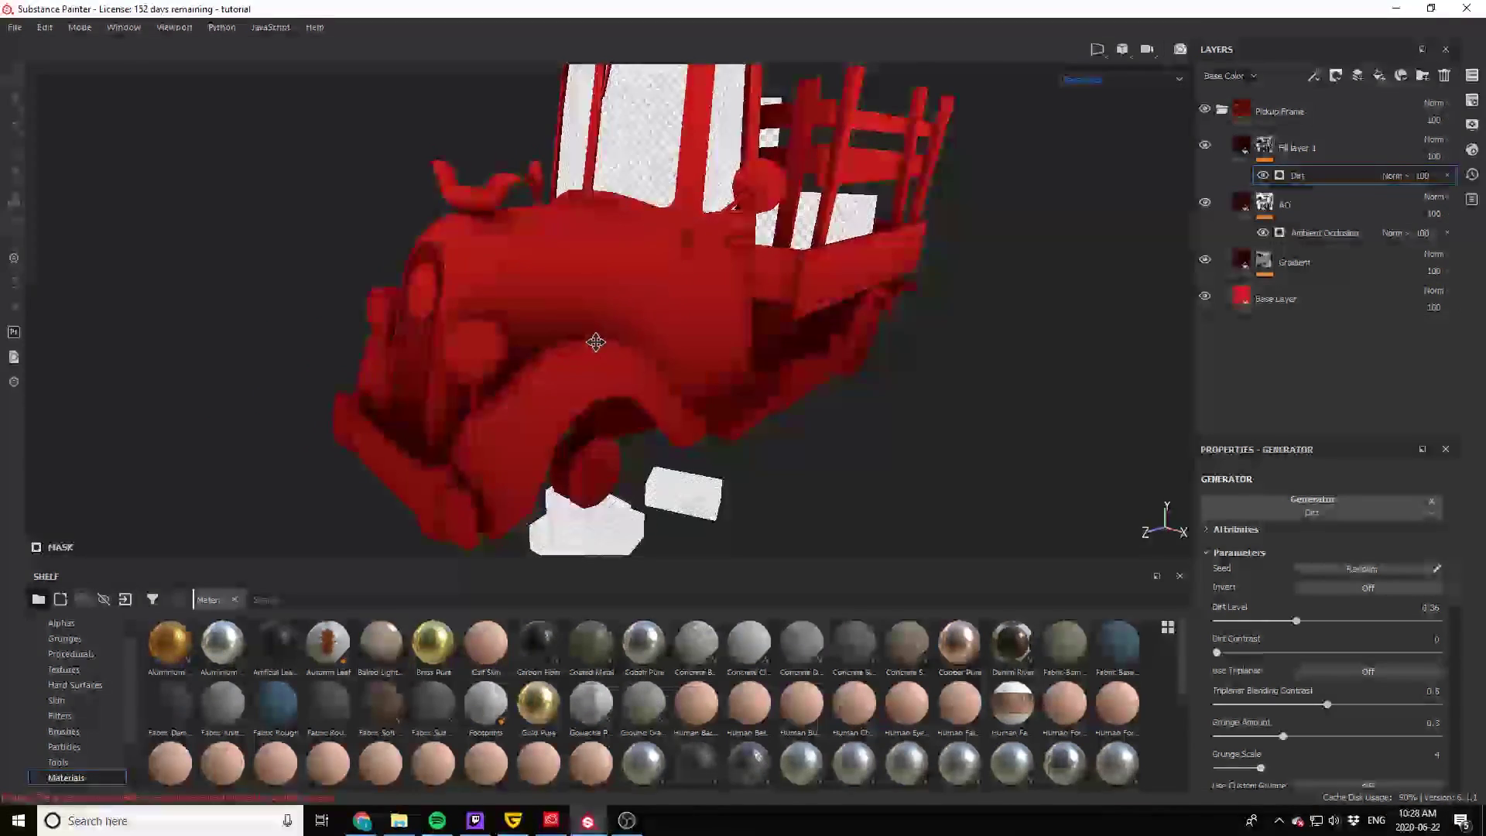
Step: Return the viewport to the lit Material display and inspect the shading around the hood and front fender
left_click(1152, 80)
left_click(1084, 103)
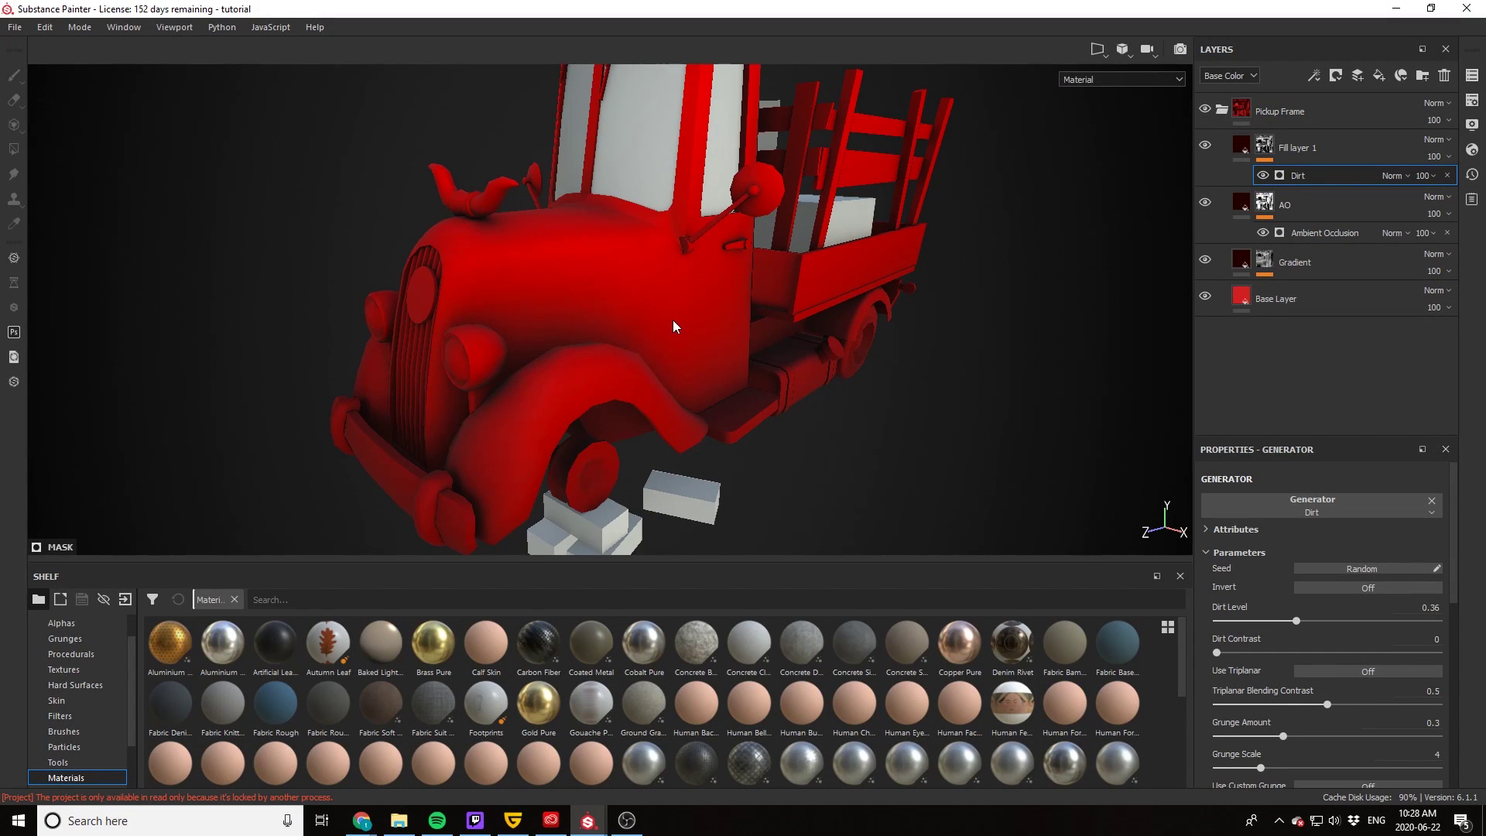
scroll(672, 328, "up", 3)
left_click_drag(663, 331, 632, 381, "alt")
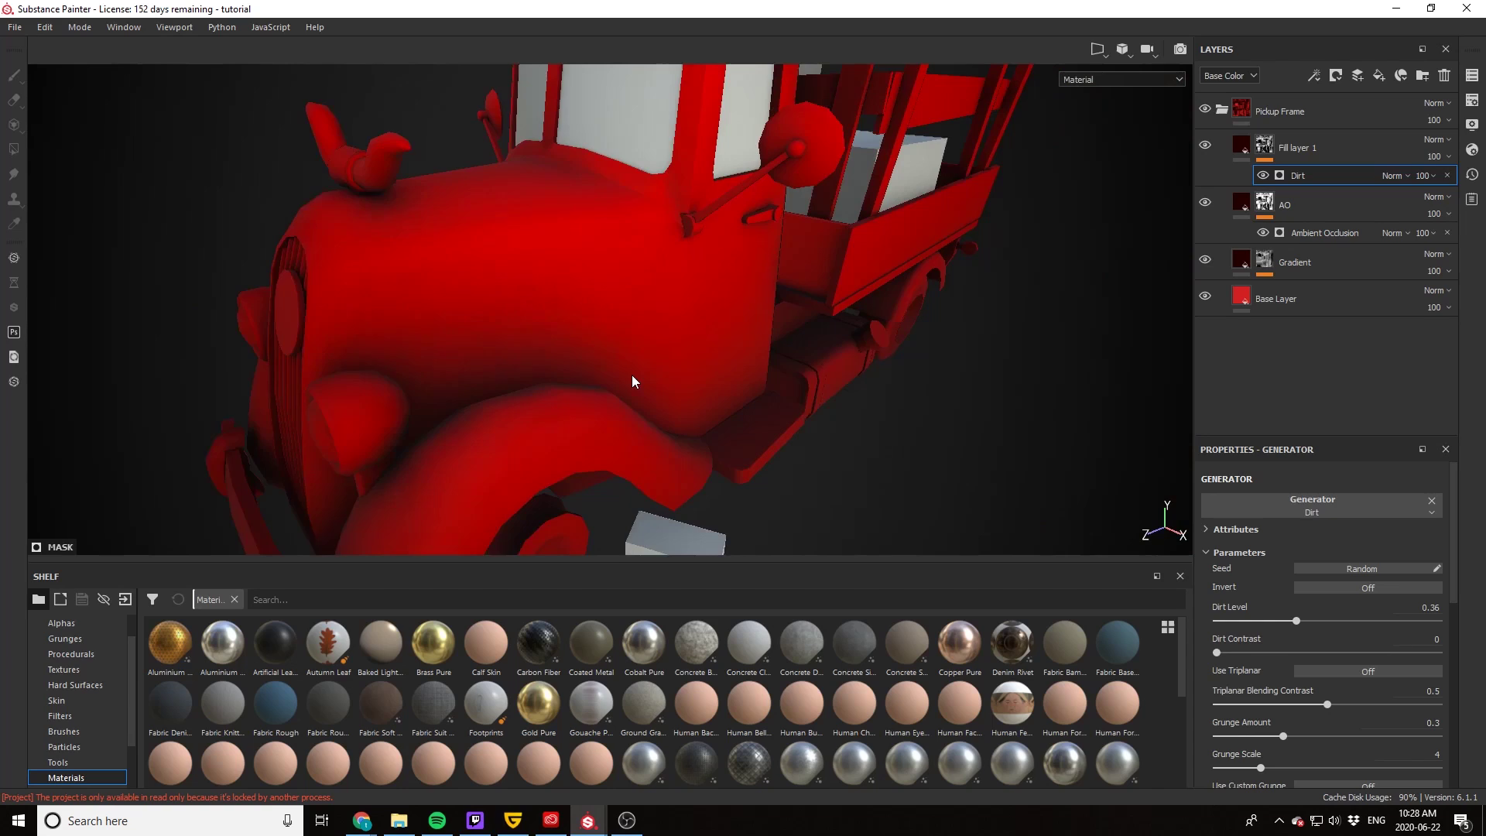
scroll(633, 381, "down", 1)
Step: Try enabling the roughness channel on the dirt-masked fill layer and inspect the truck body
left_click(1241, 145)
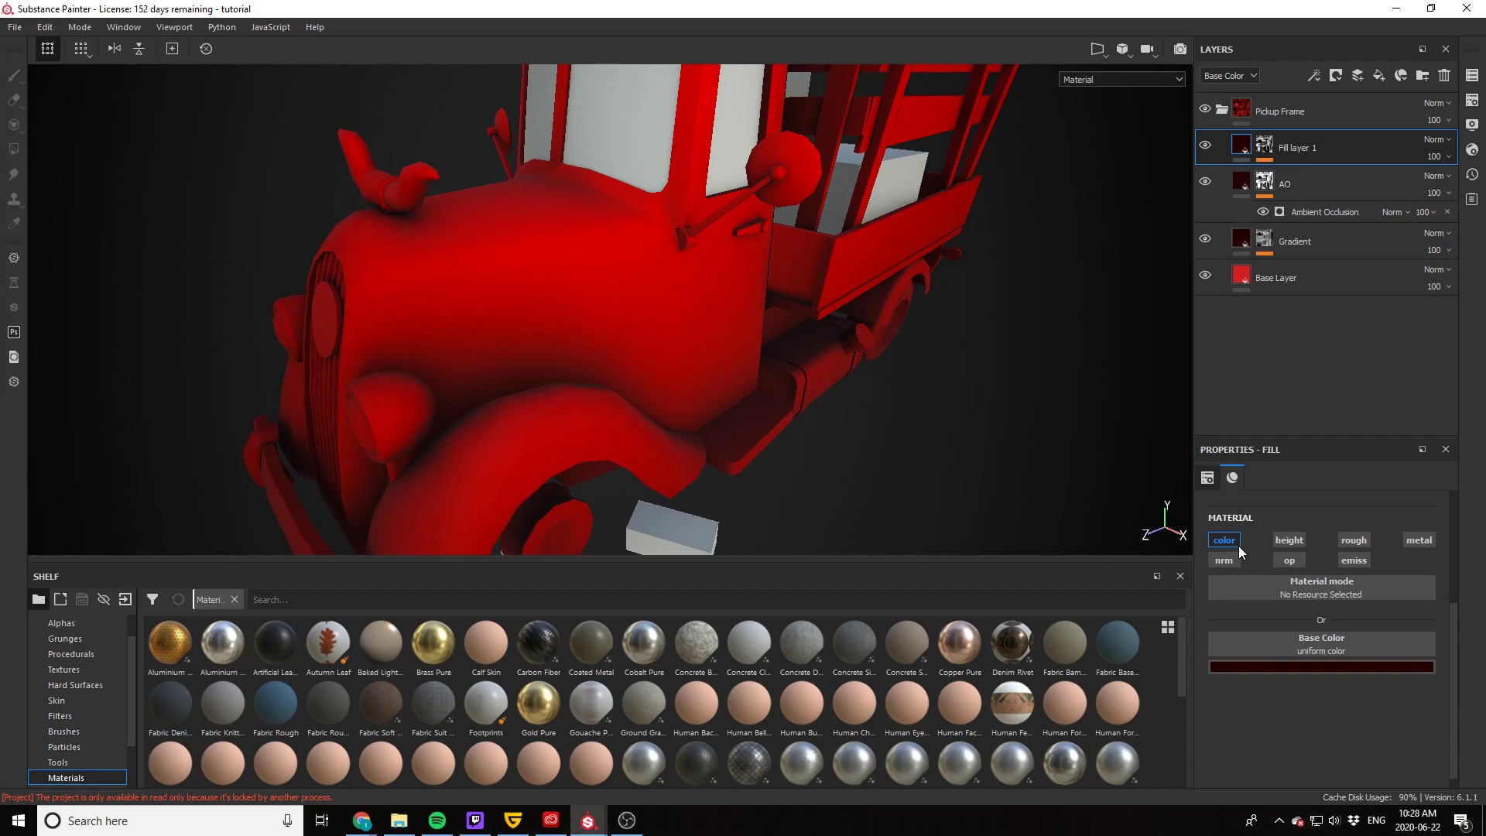
left_click(1350, 541)
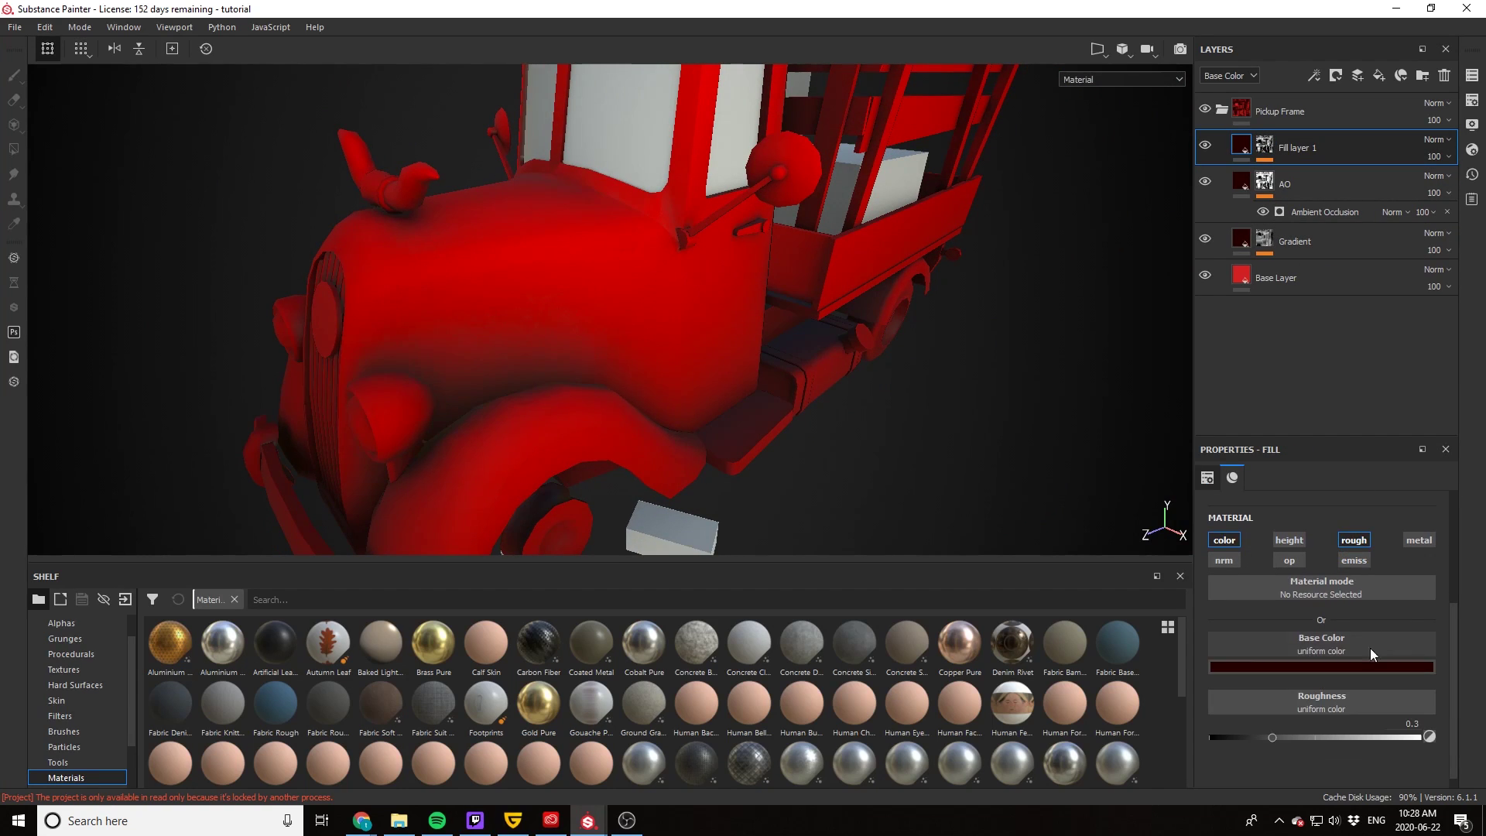
left_click(1351, 541)
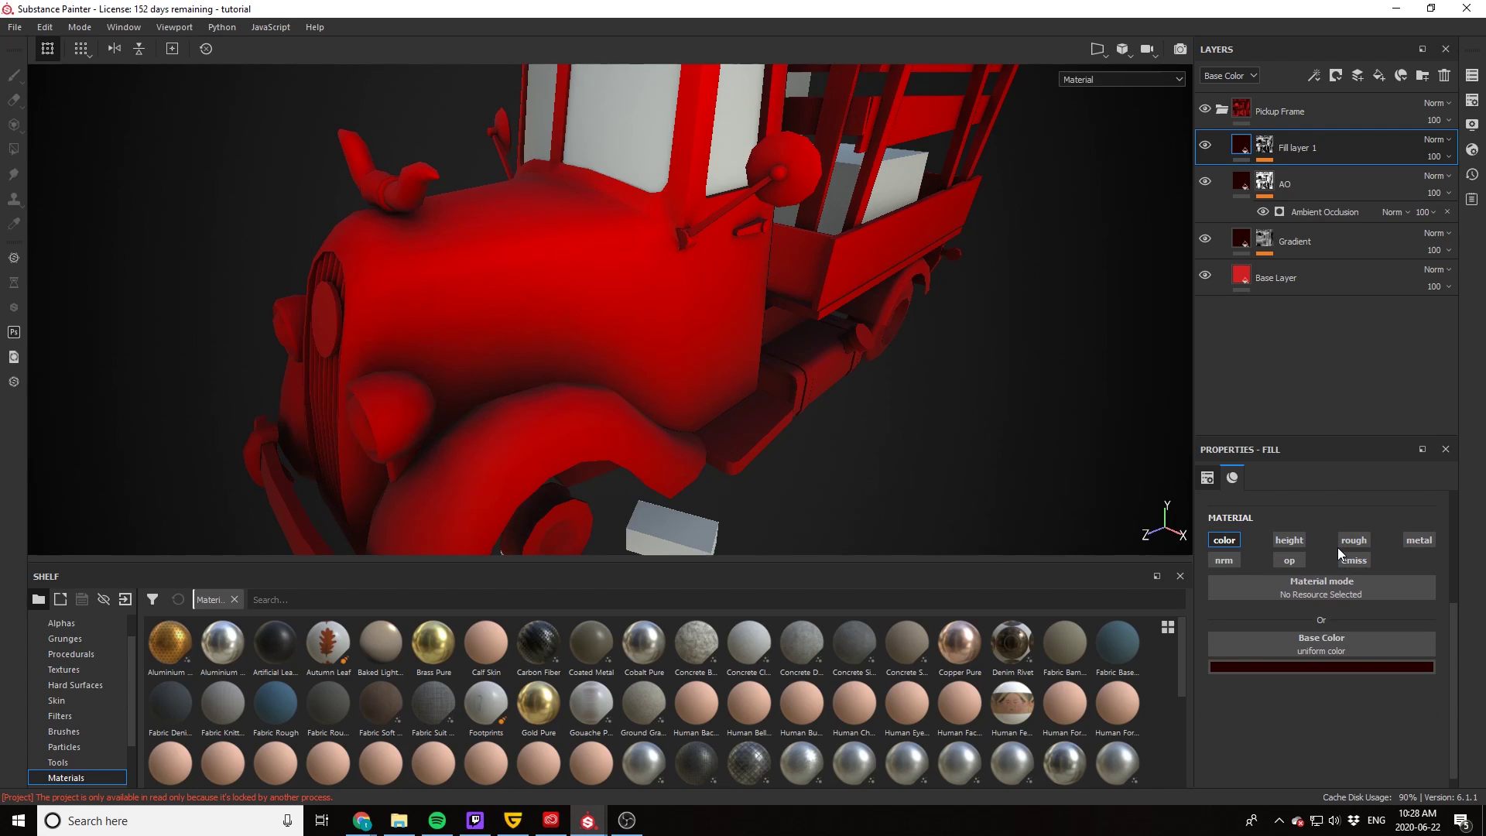
scroll(577, 327, "up", 5)
left_click_drag(622, 359, 985, 373, "alt")
scroll(660, 343, "down", 5)
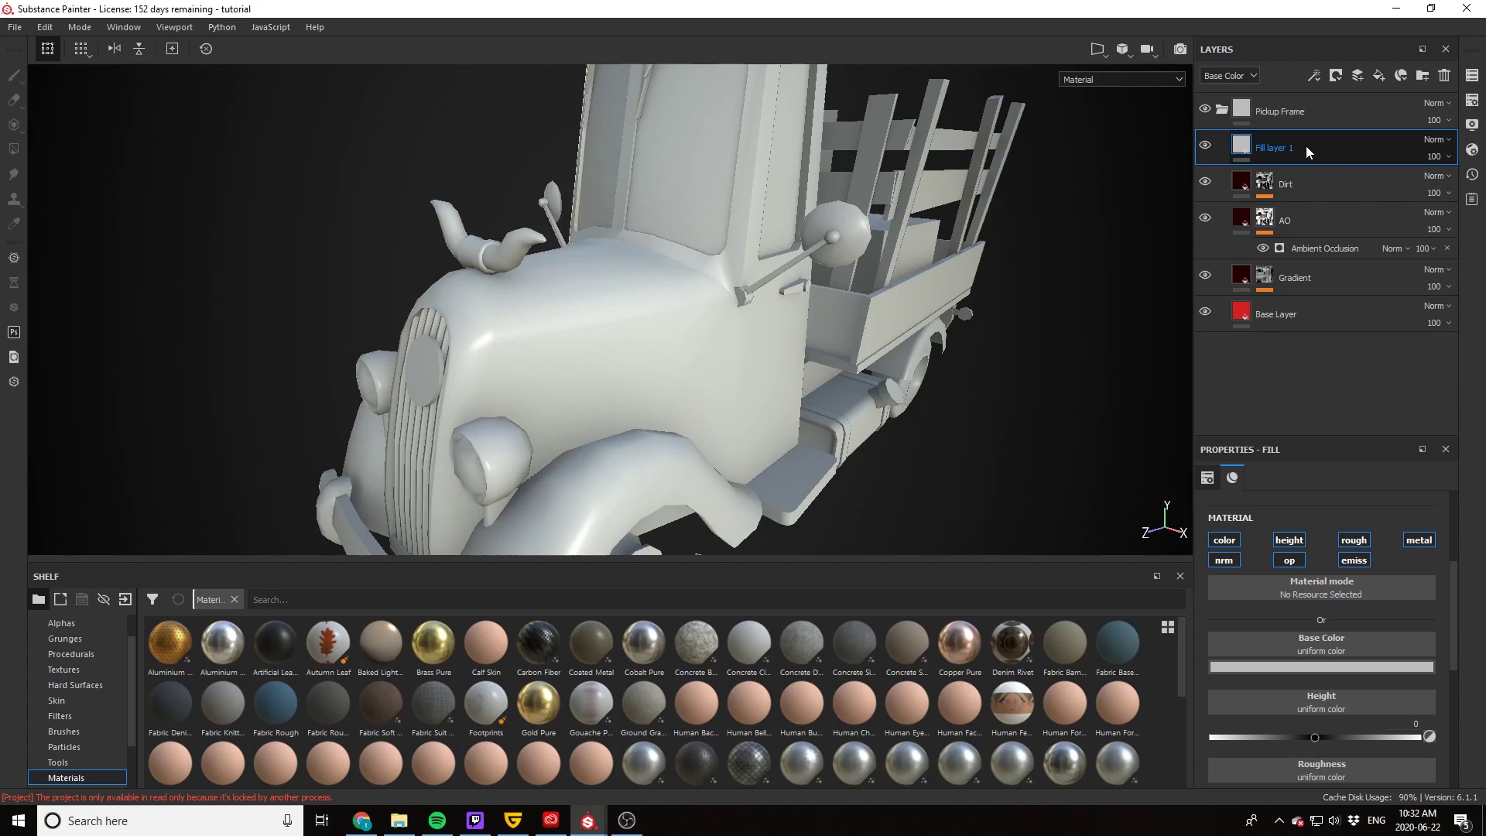
Step: Delete the unused fill layer above the Dirt layer and review the whole truck
key("Delete")
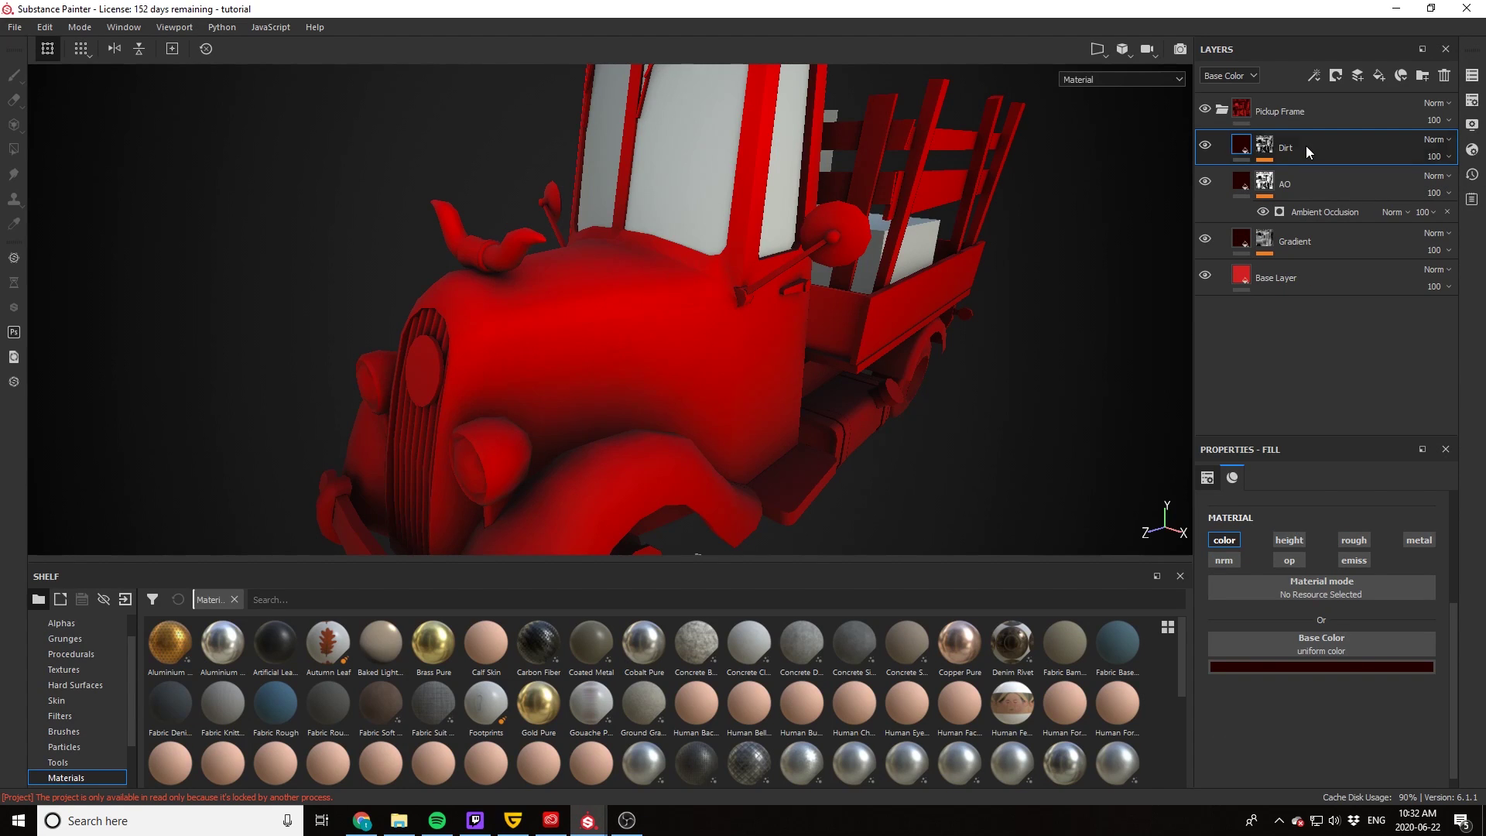
scroll(727, 336, "down", 5)
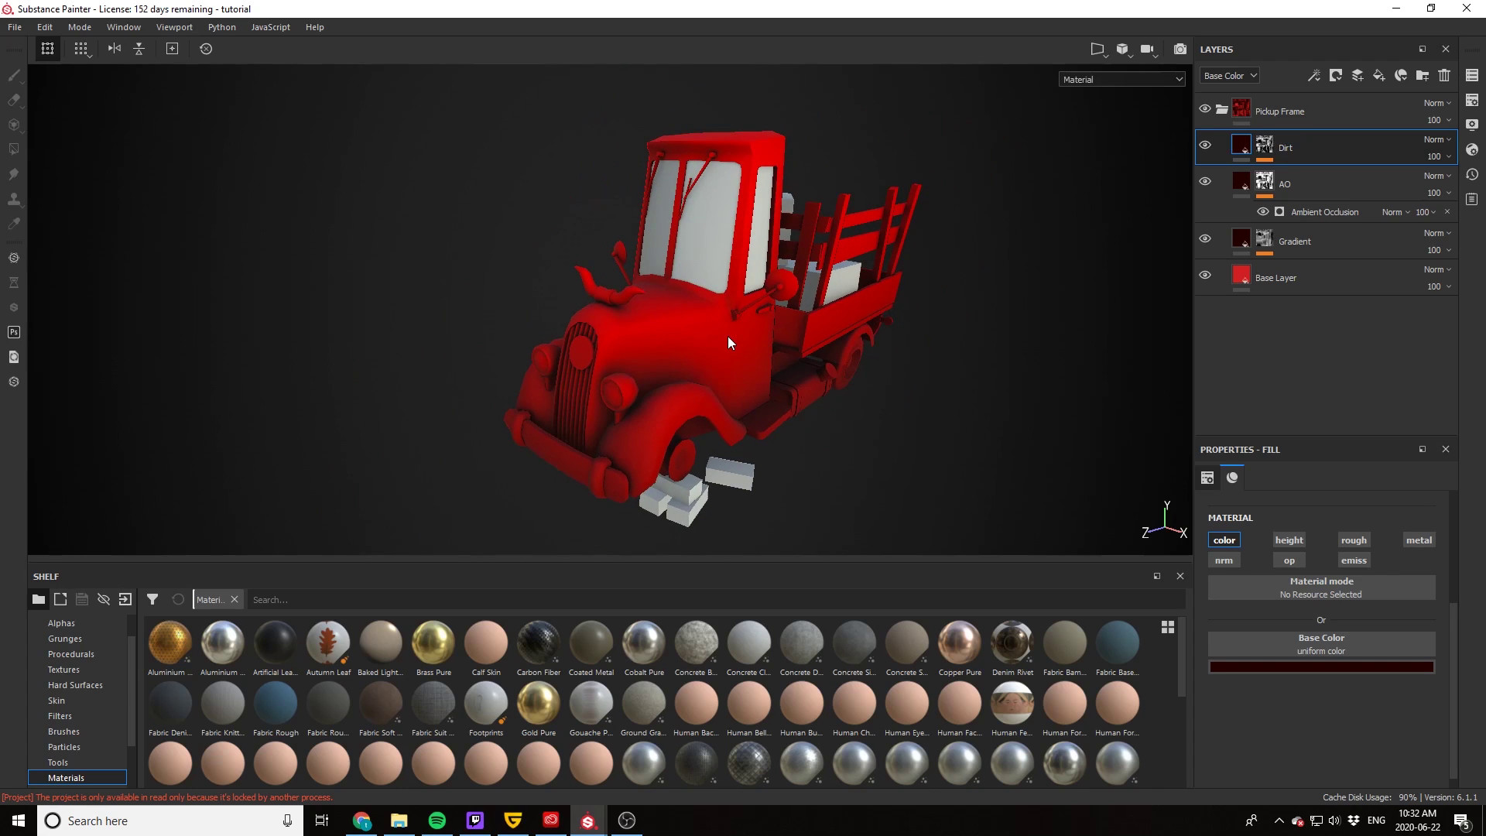
left_click_drag(752, 393, 600, 270, "alt")
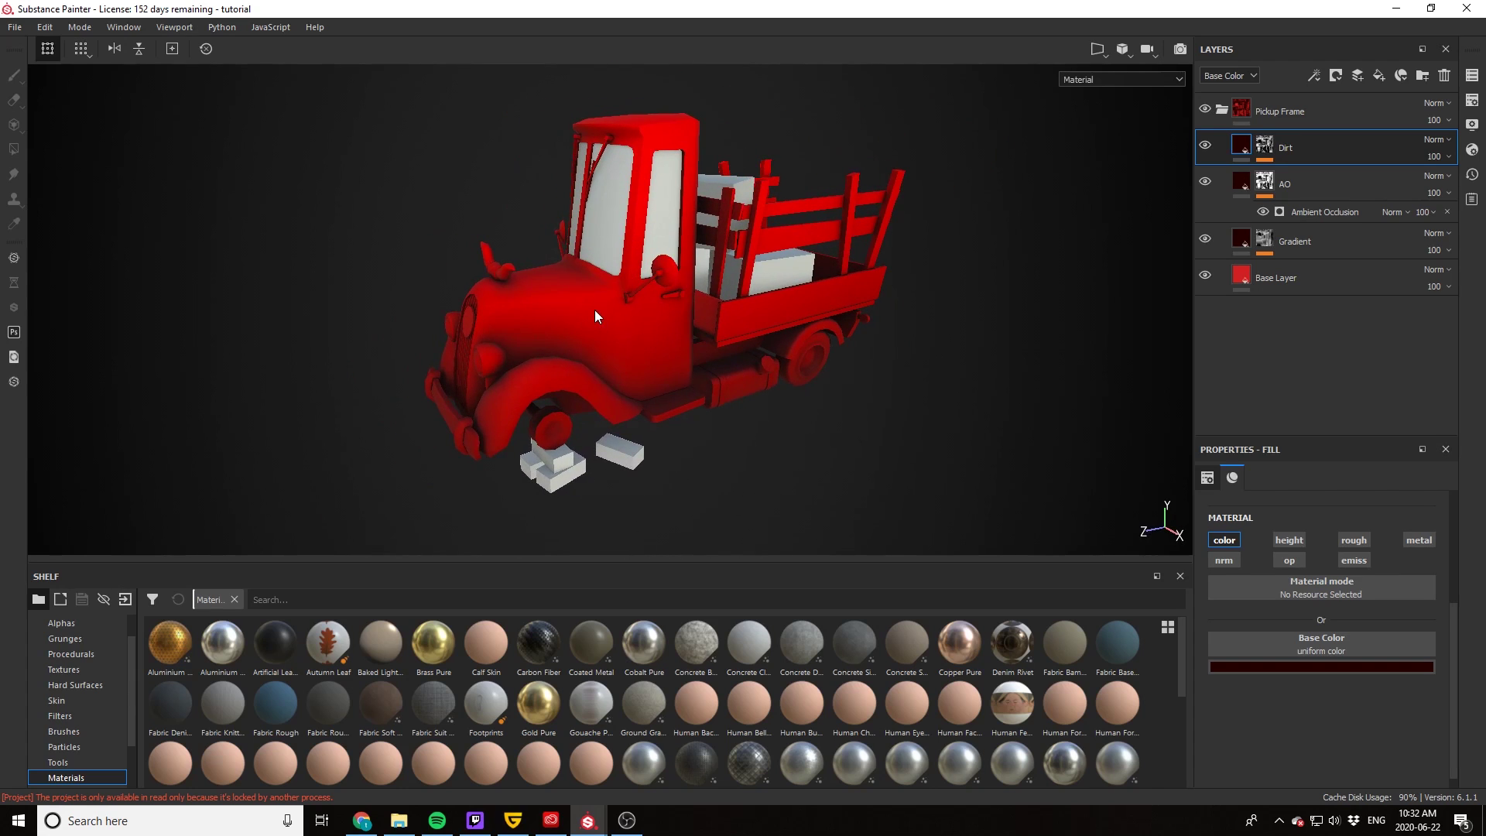
Step: Add a fill layer above the Dirt layer, set its blend mode to Soft light and keep only its color channel active
scroll(594, 310, "up", 4)
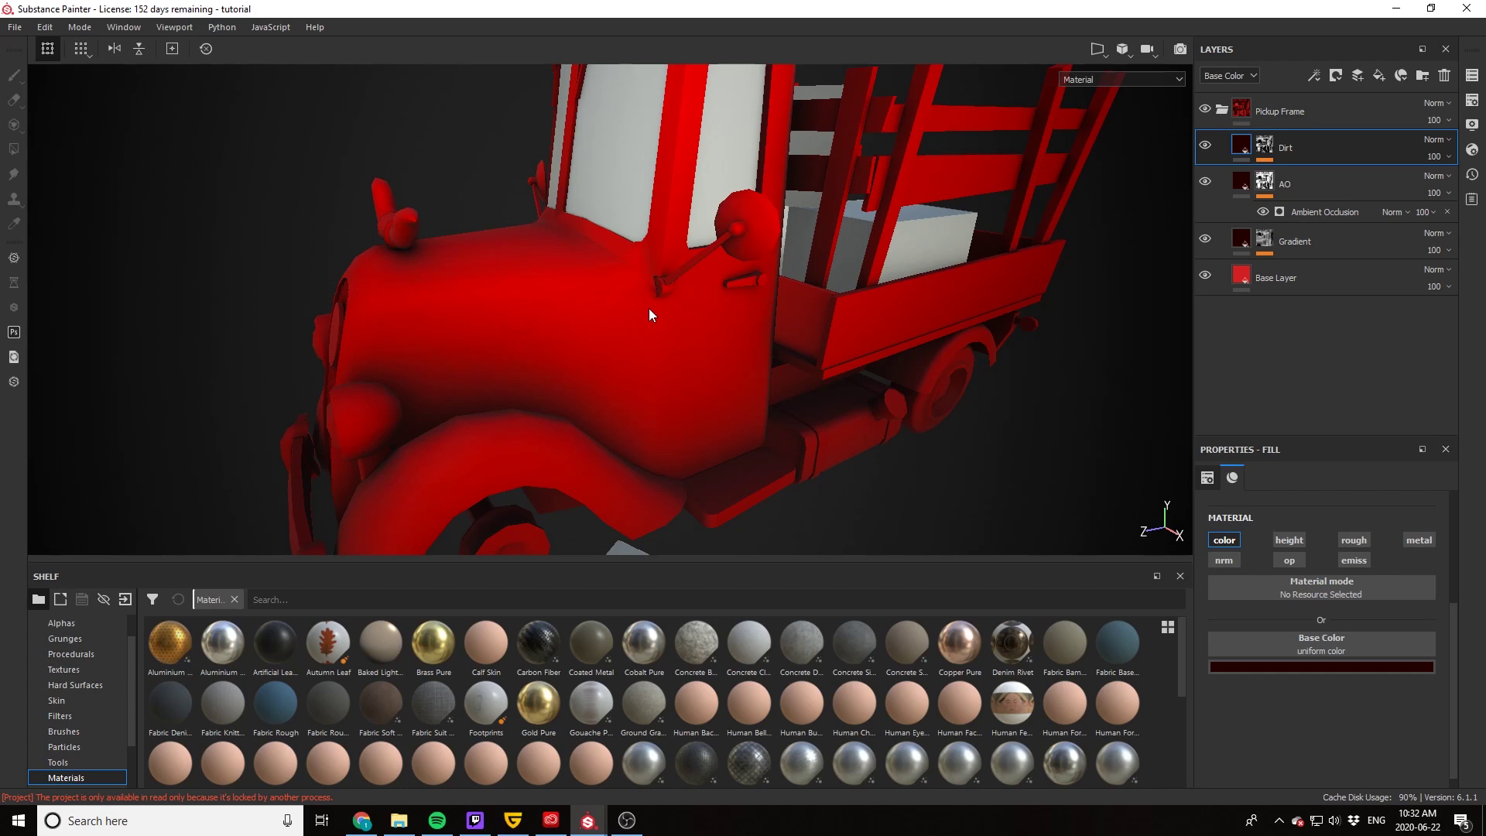
scroll(618, 328, "down", 6)
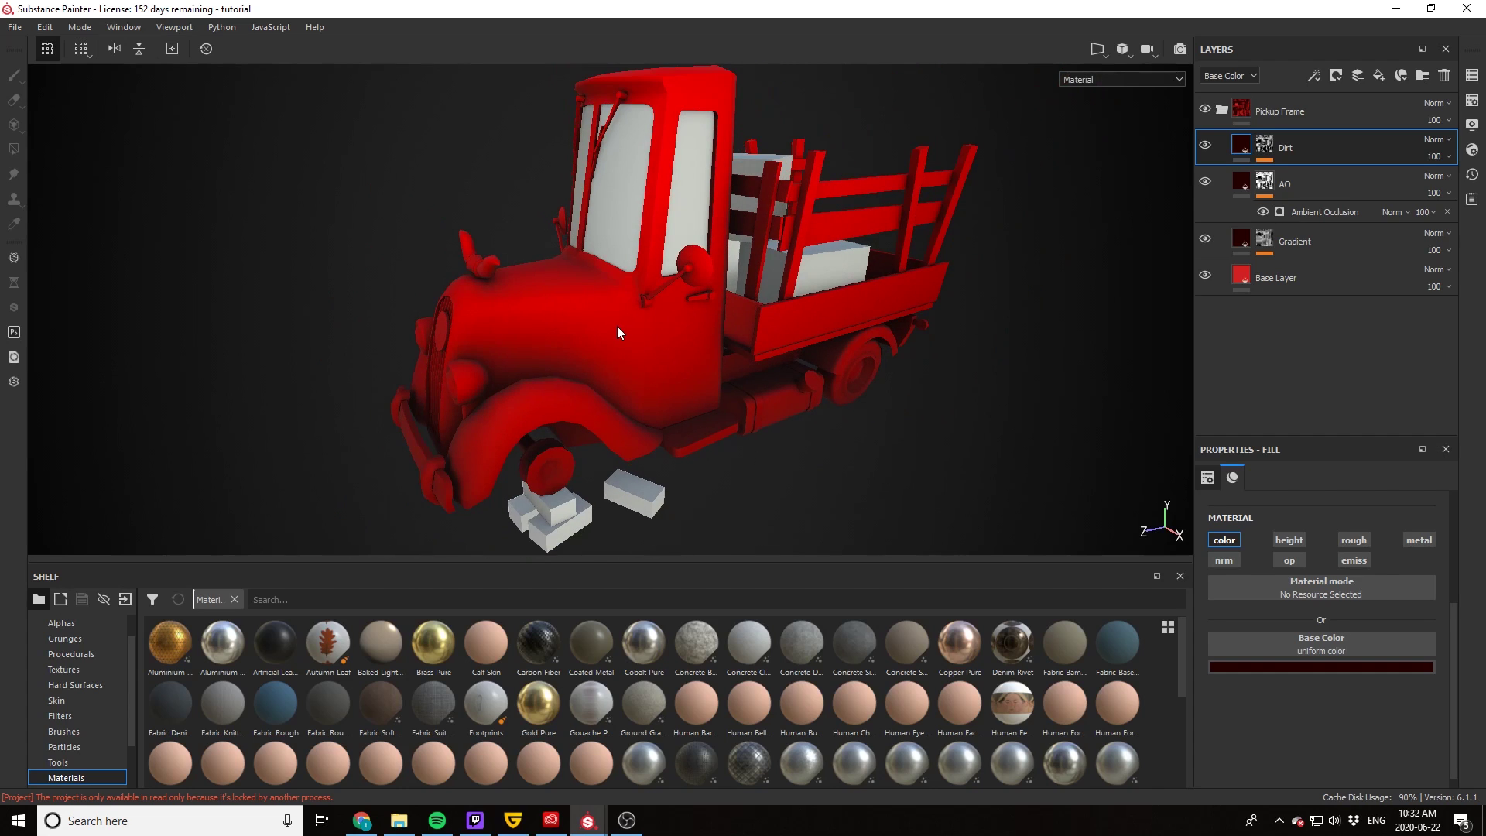
scroll(618, 333, "up", 4)
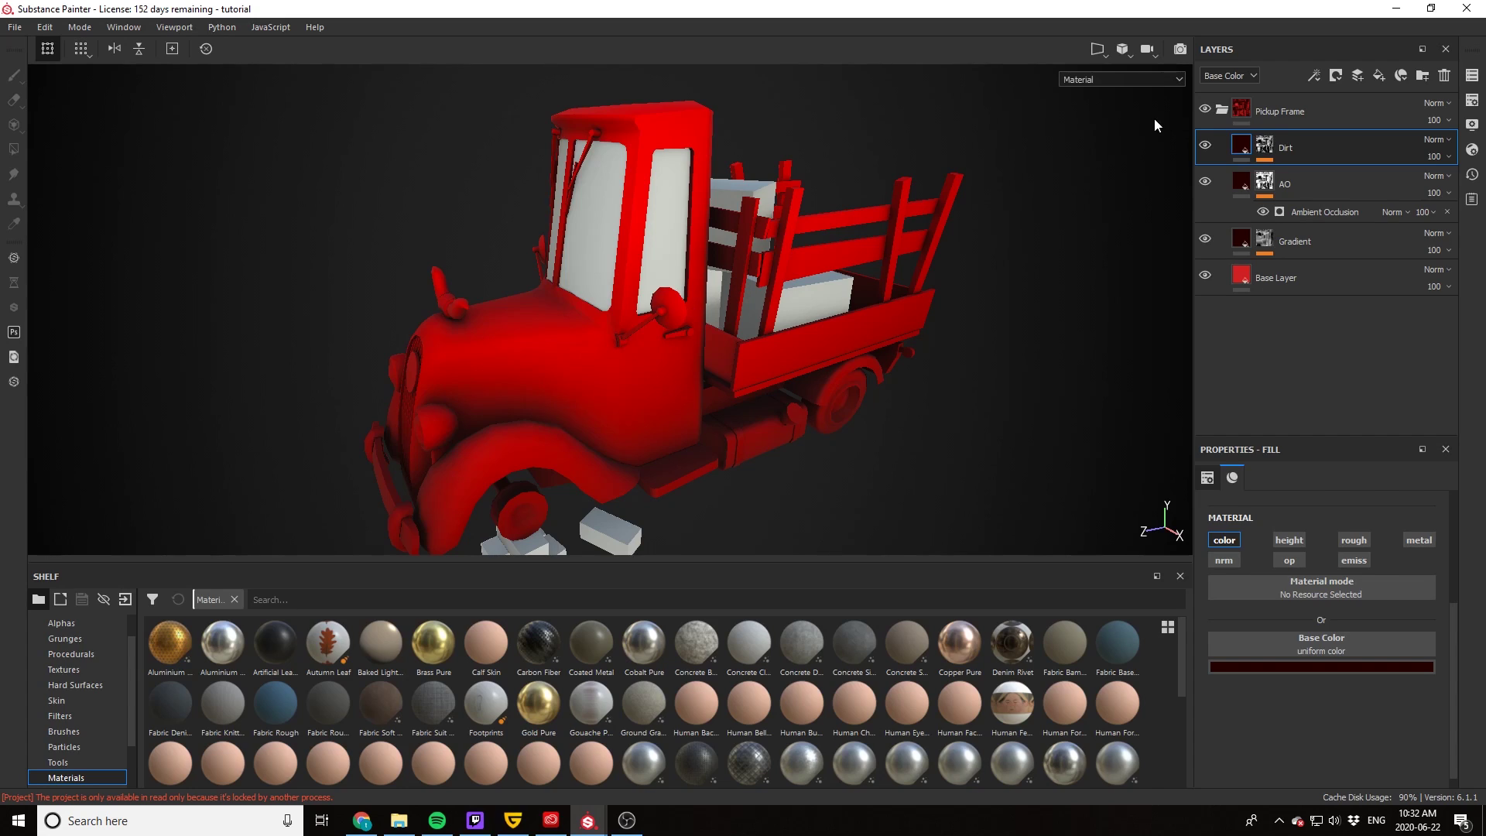
left_click(1378, 76)
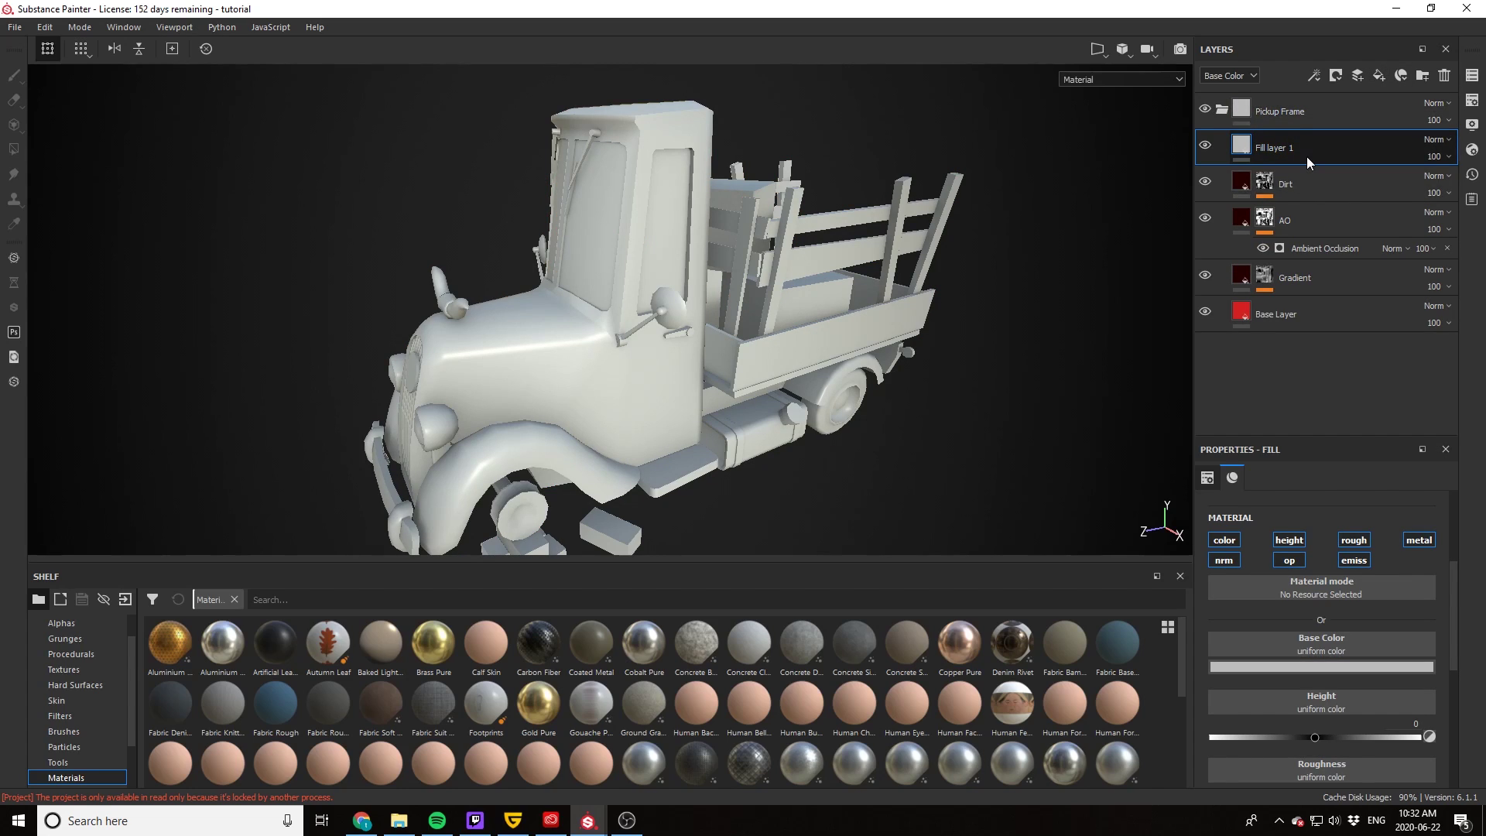
left_click(1433, 141)
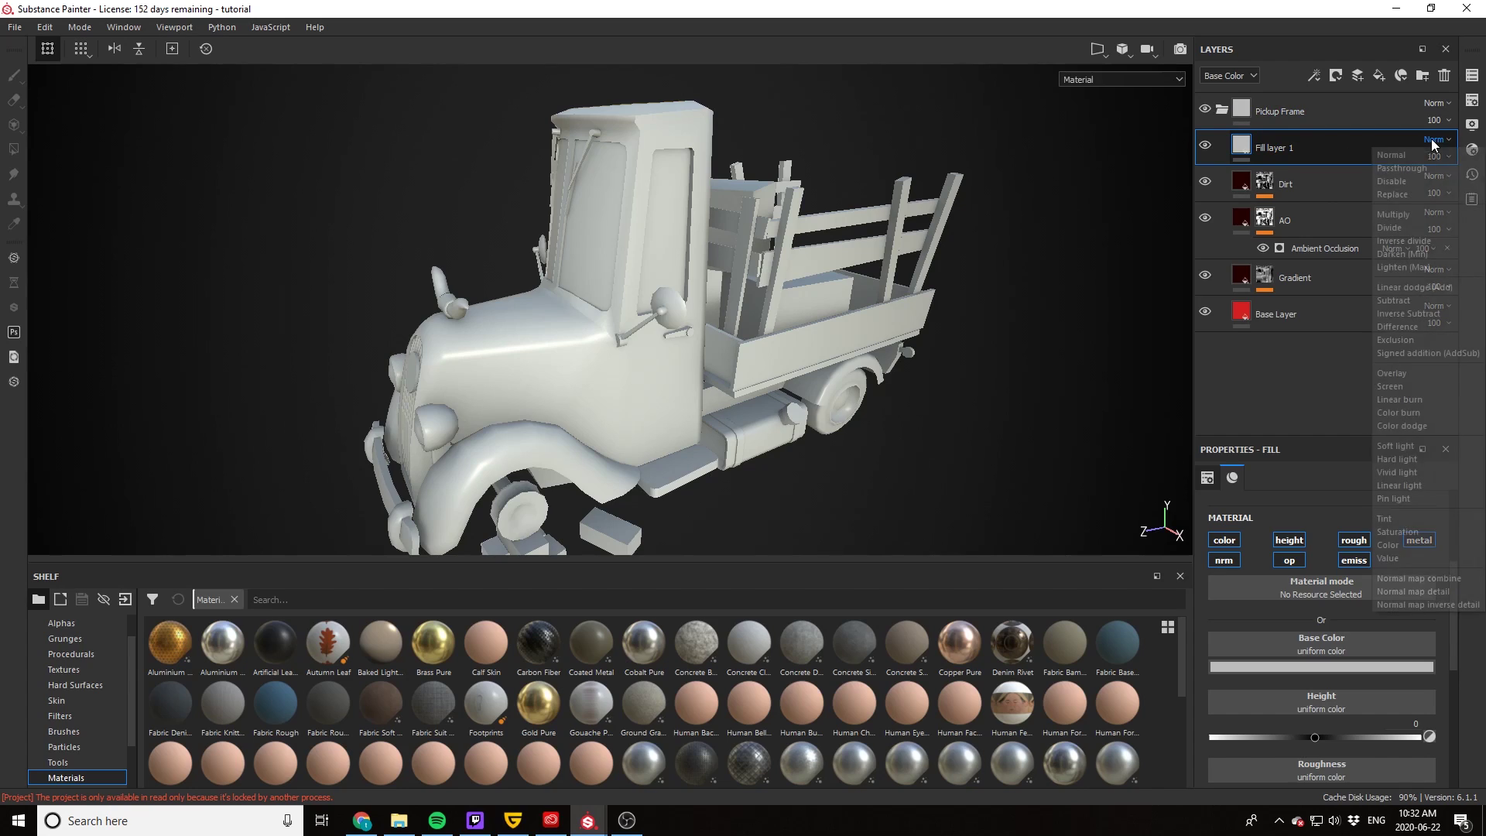
left_click(1386, 446)
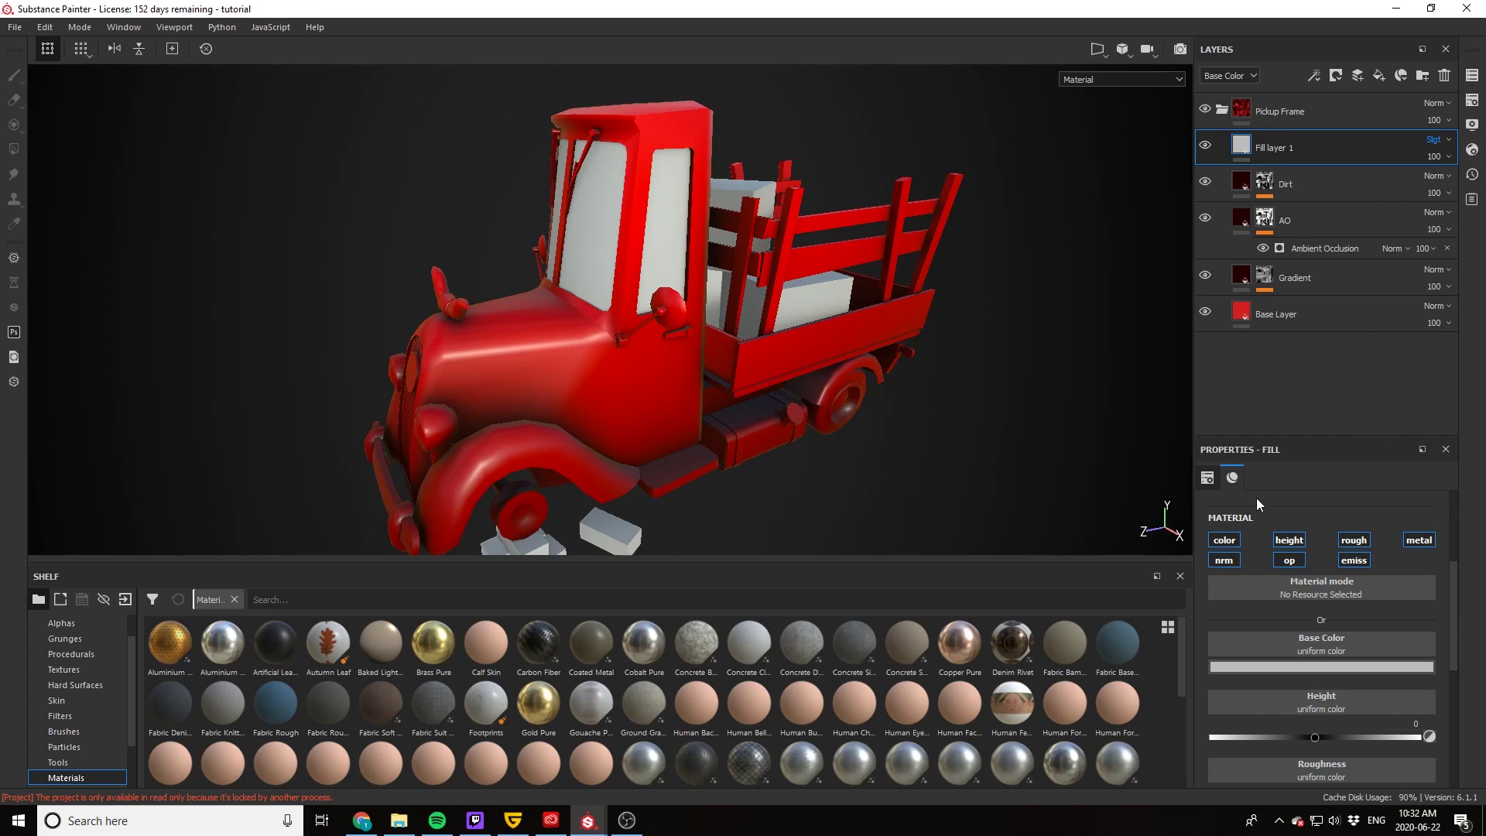
left_click(1220, 542)
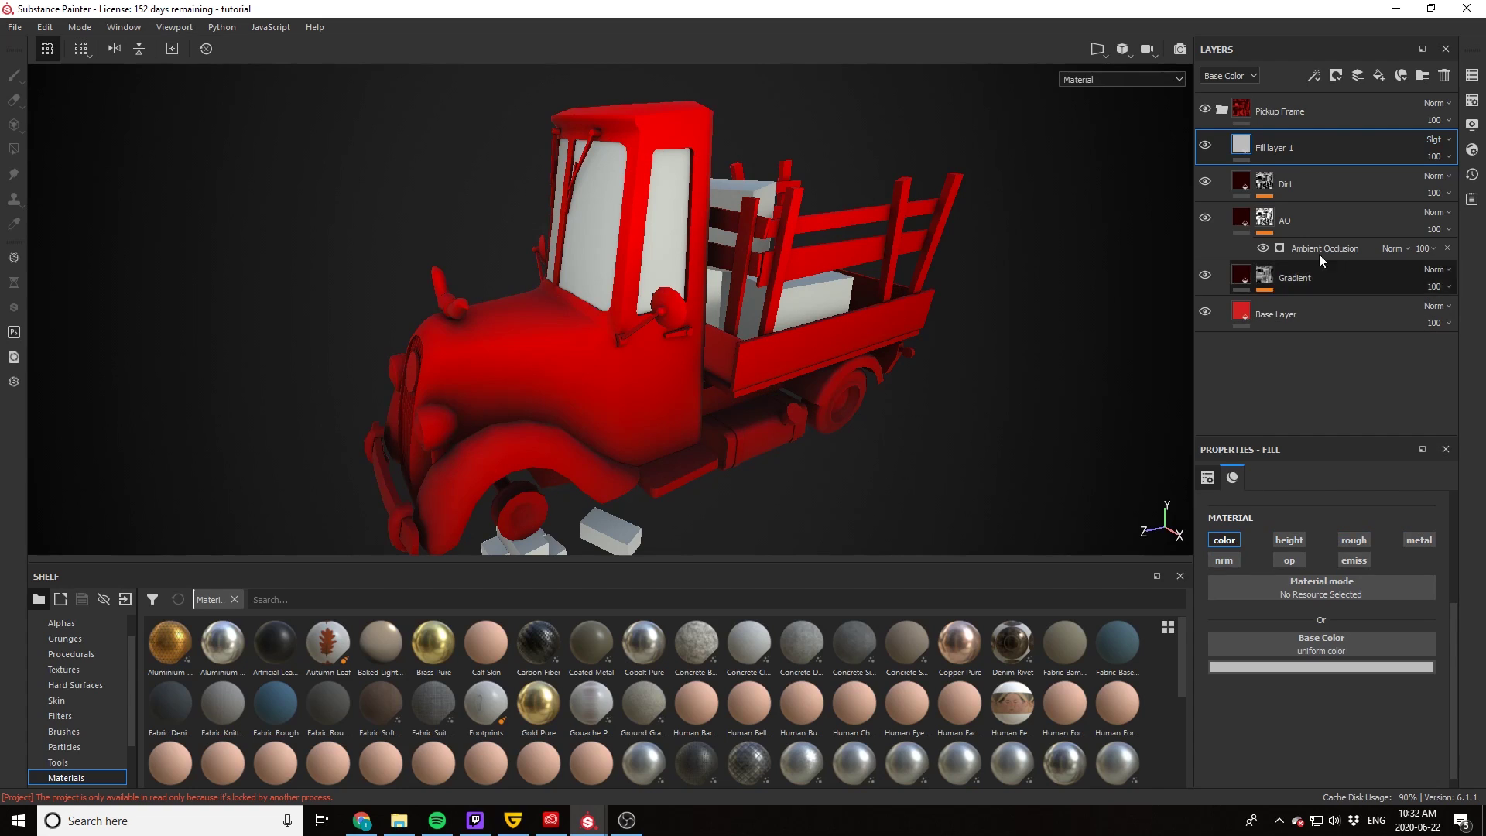
Step: Add a Baked Lighting Stylized filter to the new fill layer and limit the filter to the color channel
right_click(1340, 157)
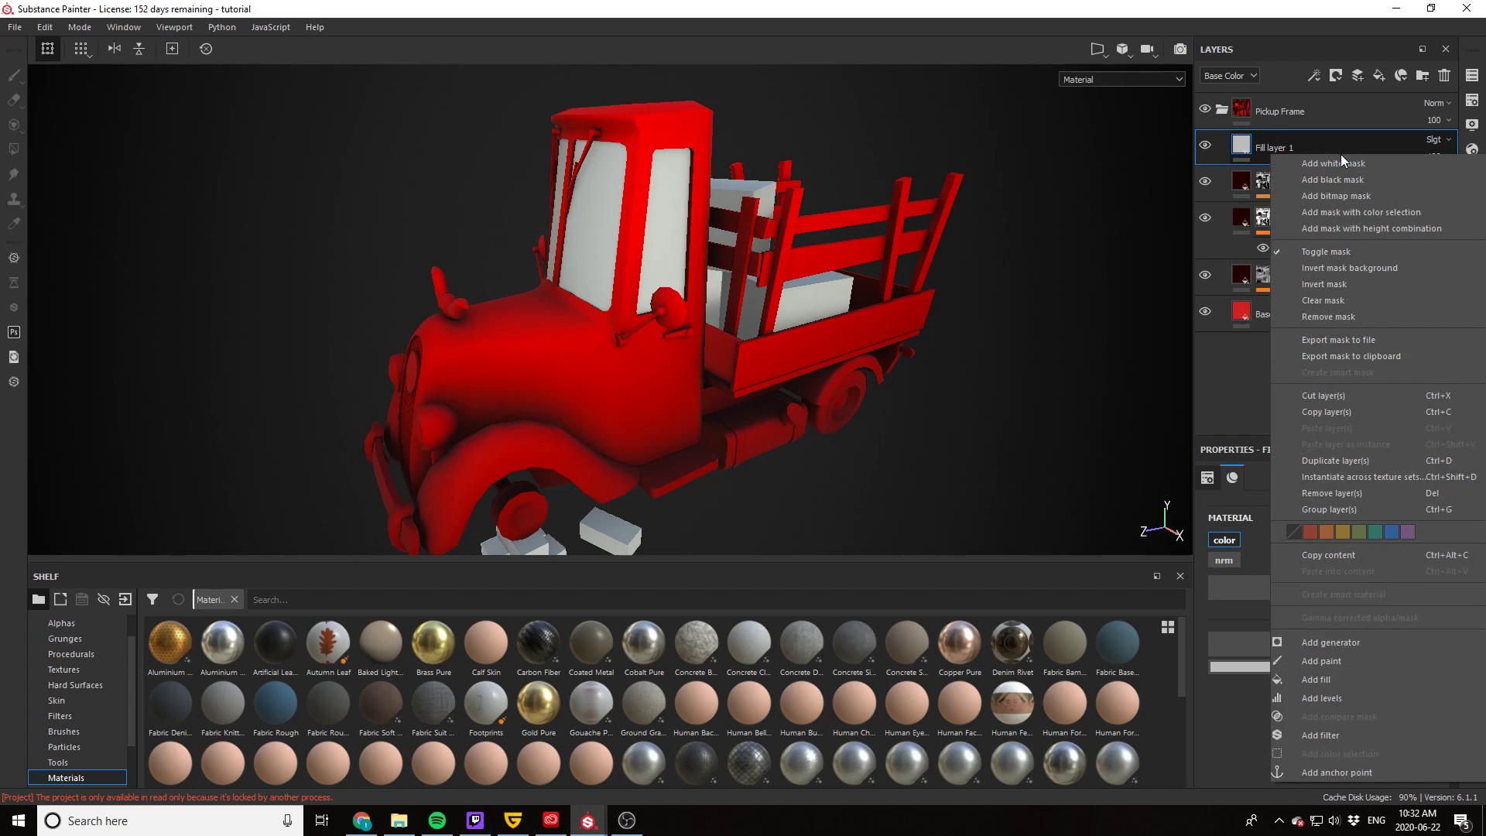
left_click(1331, 733)
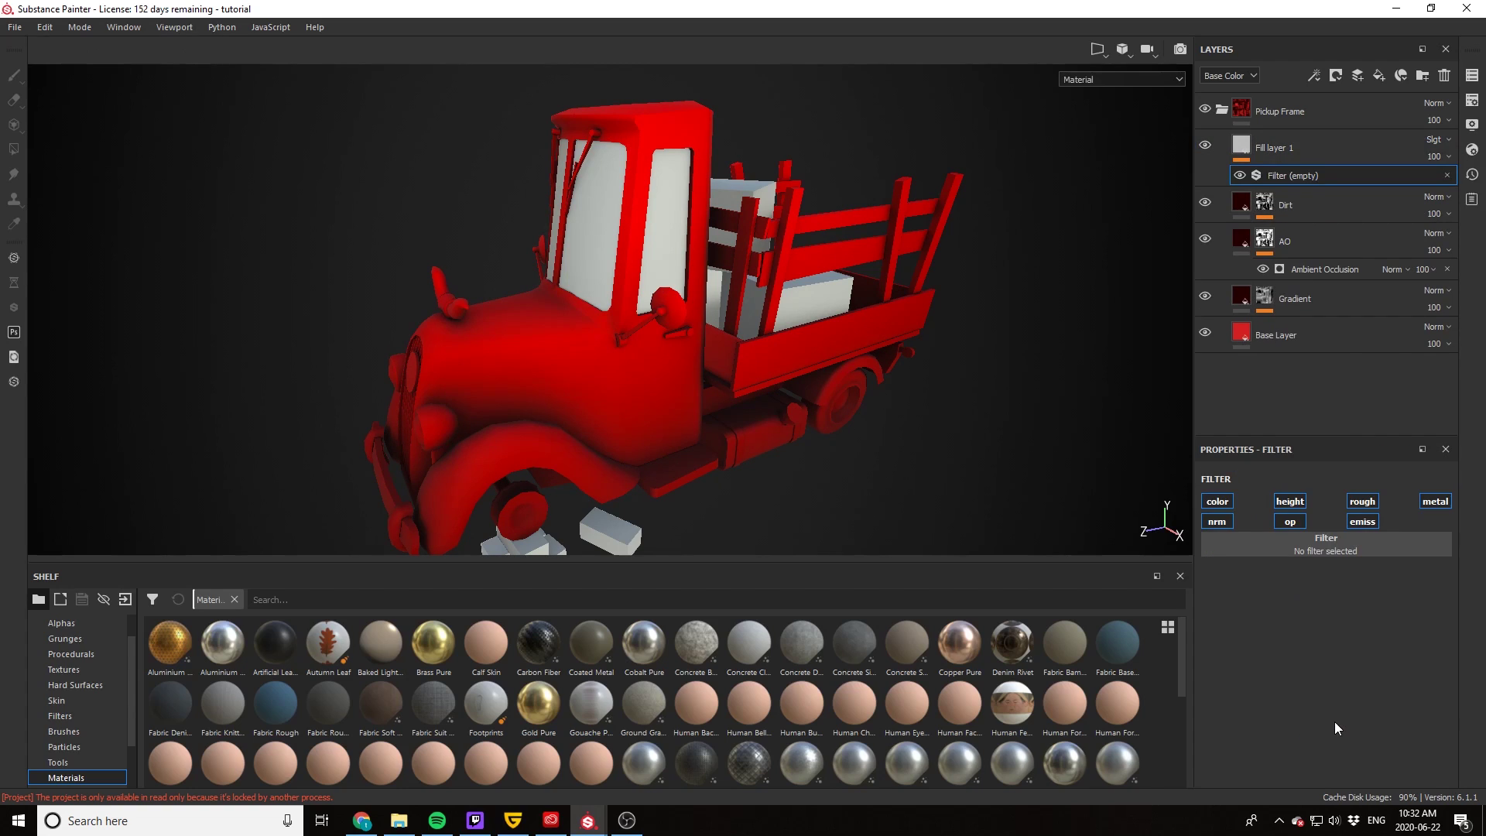
left_click(1306, 555)
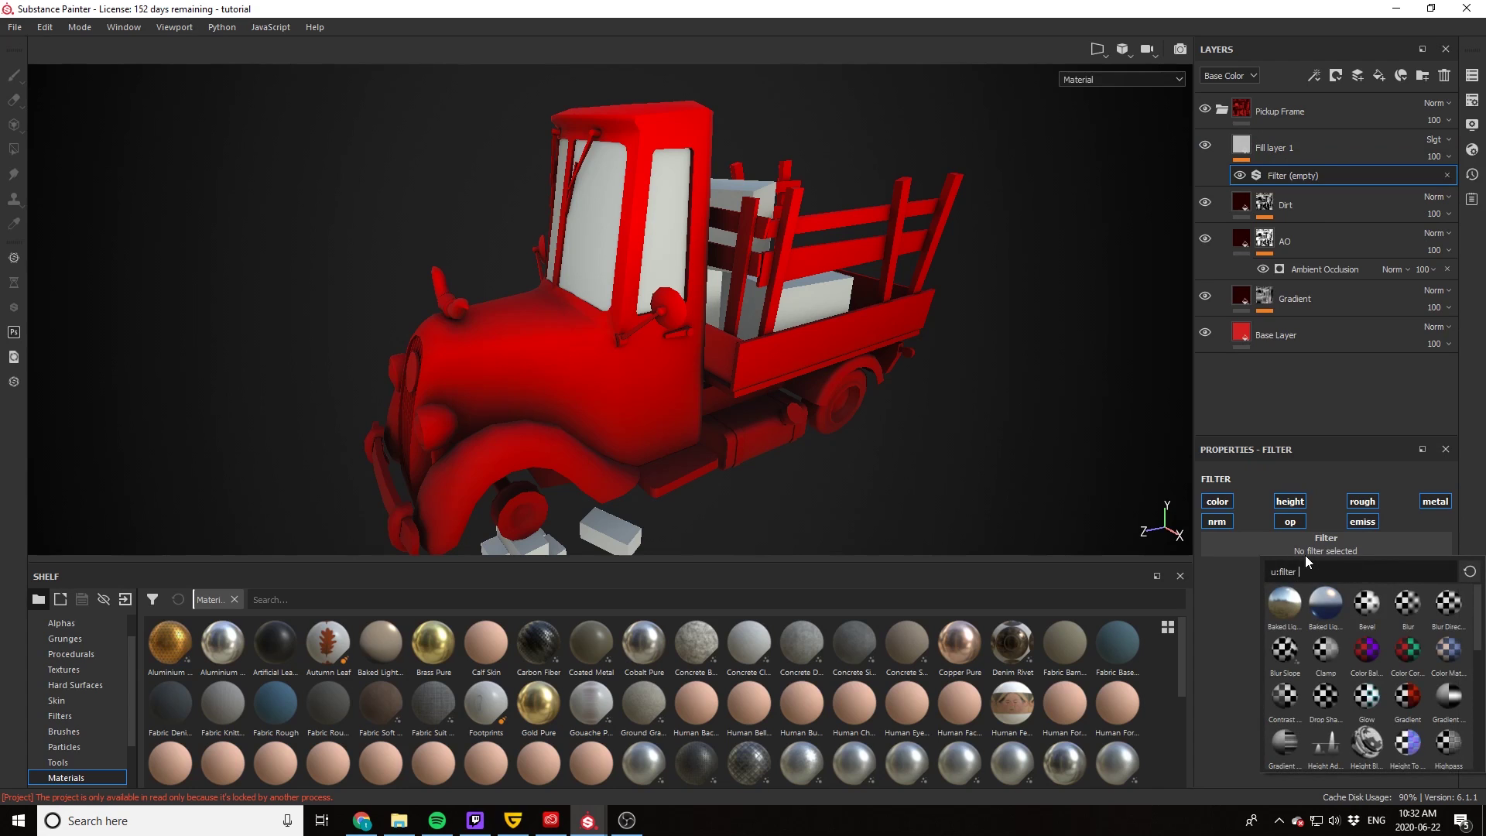
left_click(1322, 611)
left_click_drag(913, 442, 587, 263, "alt")
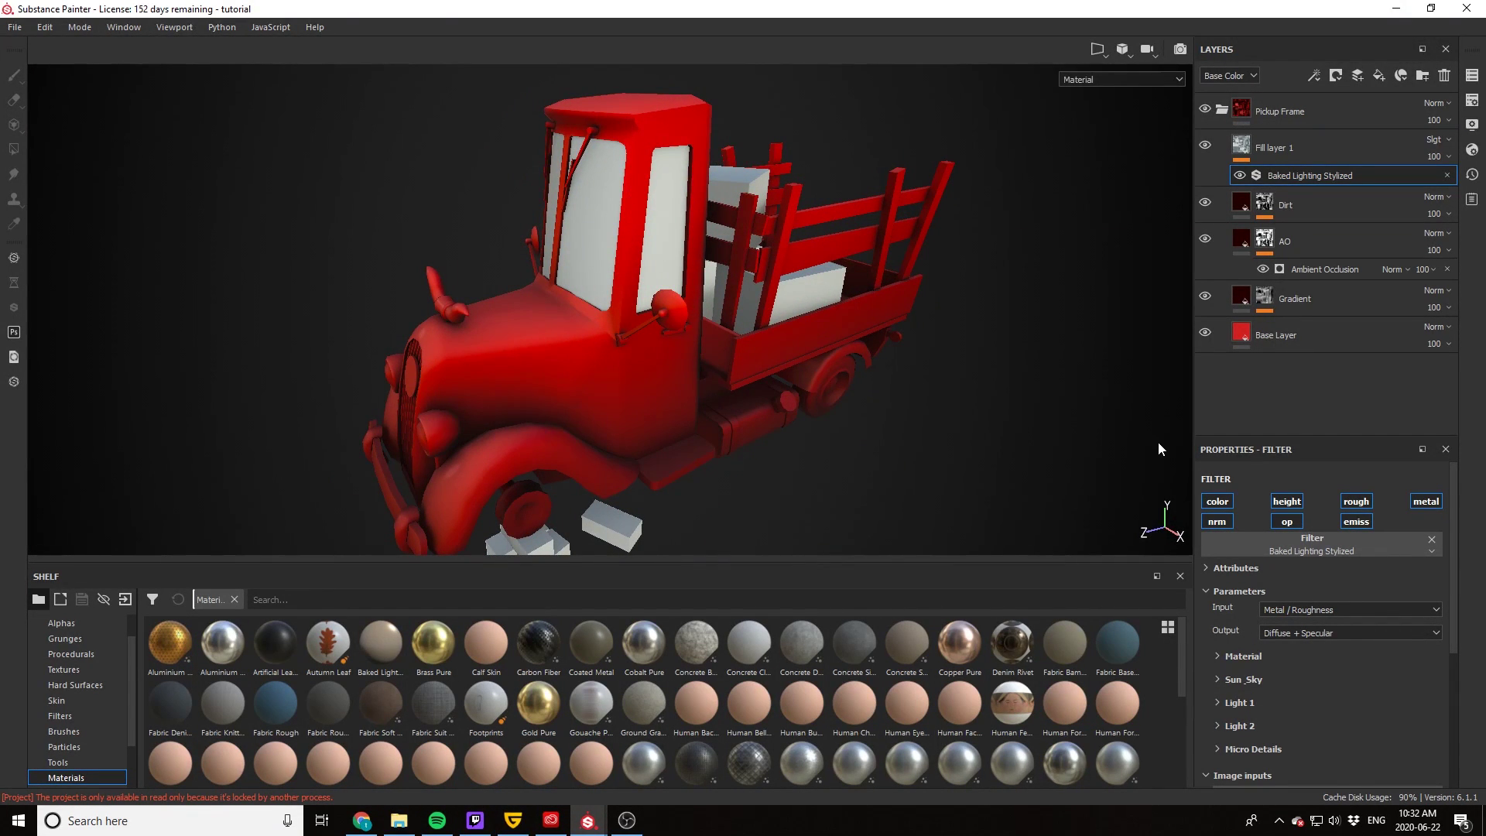
left_click_drag(861, 354, 761, 375, "alt")
left_click(1216, 501)
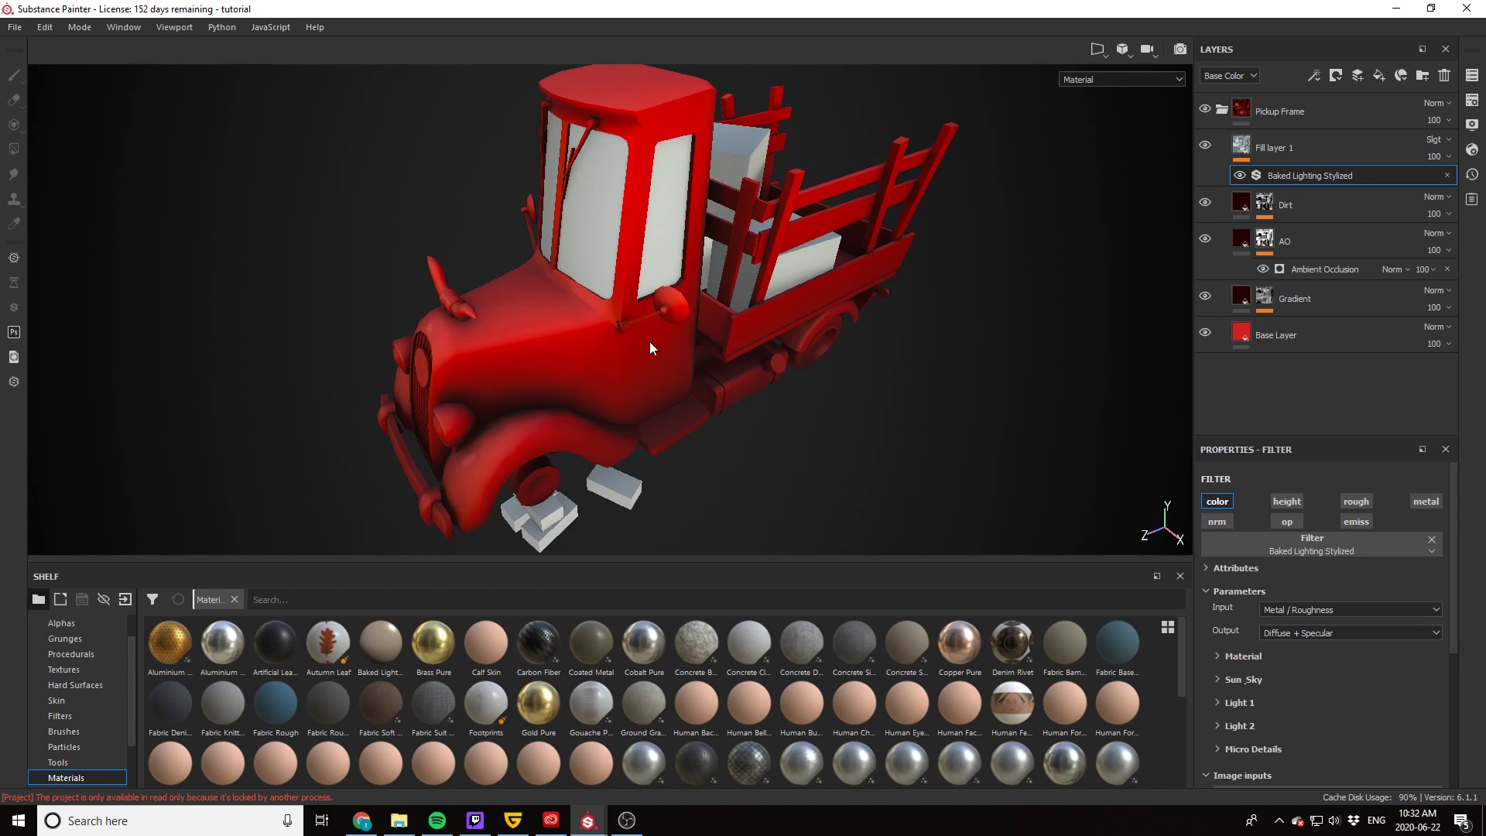
left_click_drag(653, 346, 613, 361, "alt")
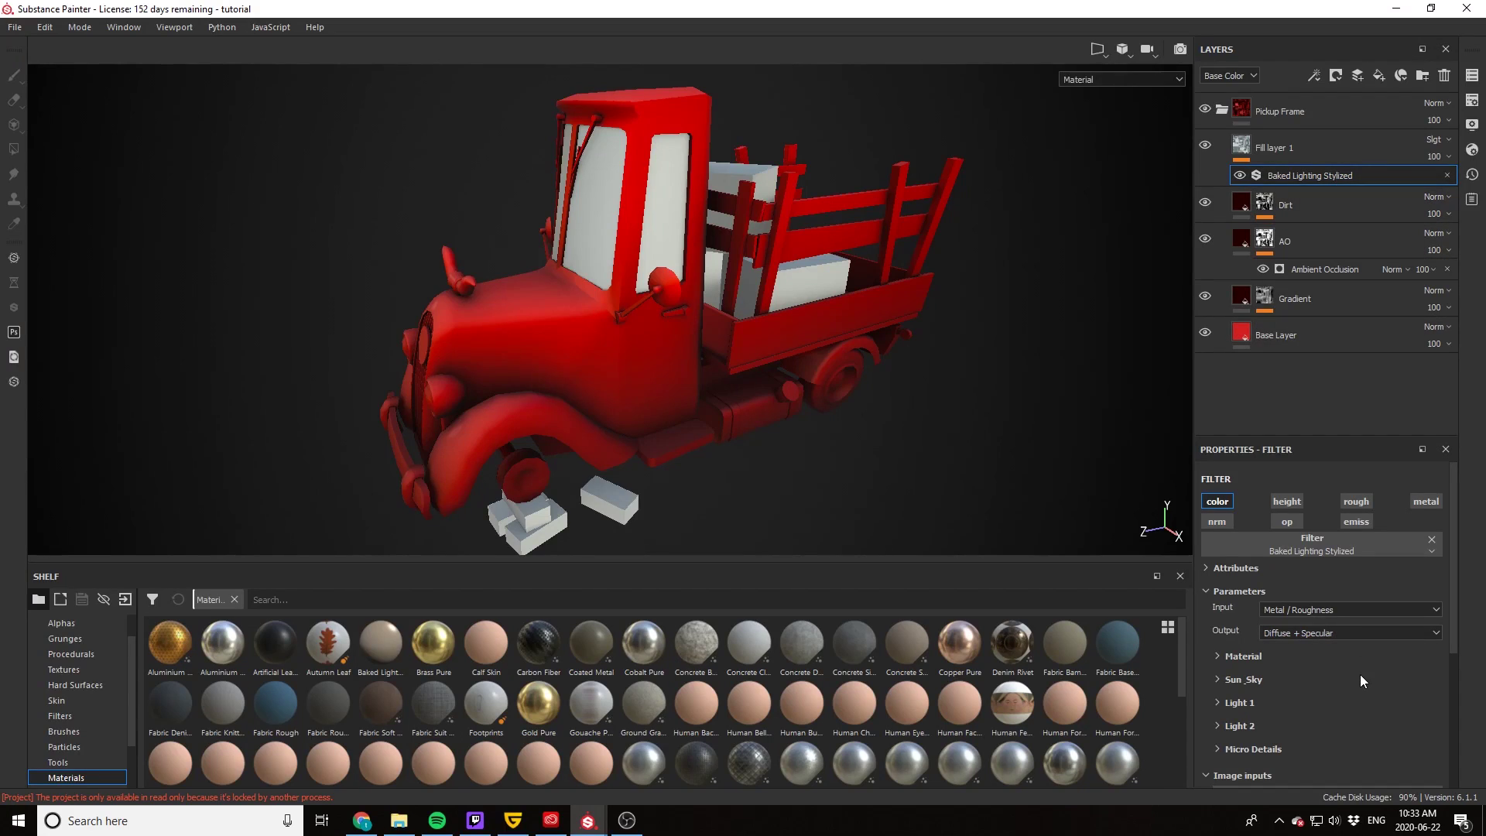
Step: Set the baked-lighting fill layer's opacity to 72 and check the truck's shading
left_click(1434, 157)
mouse_move(1461, 186)
left_mouse_down()
mouse_move(1447, 187)
mouse_move(1460, 191)
left_mouse_up()
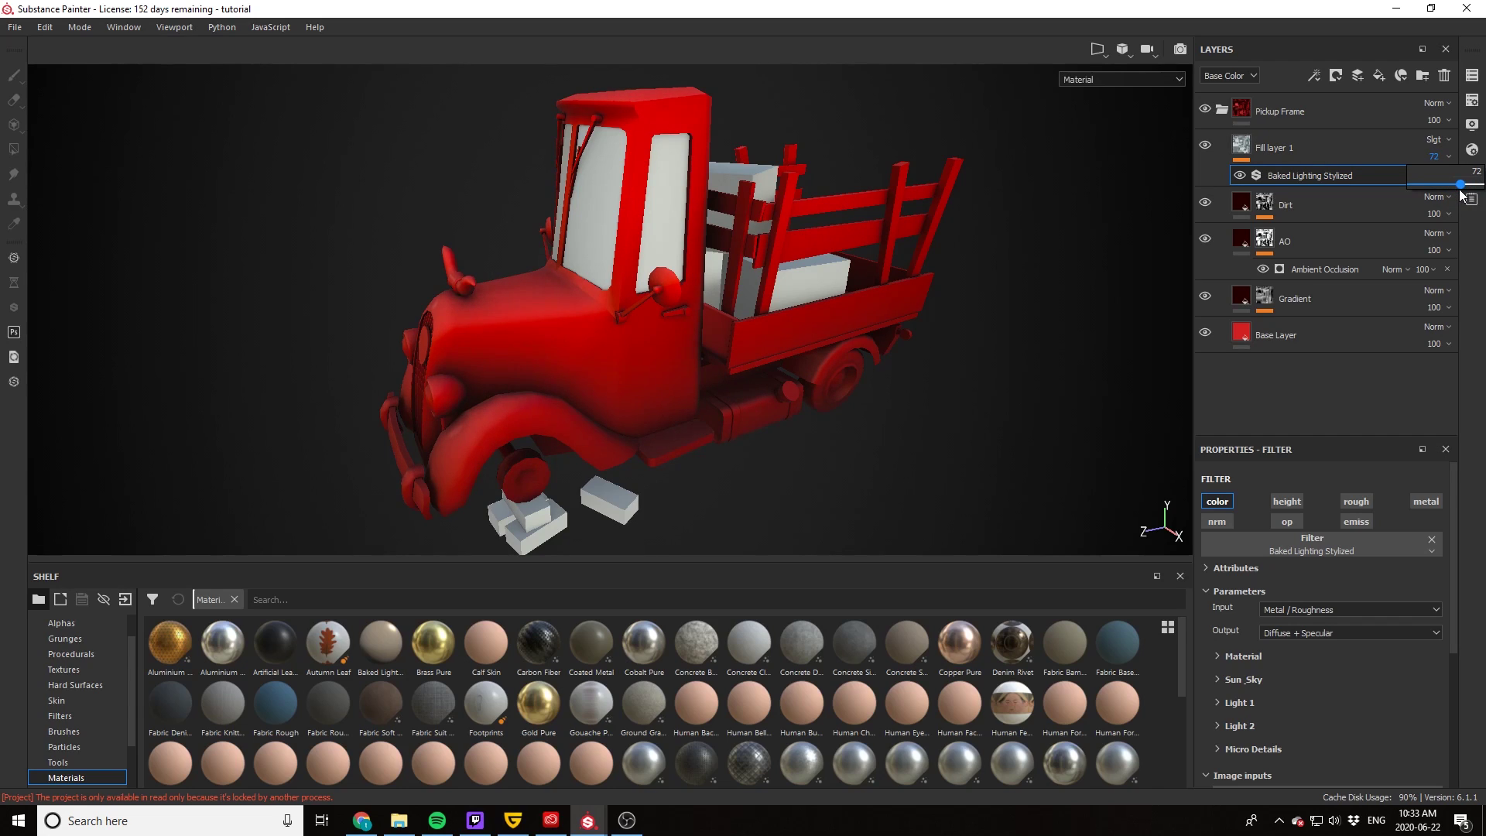
left_click_drag(827, 267, 855, 252, "alt")
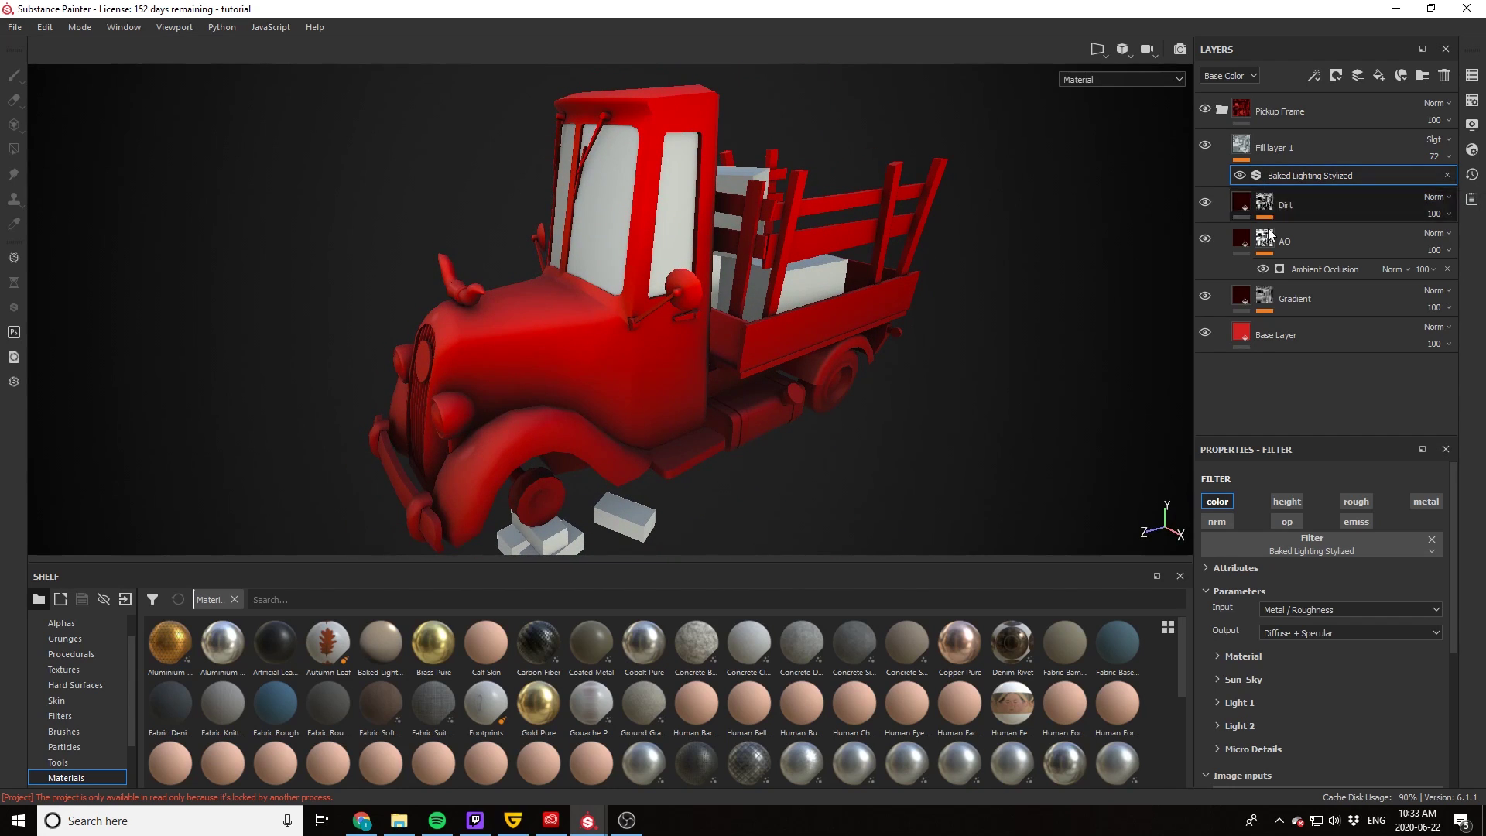
Step: Expand the lighting filter's Sun_Sky parameters and switch the viewport to Base Color display to inspect the baked lighting
left_click(1218, 679)
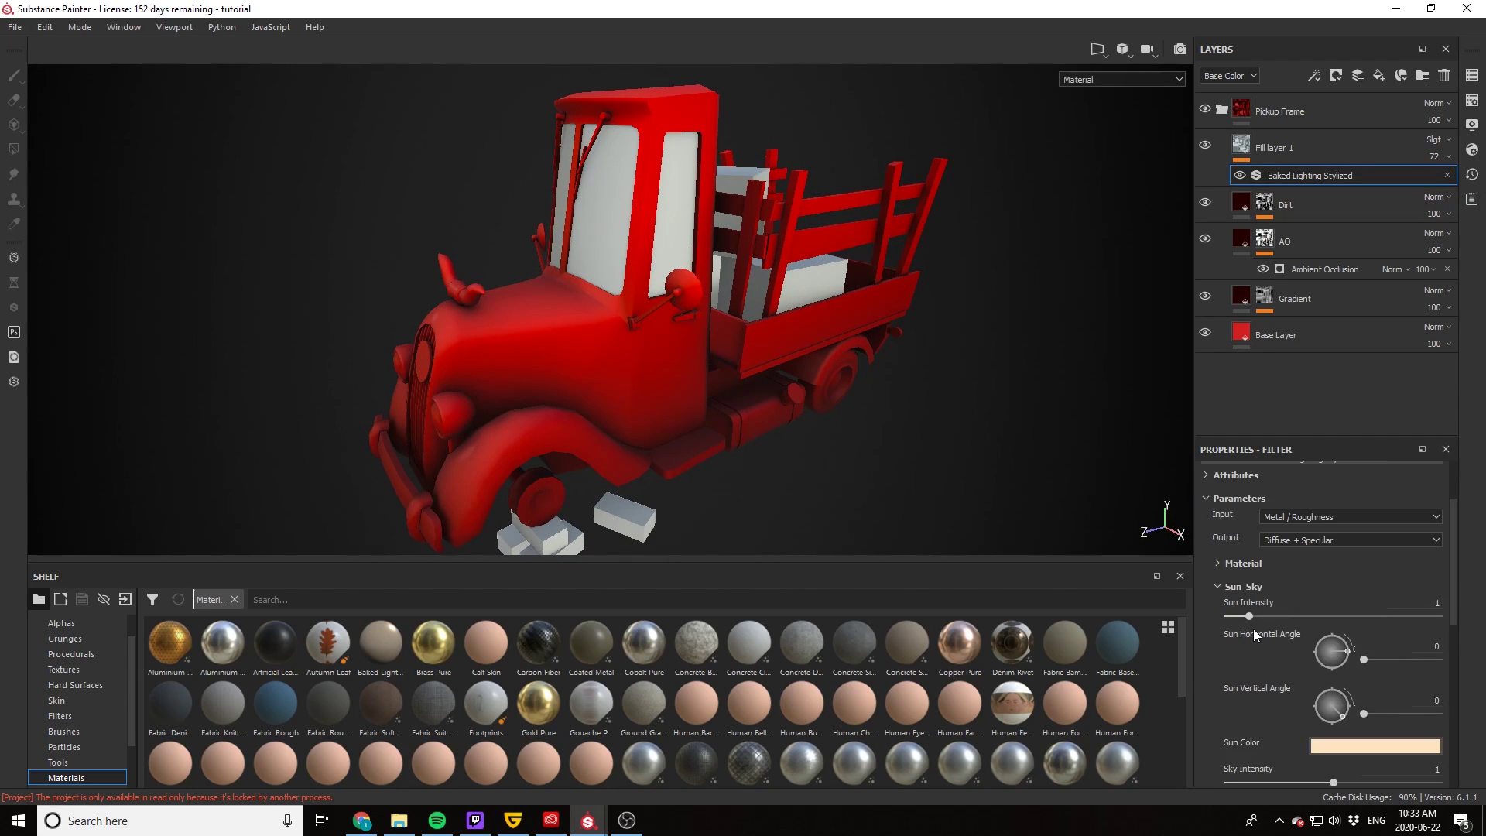
mouse_move(1252, 616)
left_mouse_down()
mouse_move(1264, 619)
mouse_move(1249, 623)
left_mouse_up()
left_click(1070, 80)
left_click(1092, 122)
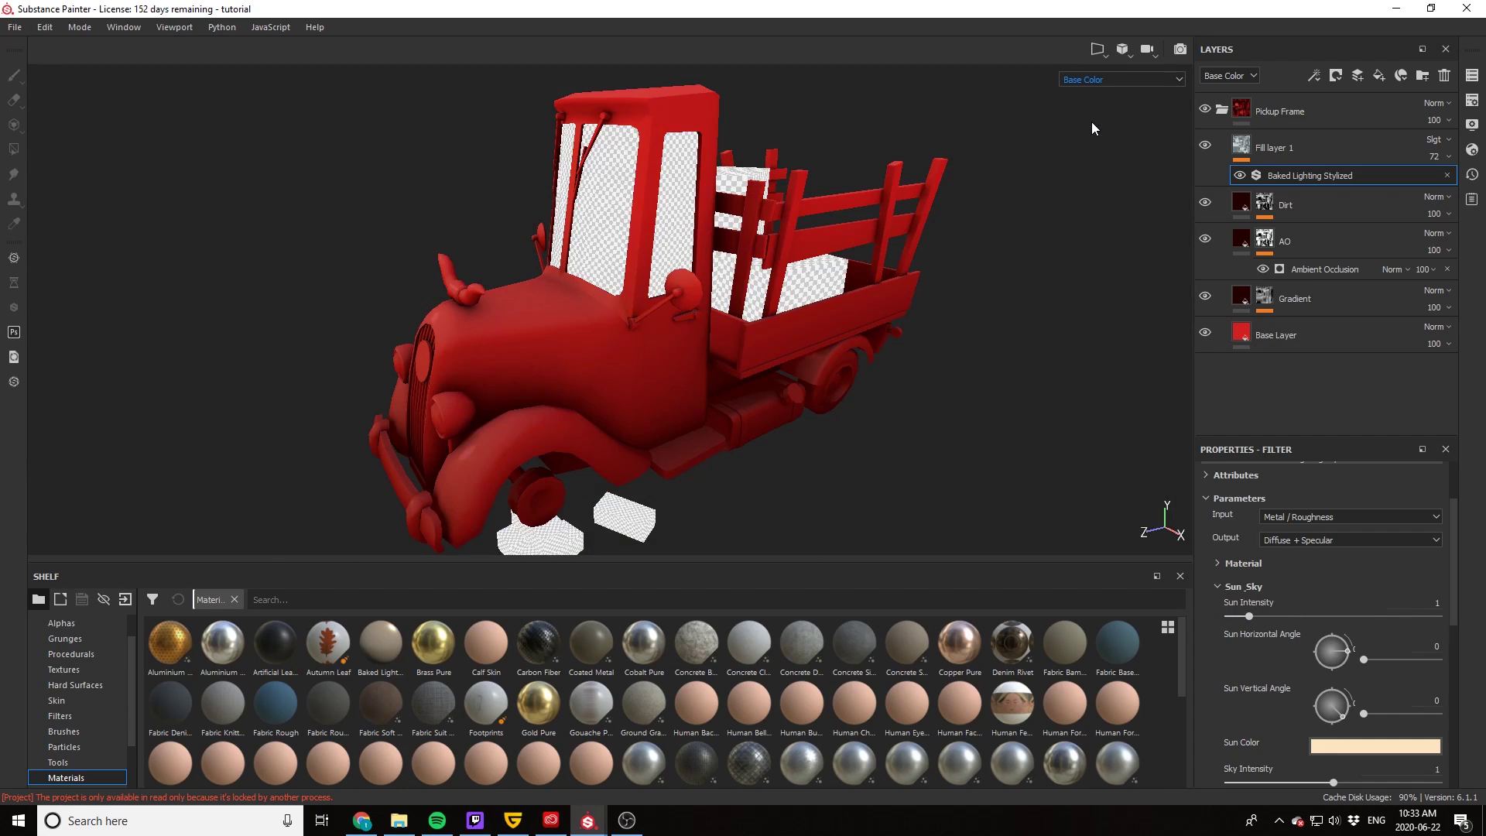
left_click_drag(629, 312, 678, 323, "alt")
left_click_drag(850, 247, 743, 291, "alt")
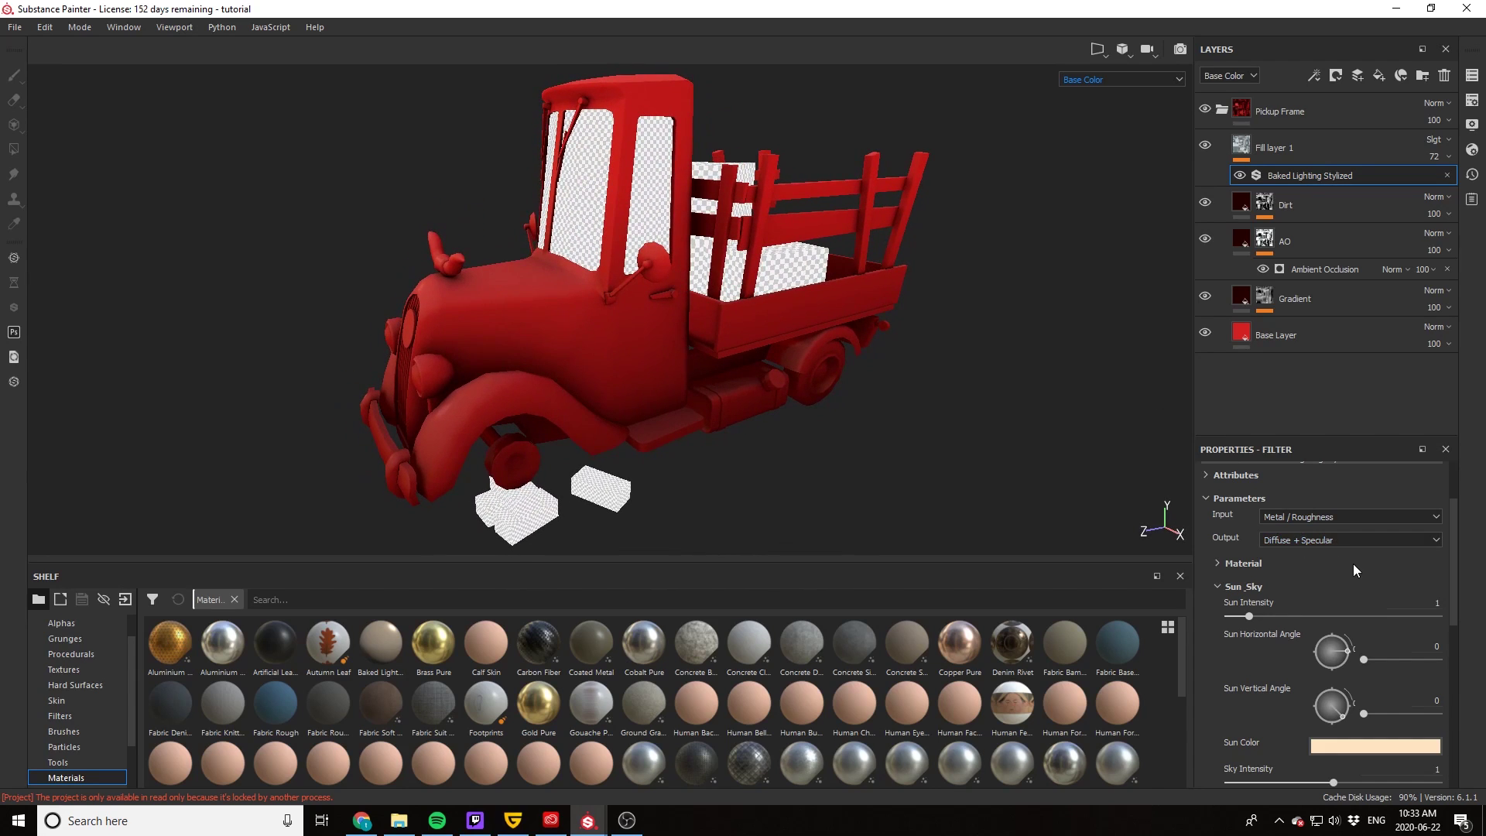
Step: Change the filter's sun color to a yellow-green with RGB 0.917, 0.958, 0.437 and inspect the truck's front
scroll(1358, 657, "down", 1)
left_click(1351, 699)
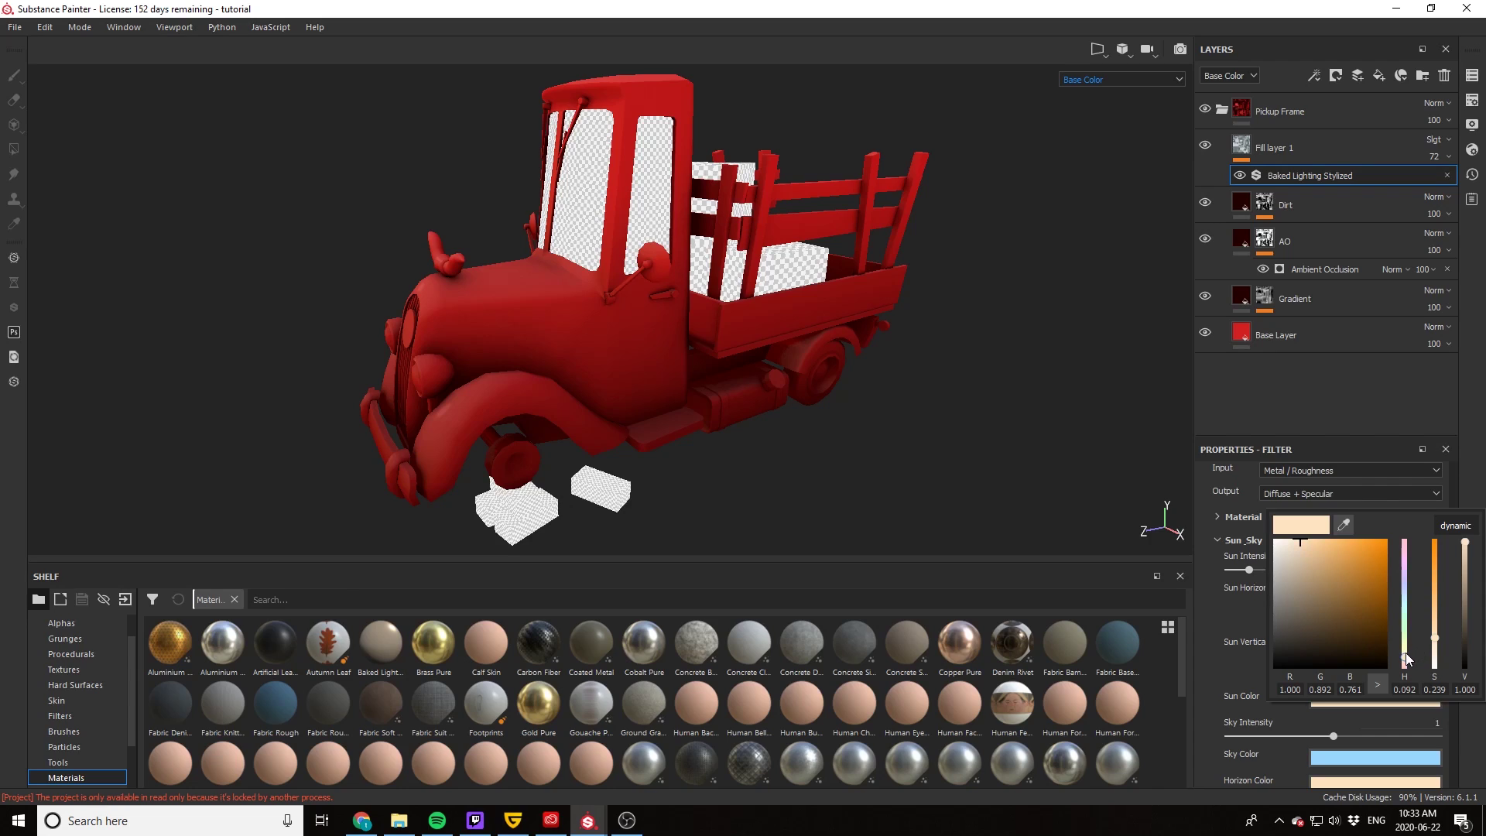
mouse_move(1406, 653)
left_mouse_down()
mouse_move(1404, 628)
mouse_move(1403, 650)
left_mouse_up()
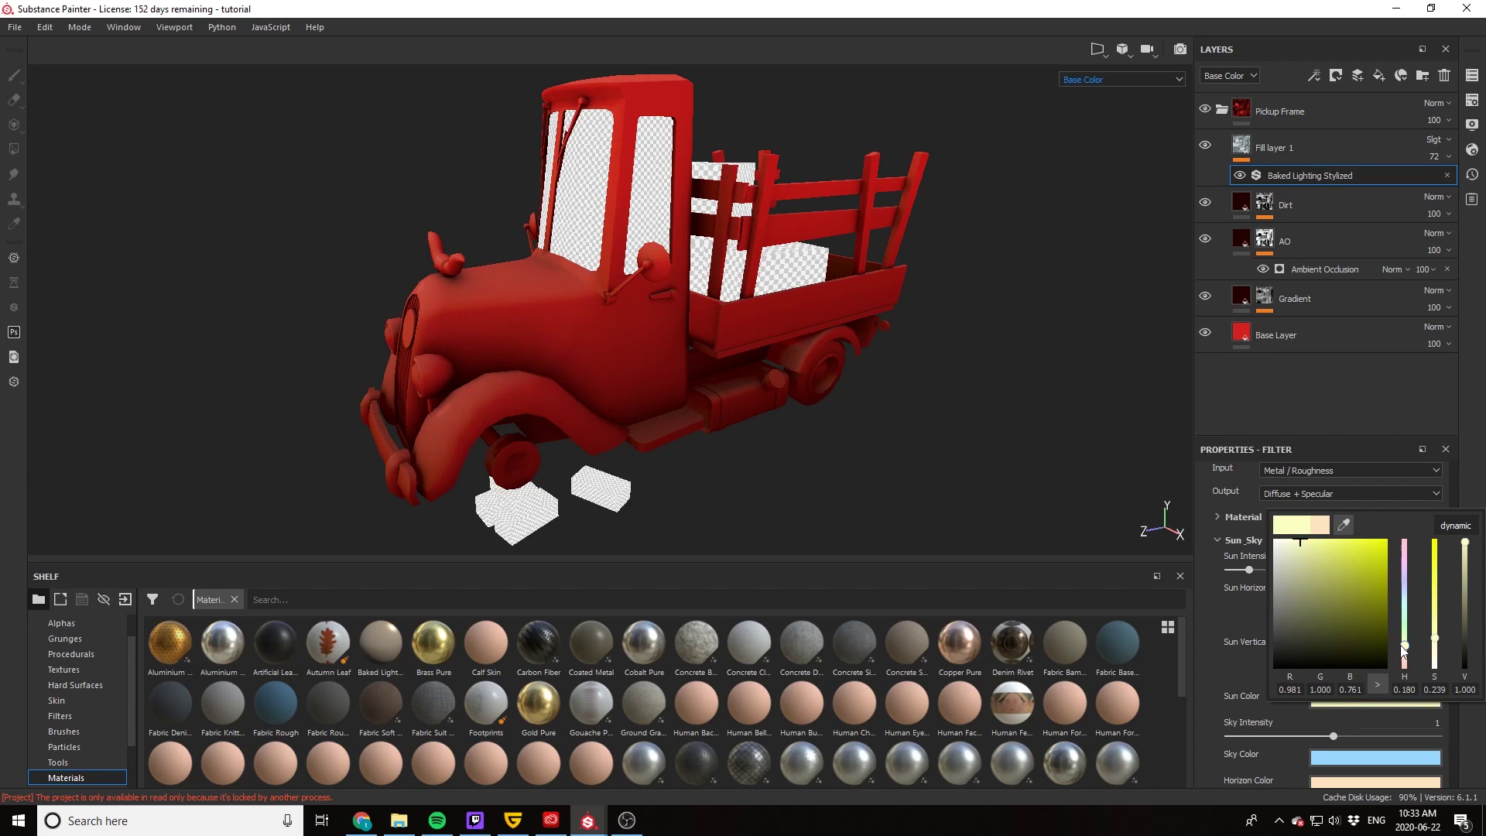
left_click_drag(1311, 546, 1335, 546)
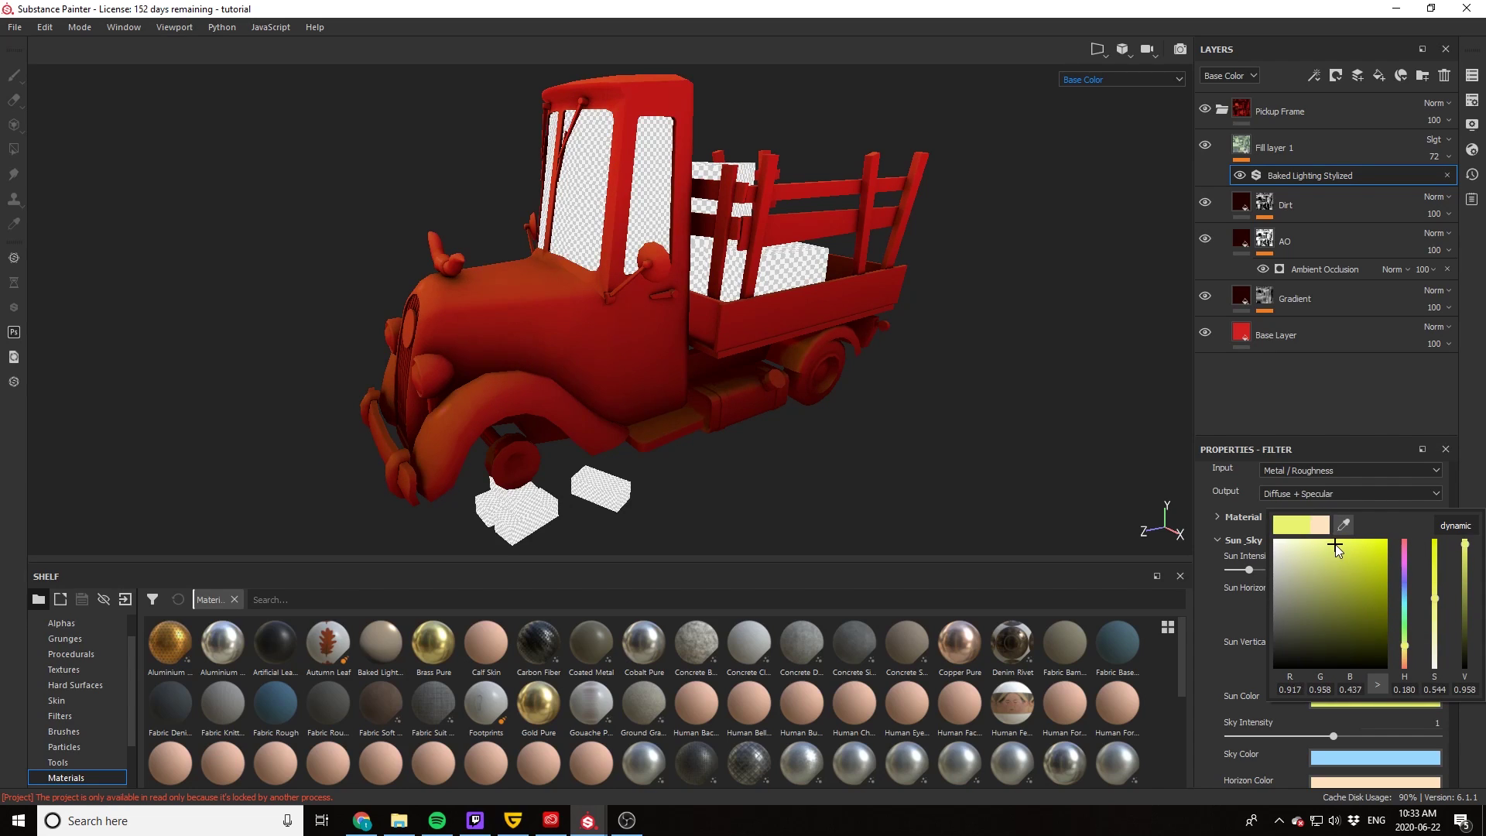
left_click_drag(766, 367, 887, 406, "alt")
Step: Set the baked-lighting fill layer's opacity to 43 and check the softened tint on the truck
left_click(1446, 157)
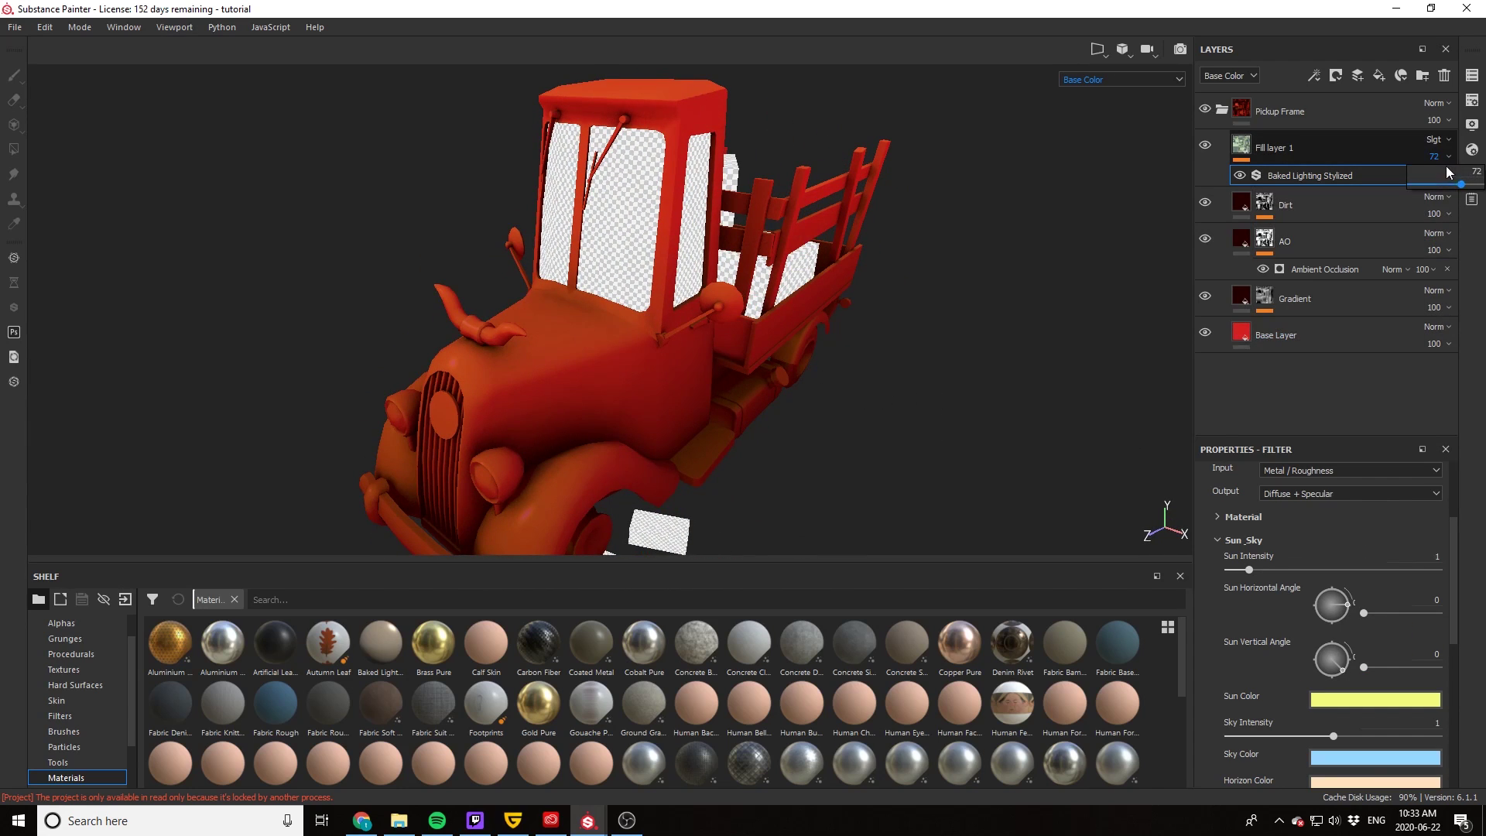
left_click_drag(1452, 184, 1437, 187)
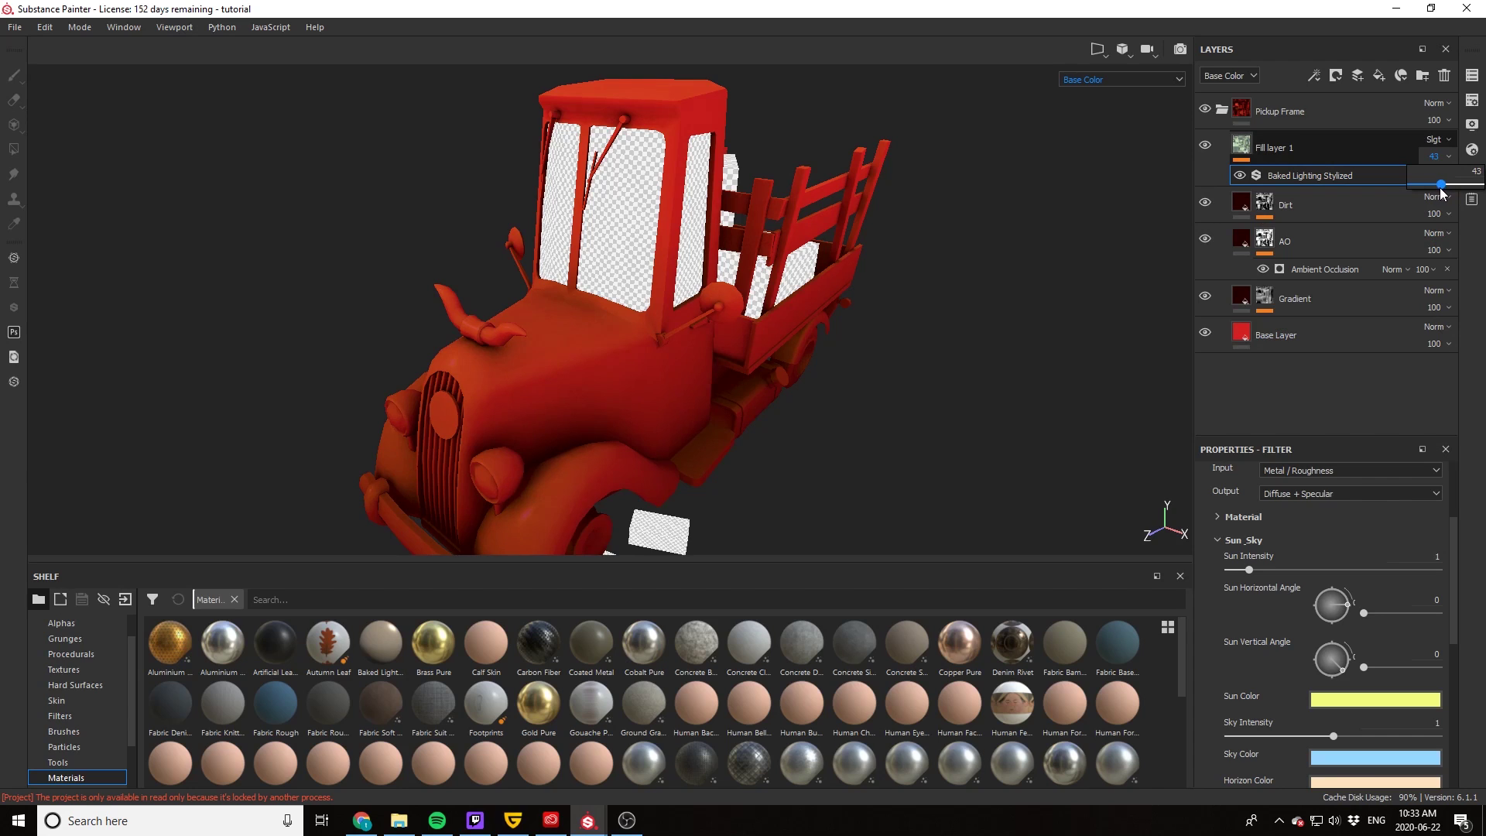
left_click_drag(833, 400, 754, 381, "alt")
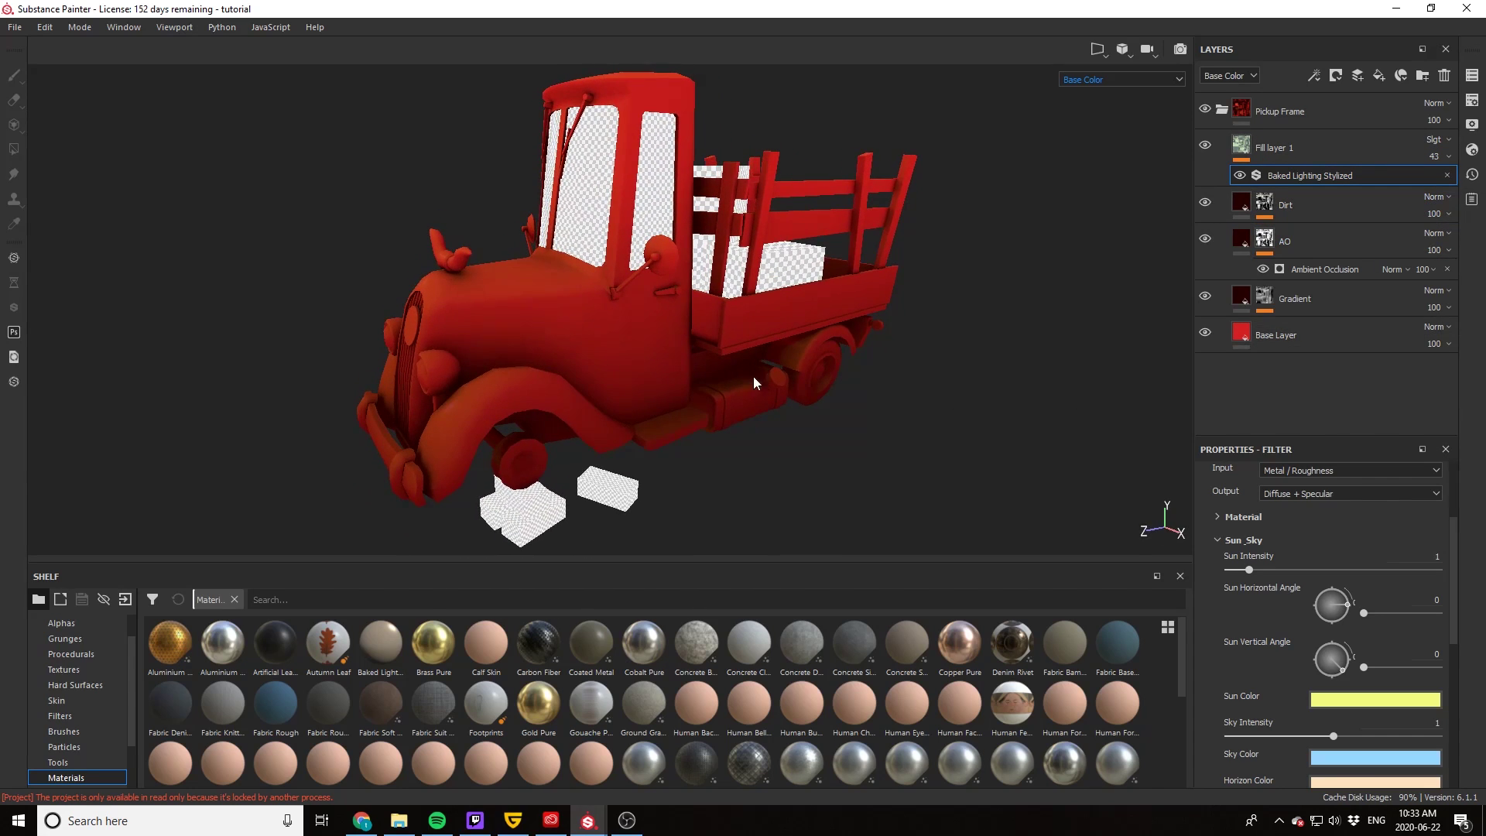
Step: Set the filter's sky intensity to 1.03 and expand the Light 1 parameters to review them
scroll(1375, 619, "down", 3)
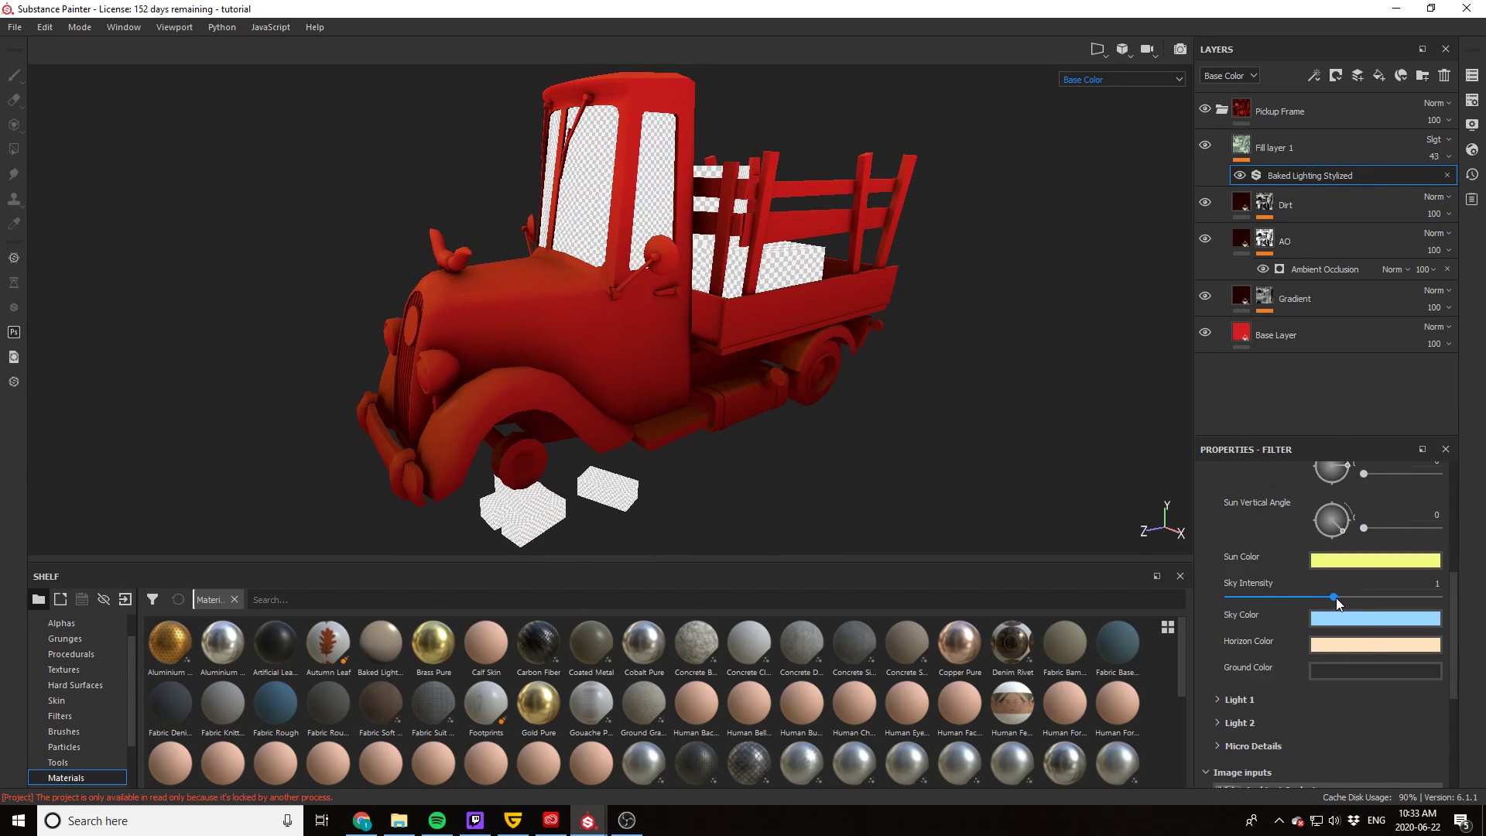
mouse_move(1336, 598)
left_mouse_down()
mouse_move(1364, 599)
mouse_move(1314, 601)
mouse_move(1356, 601)
mouse_move(1337, 600)
left_mouse_up()
scroll(1235, 658, "down", 1)
left_click(1221, 654)
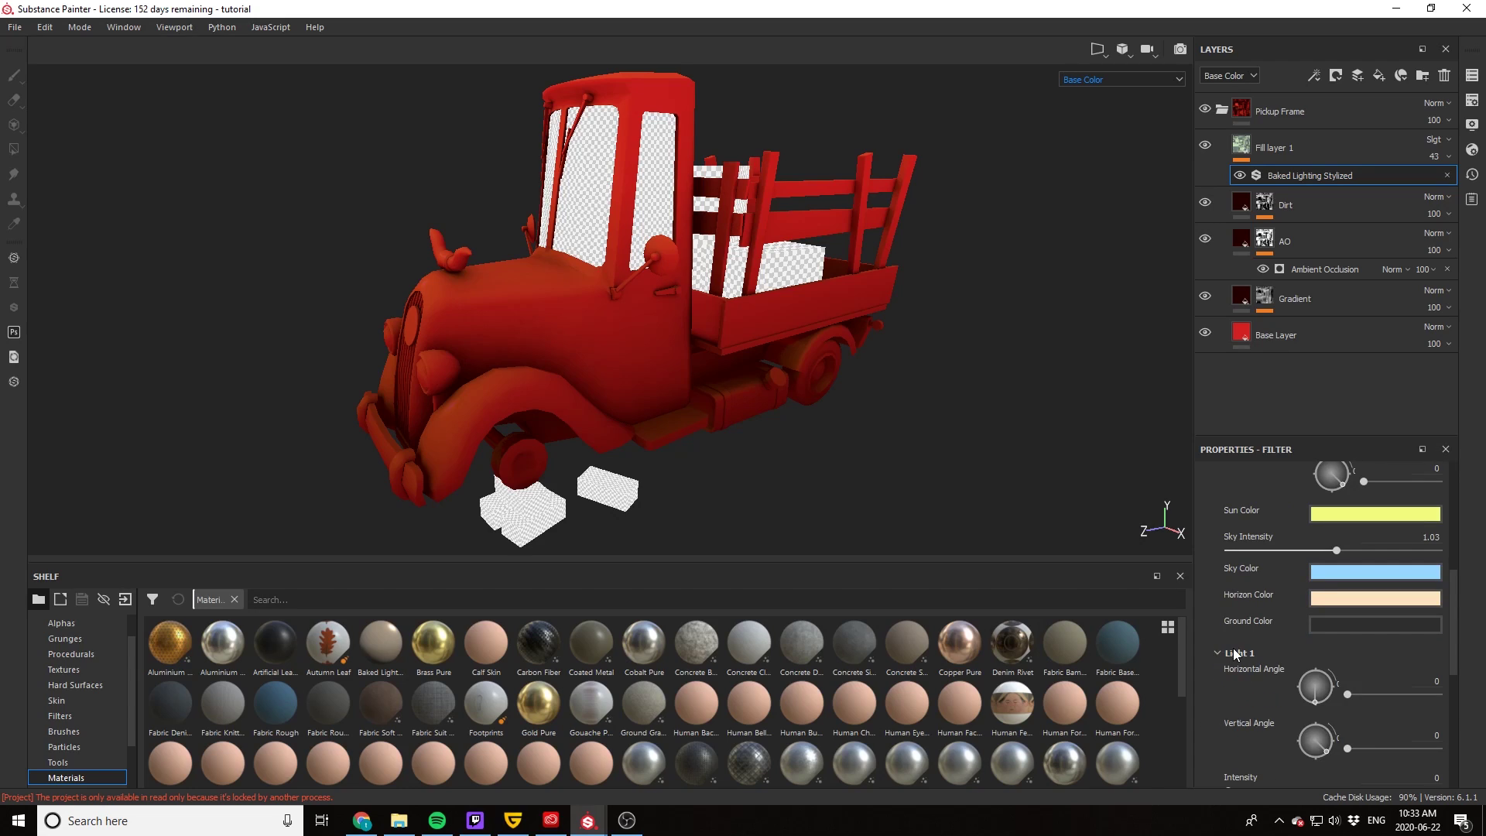
scroll(1233, 648, "down", 2)
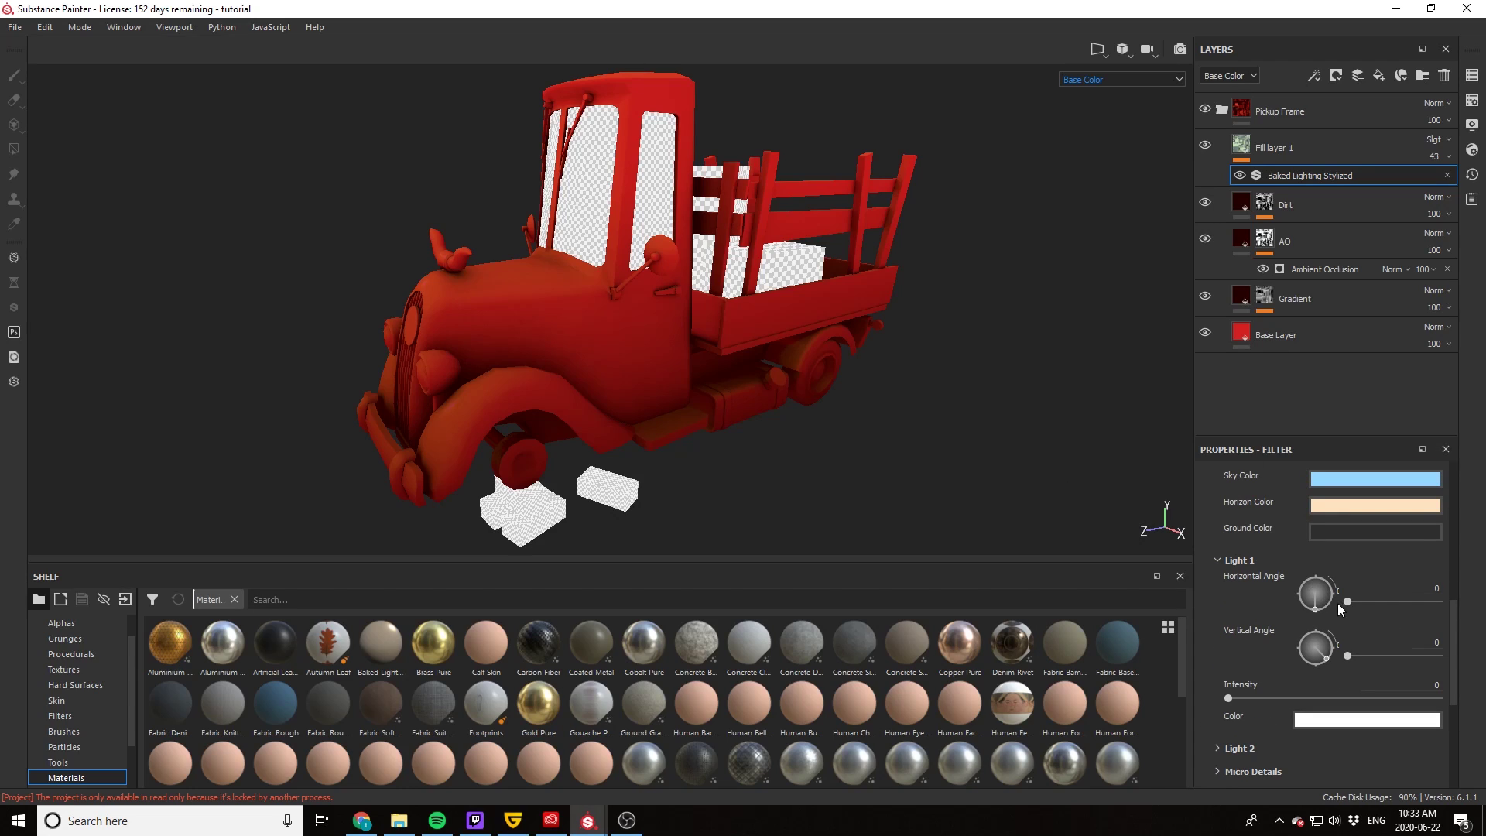
scroll(1362, 605, "down", 2)
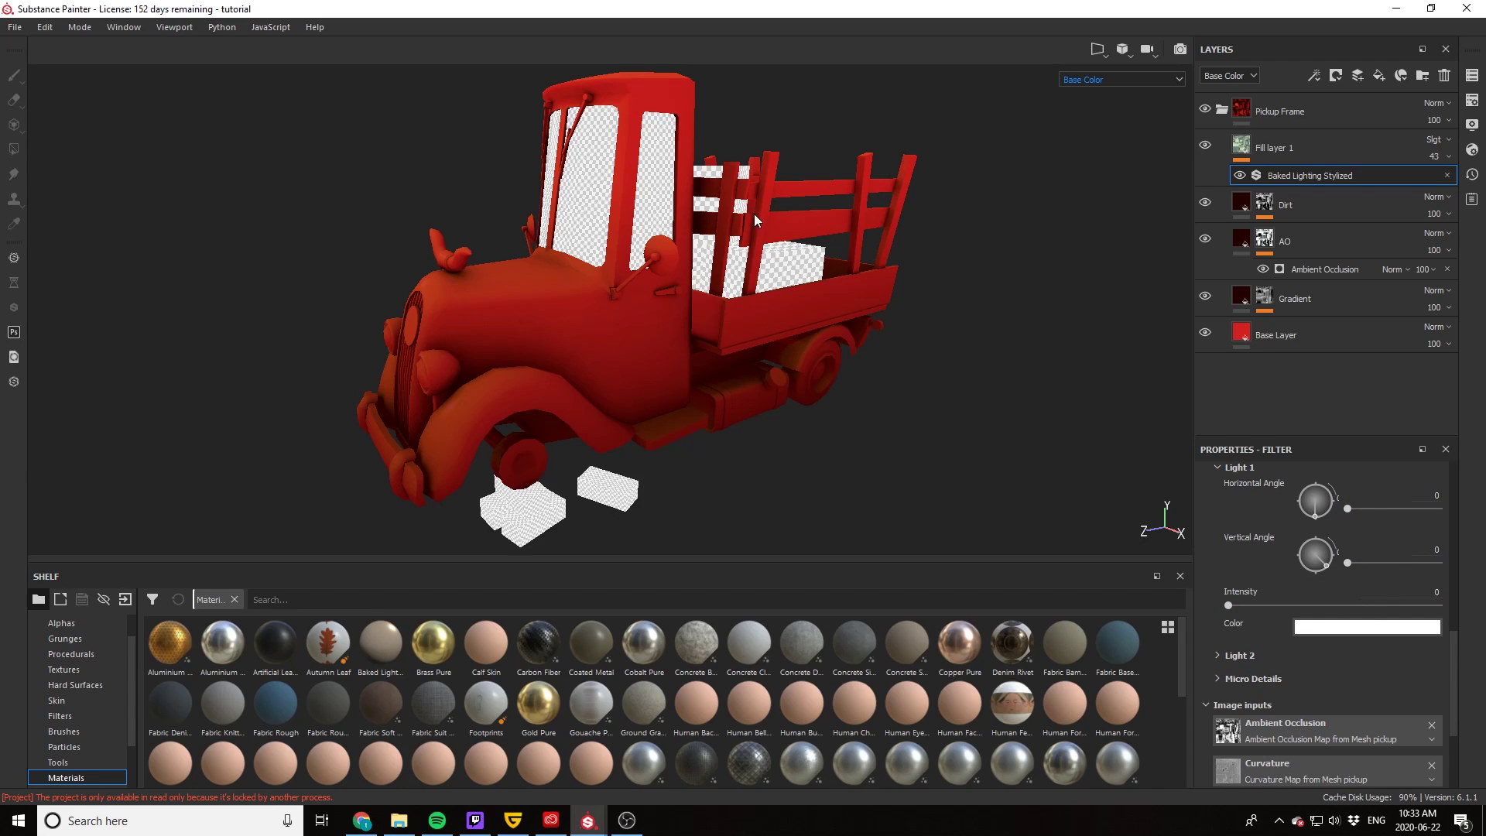
scroll(564, 367, "down", 3)
Step: Inspect the baked lighting on the truck's opposite side and set the fill layer's opacity to 75
scroll(564, 368, "up", 5)
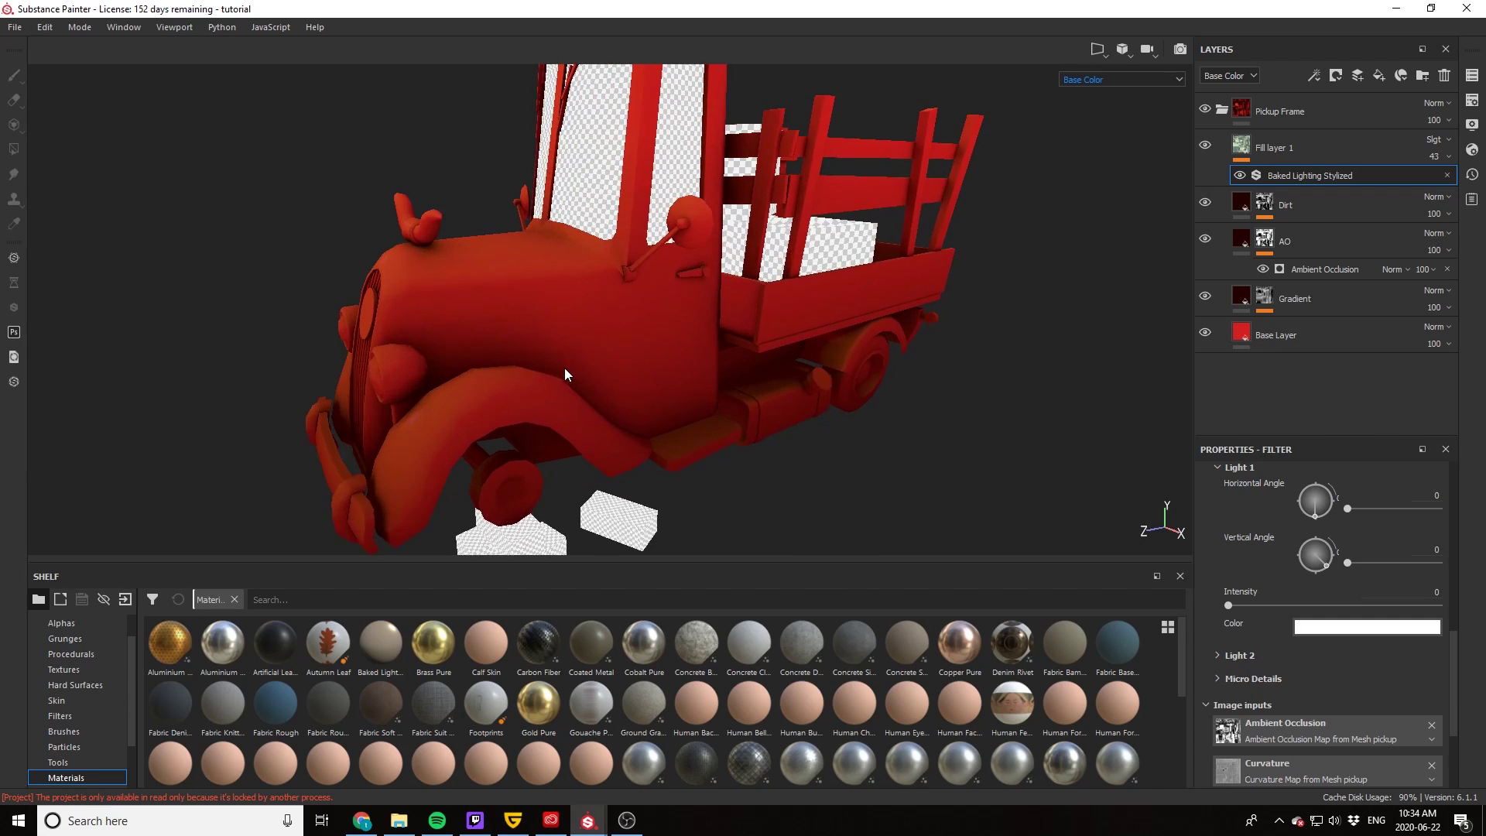
left_click_drag(564, 369, 1071, 219, "alt")
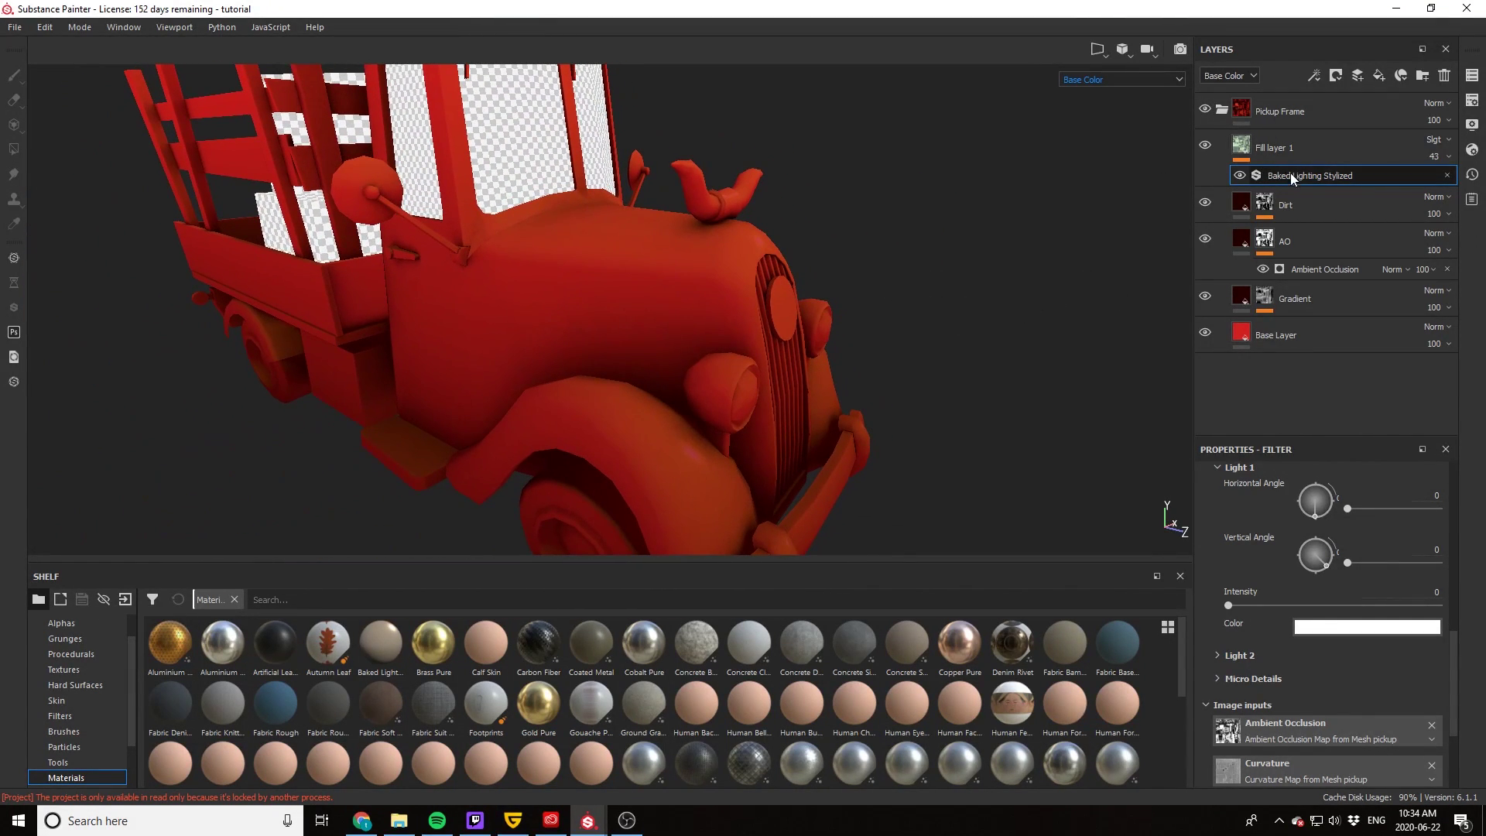
scroll(1340, 602, "up", 3)
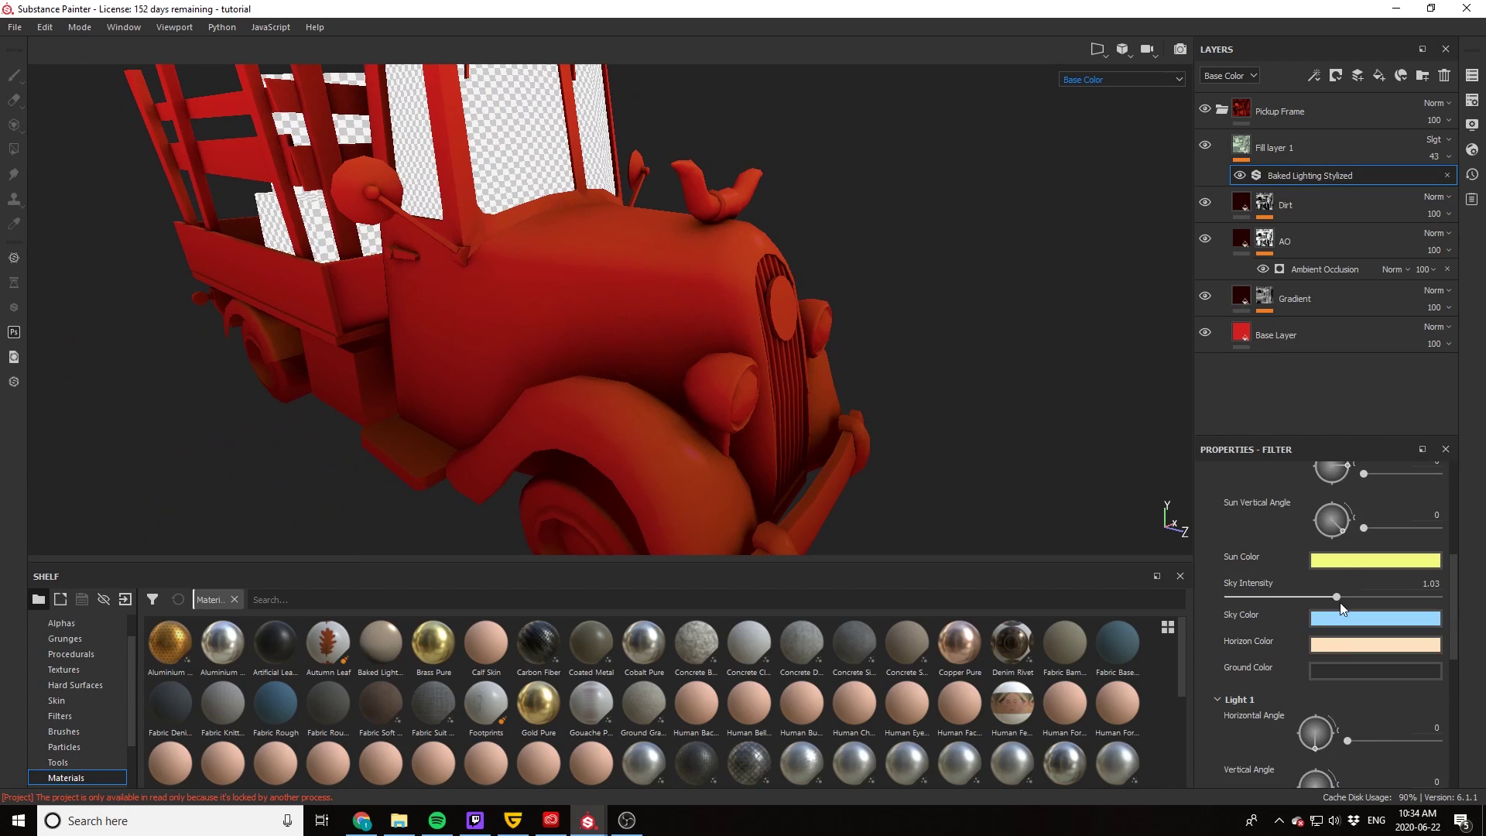
left_click(1435, 157)
left_click_drag(1438, 161, 1465, 186)
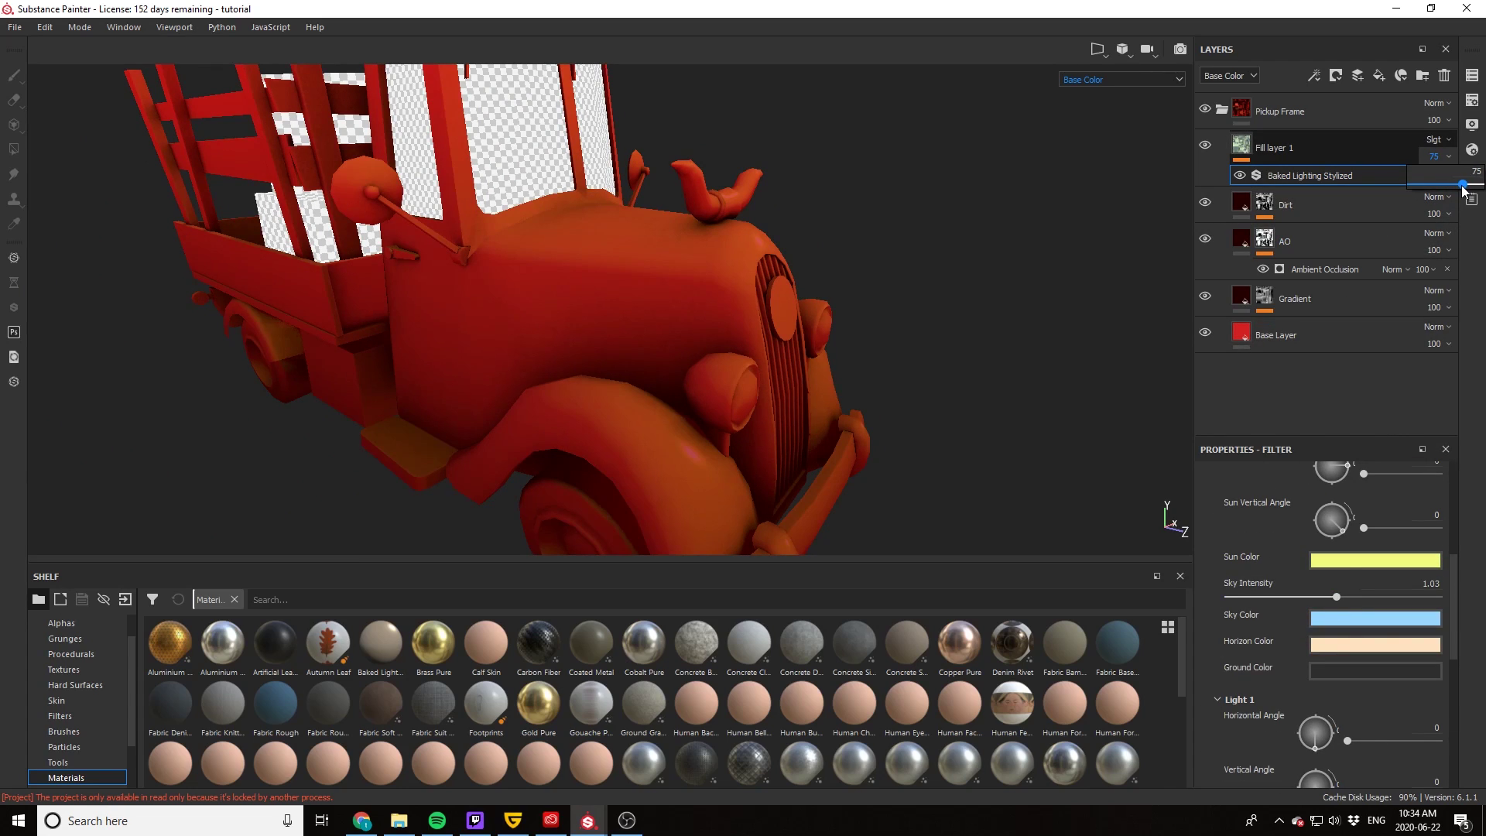
Step: Set the filter's sun intensity to 0.52 and review the baked lighting across the whole truck
scroll(1325, 601, "up", 3)
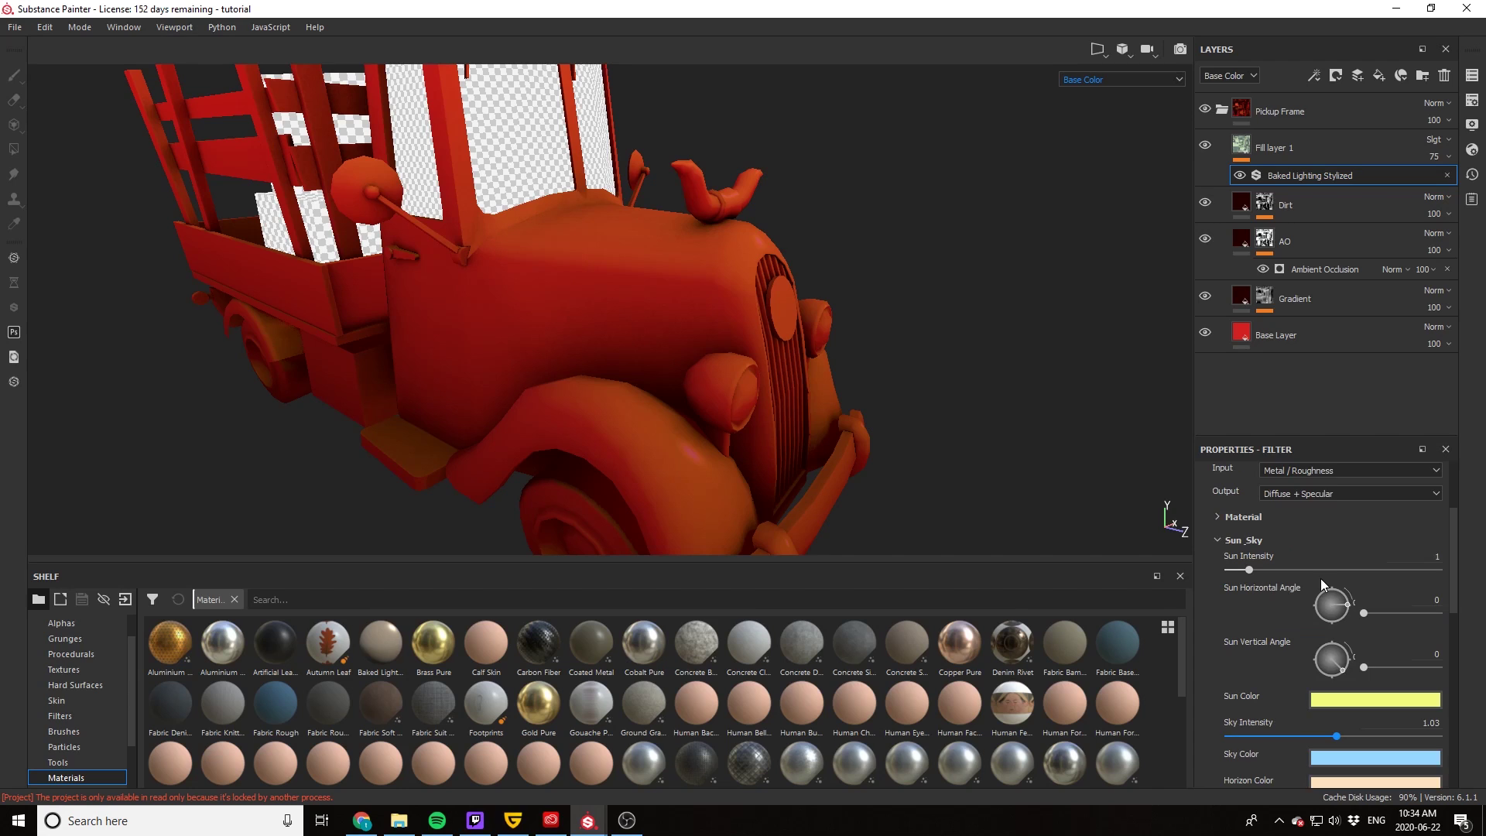
left_click_drag(1248, 573, 1240, 576)
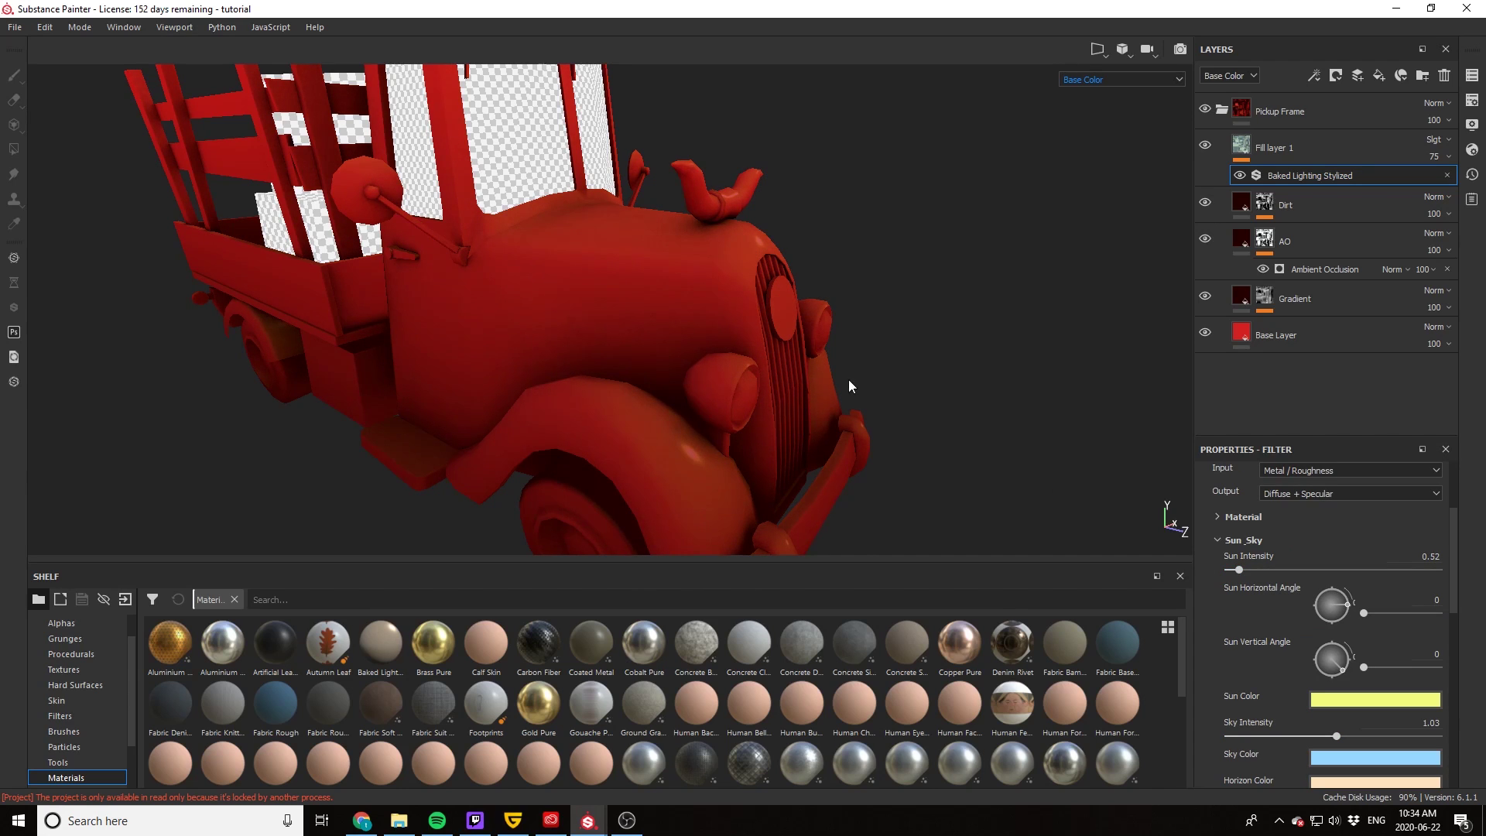
left_click_drag(849, 388, 687, 325, "alt")
scroll(658, 388, "up", 2)
scroll(658, 388, "down", 3)
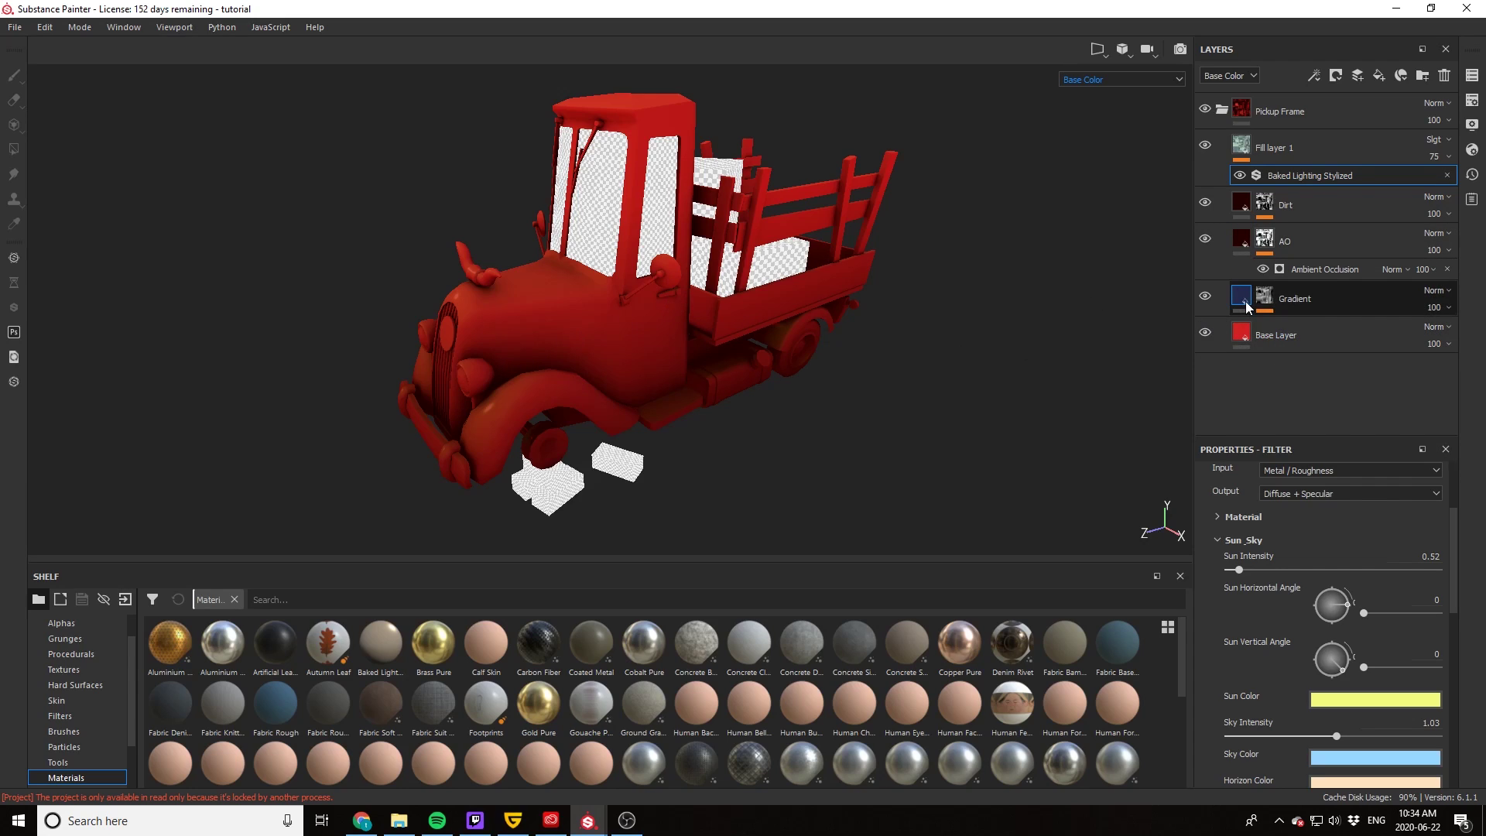
mouse_move(585, 344)
left_mouse_down("alt")
mouse_move(780, 325)
mouse_move(600, 328)
left_mouse_up("alt")
scroll(600, 328, "up", 4)
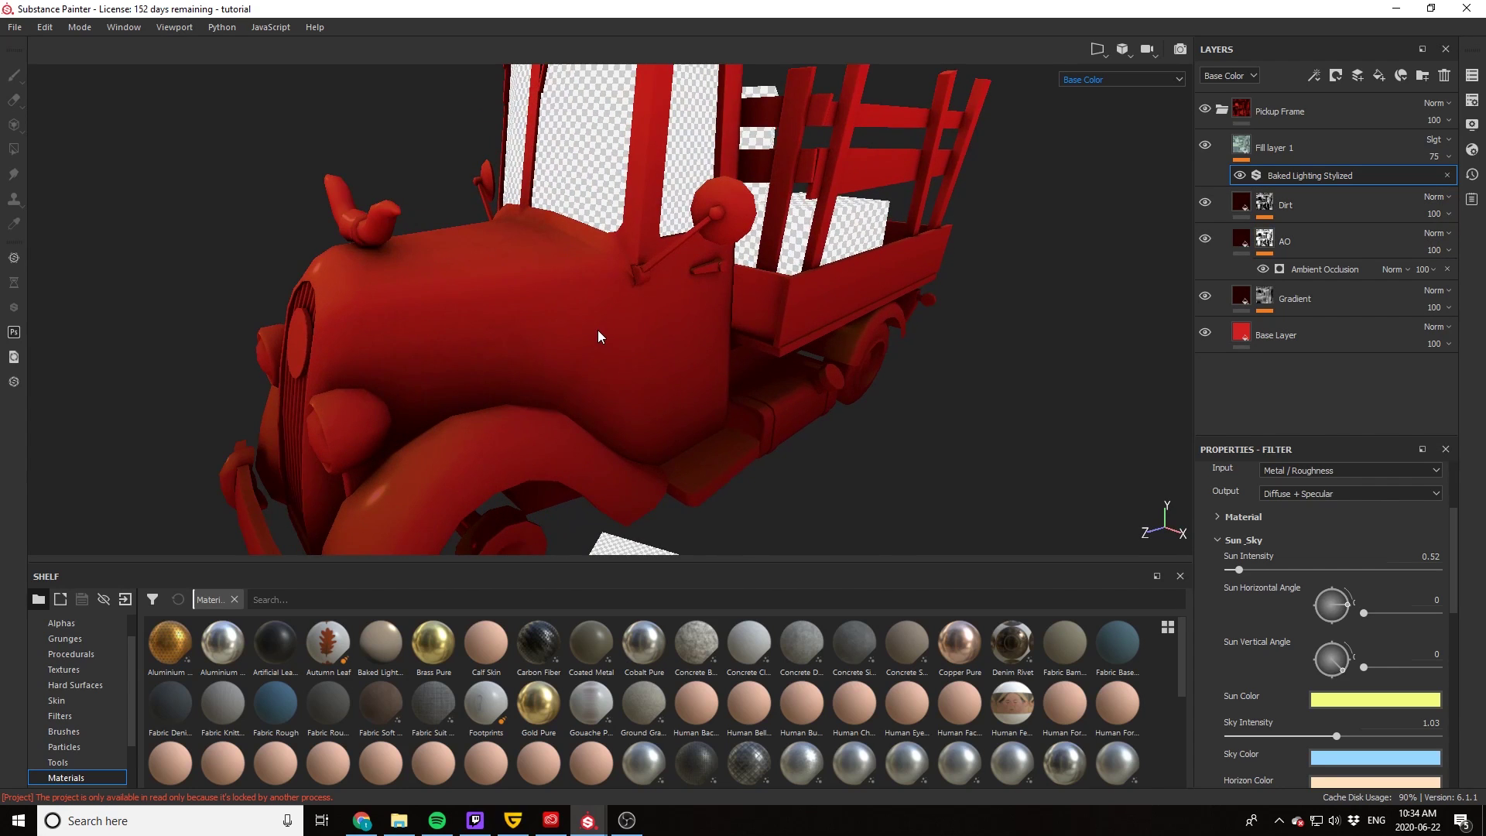
scroll(598, 332, "down", 2)
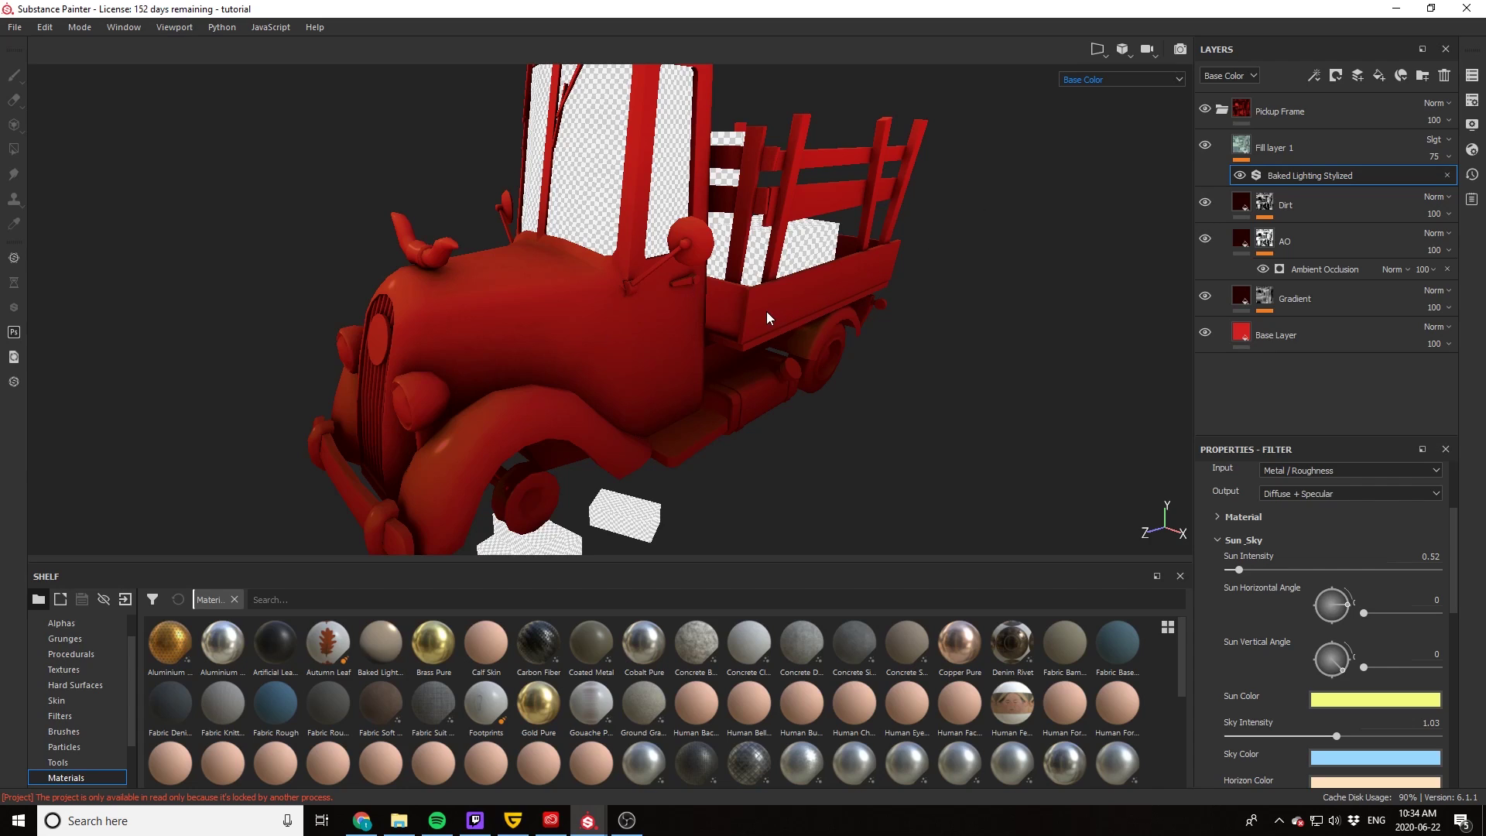
scroll(766, 312, "down", 2)
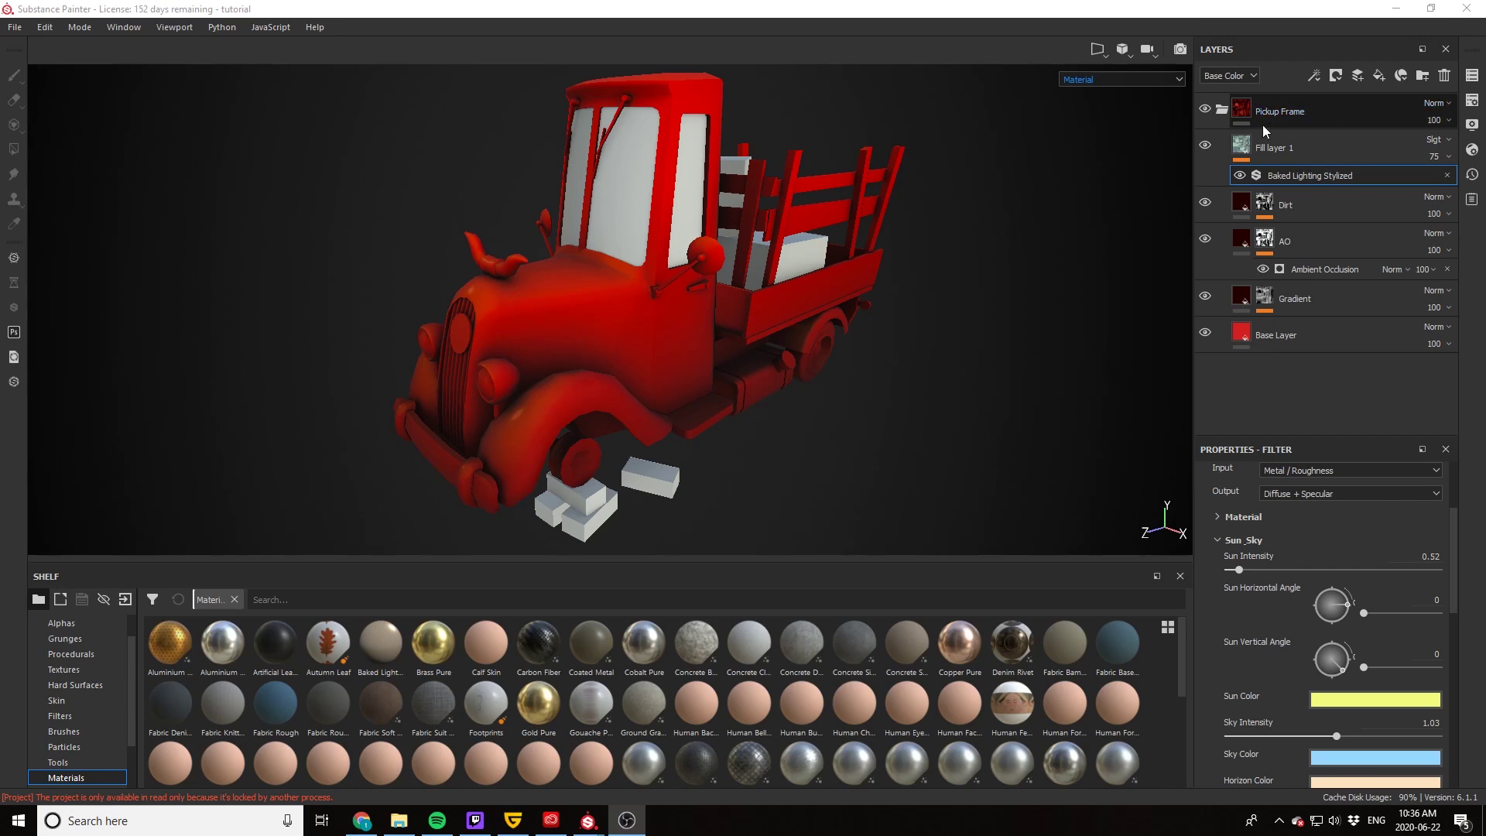
Step: Add a new fill layer directly above the baked-lighting fill layer and give it a black mask
left_click(1300, 142)
left_click(1379, 77)
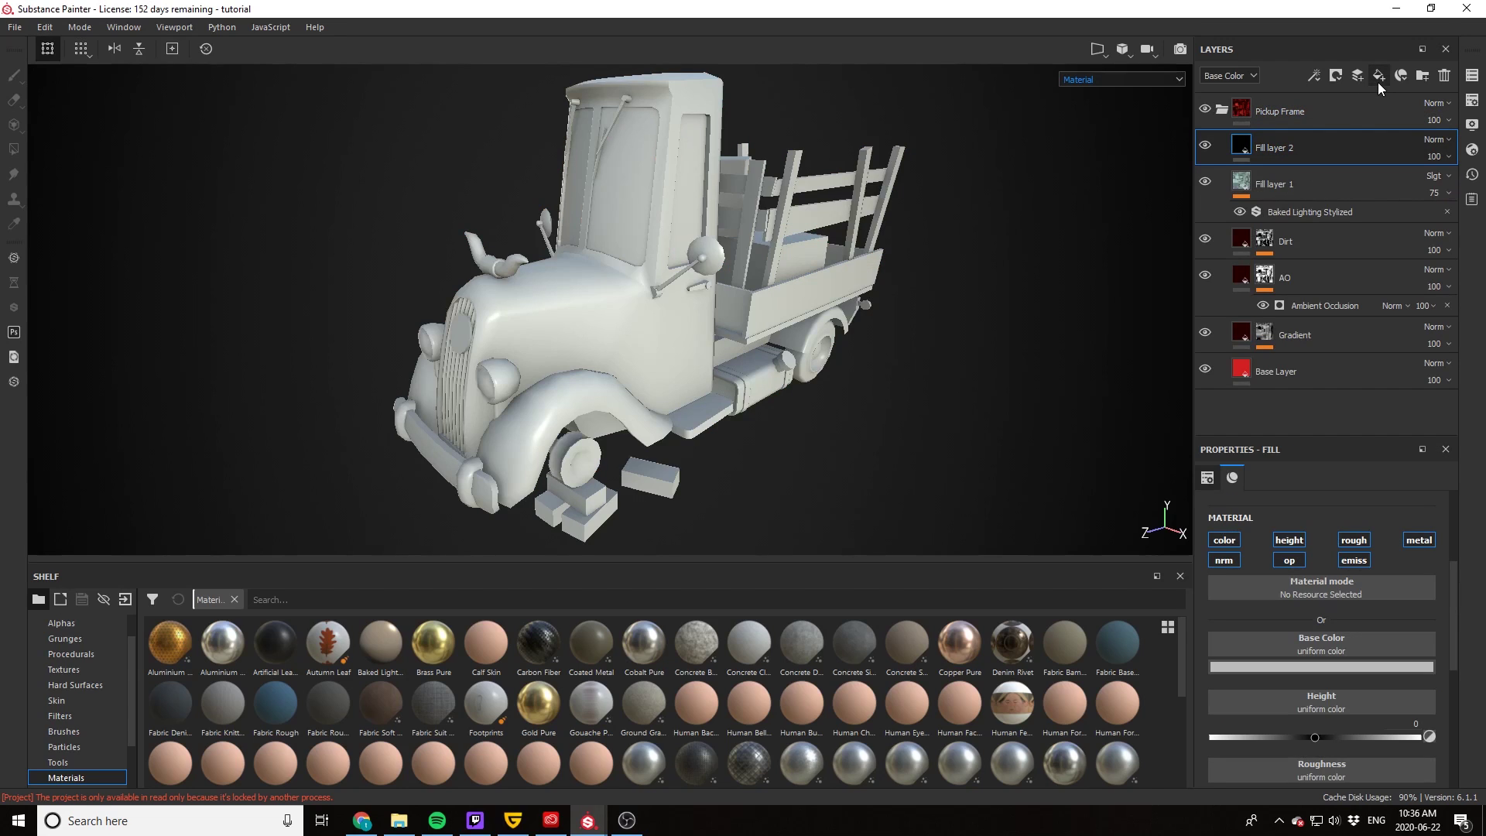
right_click(1354, 153)
left_click(1328, 178)
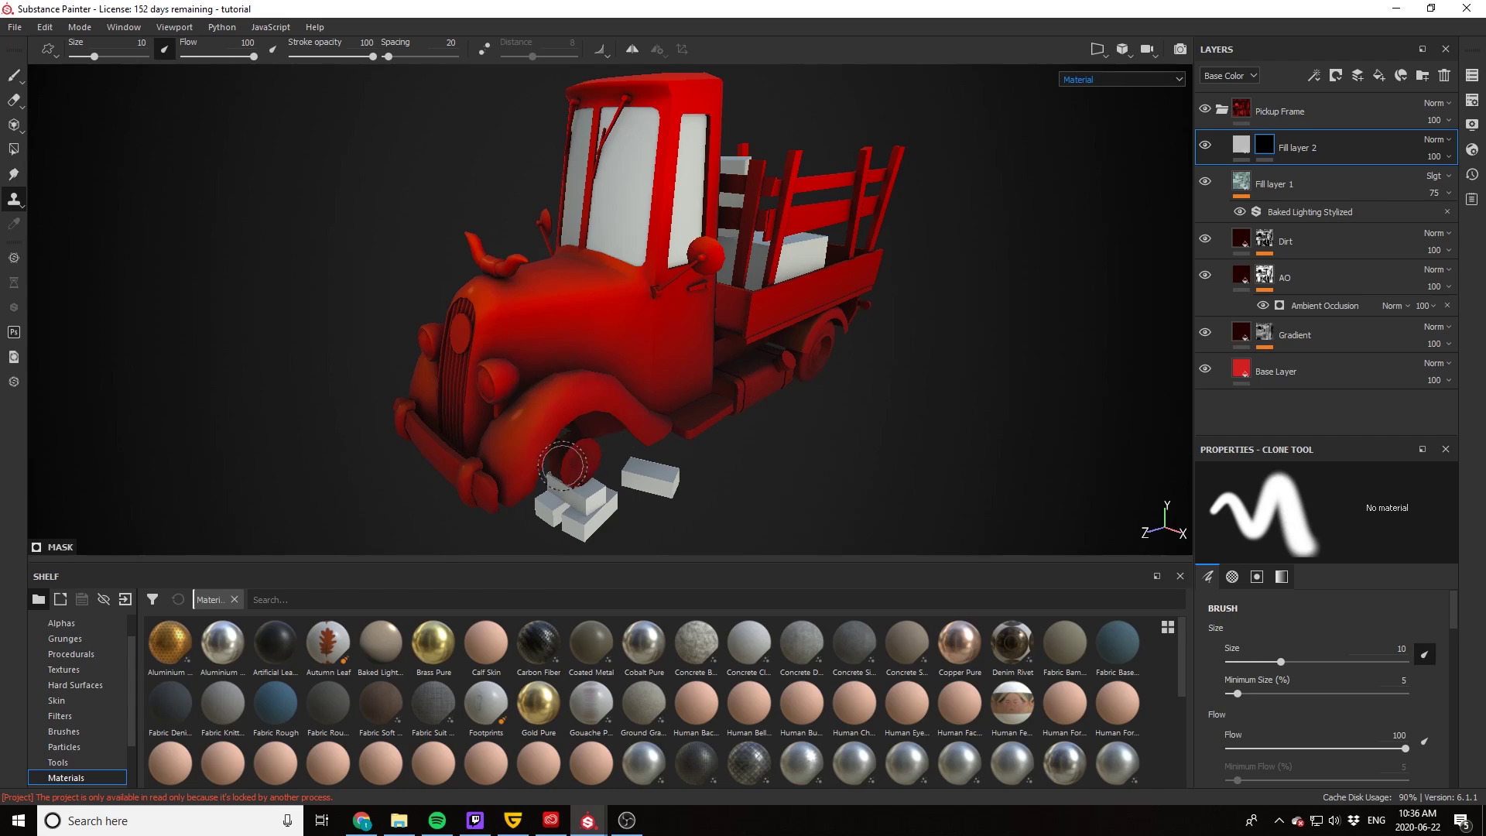
left_click(1242, 145)
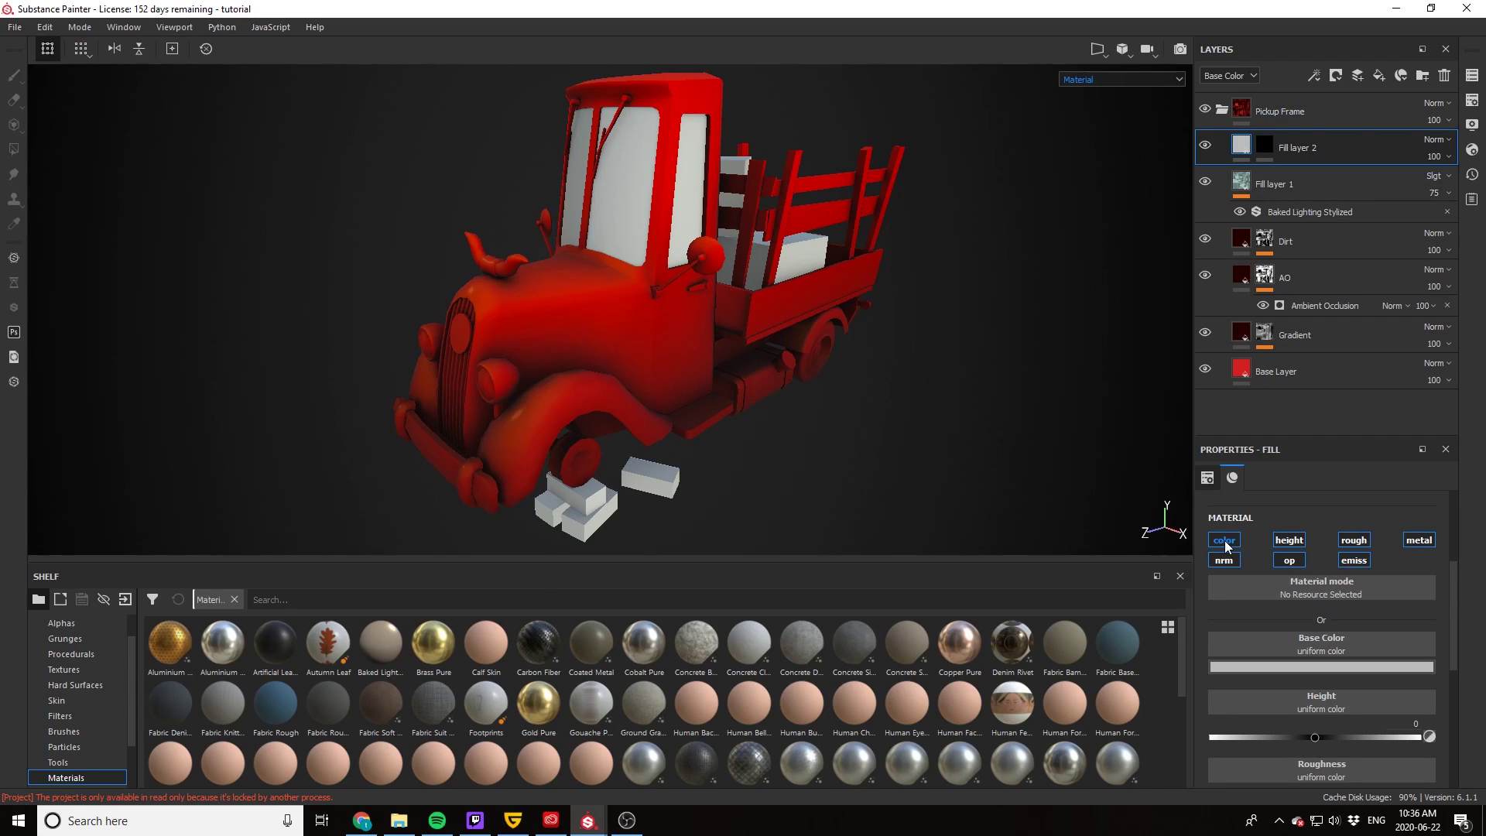
left_click(1264, 145)
Step: Try the Mask Builder - Legacy generator on the new fill layer's mask and remove it
right_click(1345, 146)
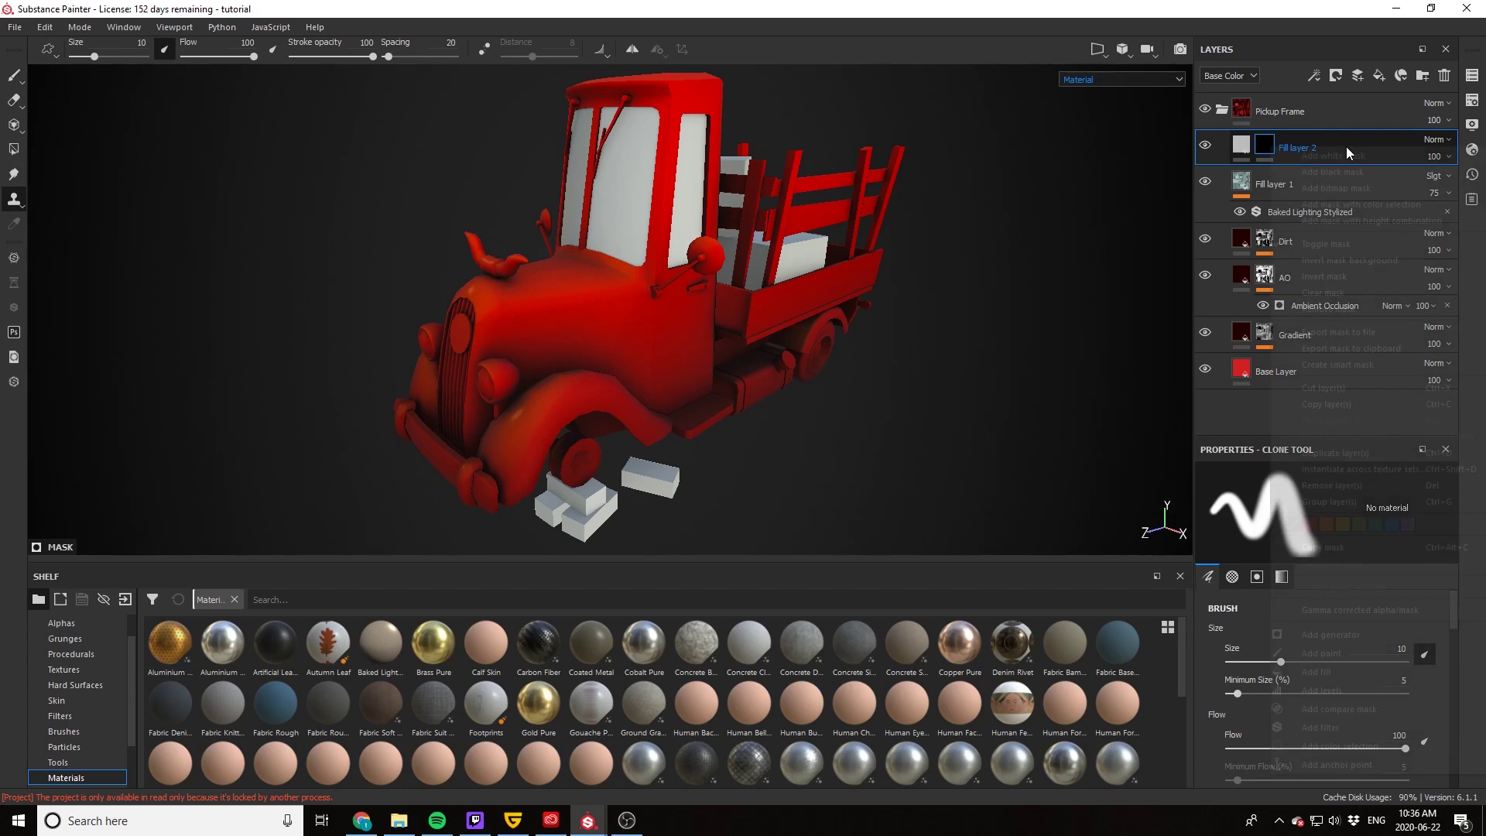
left_click(1331, 631)
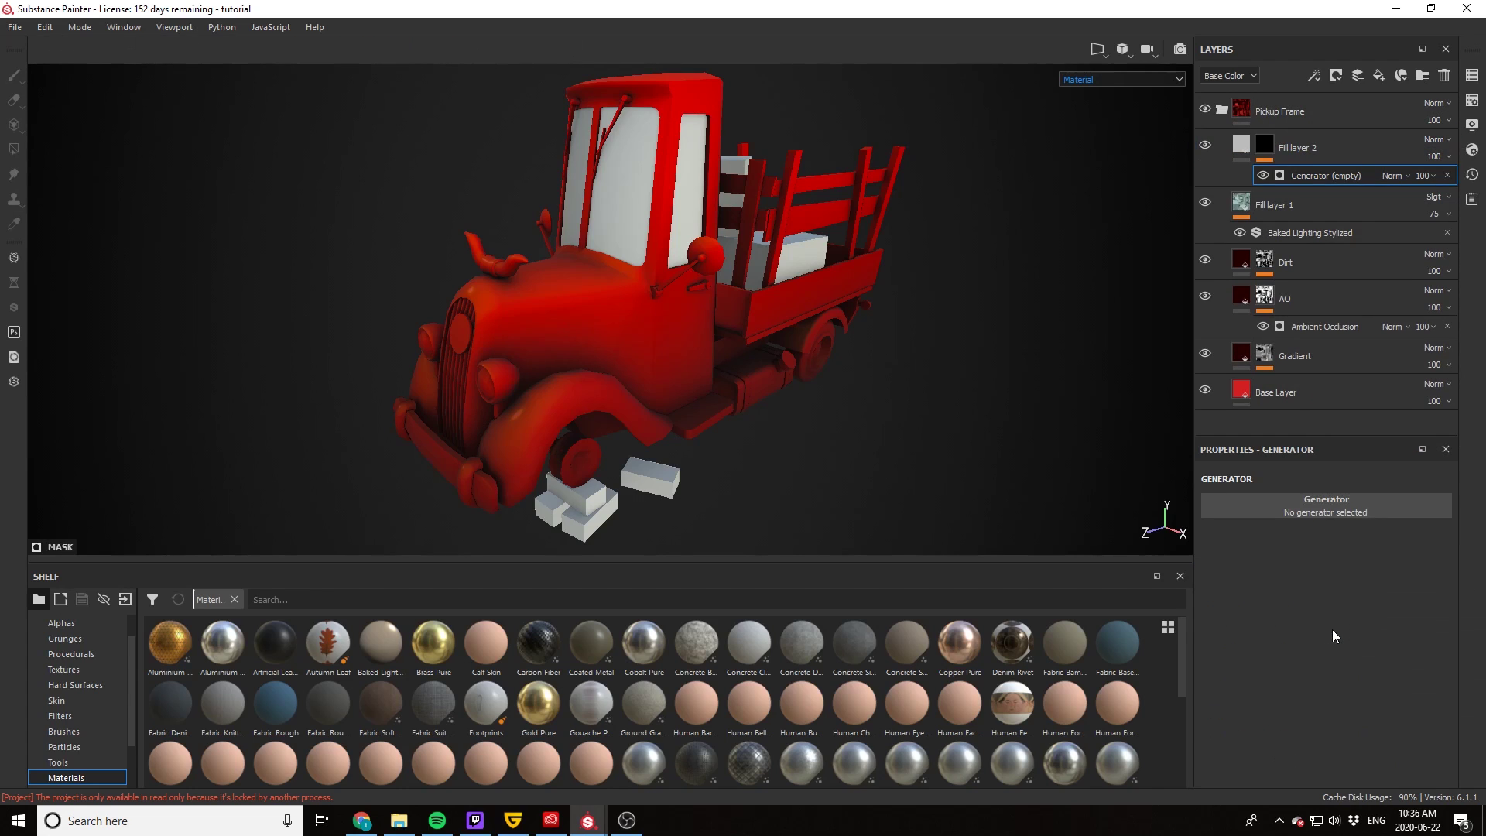
left_click(1330, 513)
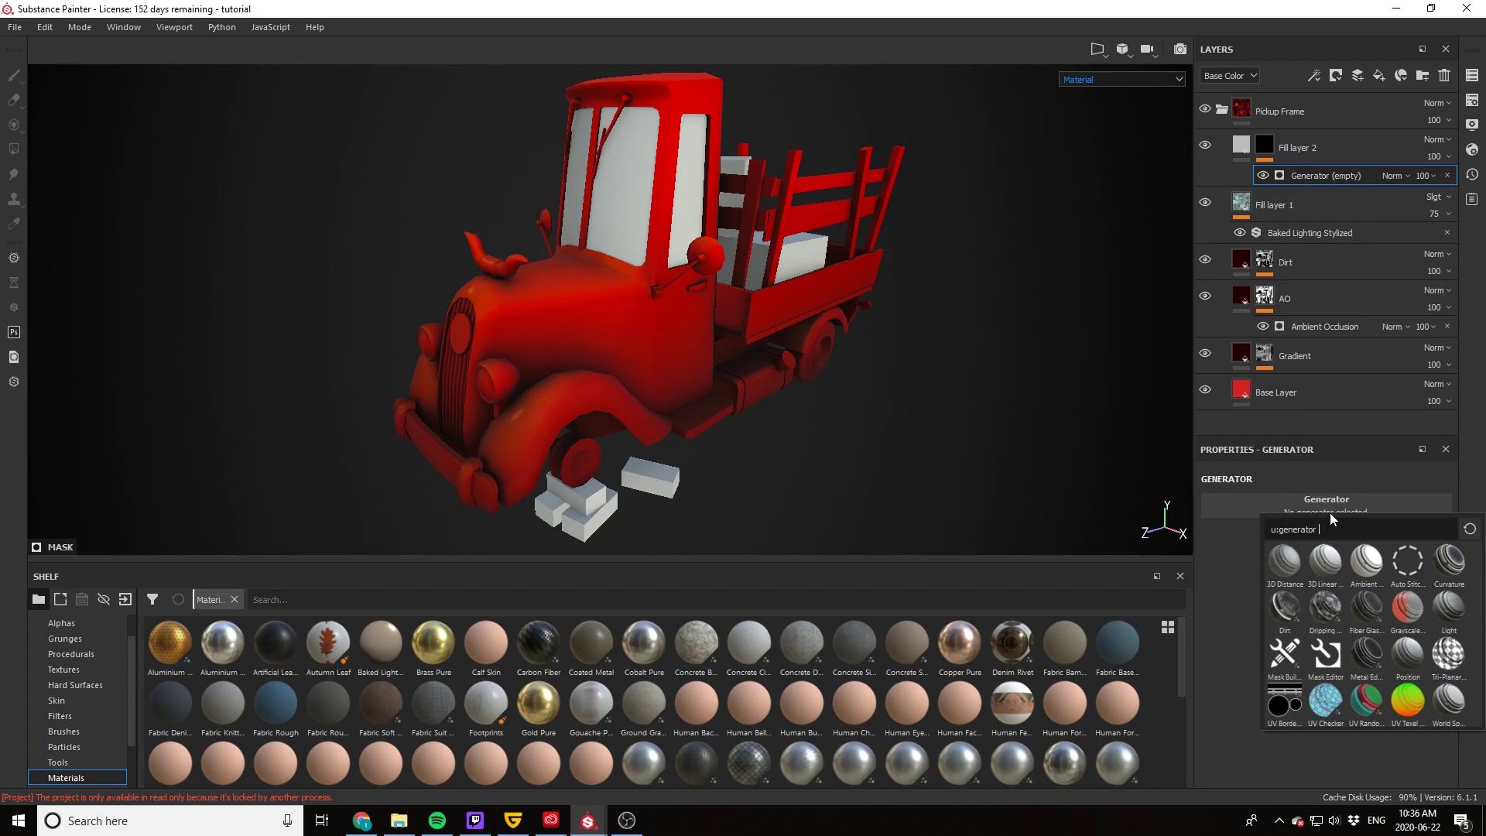
left_click(1285, 658)
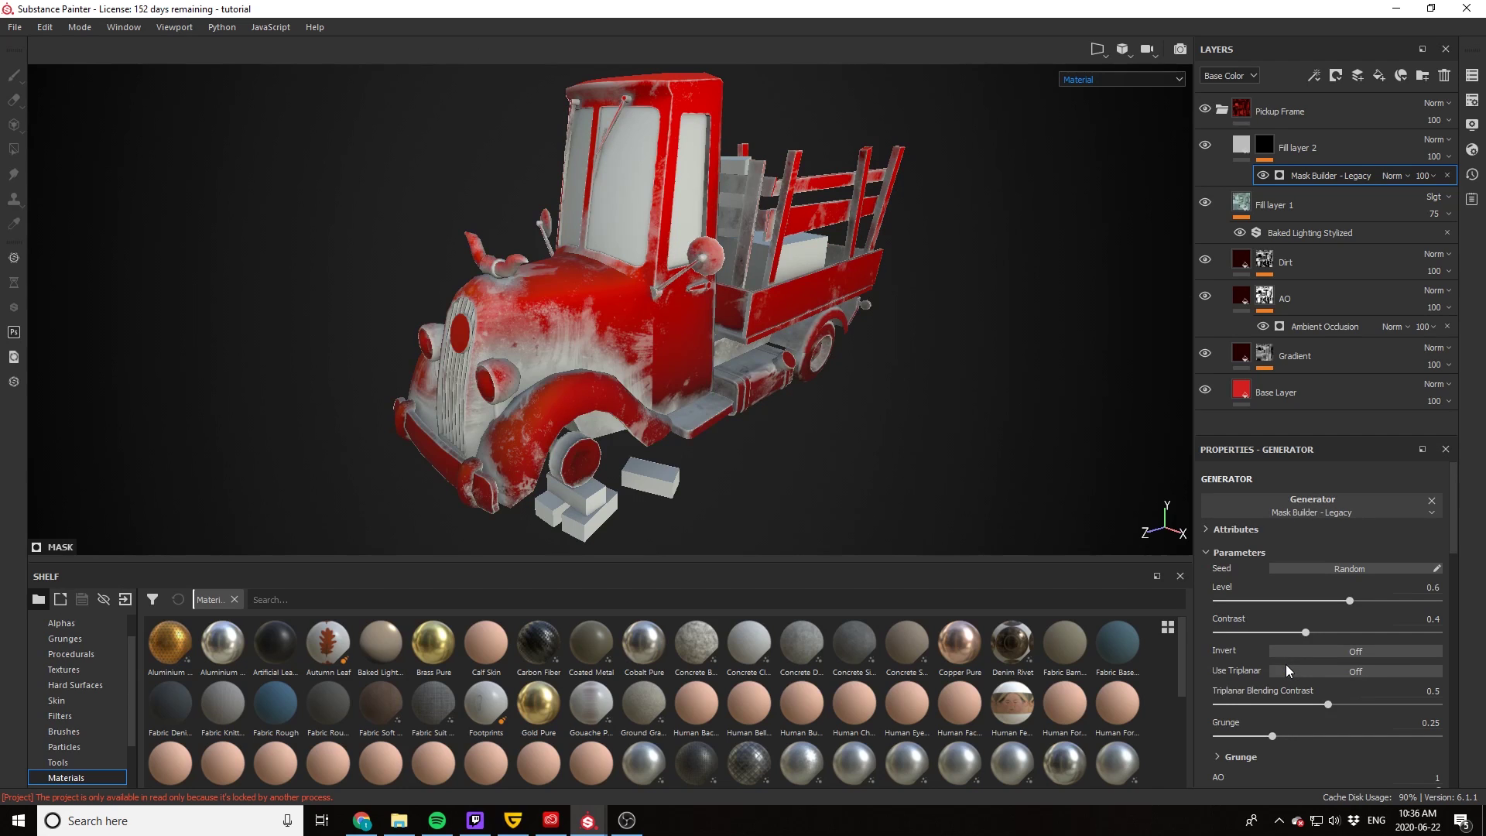
left_click(1447, 176)
Step: Add a generator to the new fill layer's mask and assign Mask Editor to it
right_click(1343, 147)
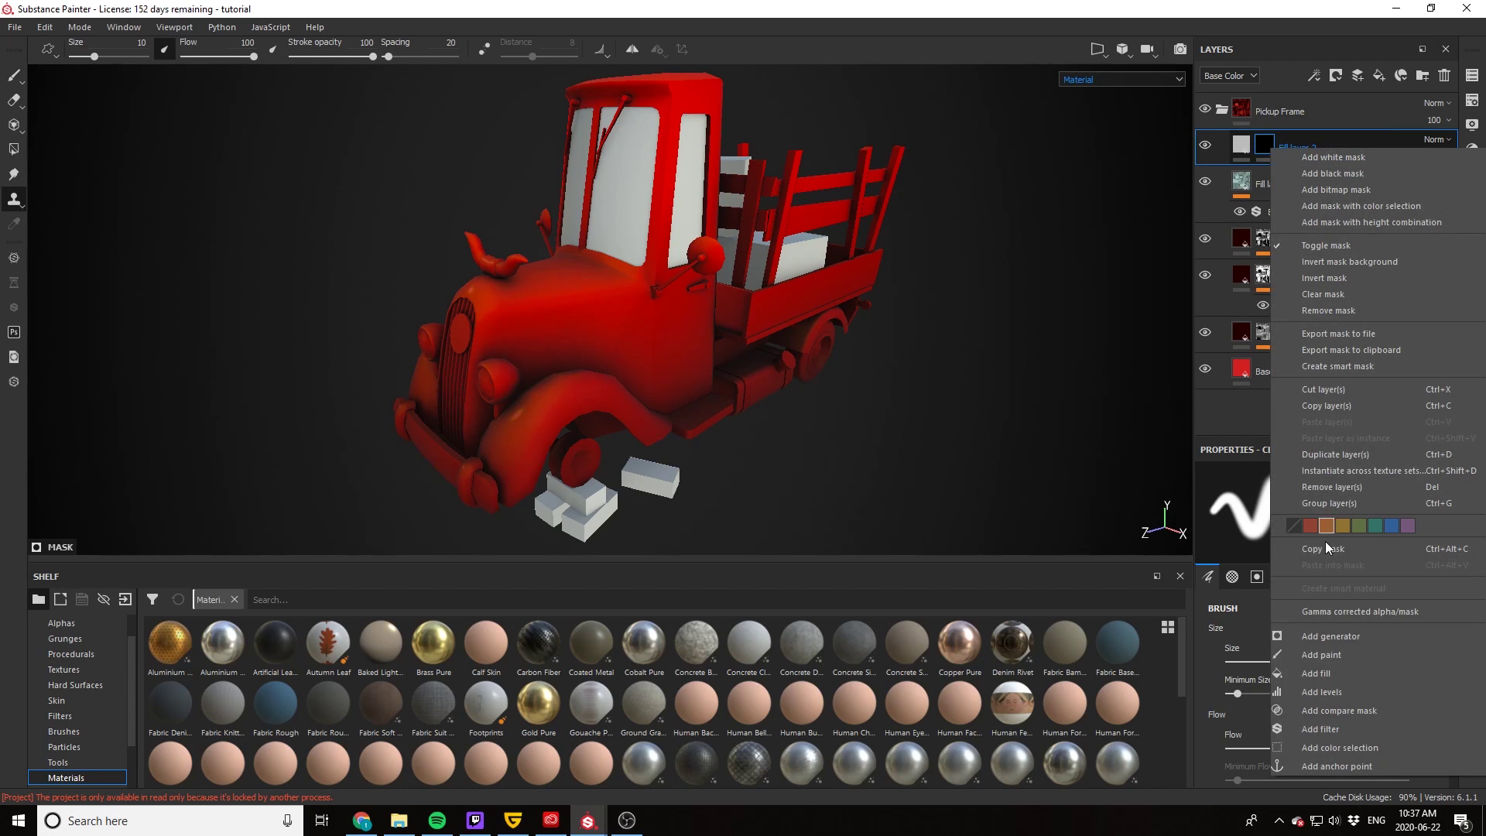
left_click(1326, 635)
left_click(1308, 499)
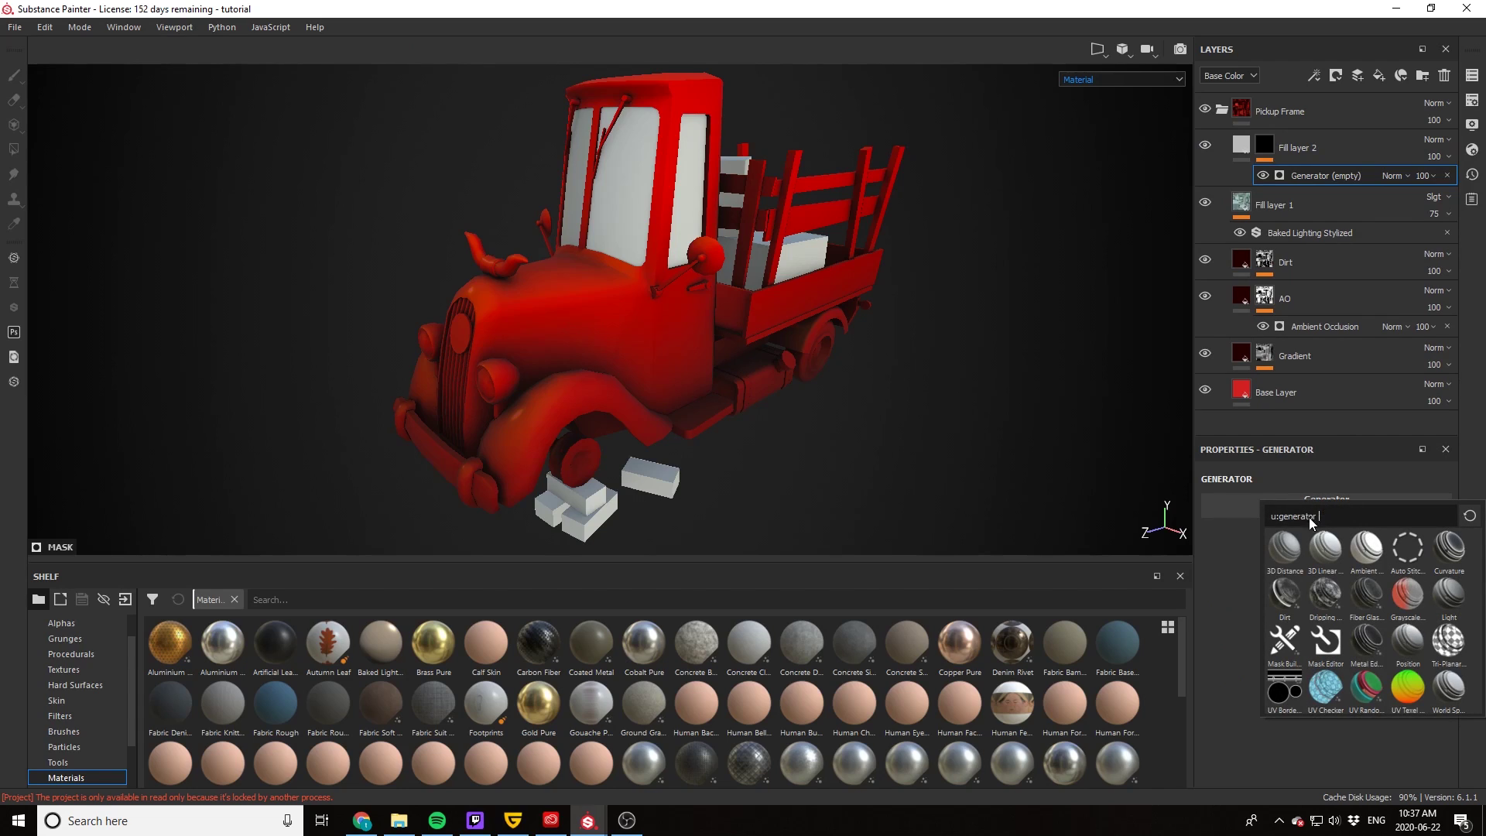
mouse_move(1284, 664)
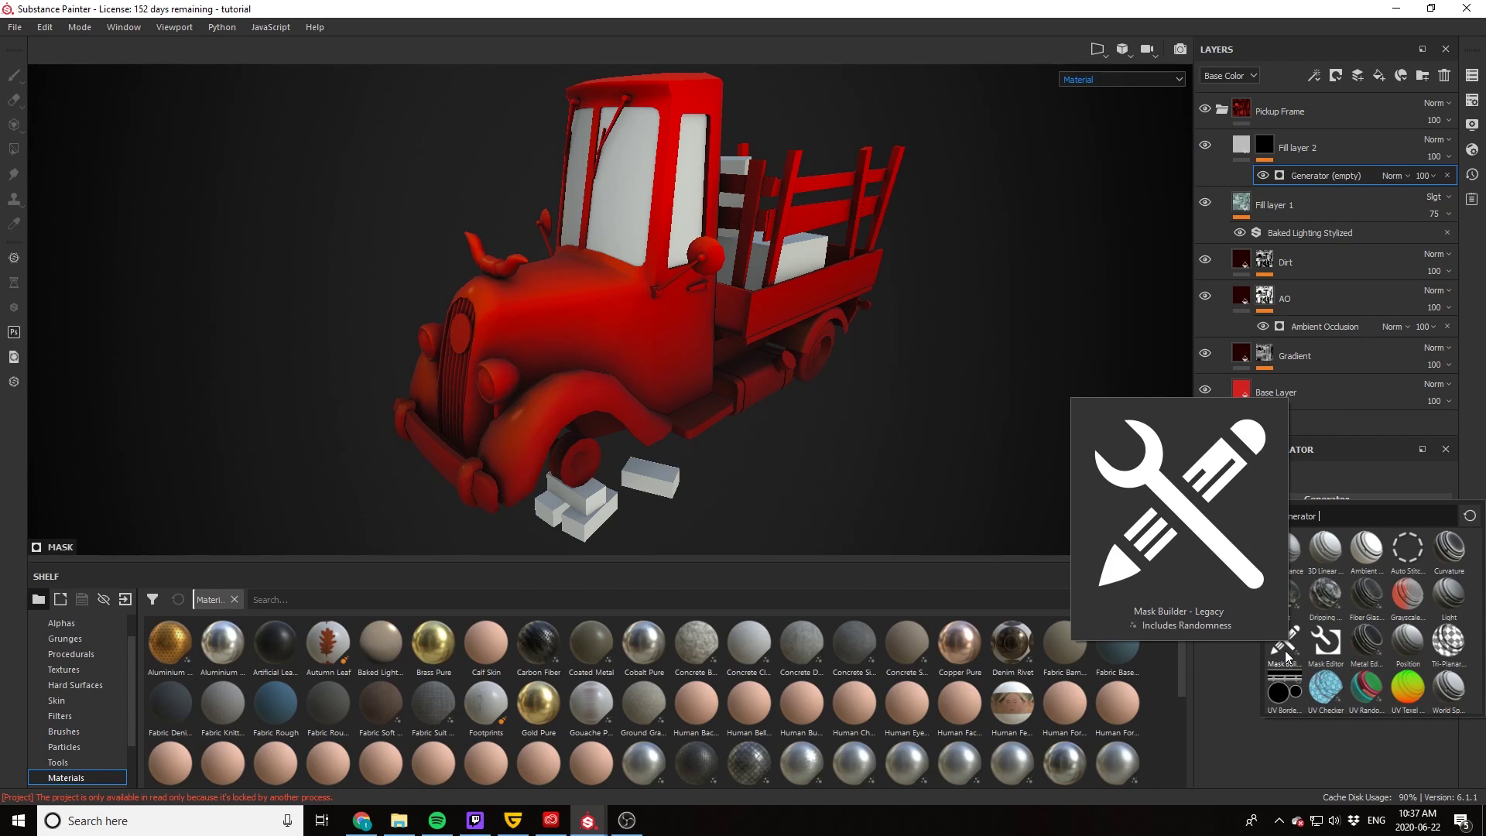
mouse_move(1328, 655)
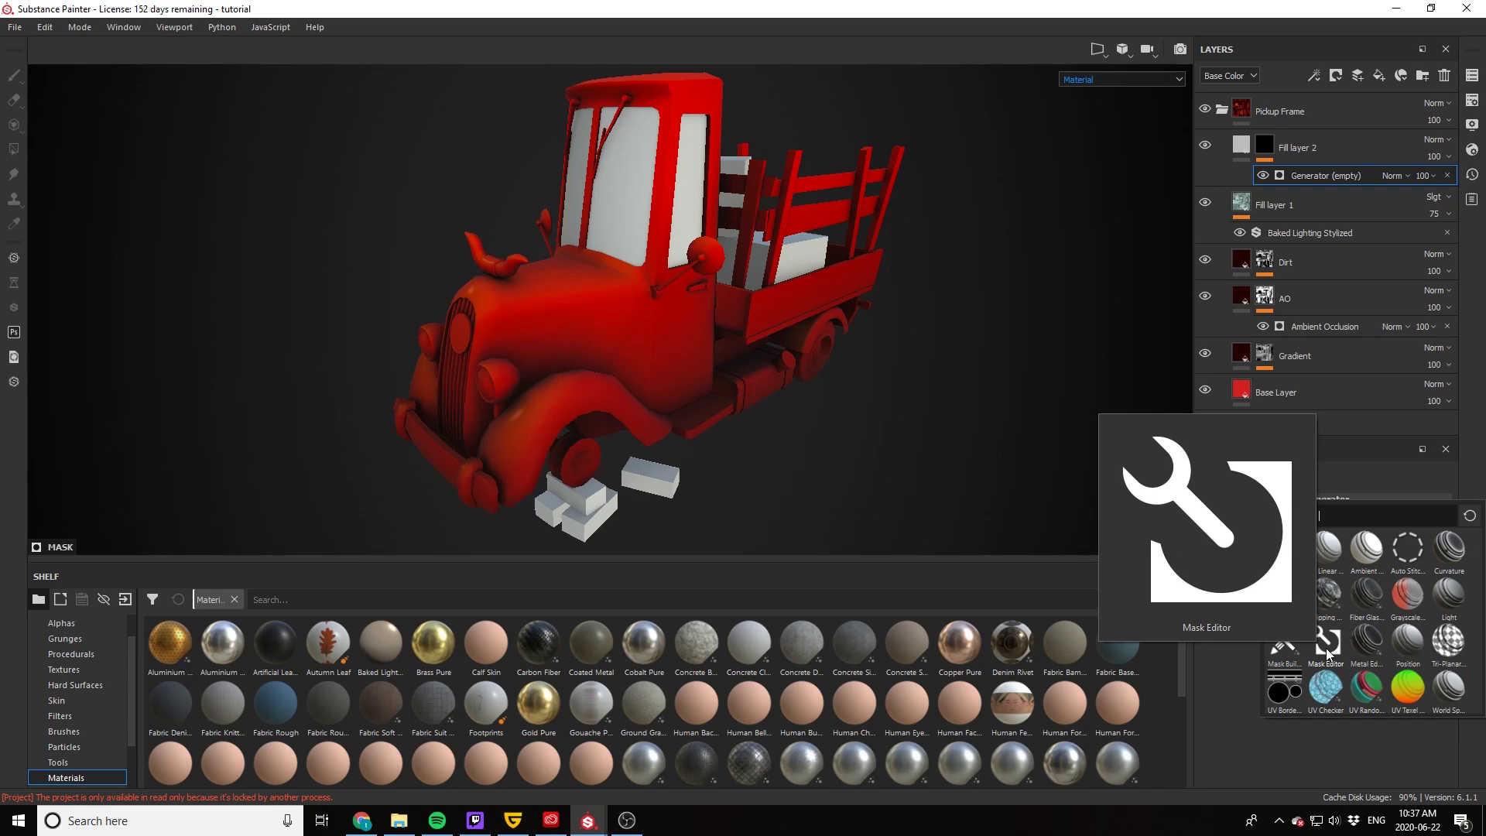
left_click(1328, 655)
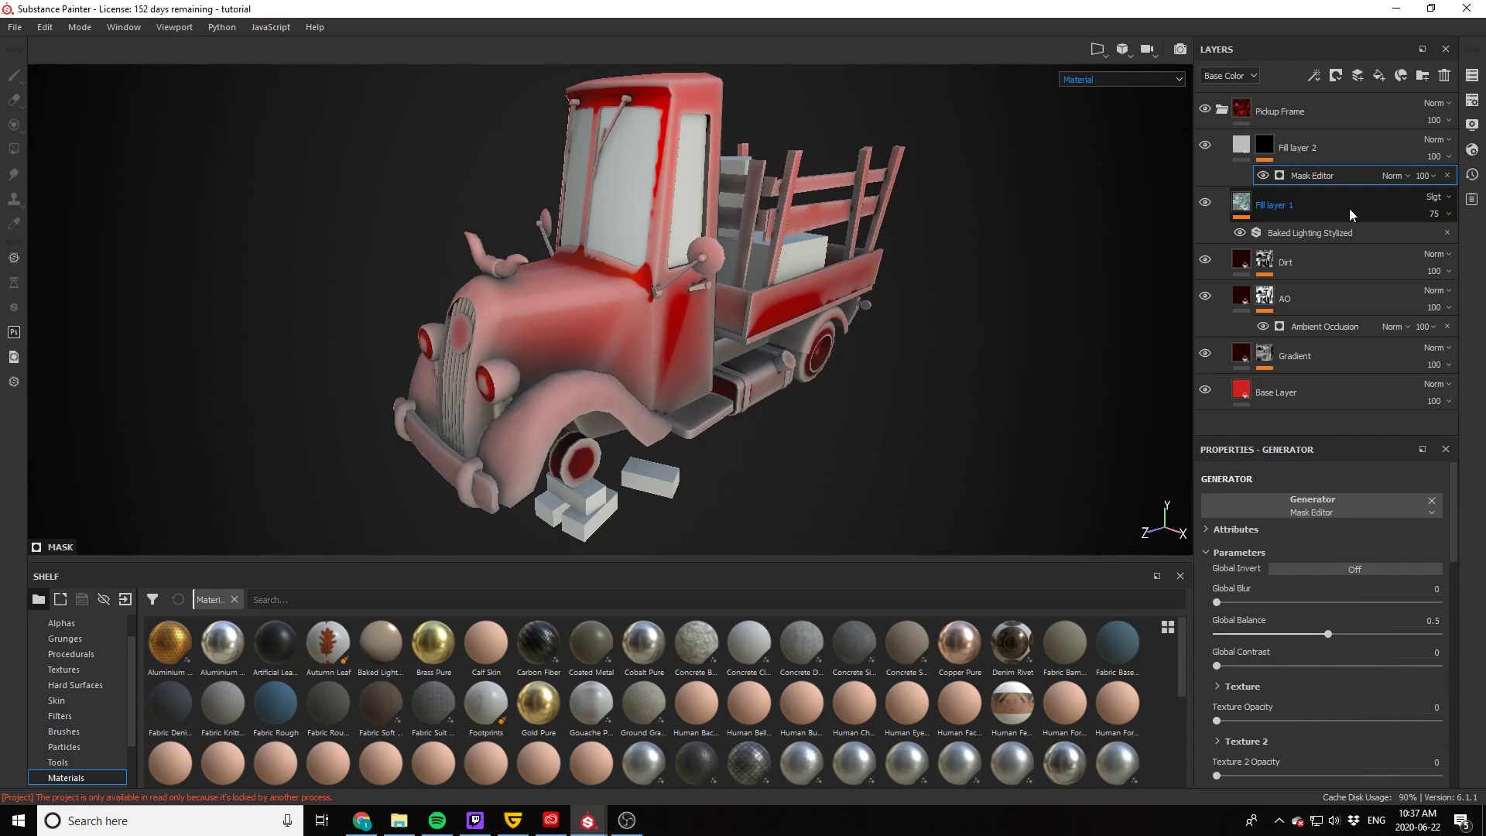
Step: Set the Mask Editor's Global Balance to 0.29 and display the Mask channel in the viewport
mouse_move(1248, 358)
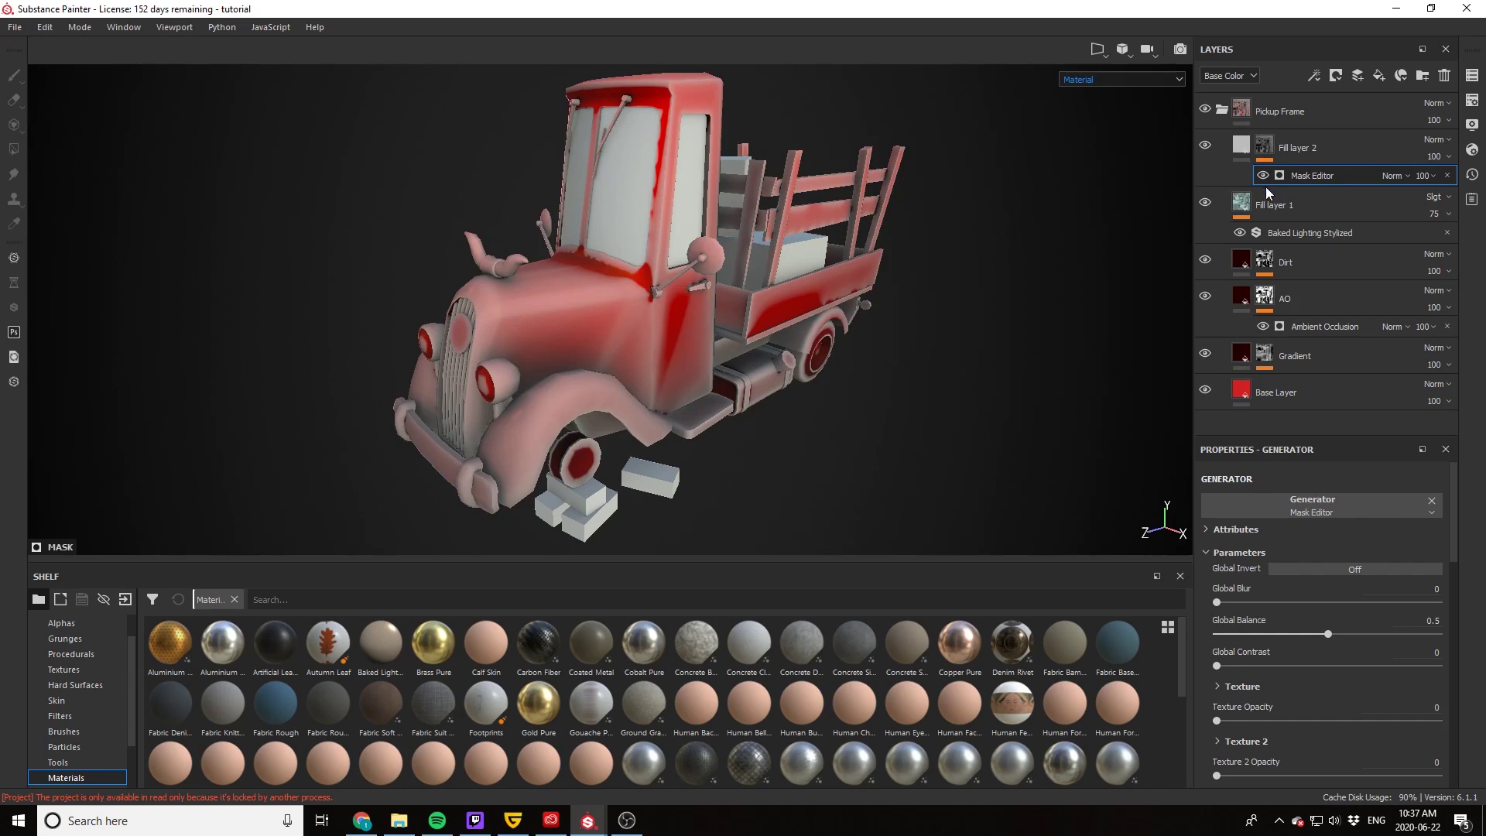
left_click_drag(1325, 632, 1281, 639)
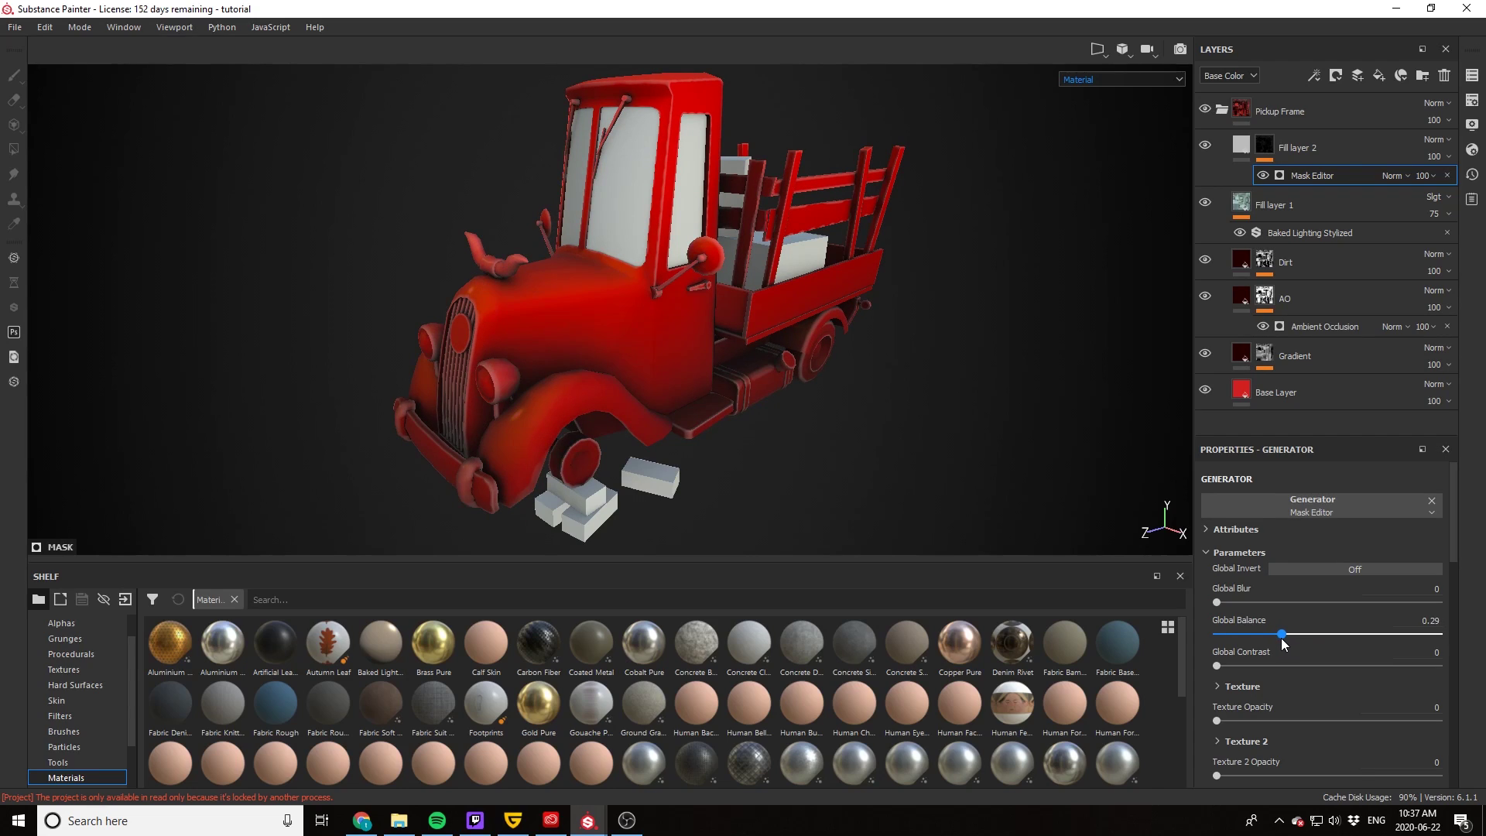
left_click(1088, 79)
scroll(1091, 153, "down", 2)
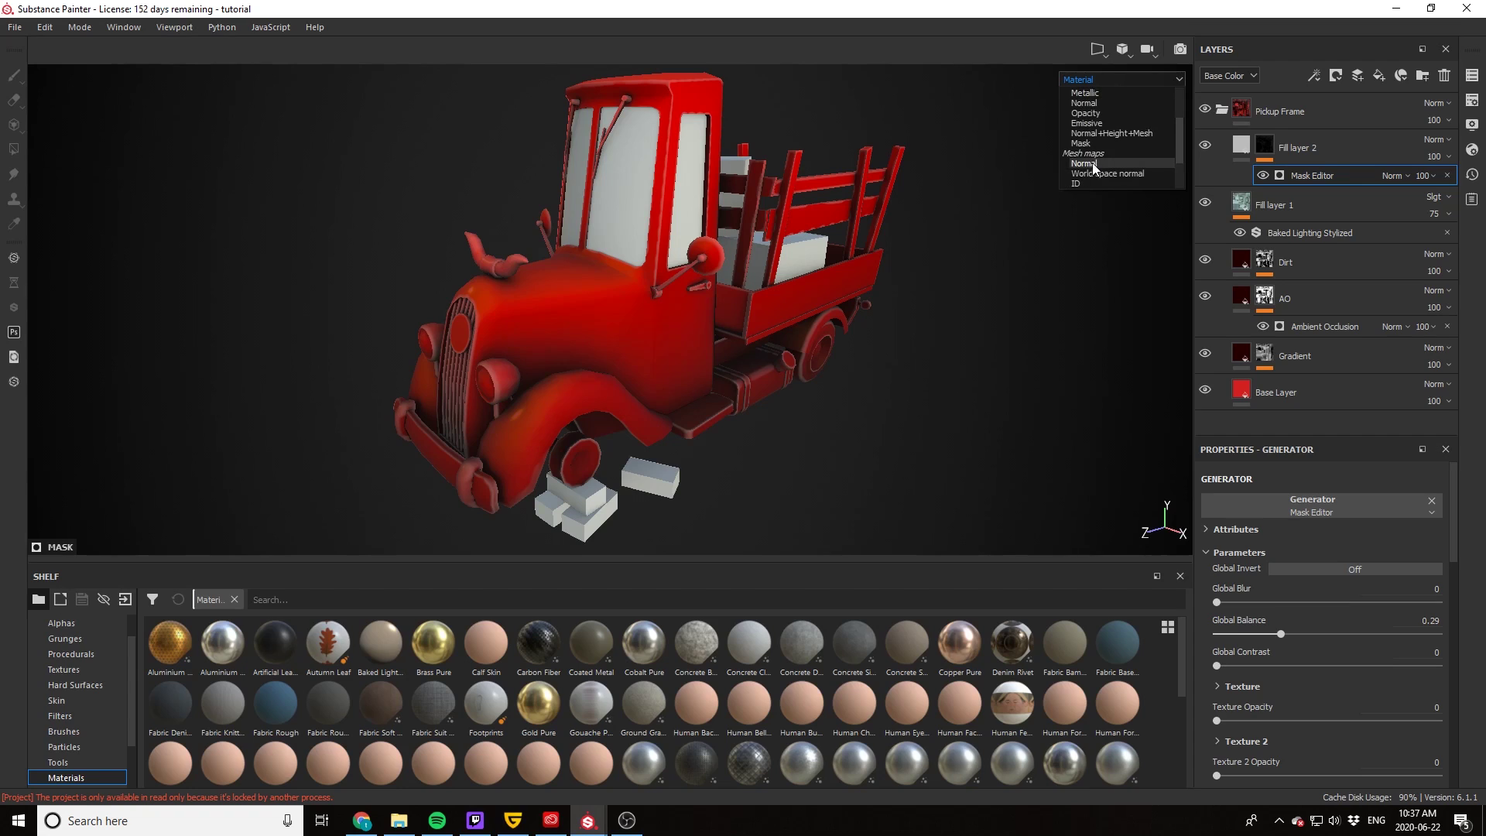
left_click(1099, 143)
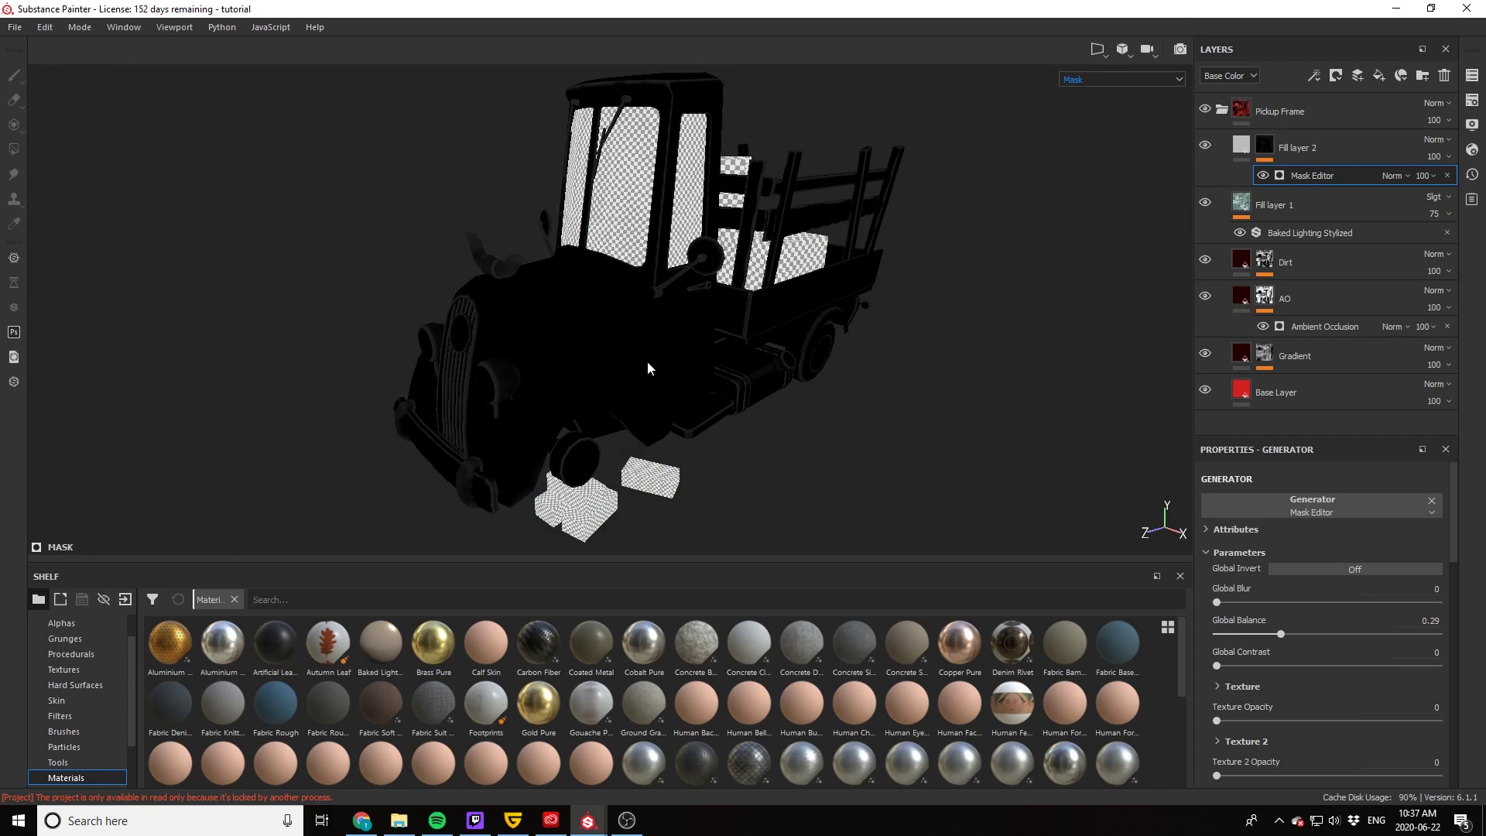
Step: Raise the Mask Editor's Global Balance slightly and expand its Curvature parameters
scroll(645, 362, "up", 3)
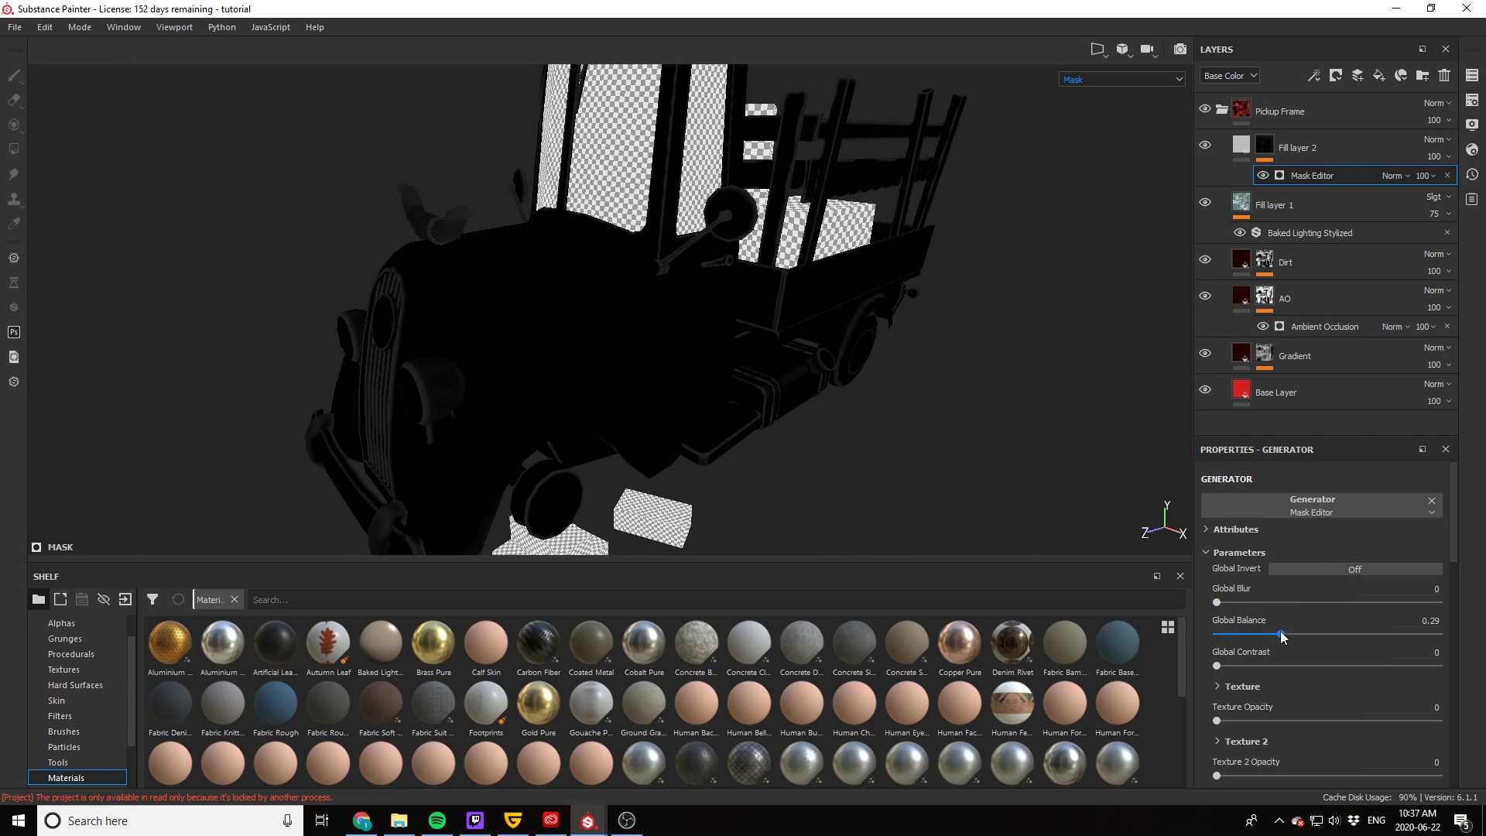
left_click_drag(1281, 634, 1286, 636)
scroll(1286, 635, "down", 5)
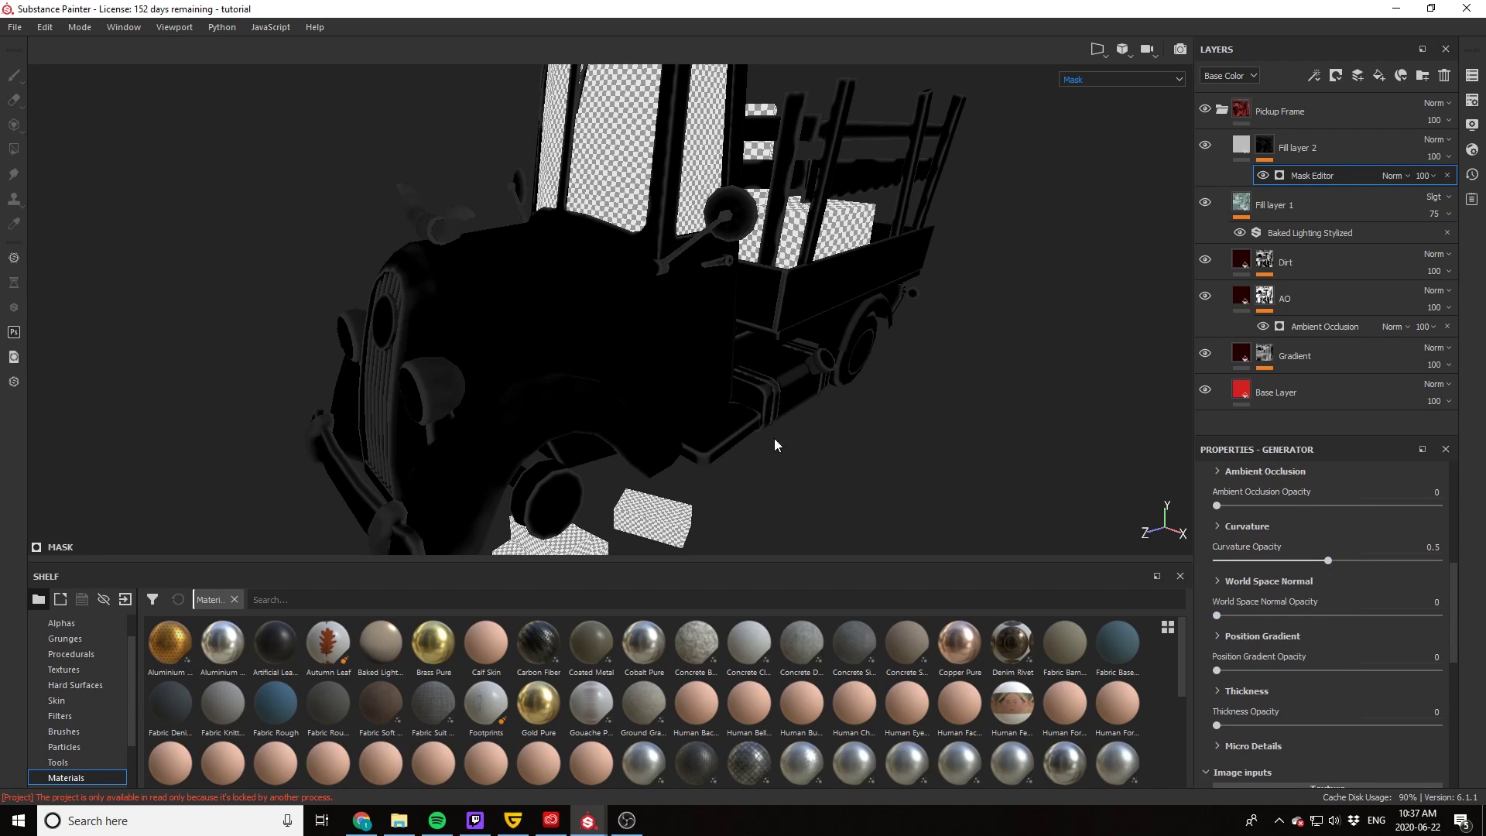
right_click_drag(698, 425, 741, 476, "alt")
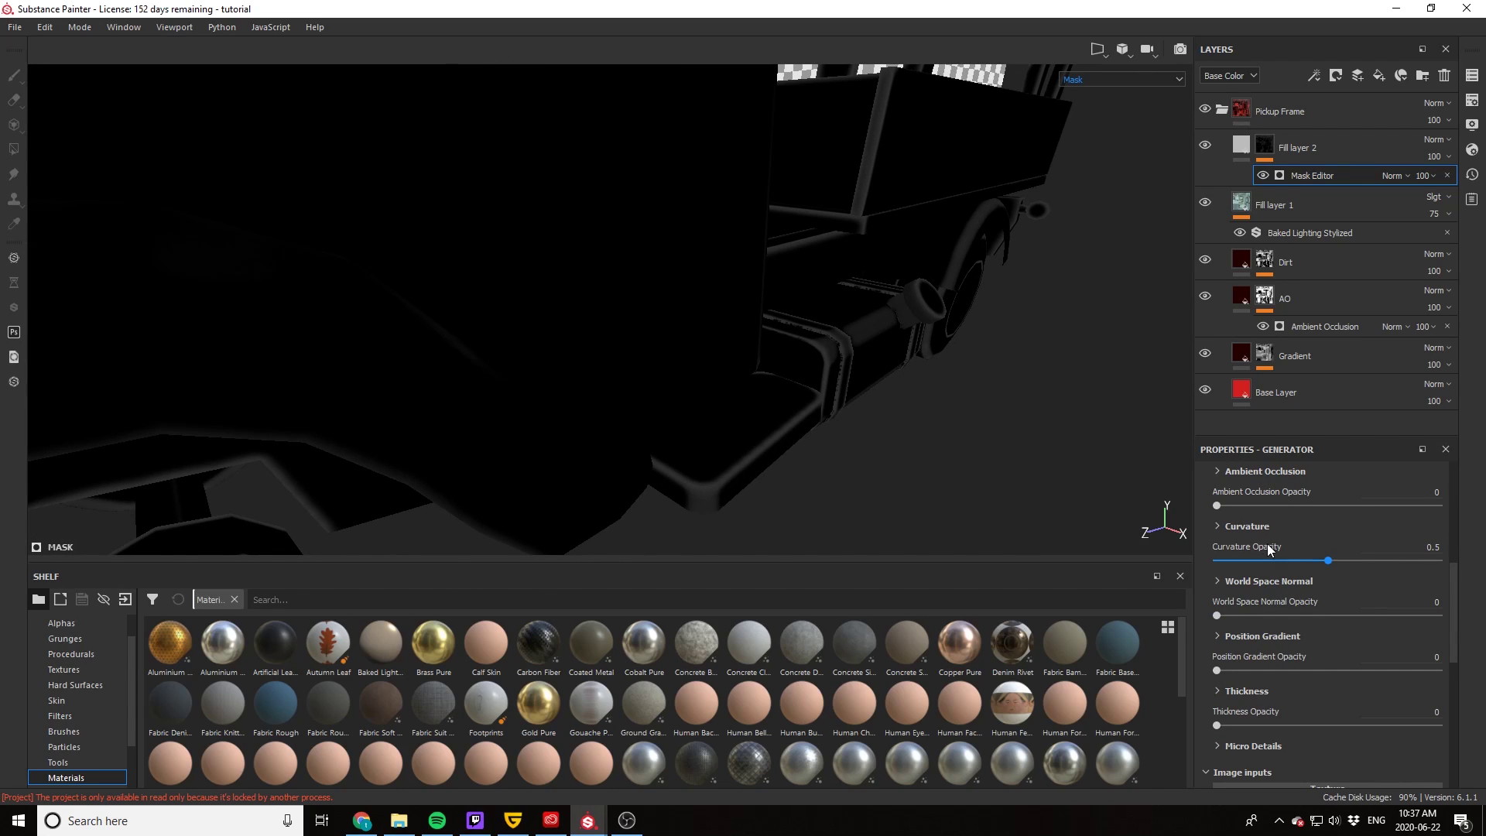
left_click(1217, 527)
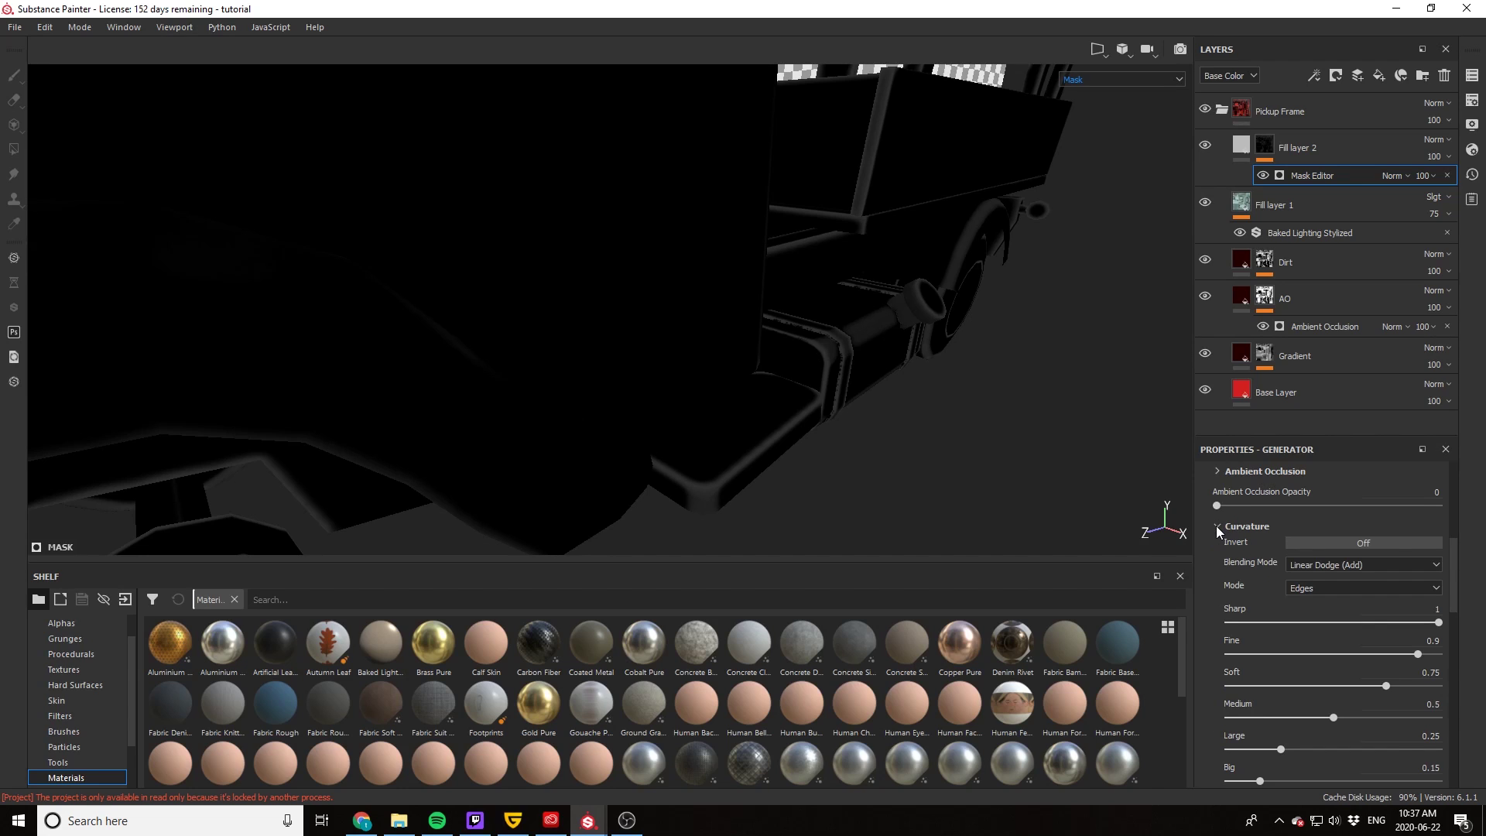
scroll(1215, 526, "down", 3)
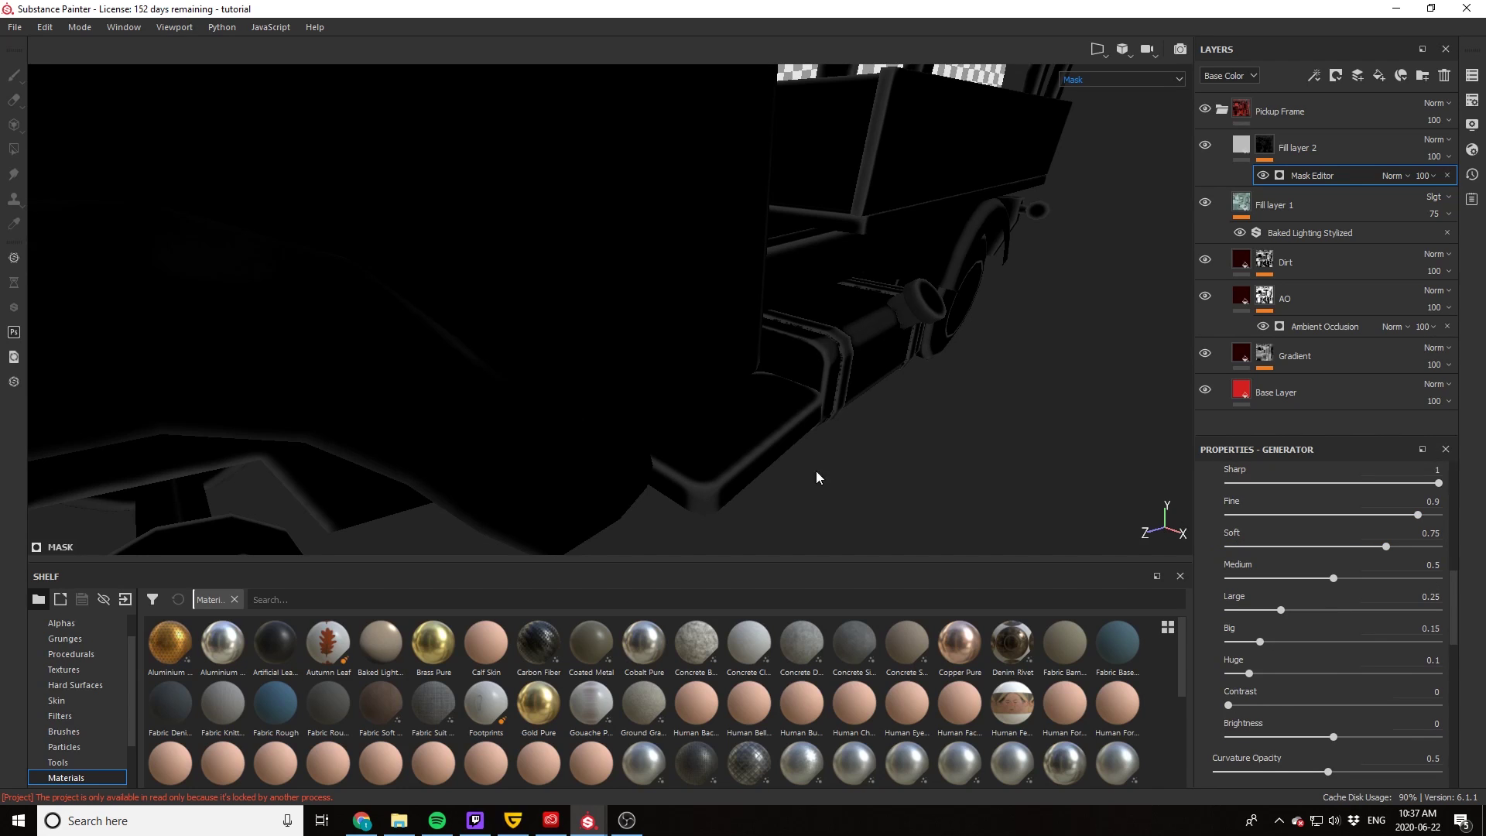
Step: Set the curvature's Big and Huge values to 0 and Large to 0.09
scroll(641, 427, "down", 5)
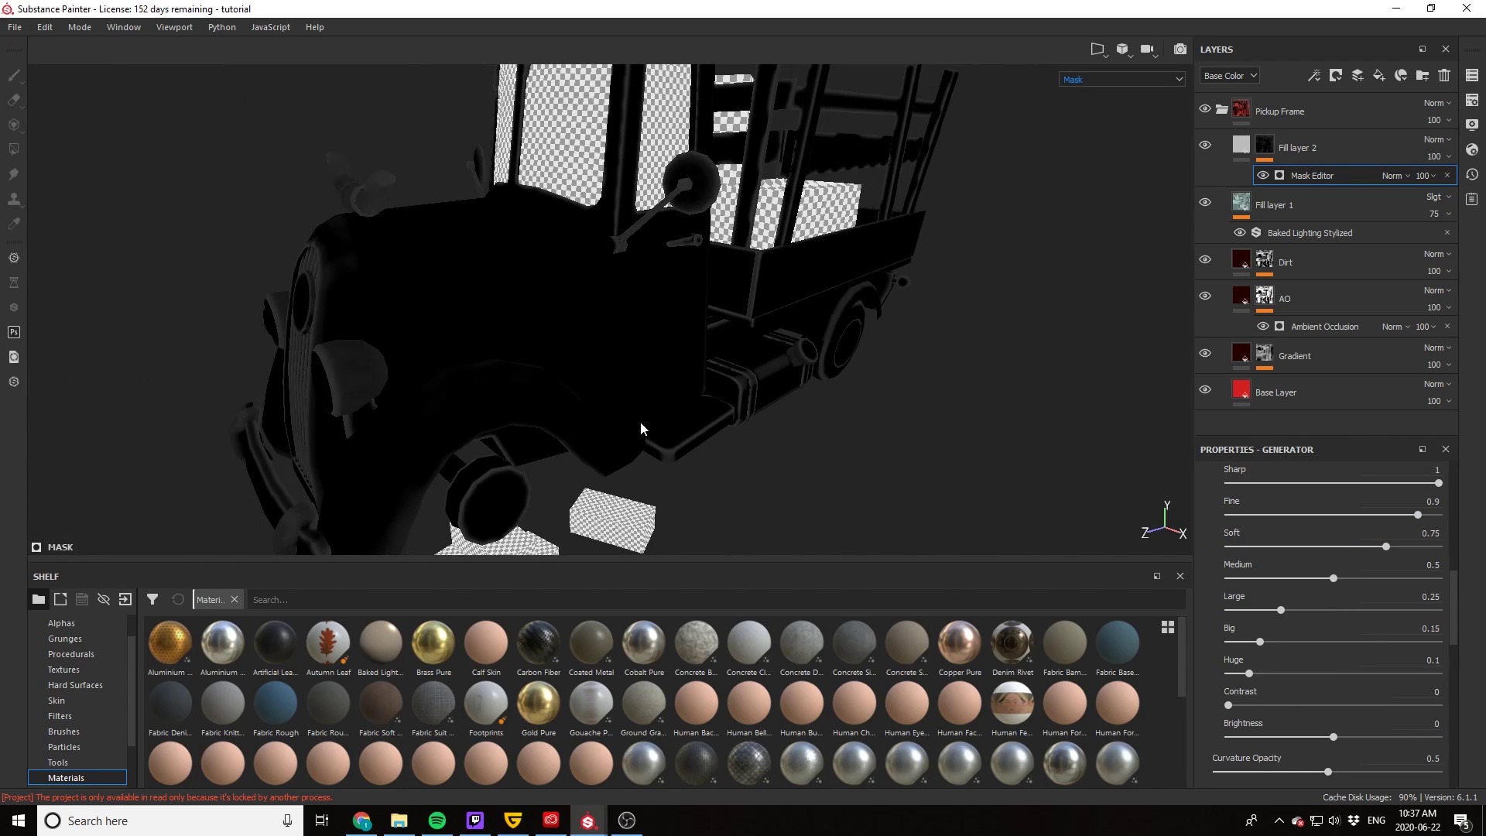
left_click(1241, 642)
left_click_drag(1248, 673, 1226, 644)
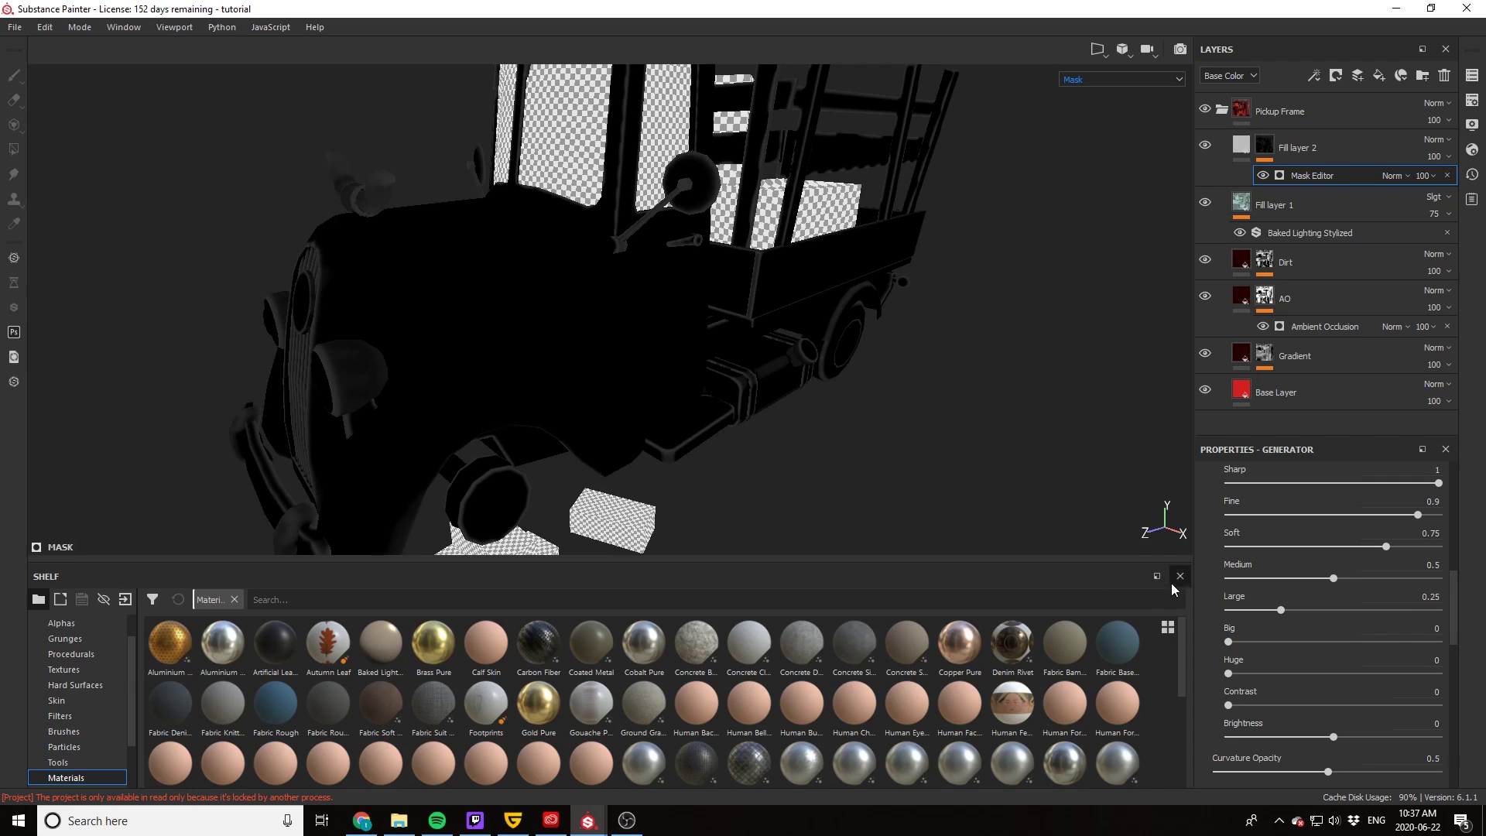
left_click_drag(1271, 616, 1229, 611)
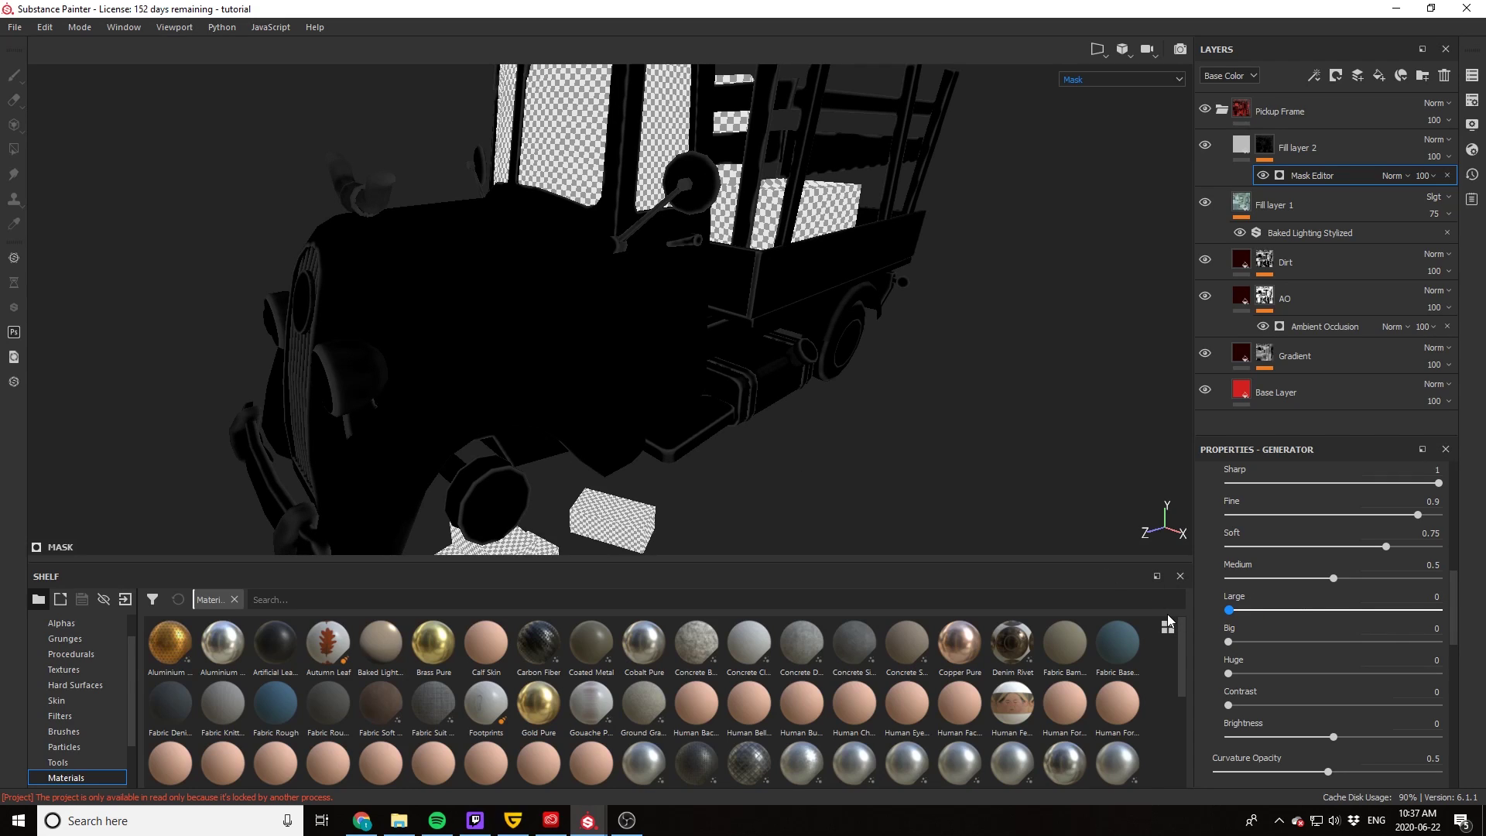
mouse_move(1228, 611)
left_mouse_down()
mouse_move(1287, 610)
mouse_move(1246, 611)
left_mouse_up()
Step: Switch the viewport to Base Color and examine the edge highlights around the truck's front and fender
left_click(1089, 81)
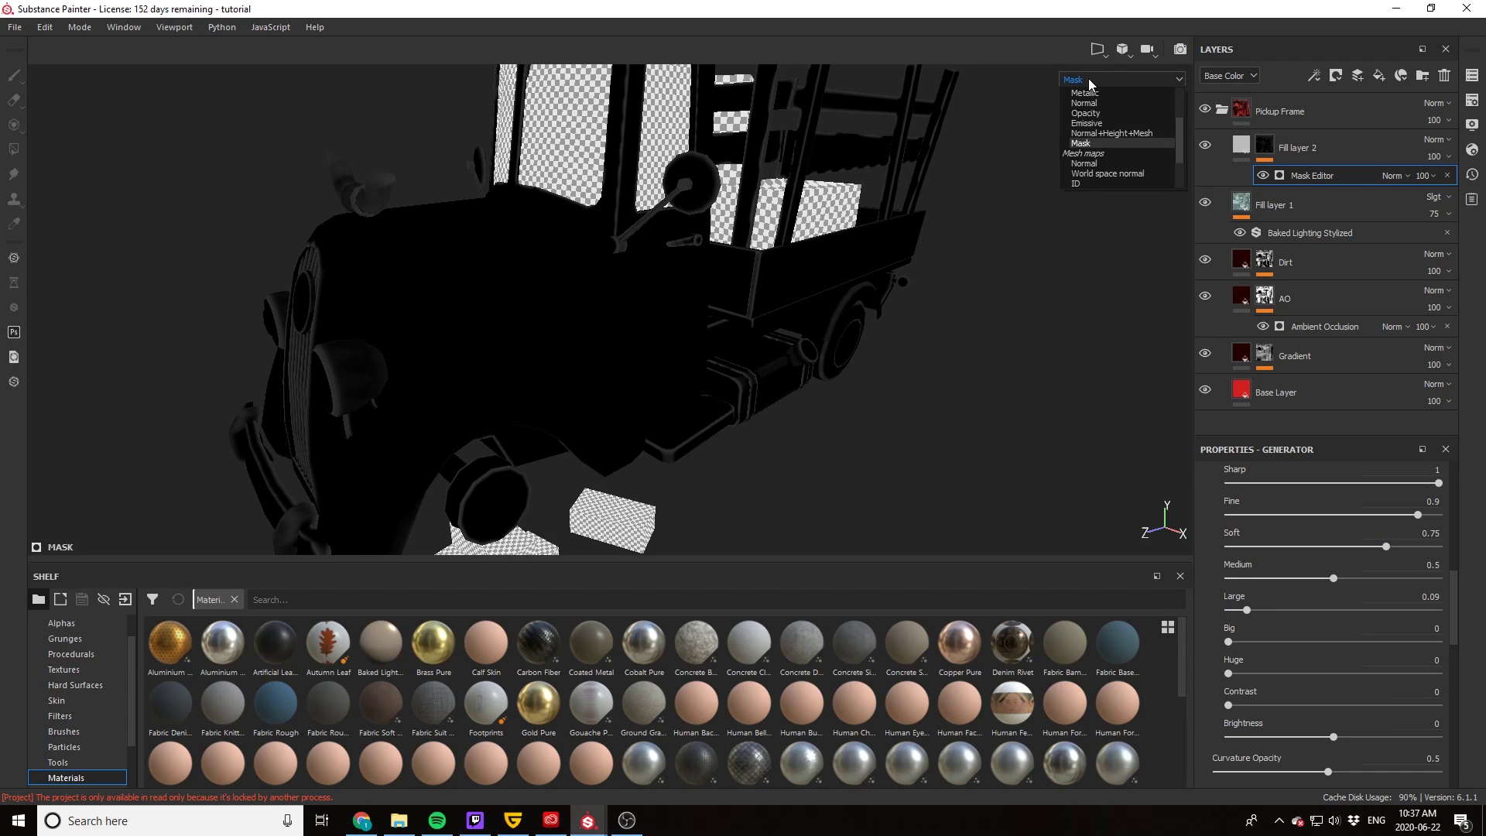
left_click(1092, 134)
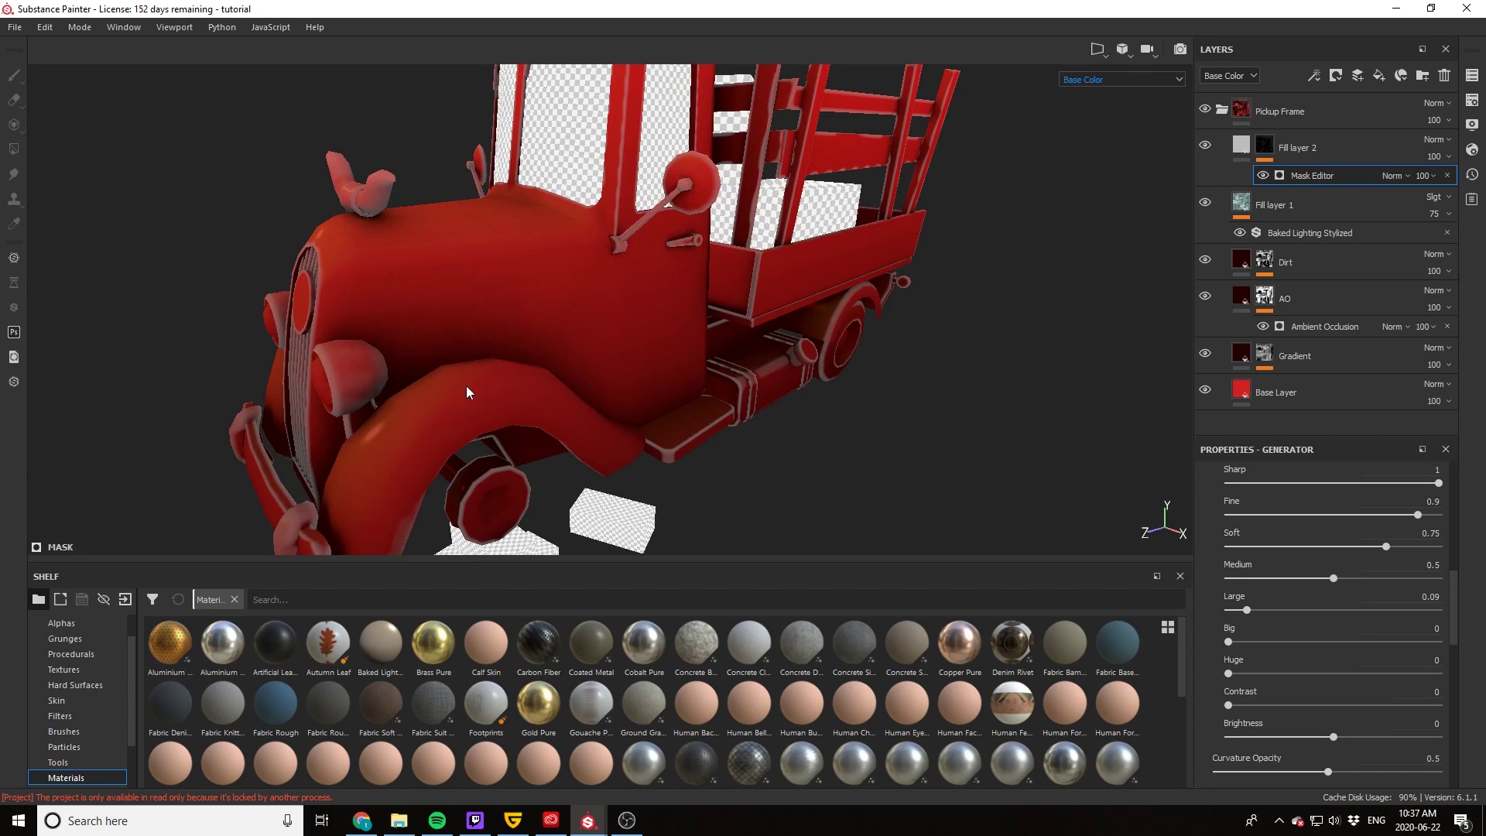
left_click_drag(466, 386, 596, 308, "alt")
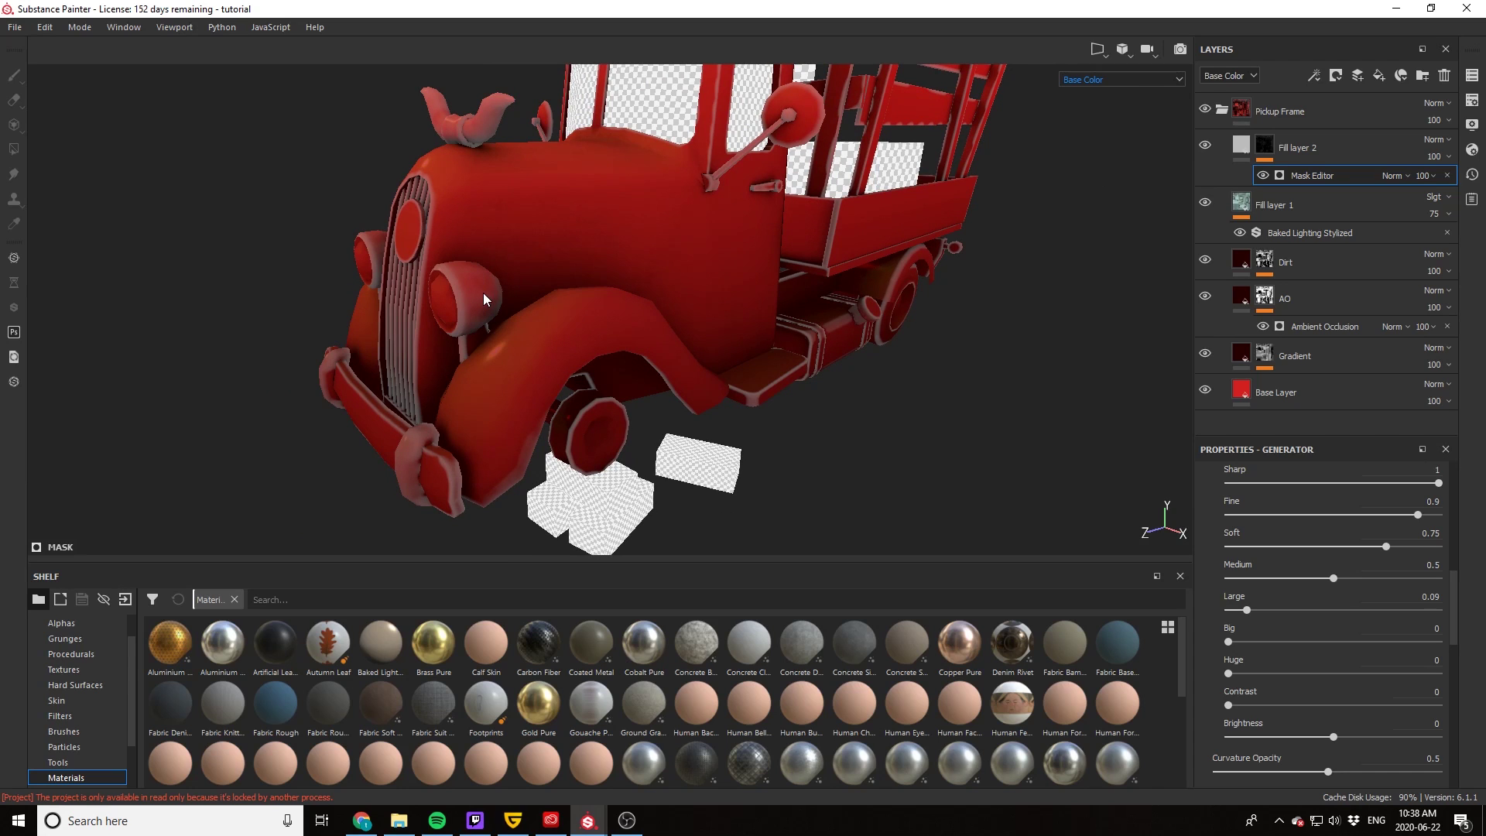
scroll(482, 294, "up", 3)
scroll(736, 352, "down", 2)
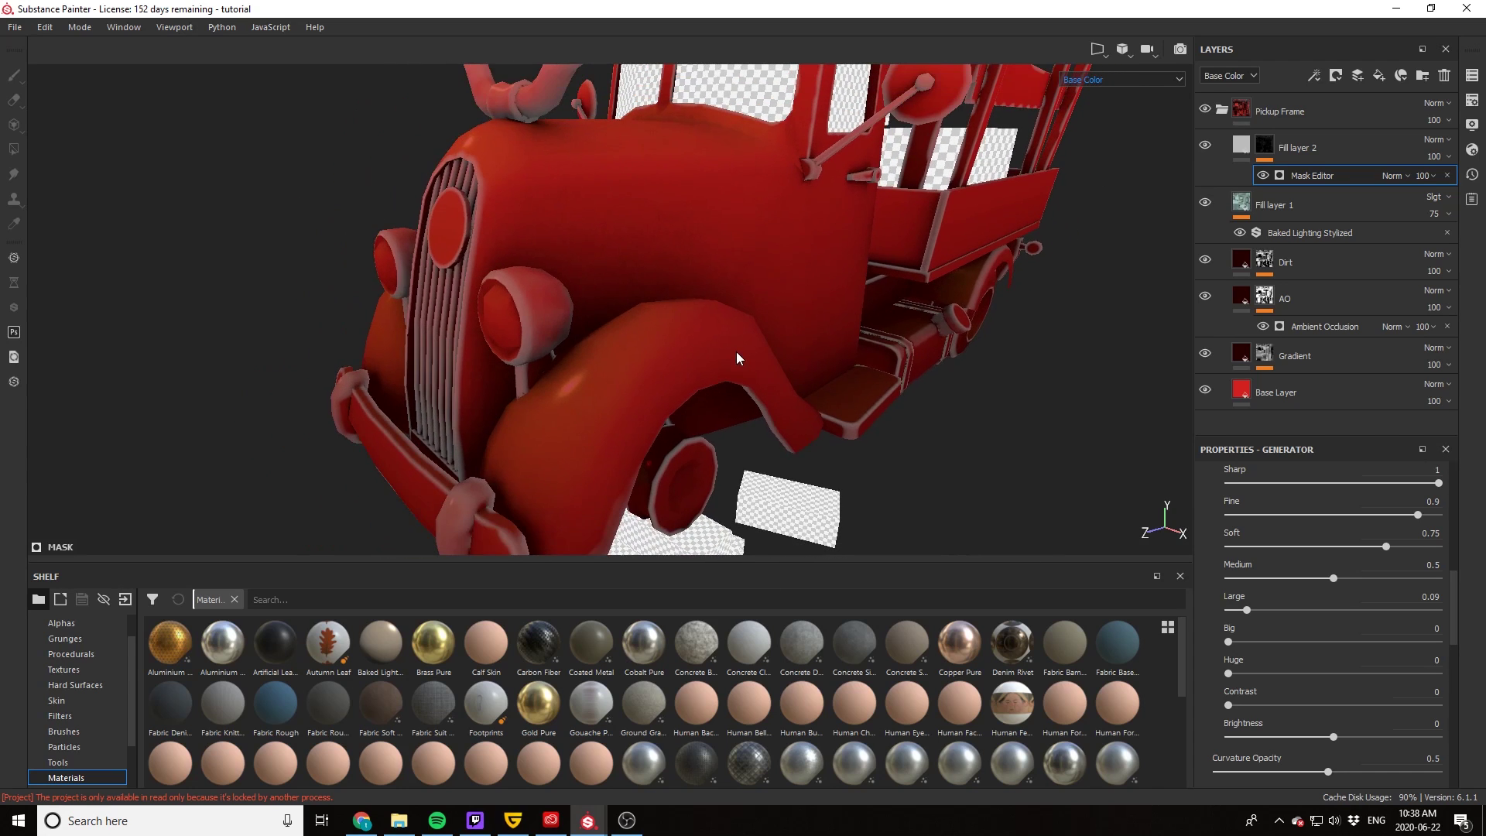
left_click_drag(736, 351, 667, 454, "alt")
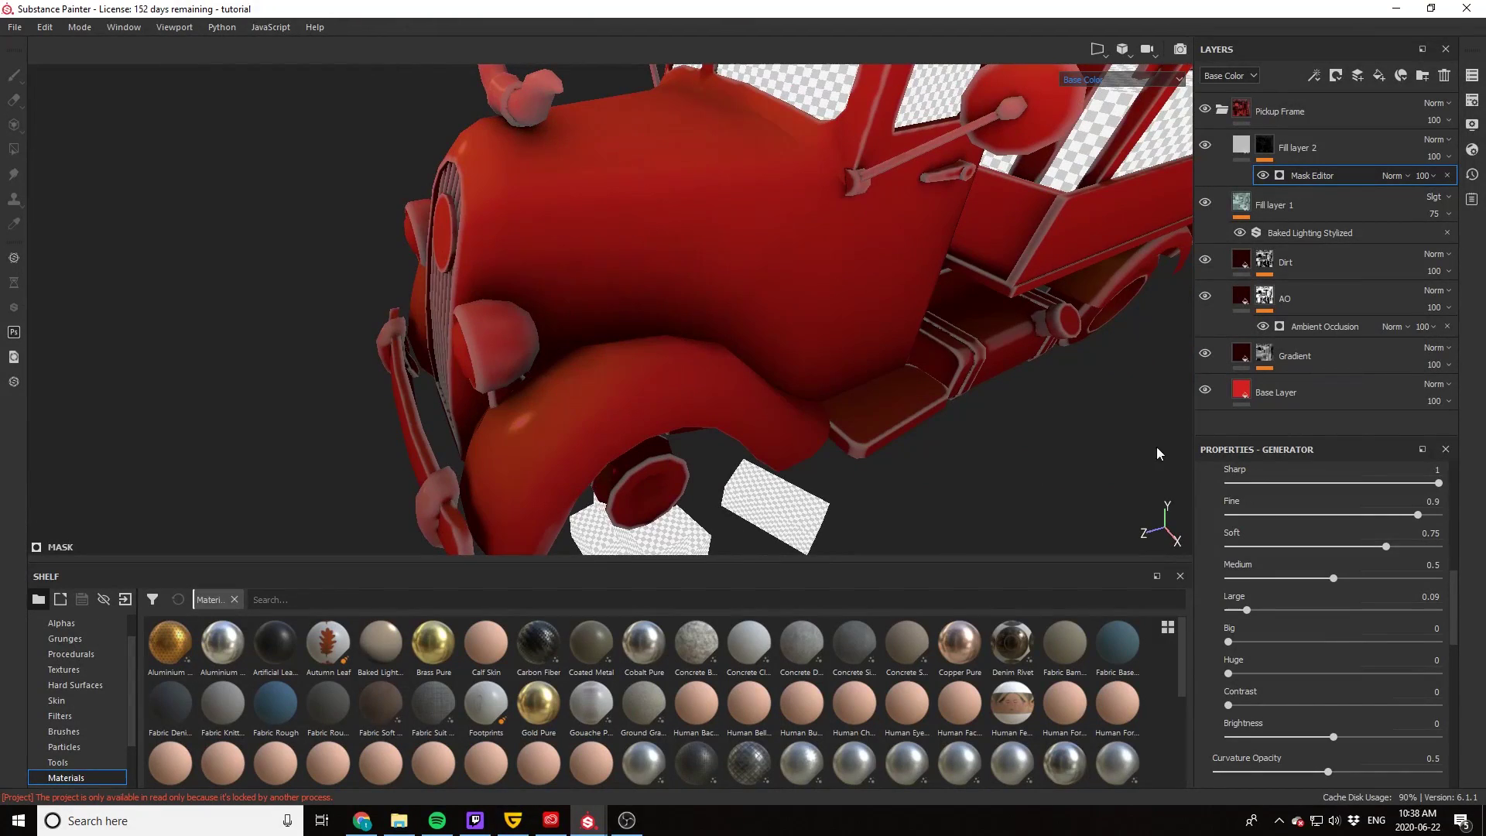
Step: Narrow the edge highlights by setting the curvature's Large value to 0 and Medium to 0.21
left_click_drag(1264, 605, 1224, 617)
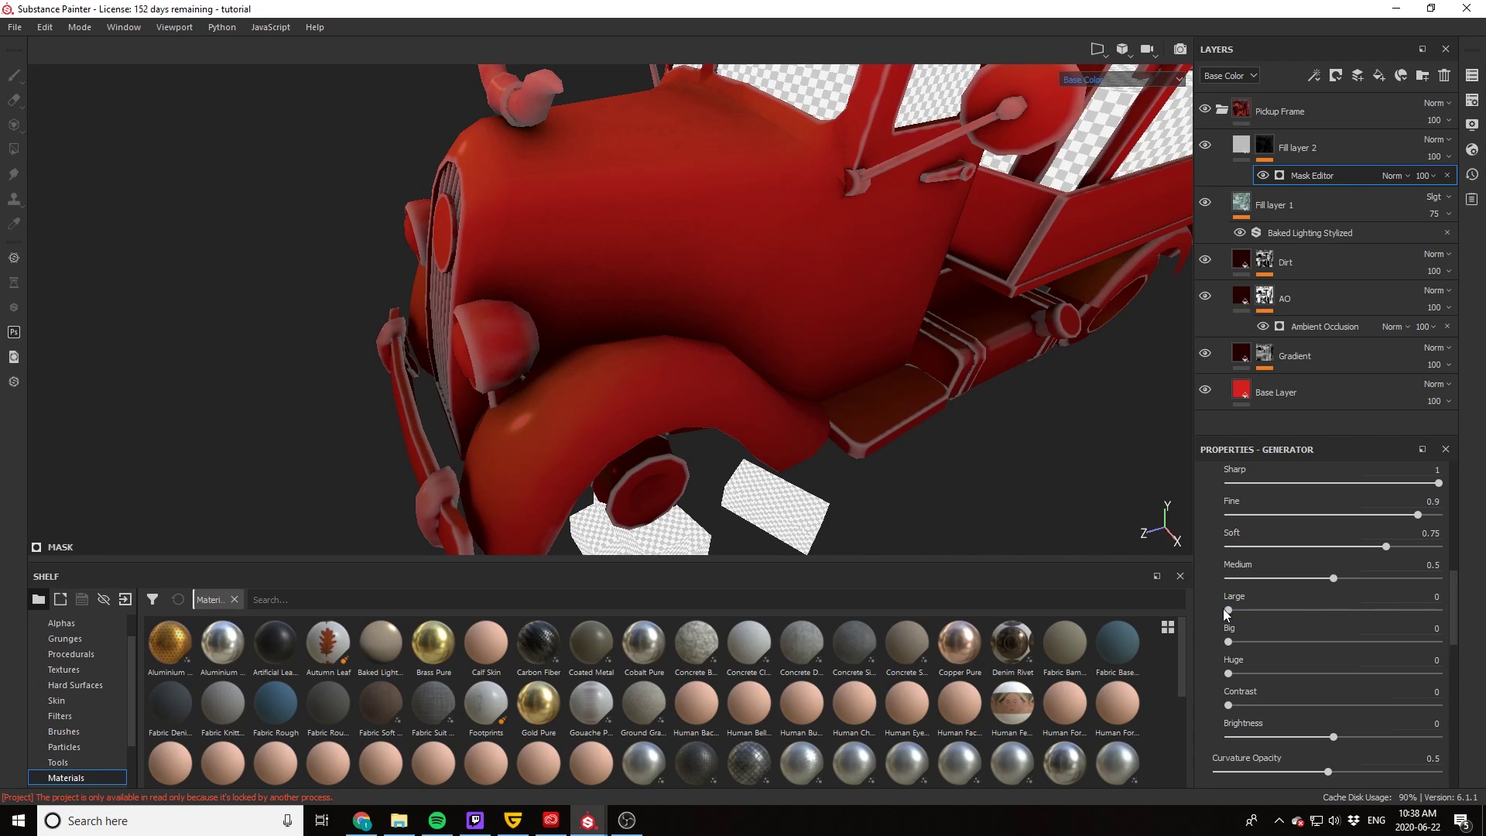
left_click_drag(1333, 578, 1271, 587)
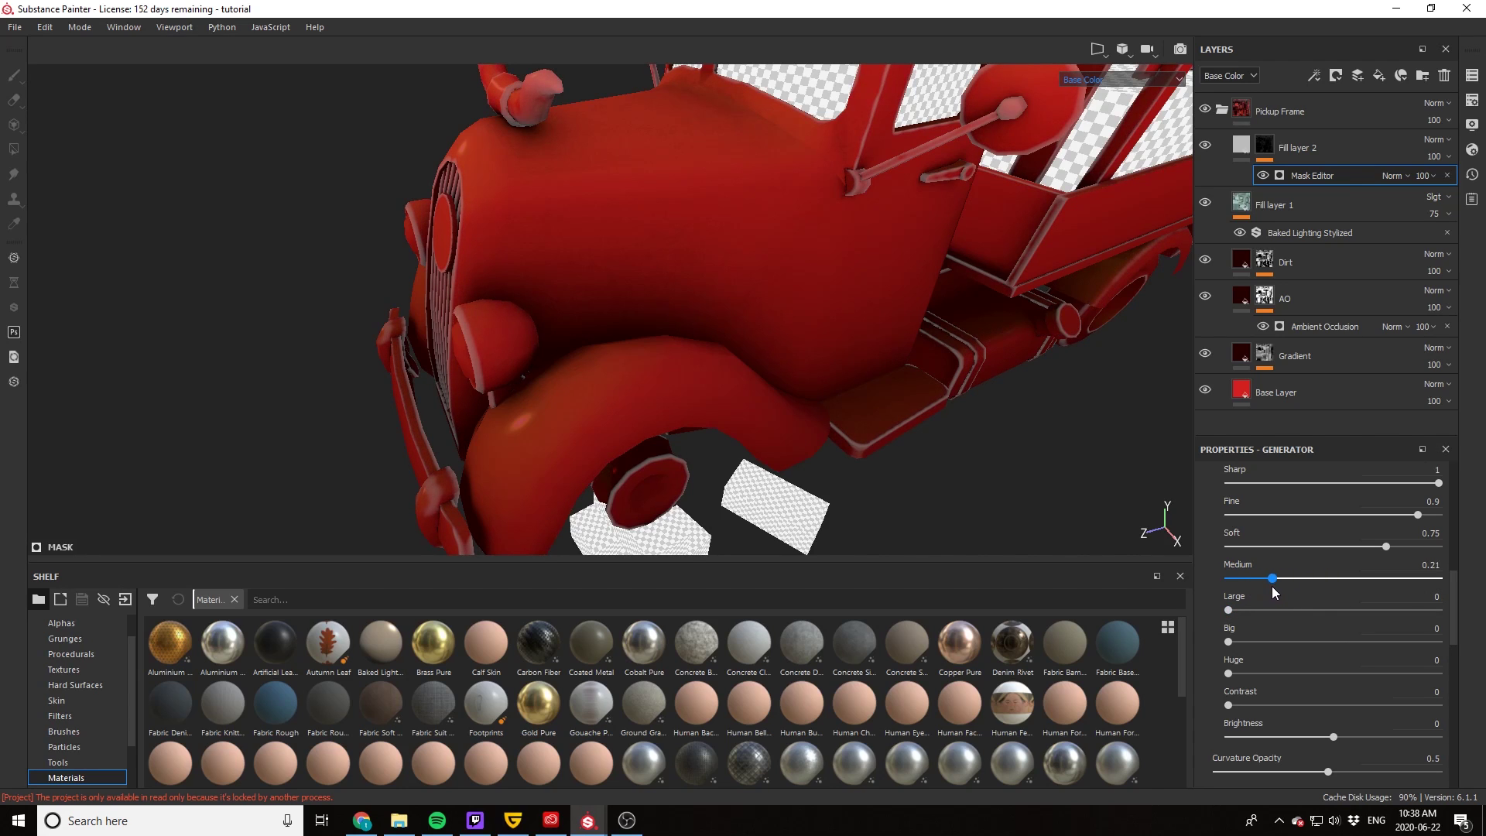
scroll(787, 358, "down", 4)
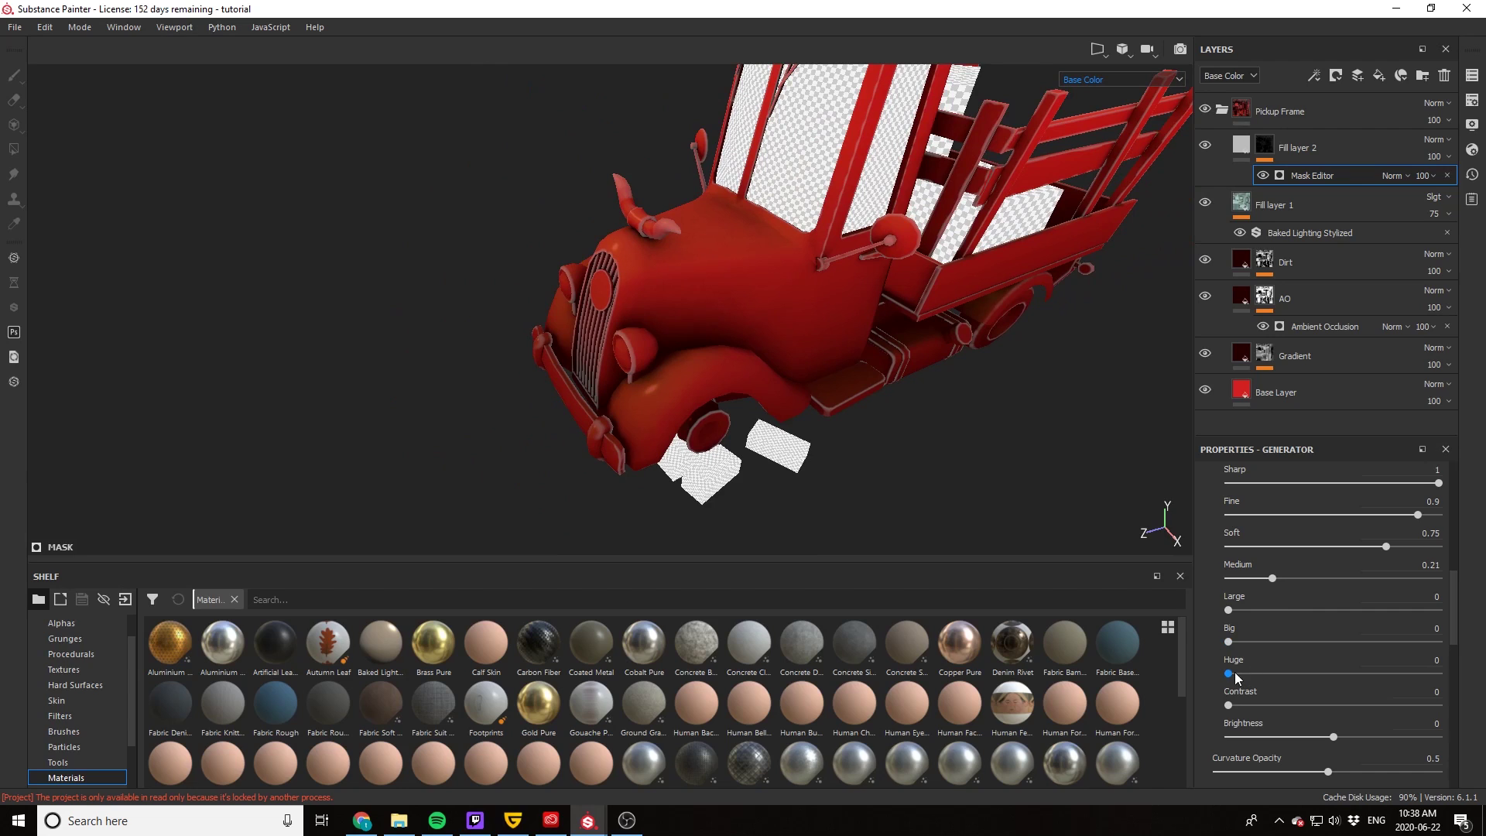
Step: Set the Mask Editor's curvature Huge value to 0.45 and examine the edge highlights around the front fender and cab
left_click_drag(1228, 673, 1321, 681)
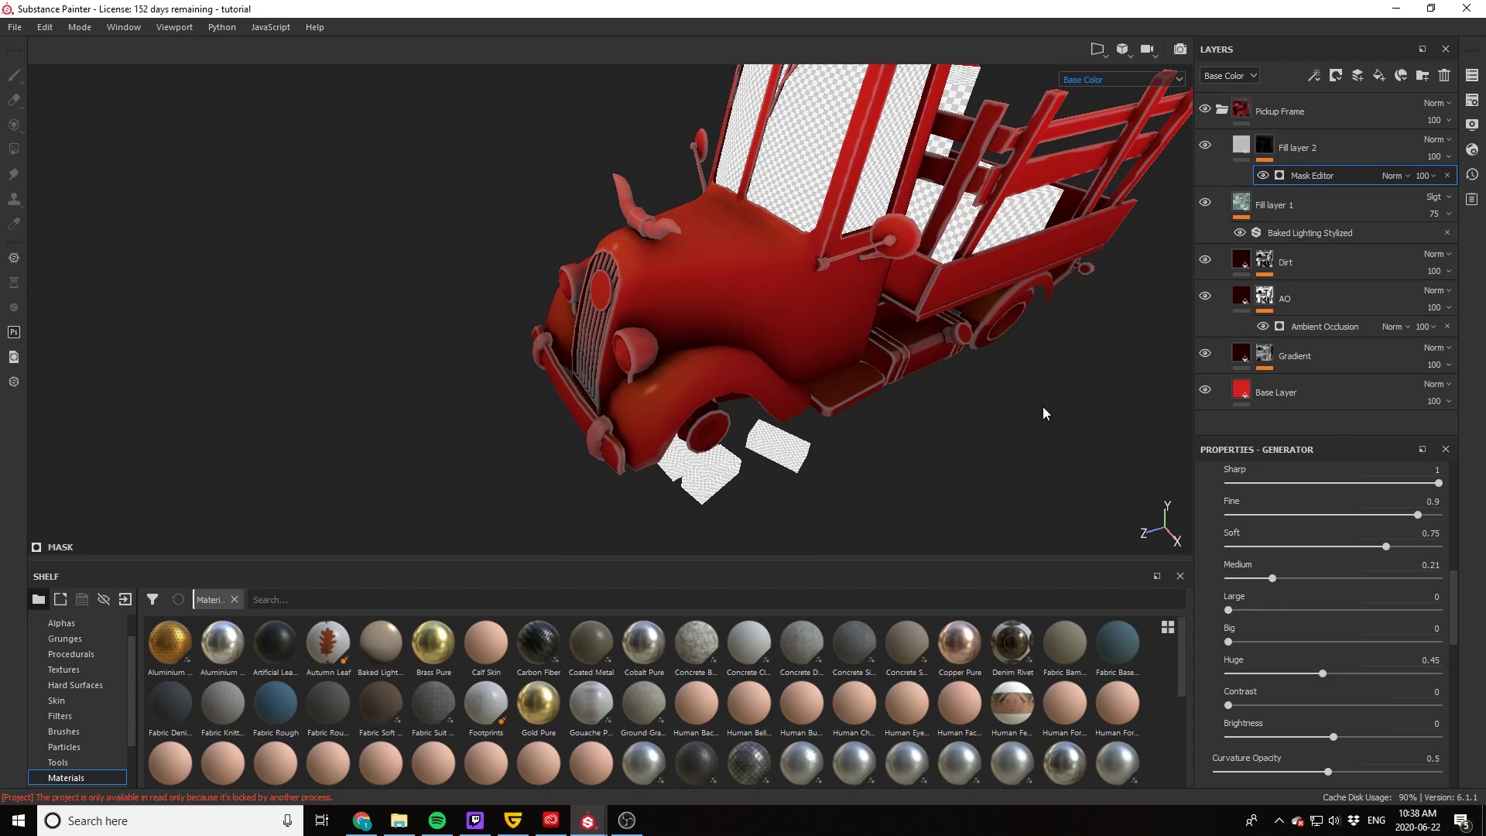
left_click_drag(884, 317, 839, 303, "alt")
scroll(732, 332, "up", 4)
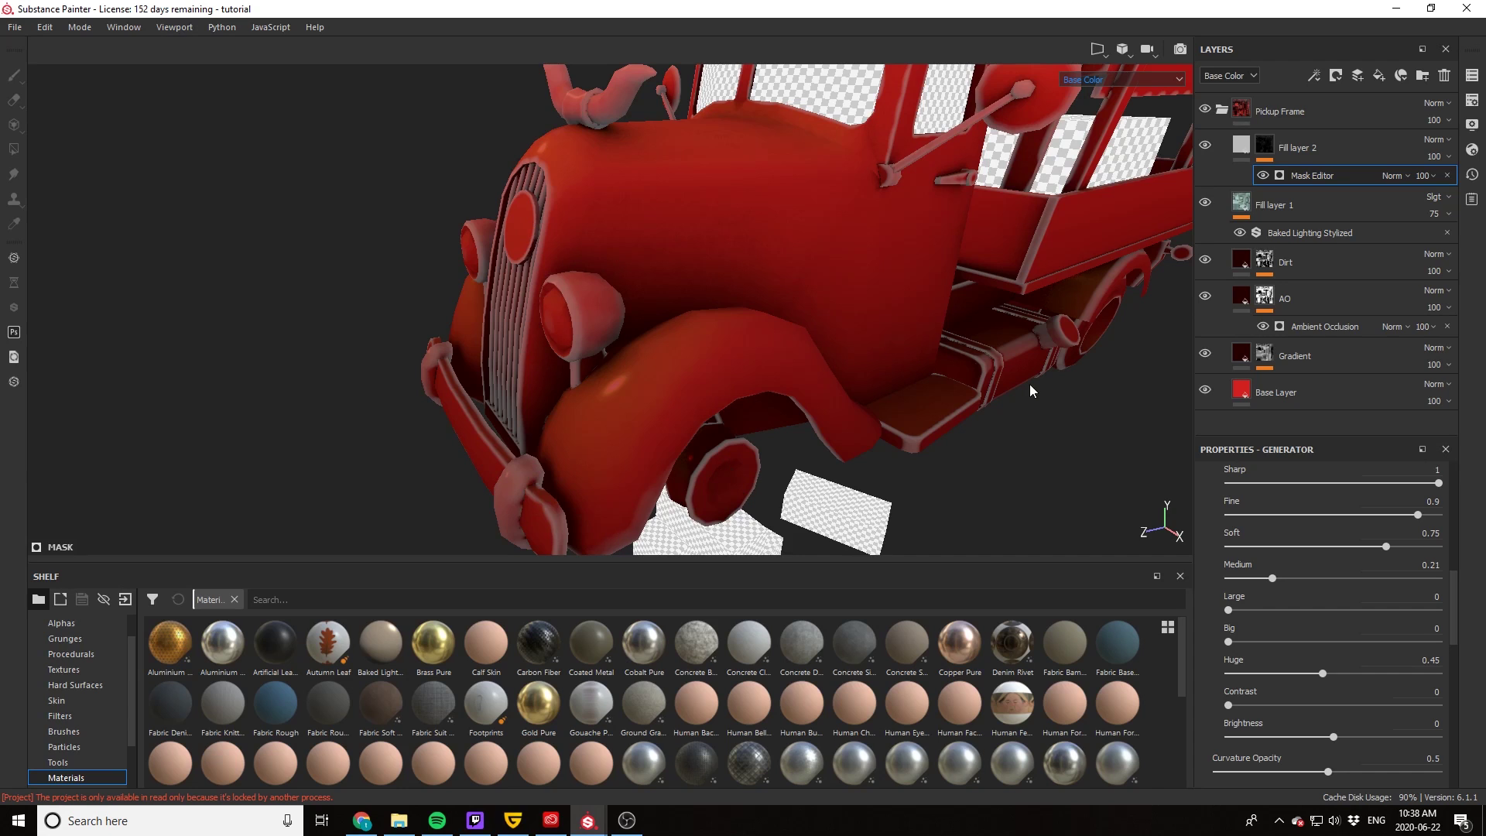
left_click_drag(994, 463, 869, 411, "alt")
left_click_drag(861, 464, 829, 512, "alt")
Step: Sample the Base Layer's red as the base color of Fill layer 2
left_click(1240, 149)
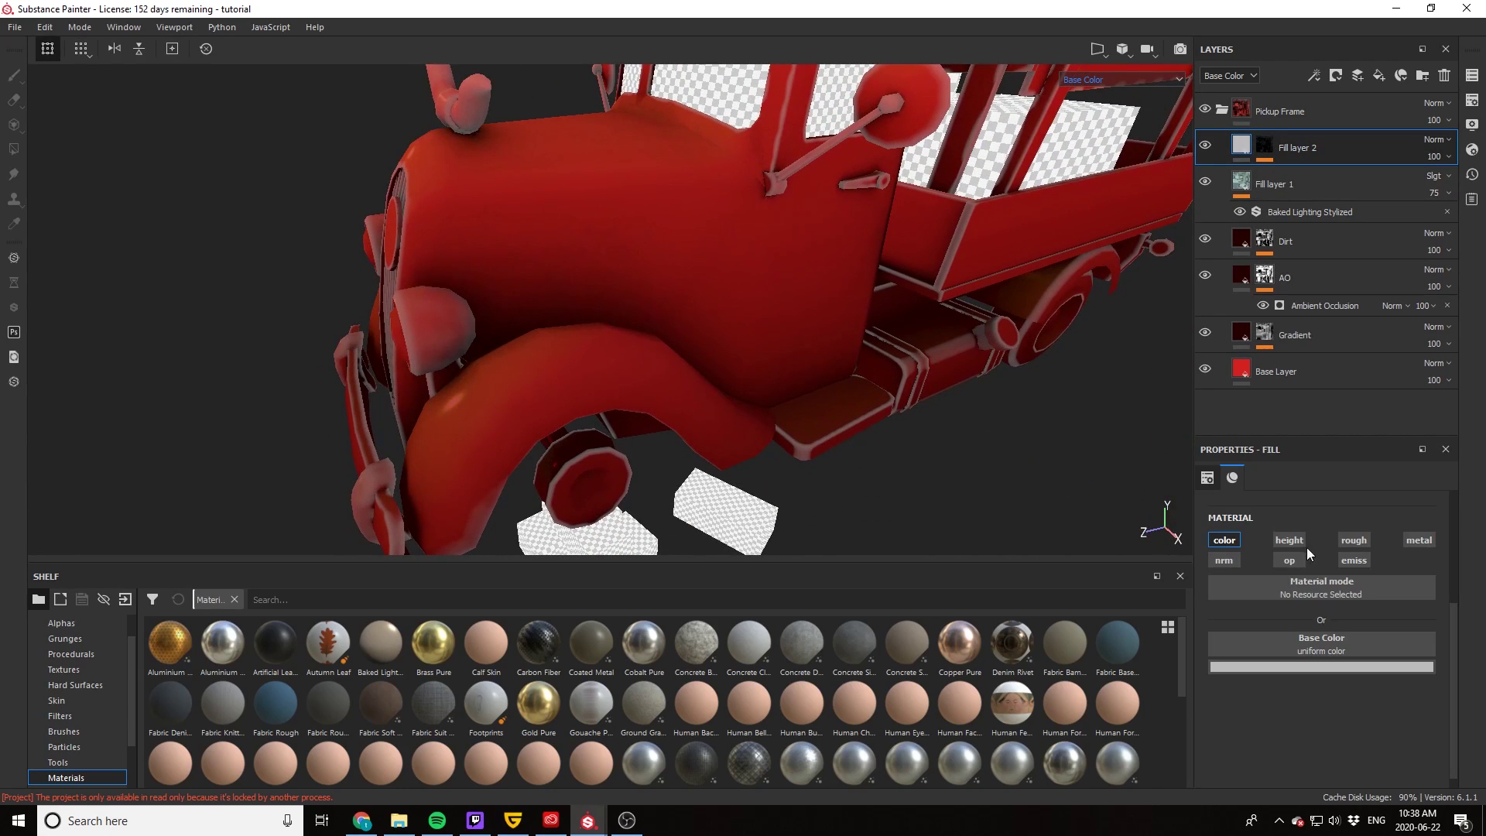
left_click(1305, 667)
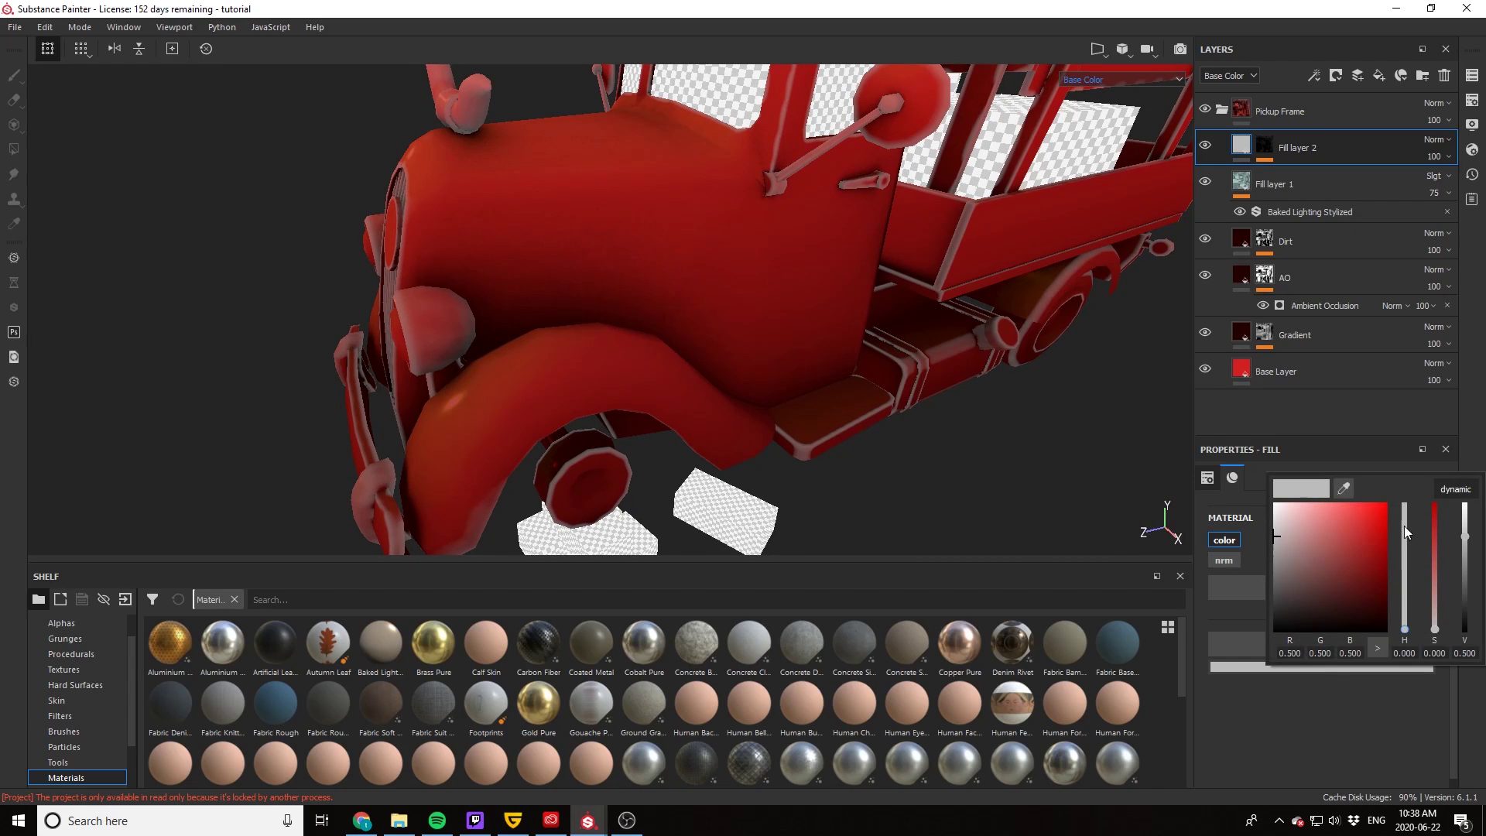
left_click(1341, 488)
left_click(1240, 361)
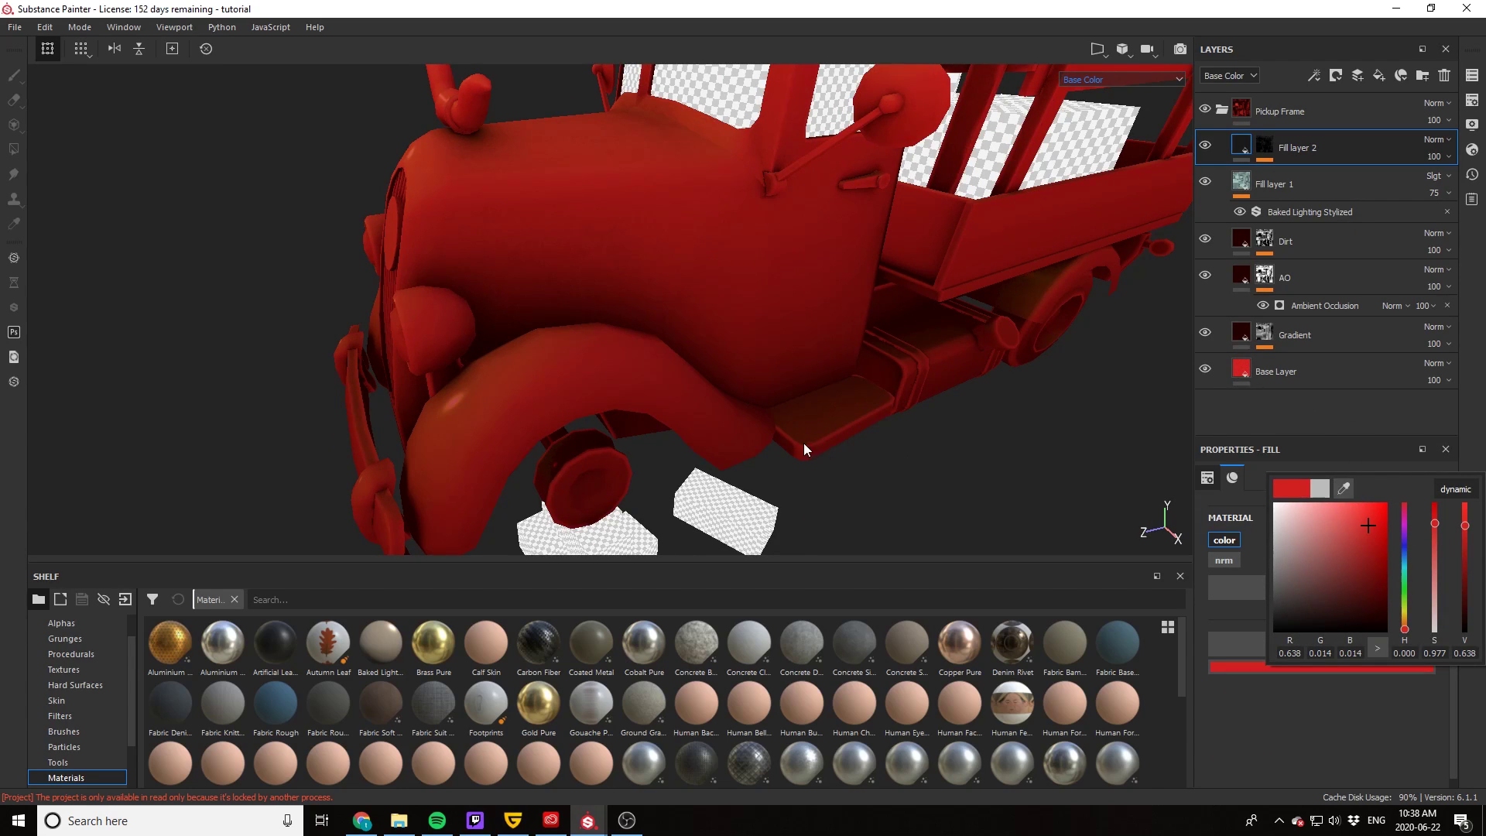
left_click(1315, 737)
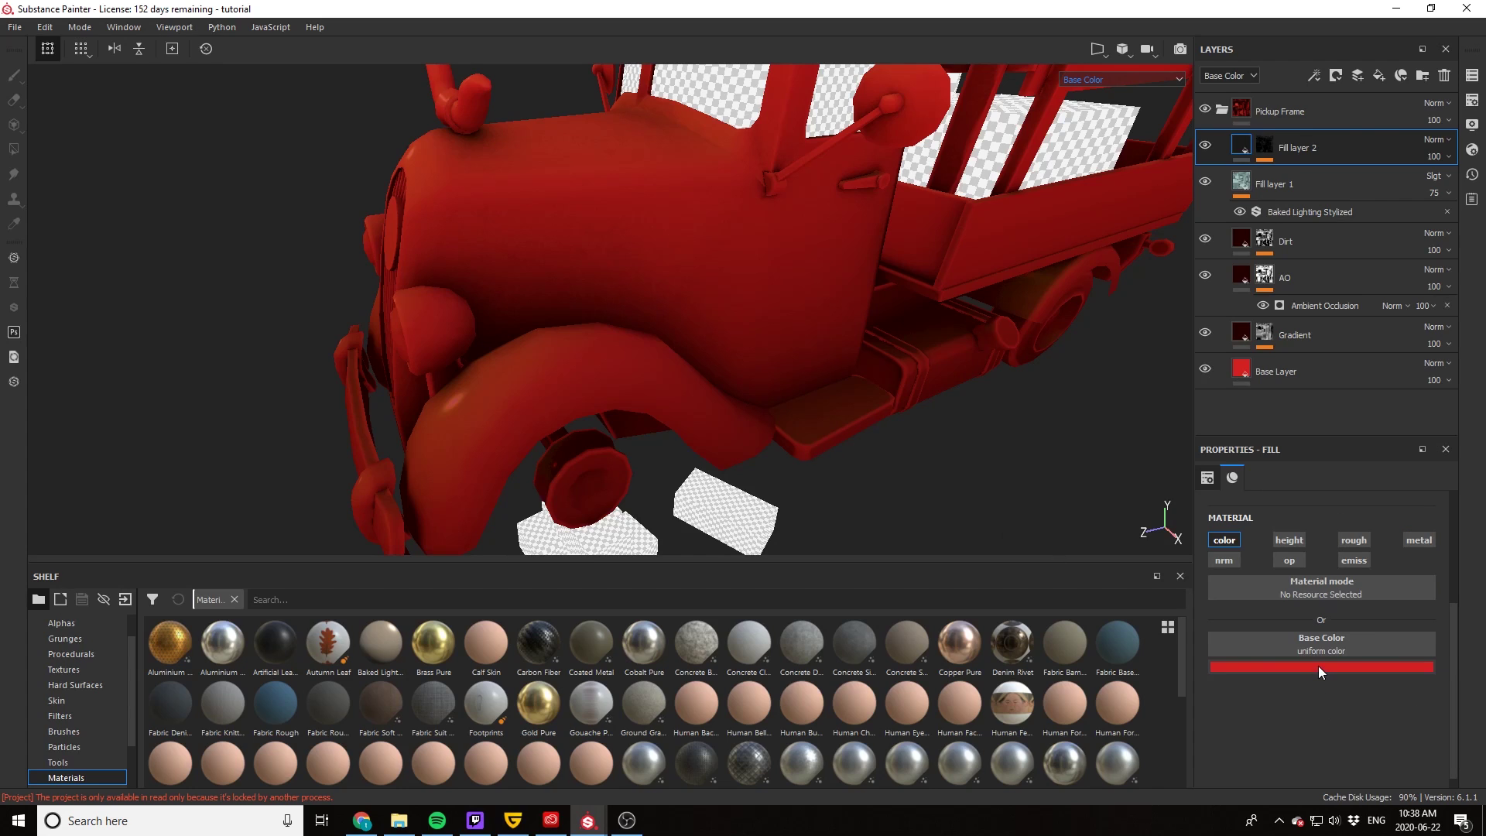
Step: Lower the saturation of Fill layer 2's base color to a lighter, pinkish red and check the edges around the mirror
left_click(1317, 666)
mouse_move(1433, 534)
left_mouse_down()
mouse_move(1434, 583)
mouse_move(1435, 553)
left_mouse_up()
middle_click_drag(873, 258, 774, 332, "alt")
left_click_drag(774, 332, 670, 320, "alt")
scroll(663, 374, "up", 4)
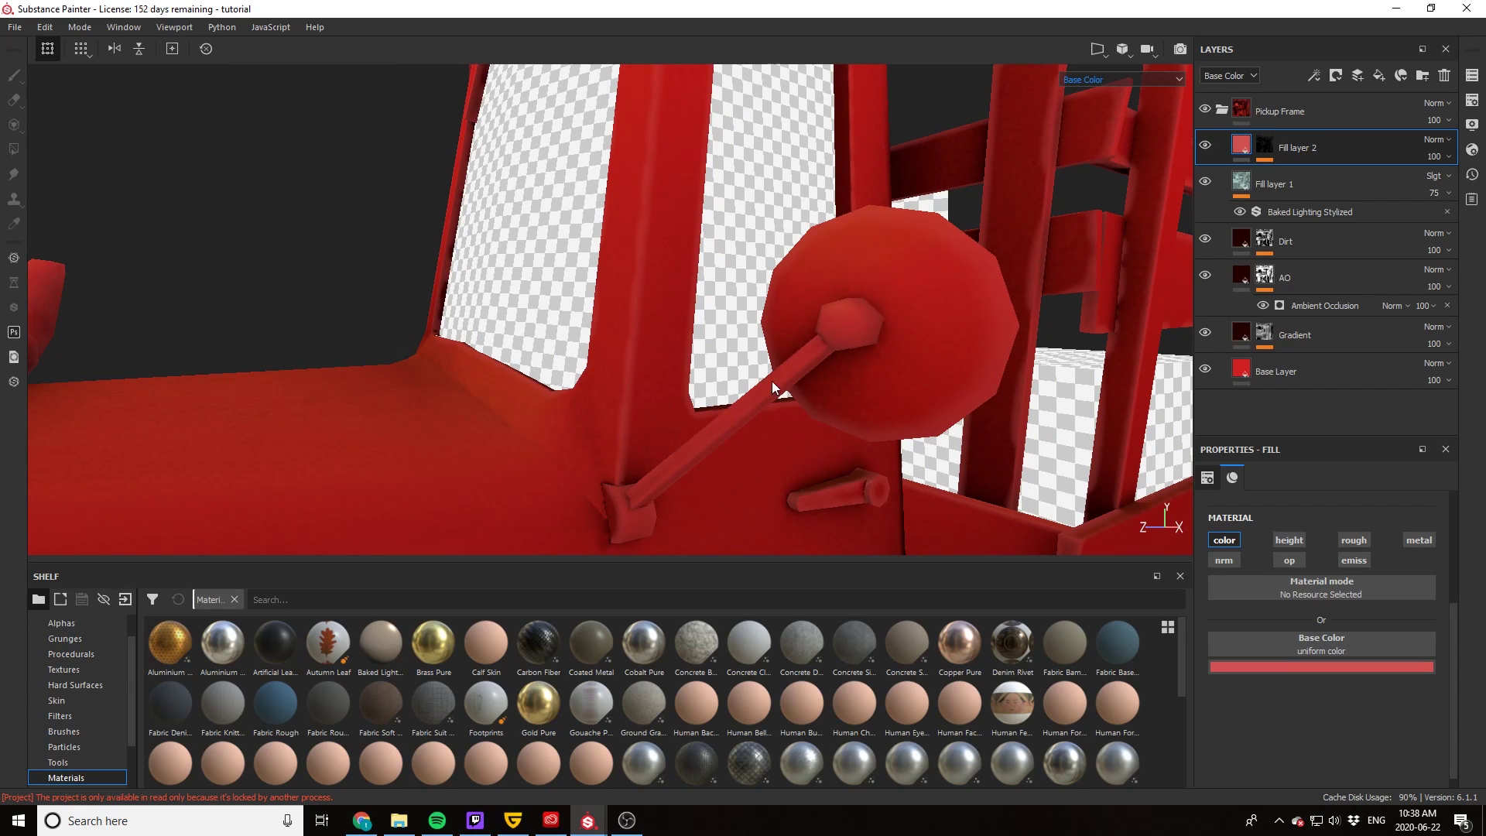
scroll(826, 476, "down", 8)
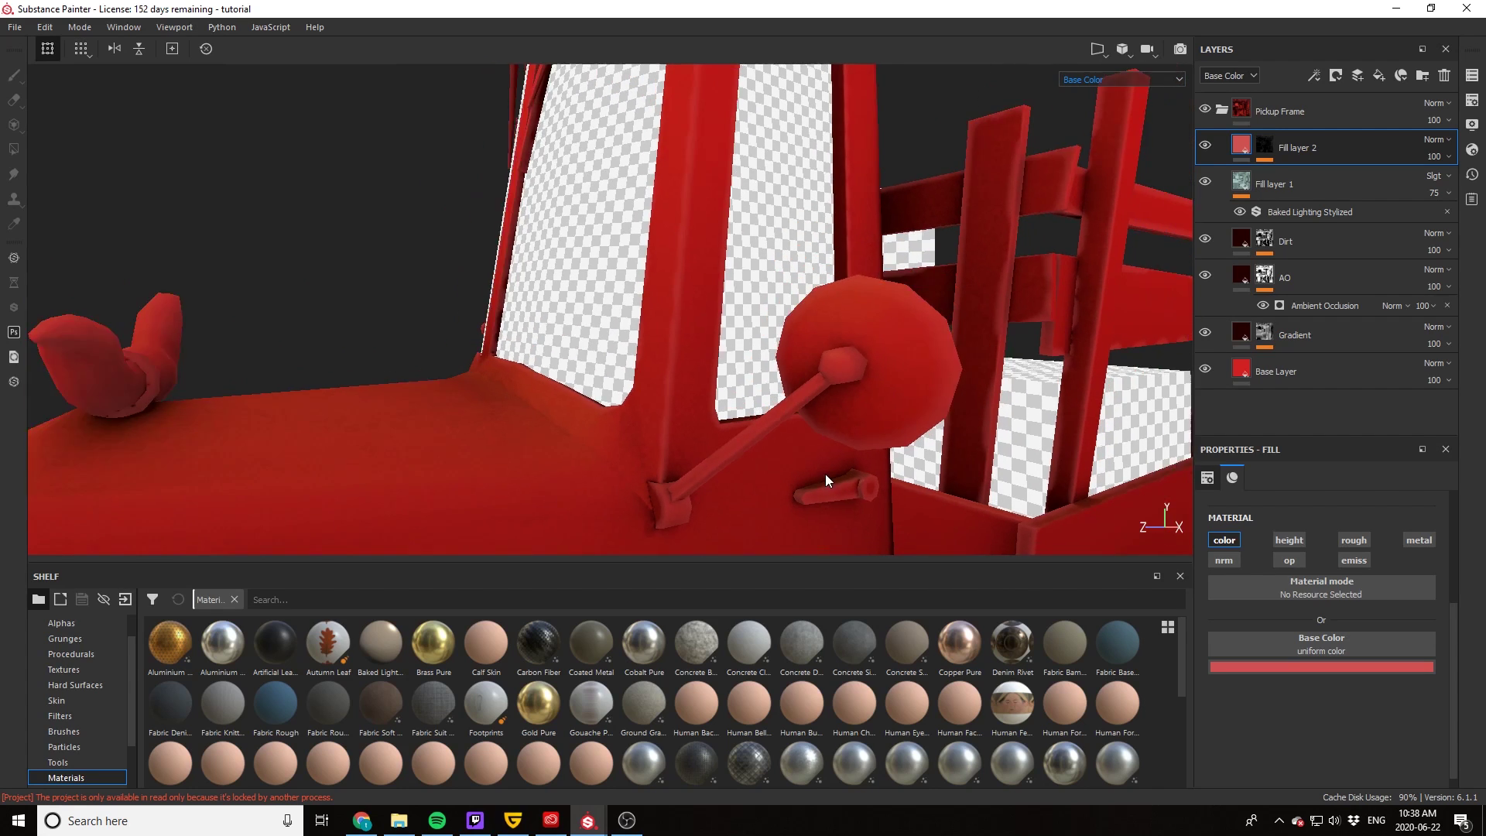
middle_click_drag(779, 421, 678, 297, "alt")
left_click_drag(678, 296, 1028, 182, "alt")
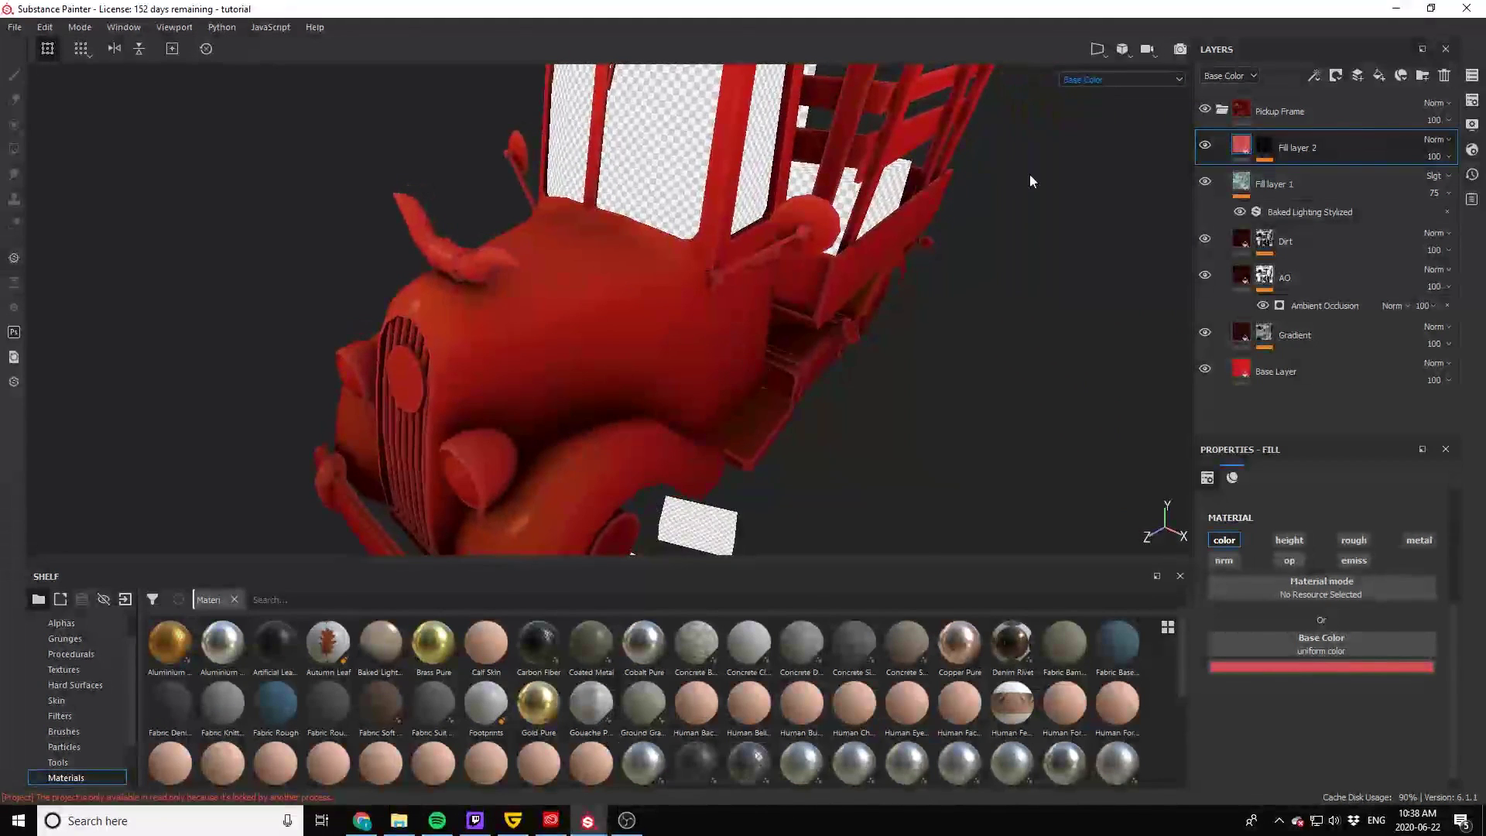
Step: Compare the truck with and without Fill layer 2 and examine its edge highlights from several angles
left_click(1207, 149)
left_click(1207, 149)
left_click(1207, 148)
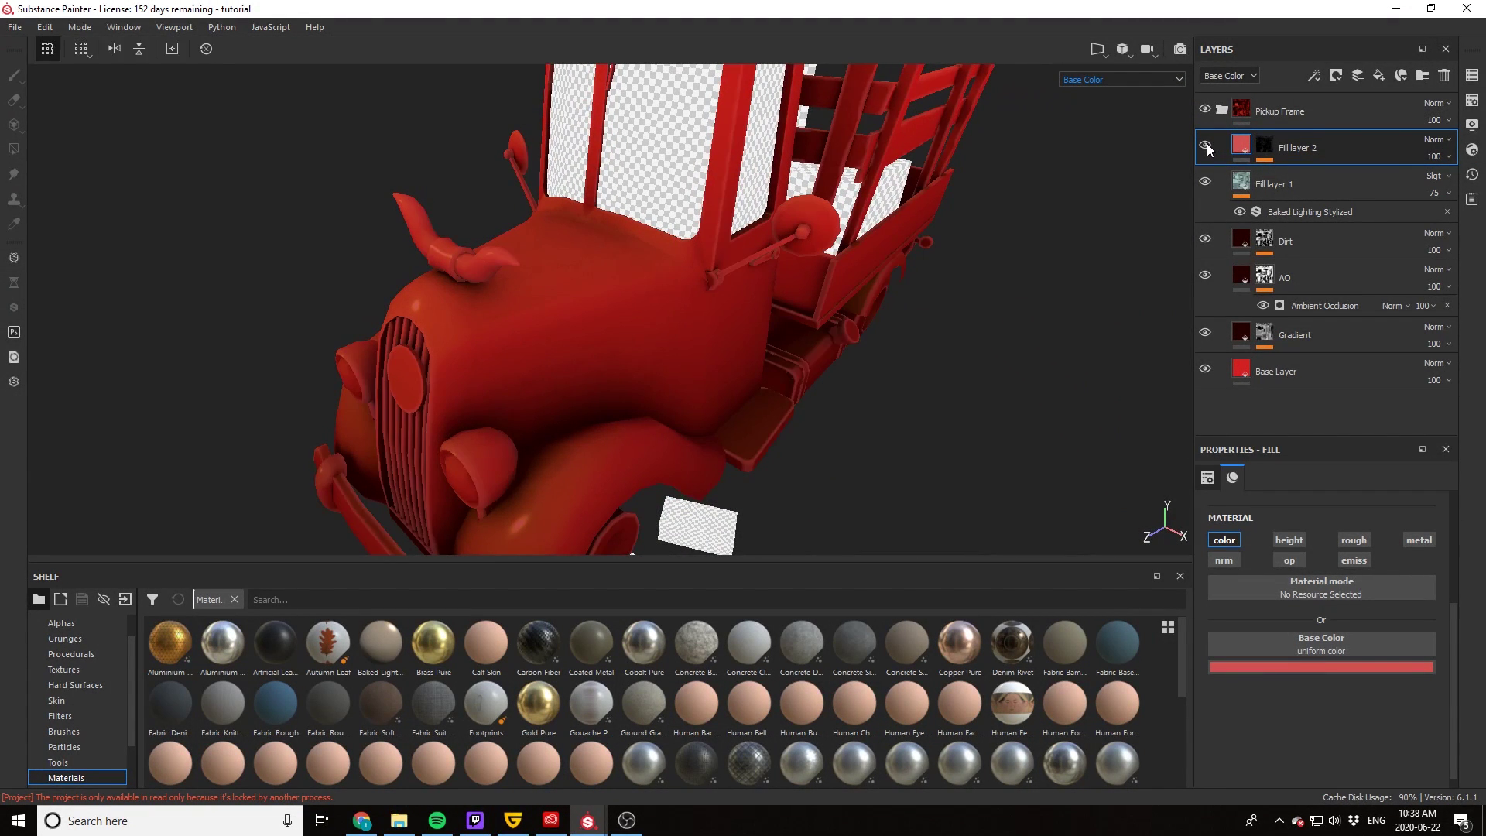
left_click(1207, 149)
left_click(1207, 149)
left_click(1208, 149)
left_click(1208, 149)
scroll(867, 249, "down", 3)
left_click_drag(838, 328, 695, 293, "alt")
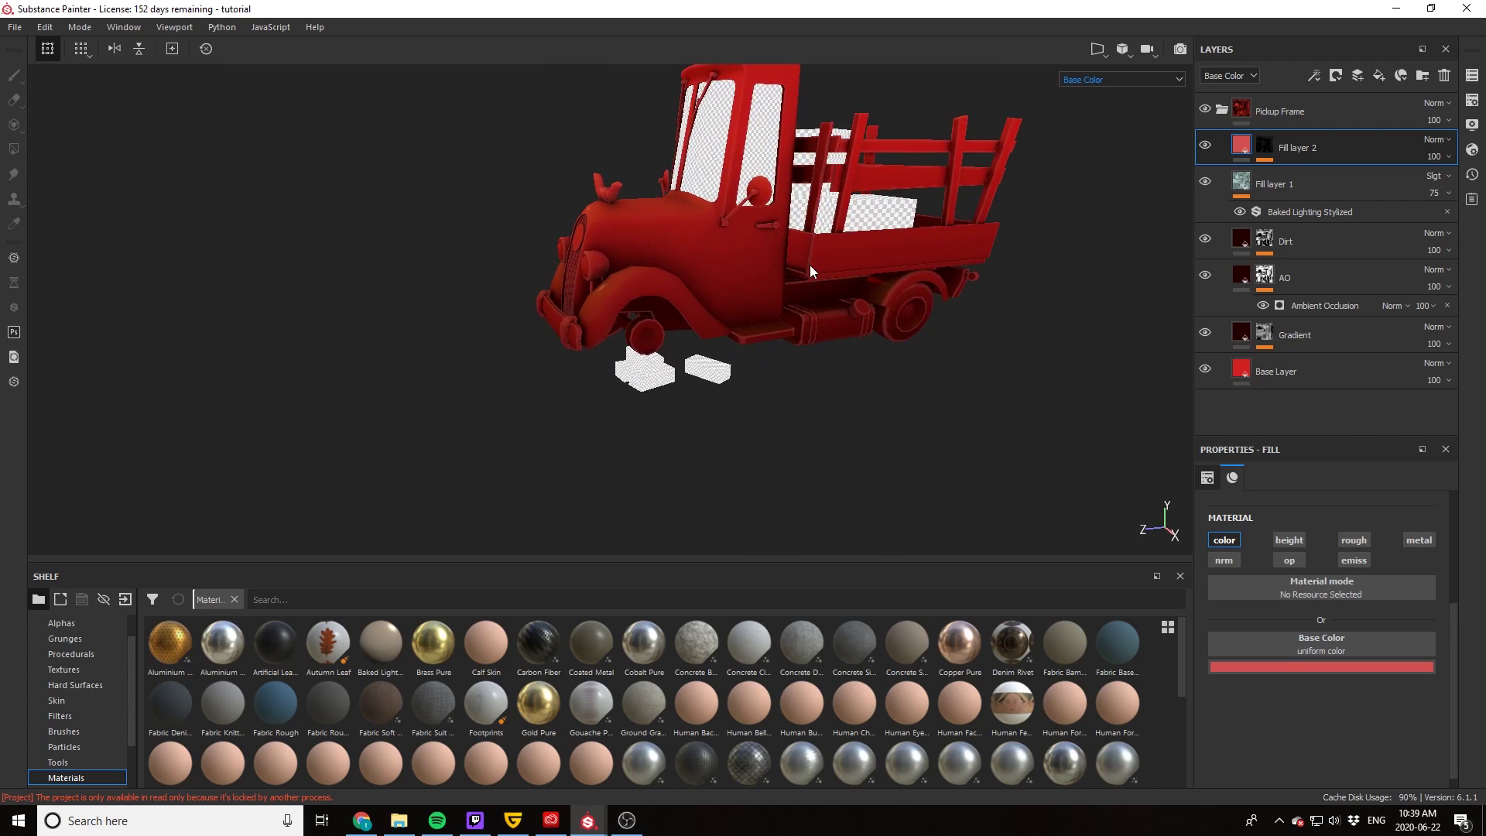
middle_click_drag(806, 265, 683, 347, "alt")
left_click_drag(587, 329, 705, 340, "alt")
middle_click_drag(658, 347, 694, 327, "alt")
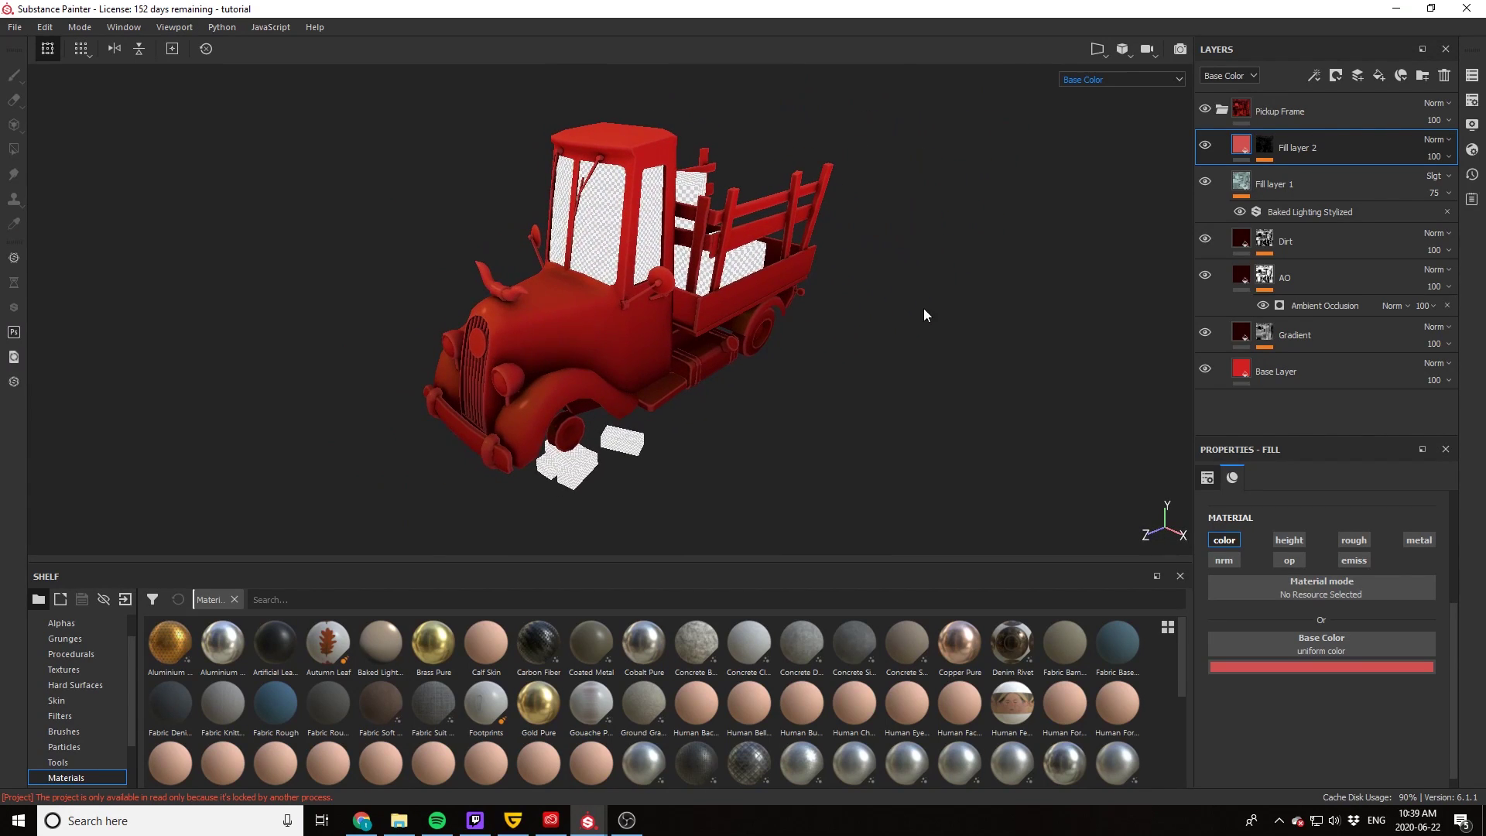
left_click_drag(816, 318, 447, 343, "alt")
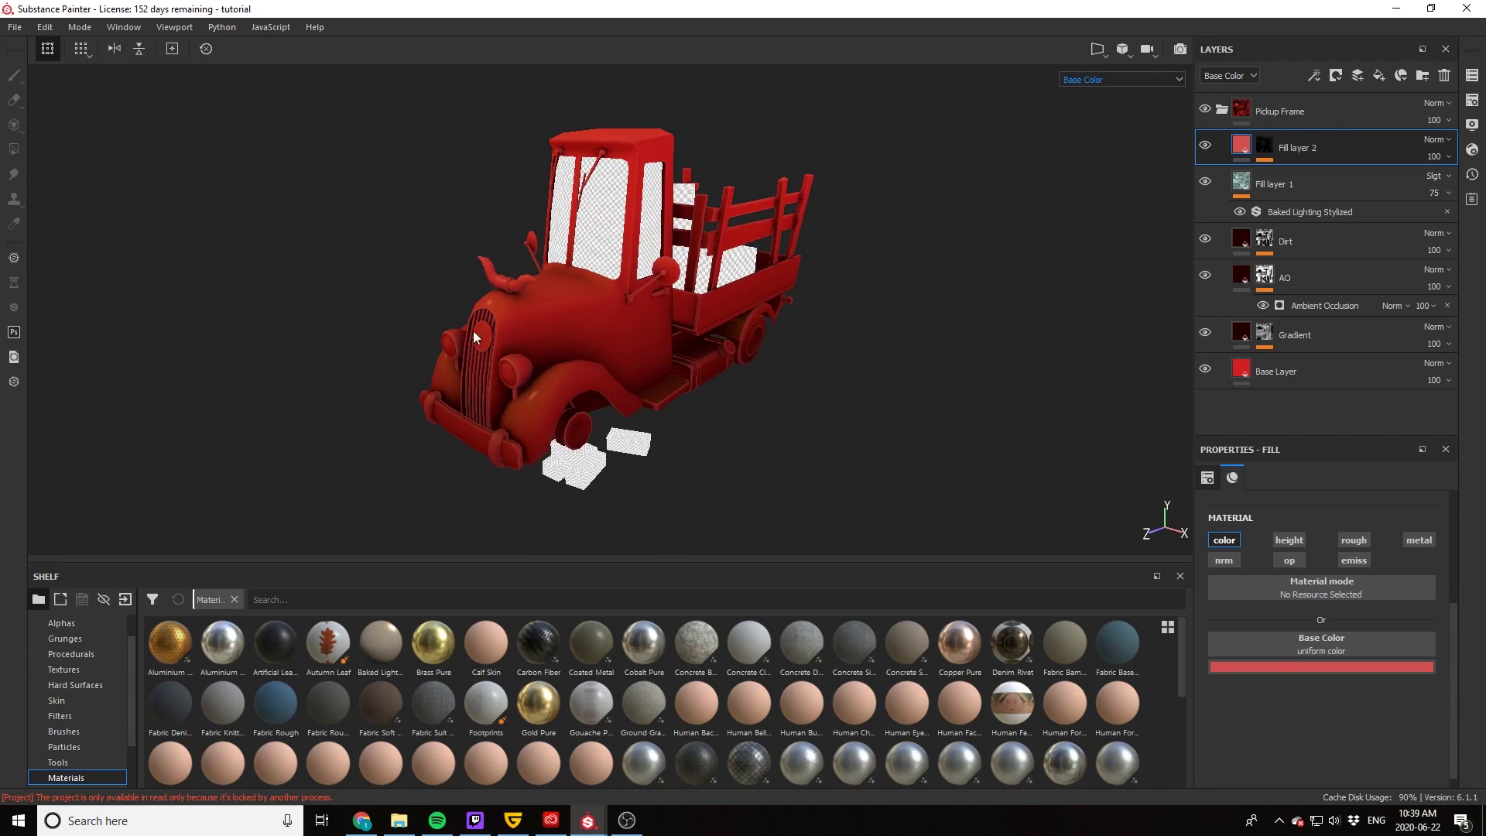
Step: Collapse the Pickup Frame folder and create a smart material from it
left_click(1222, 111)
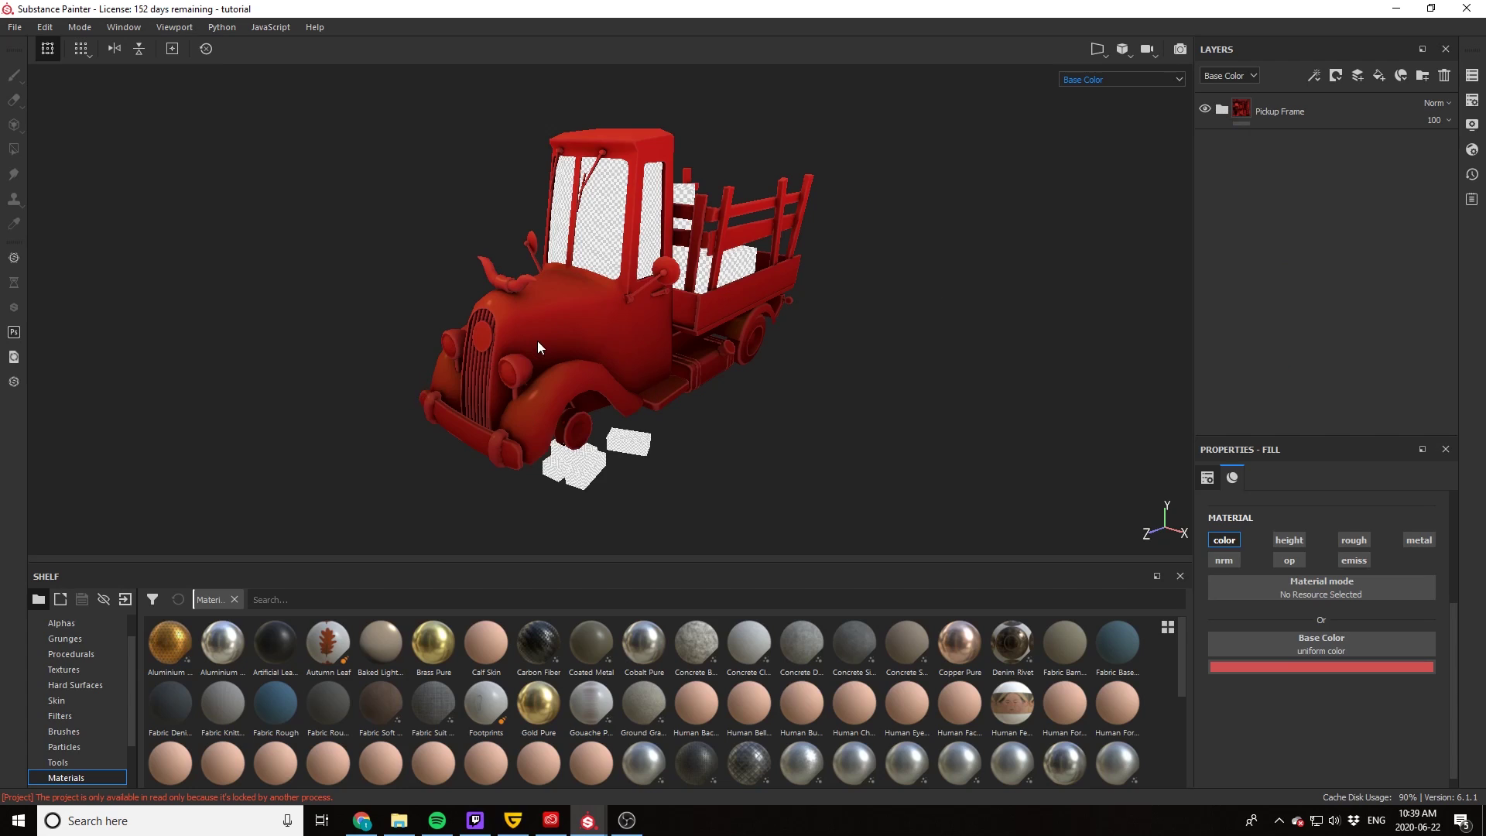
scroll(538, 343, "up", 2)
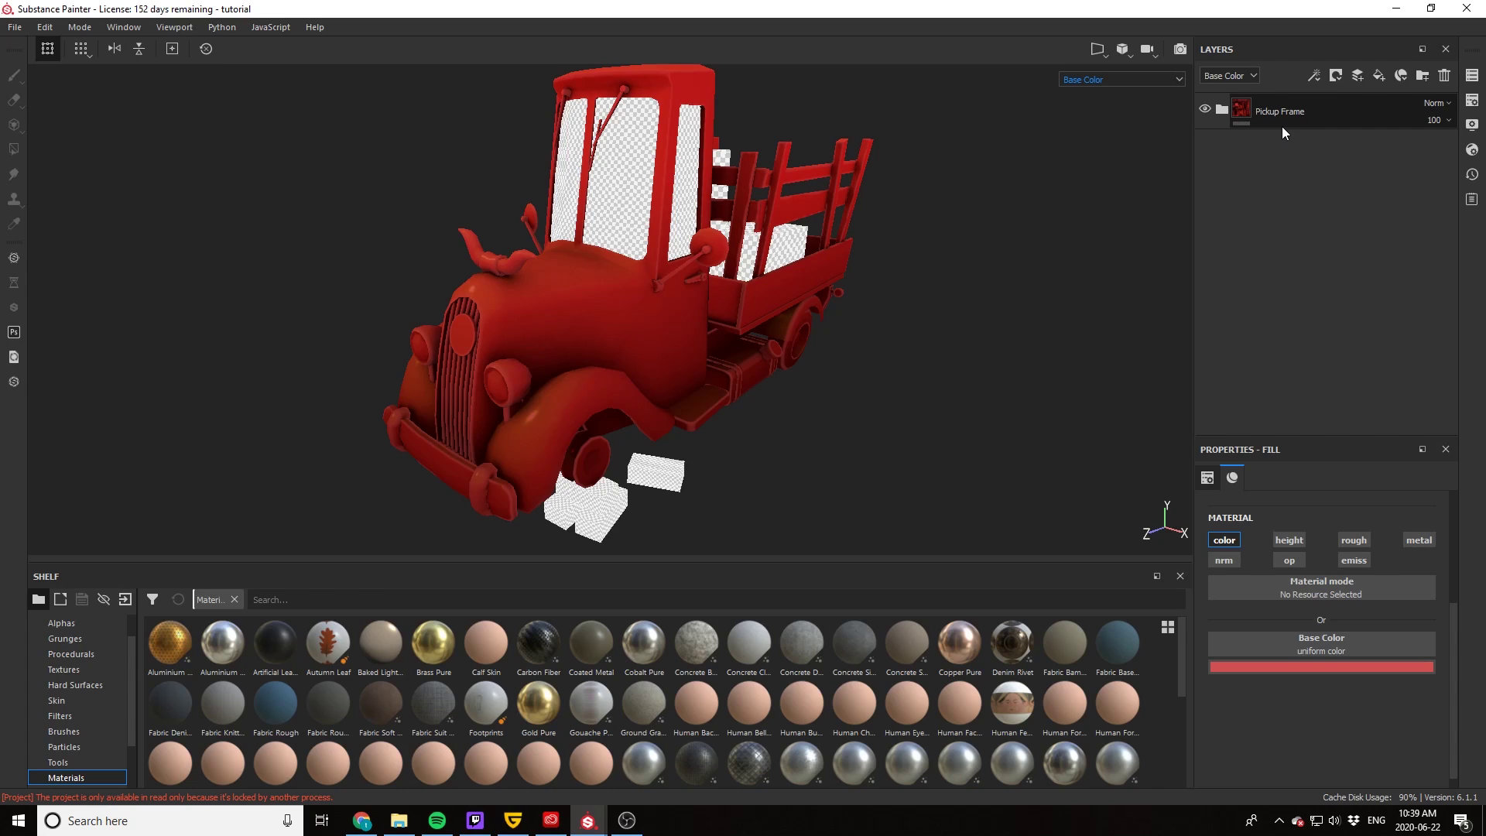
left_click(1303, 113)
right_click(1331, 109)
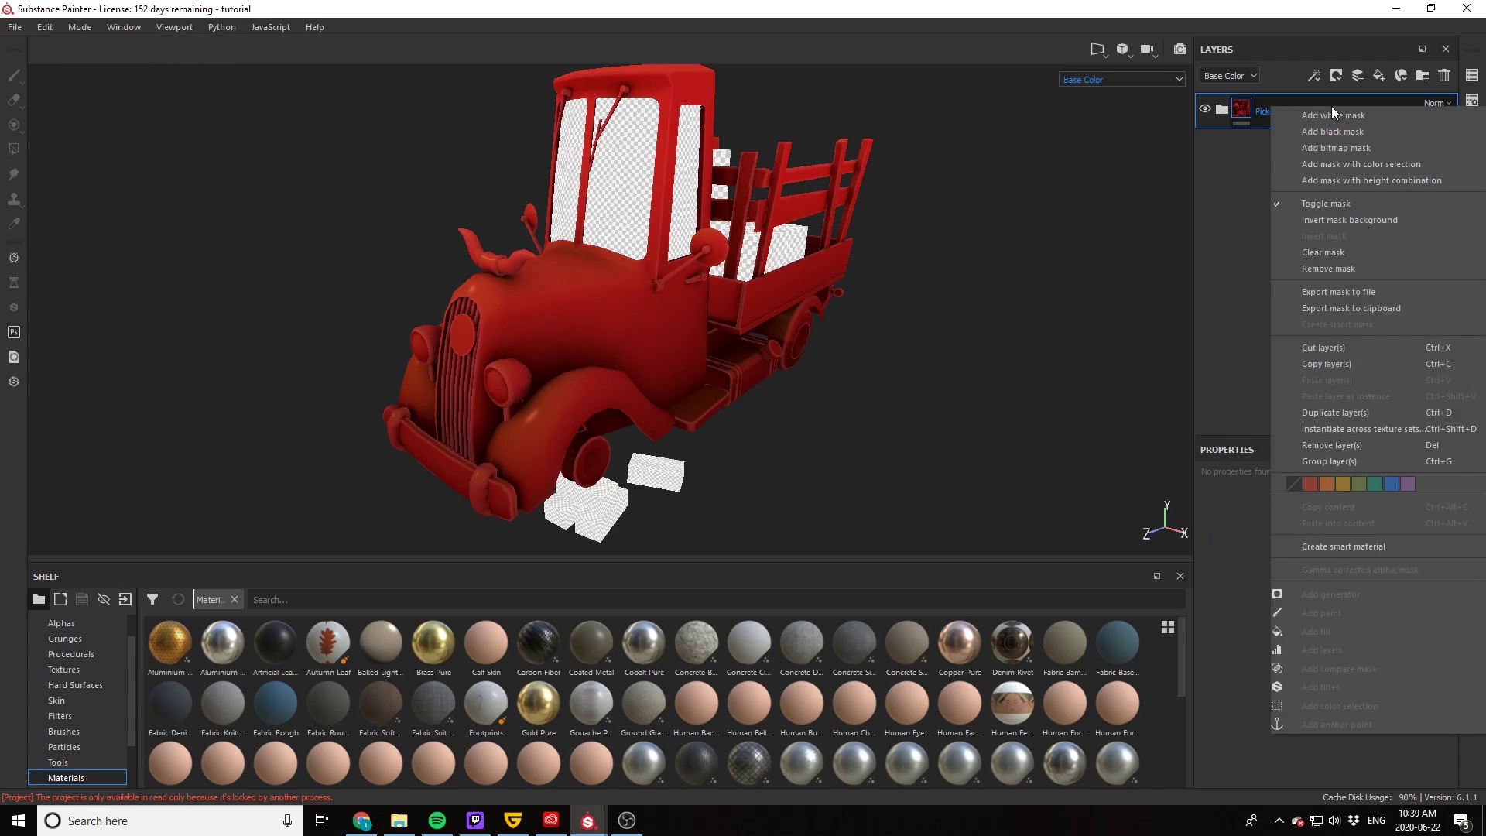
left_click(1318, 543)
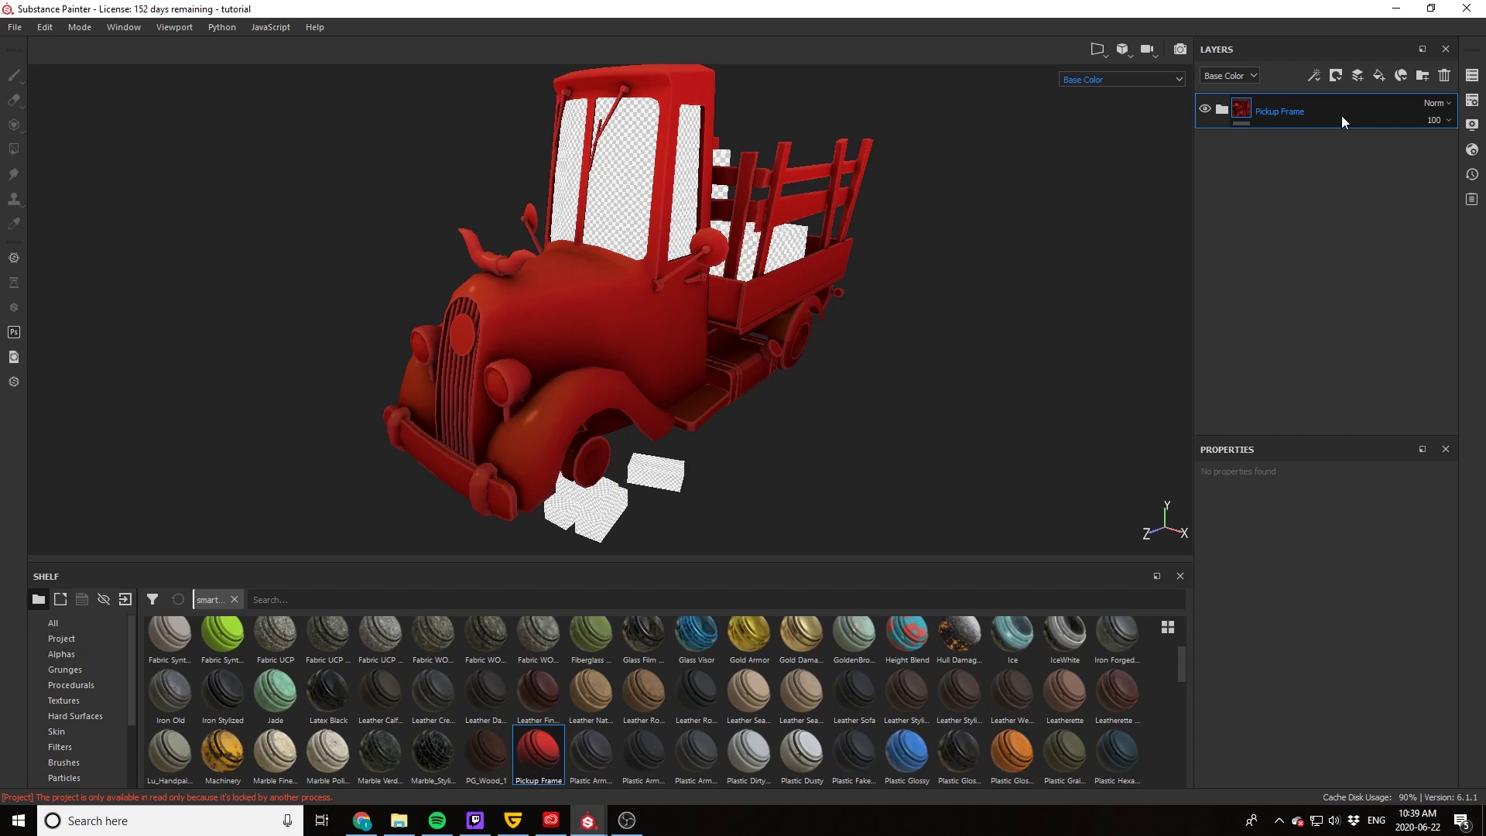
Step: Delete the Pickup Frame folder from the layer stack and reapply it from the saved Pickup Frame smart material
key("Delete")
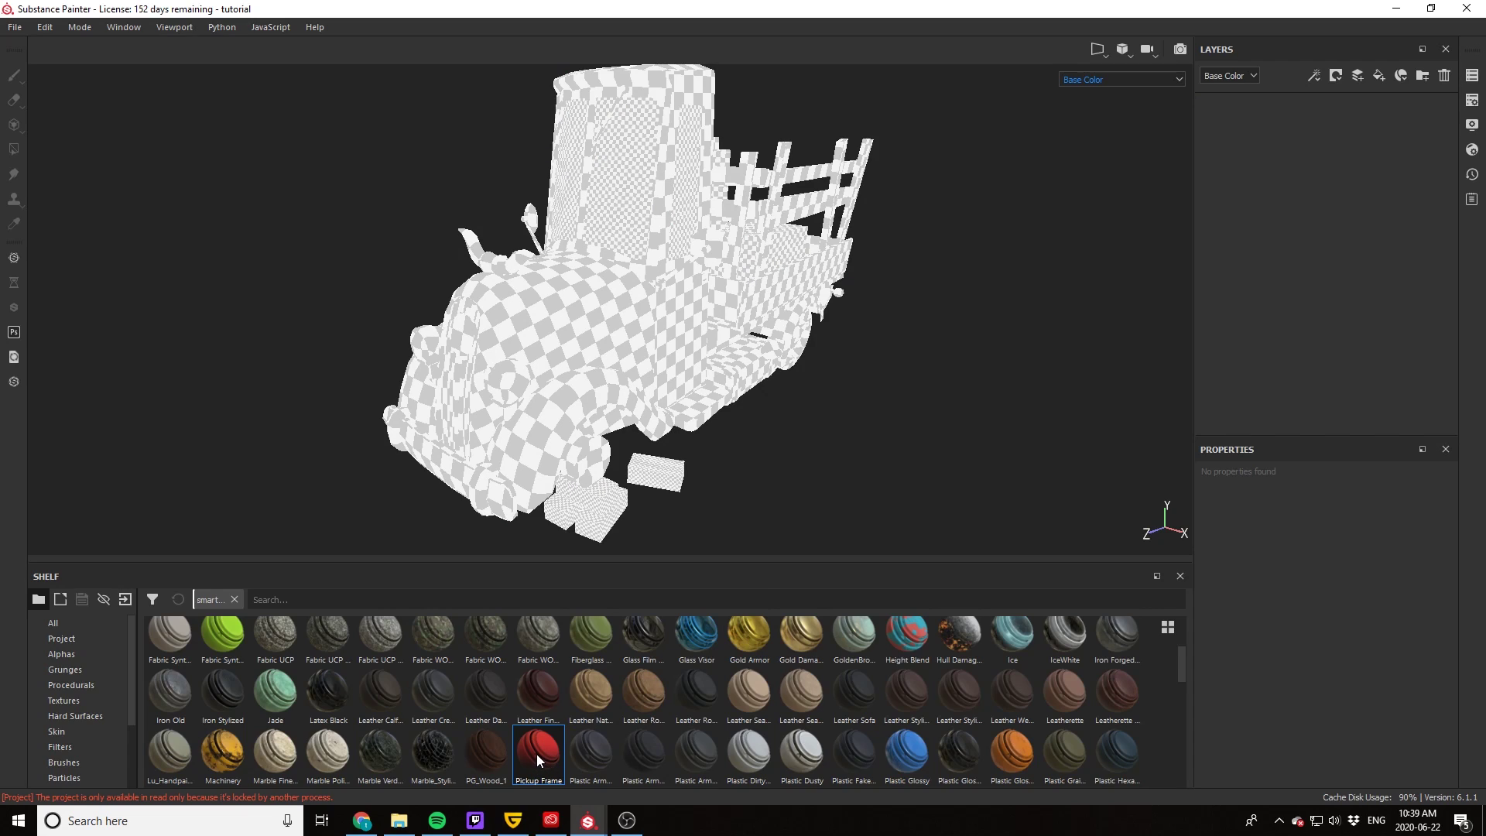
mouse_move(538, 760)
left_click_drag(544, 767, 1291, 250)
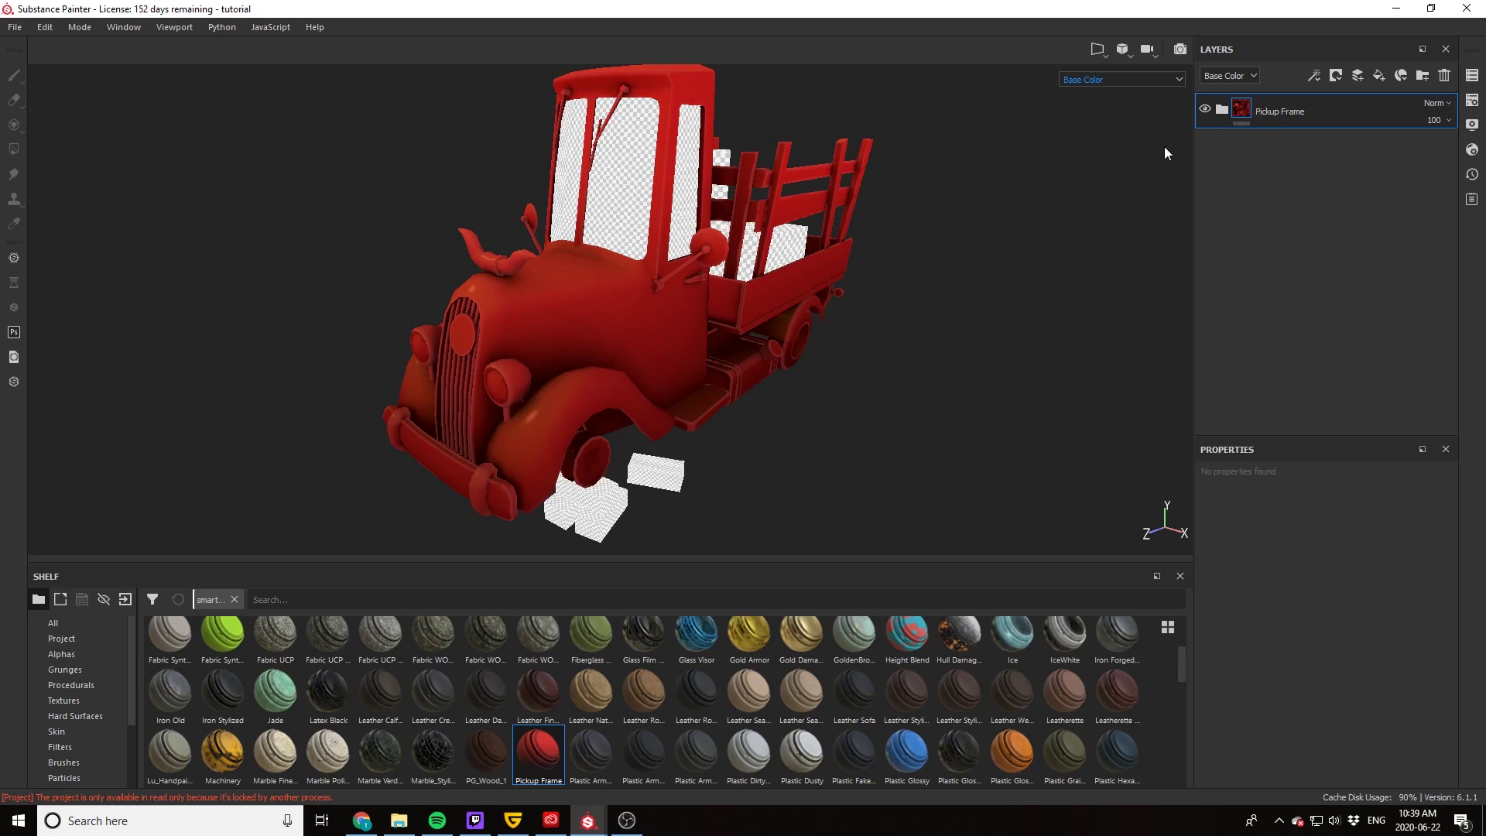
left_click_drag(602, 327, 510, 322, "alt")
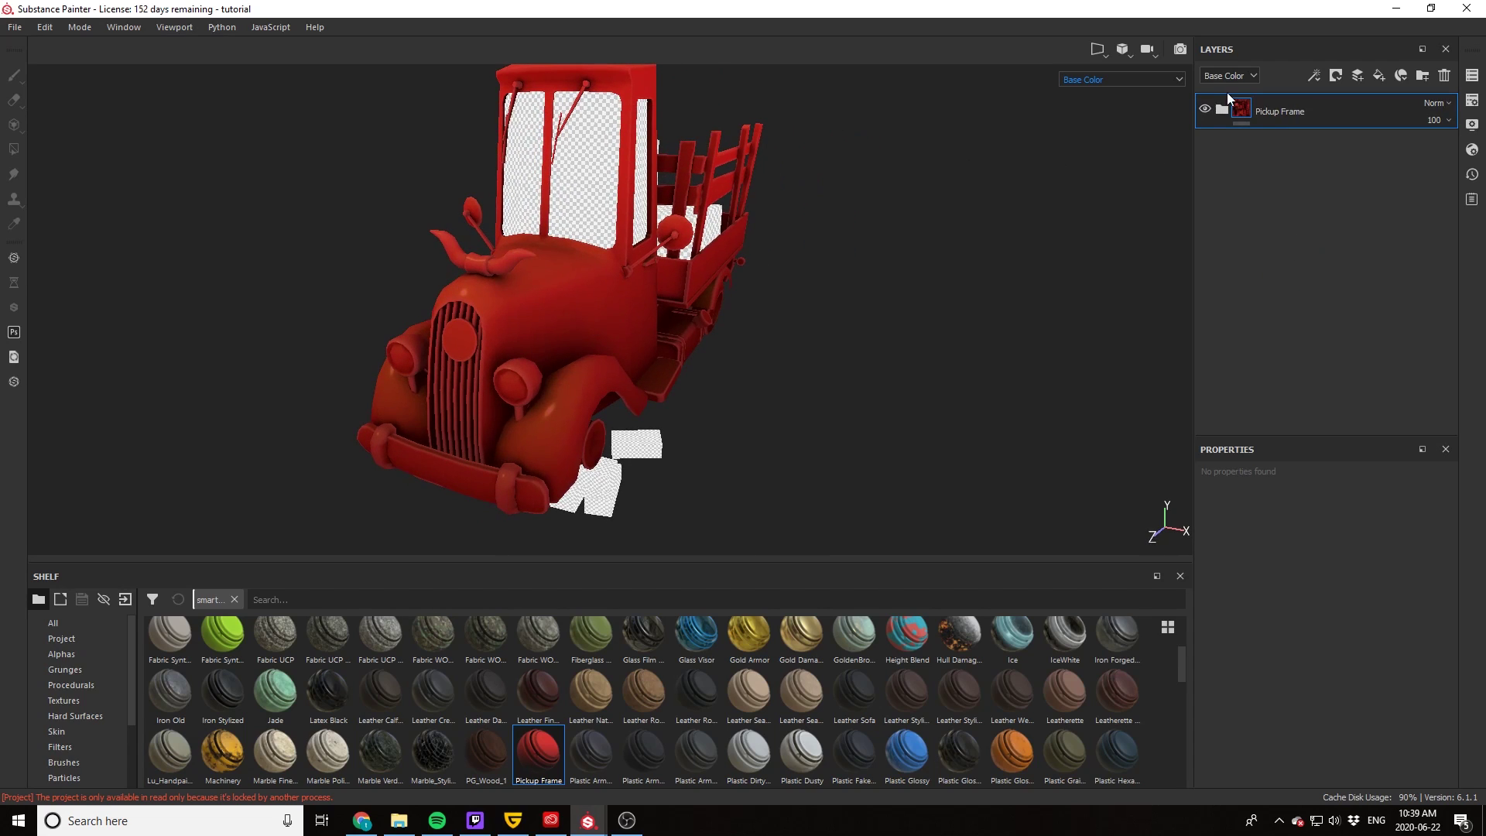
Step: Inspect the layers inside the reapplied Pickup Frame folder, including the AO layer's mask, and collapse the folder again
left_click(1222, 109)
left_click(1205, 274)
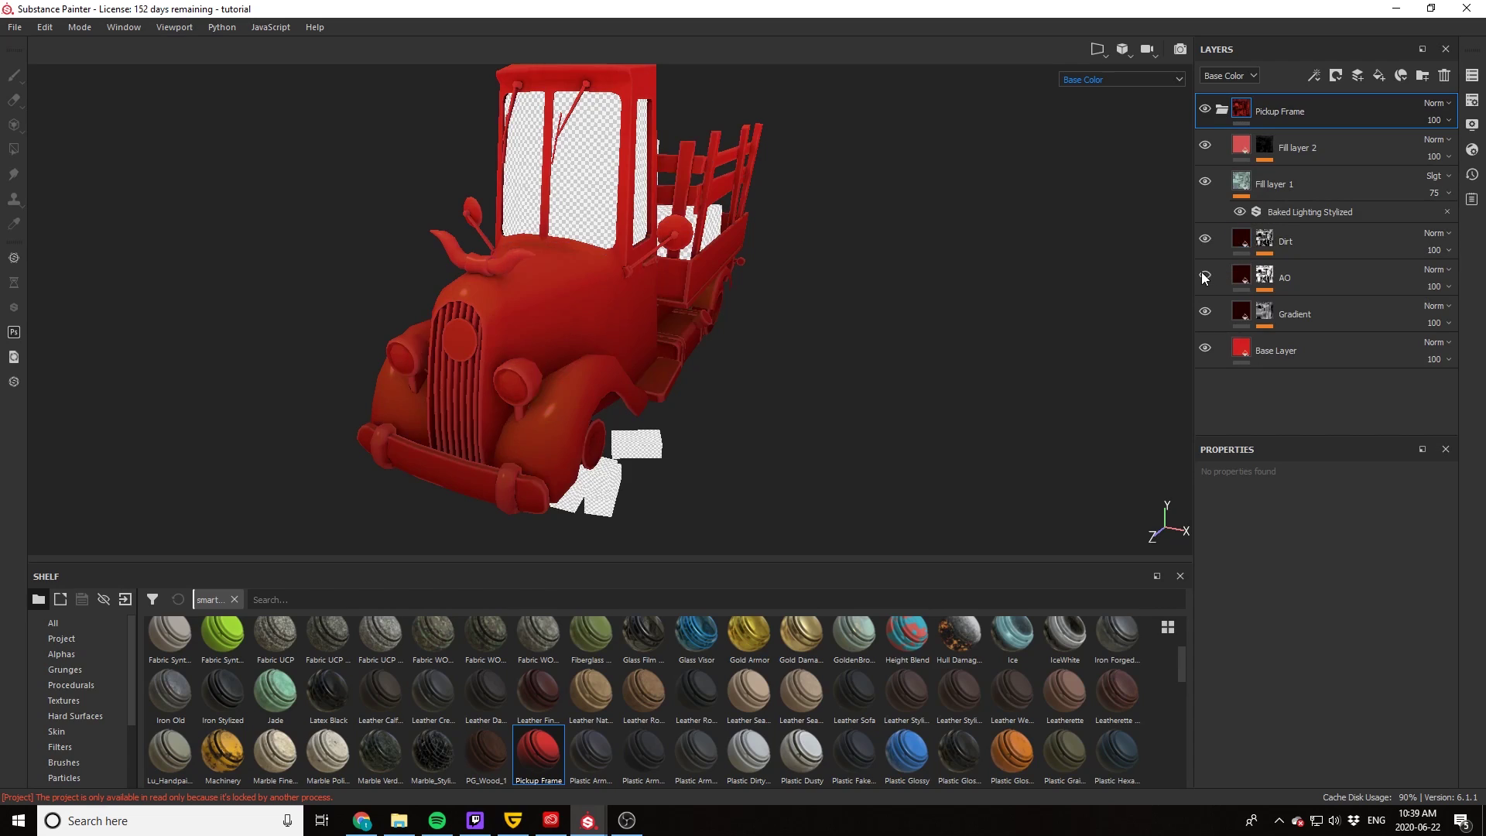
left_click(1205, 275)
left_click(1248, 282)
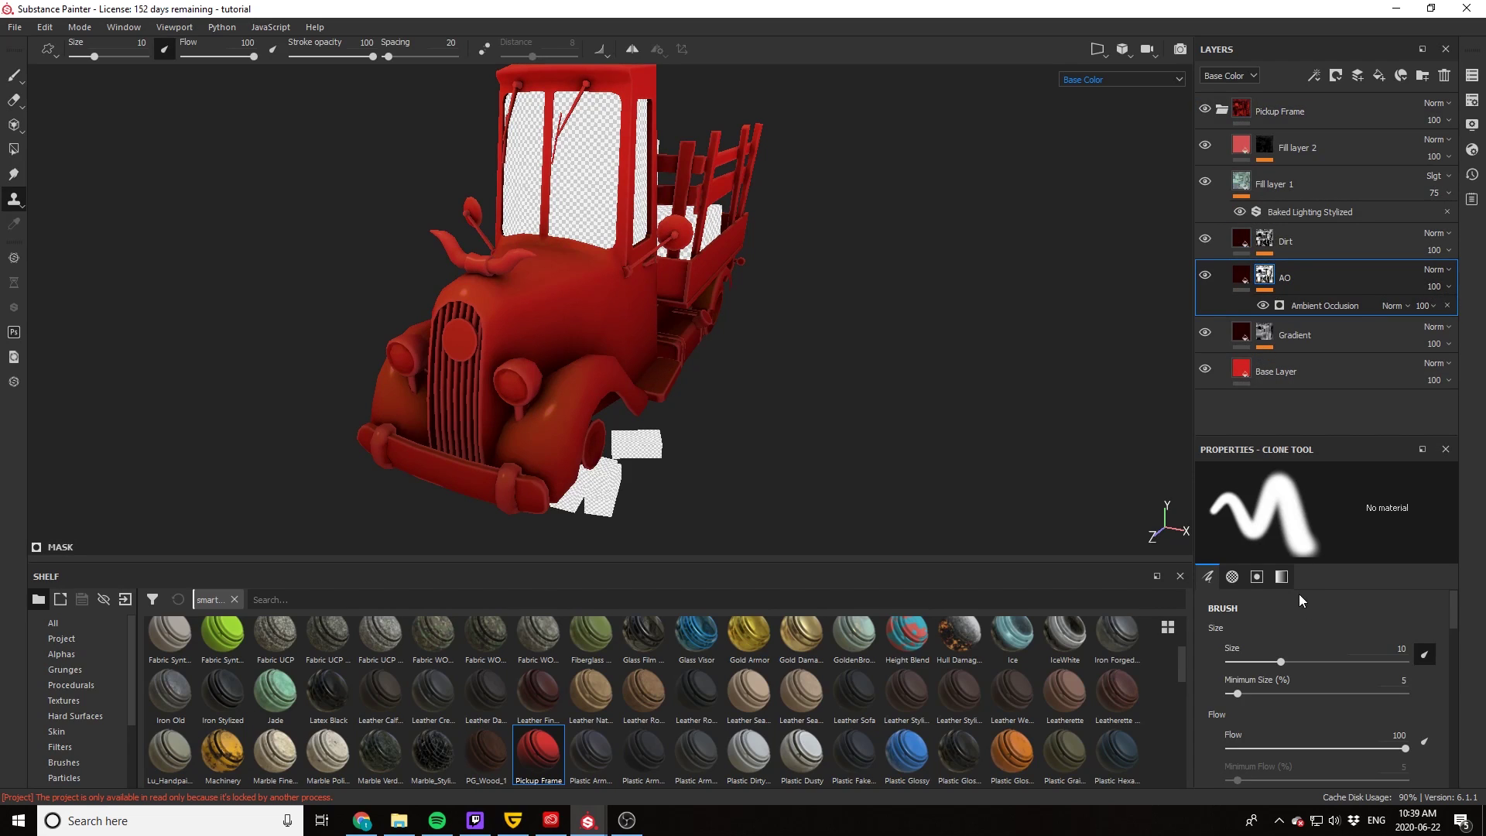
left_click(1222, 109)
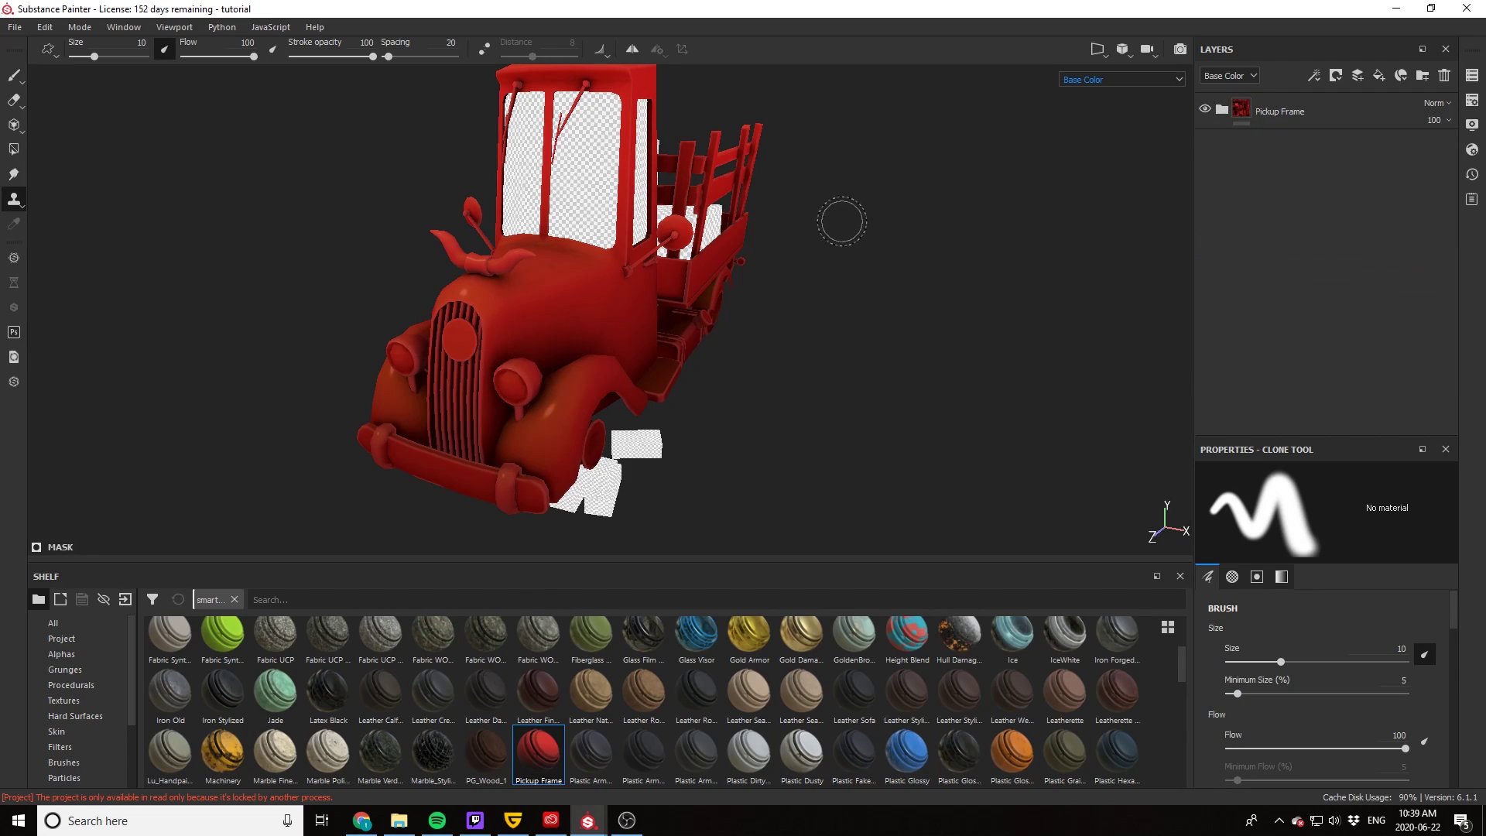
scroll(678, 325, "up", 3)
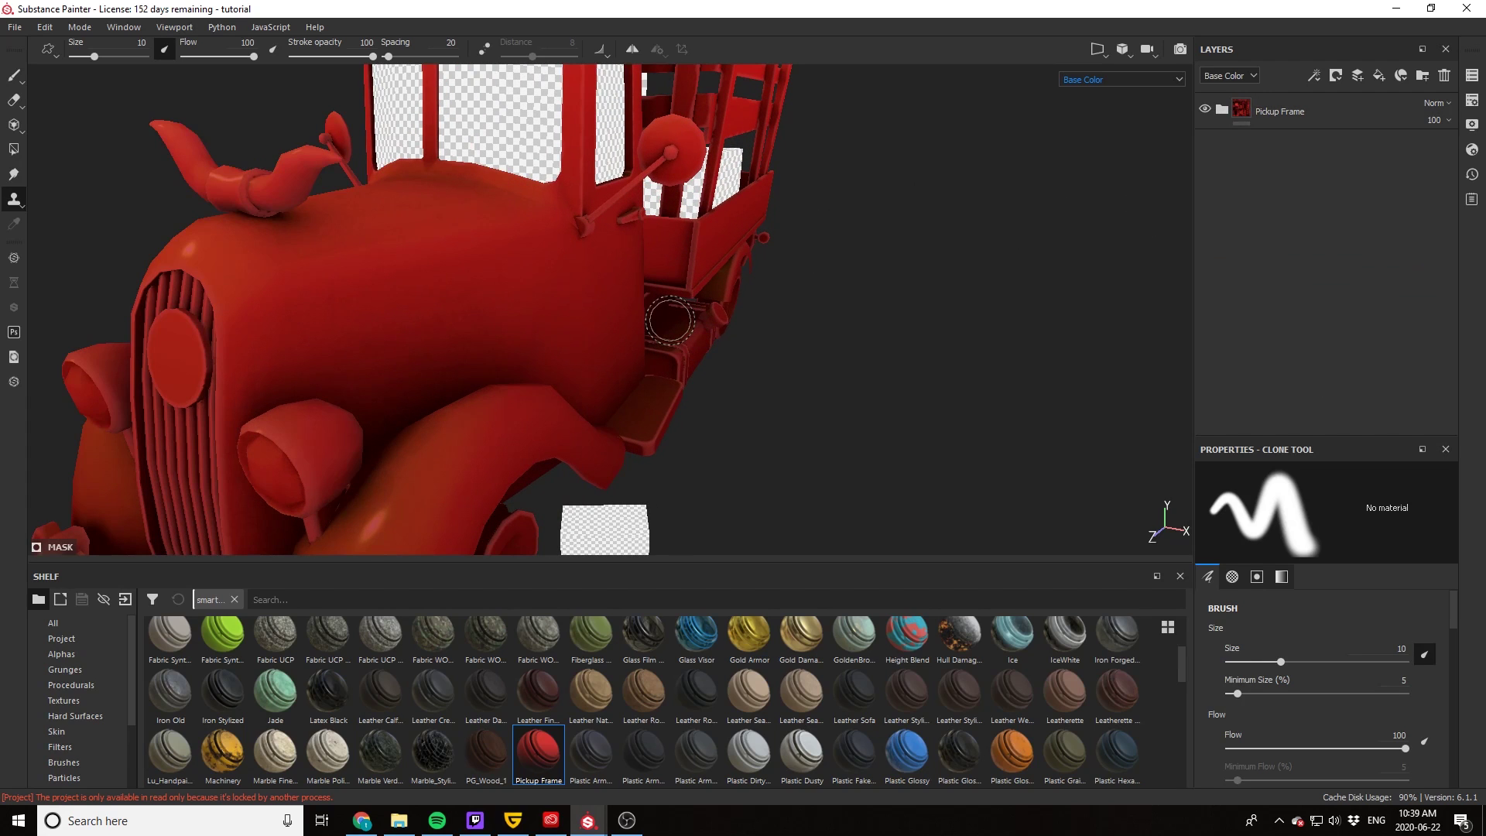
scroll(689, 333, "down", 5)
left_click_drag(693, 336, 739, 338, "alt")
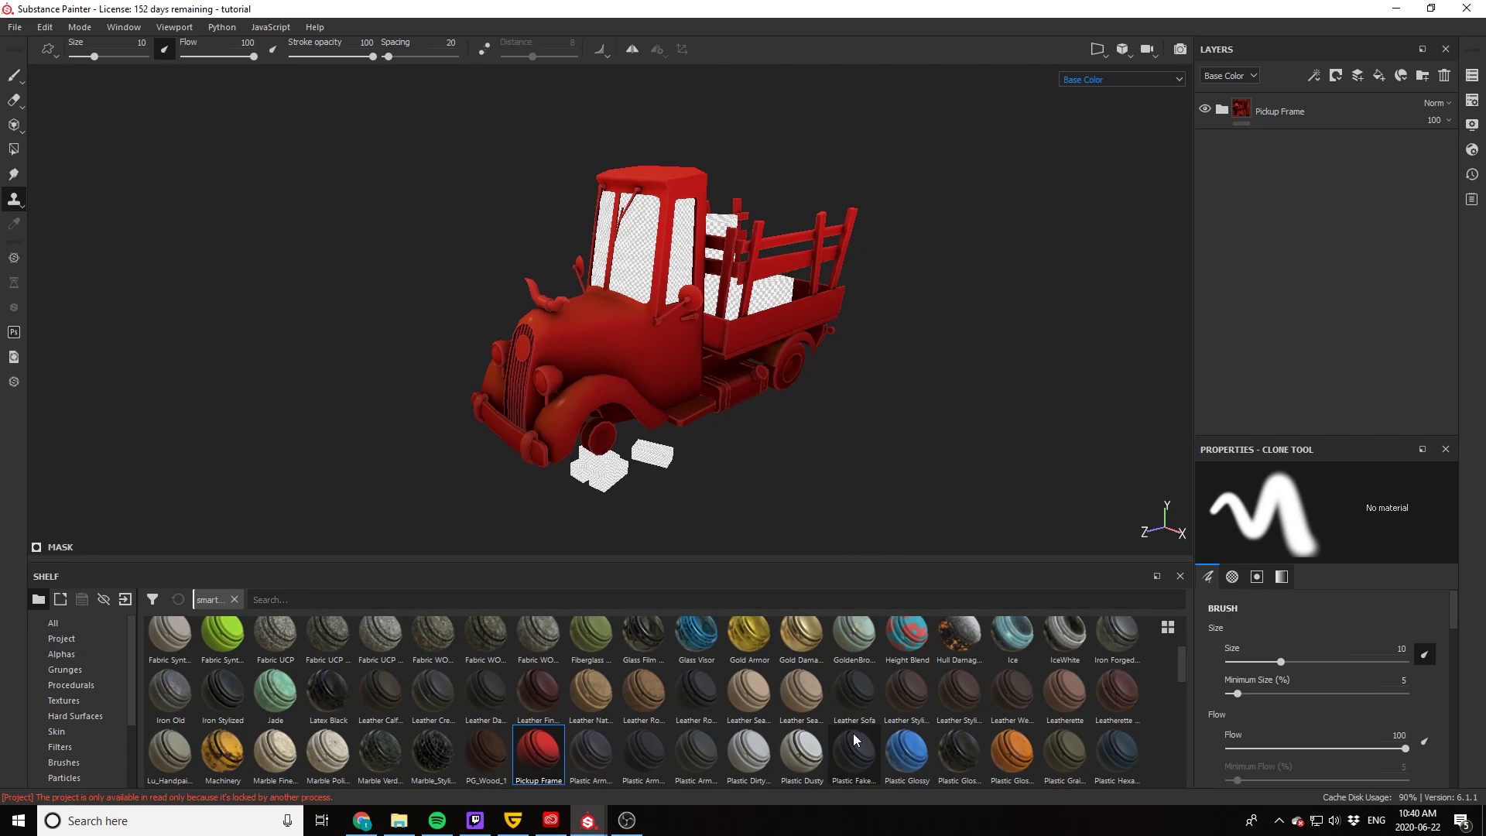
Step: Try the Stylized_Plastic_Orange_2 smart material beneath the Pickup Frame folder, with Pickup Frame hidden
scroll(852, 732, "down", 3)
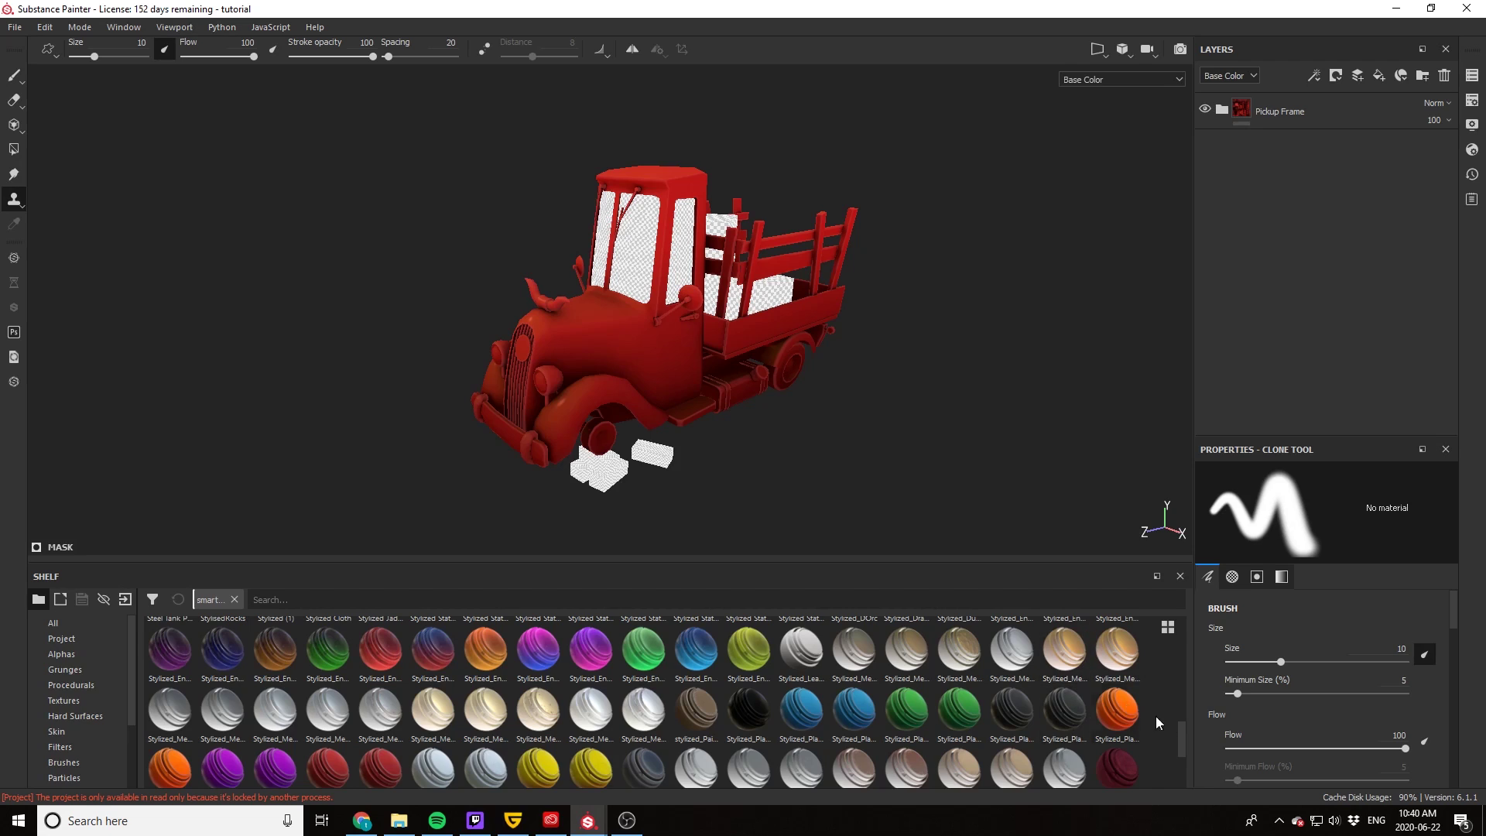
left_click_drag(1122, 716, 1269, 274)
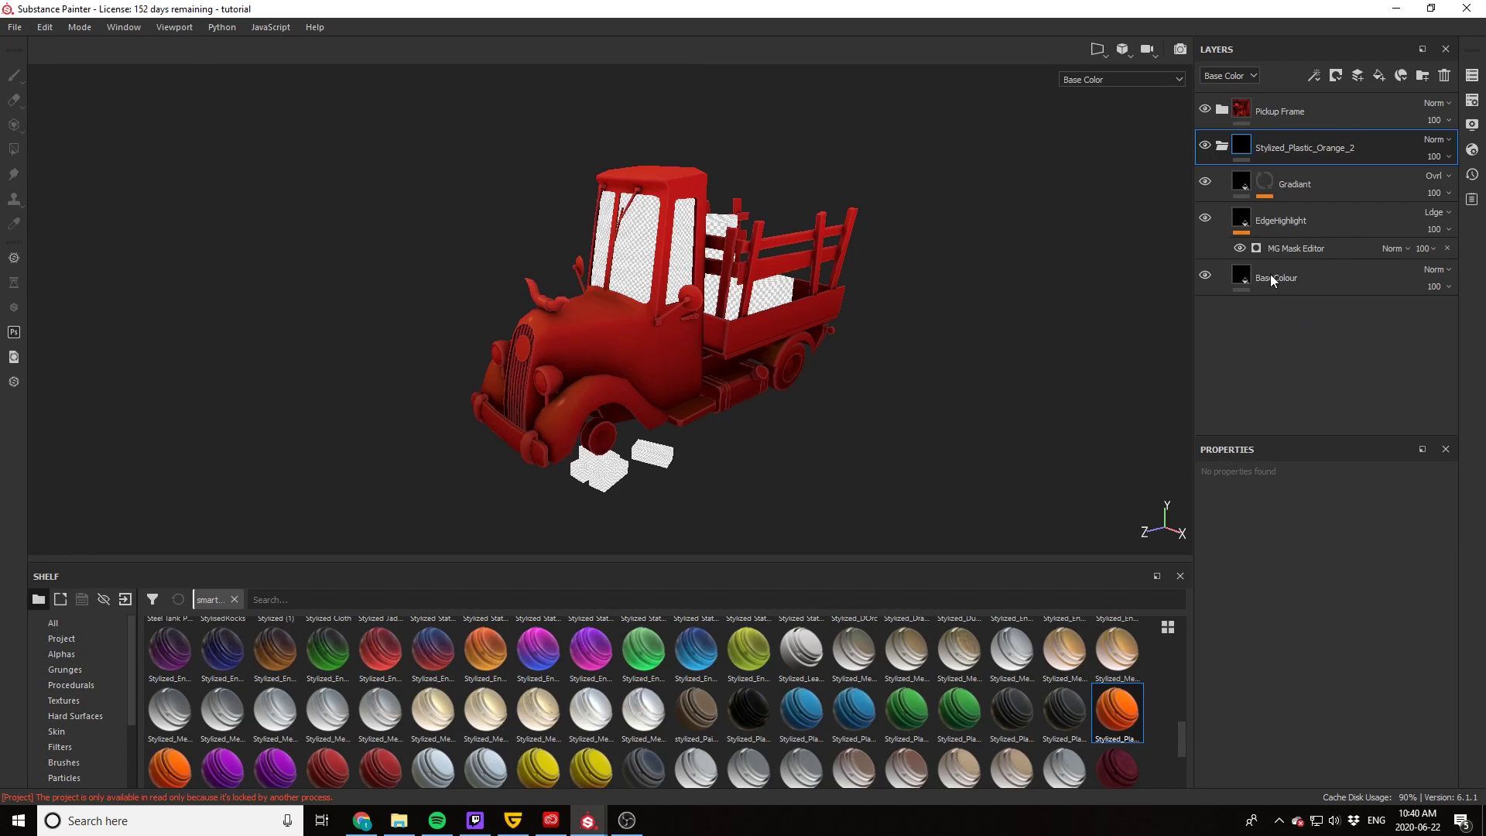
scroll(635, 345, "up", 5)
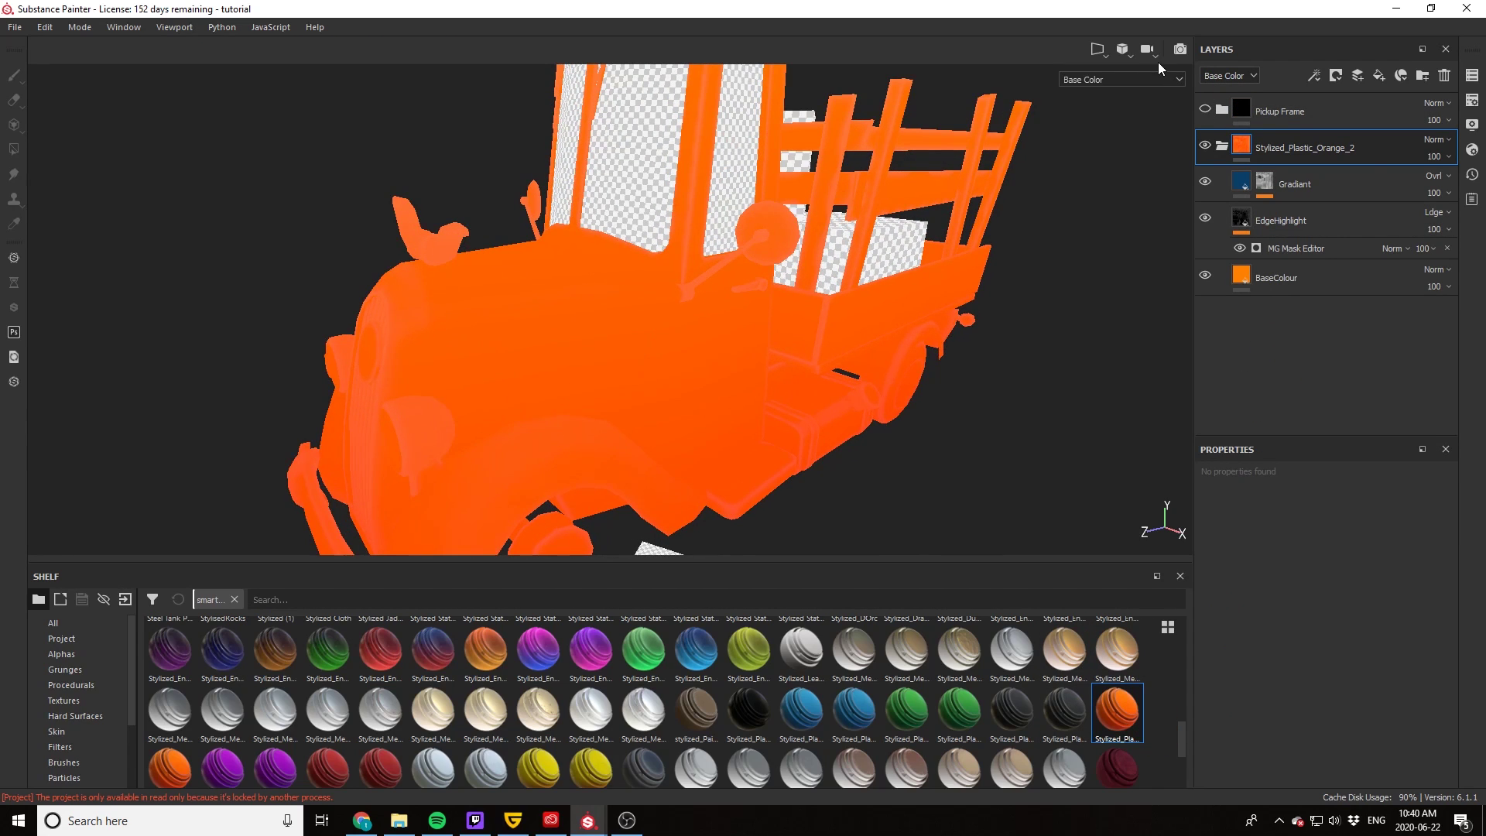
Step: Switch the viewport to Material, delete the Stylized_Plastic_Orange_2 folder and show the Pickup Frame folder again
left_click(1122, 79)
left_click(1095, 99)
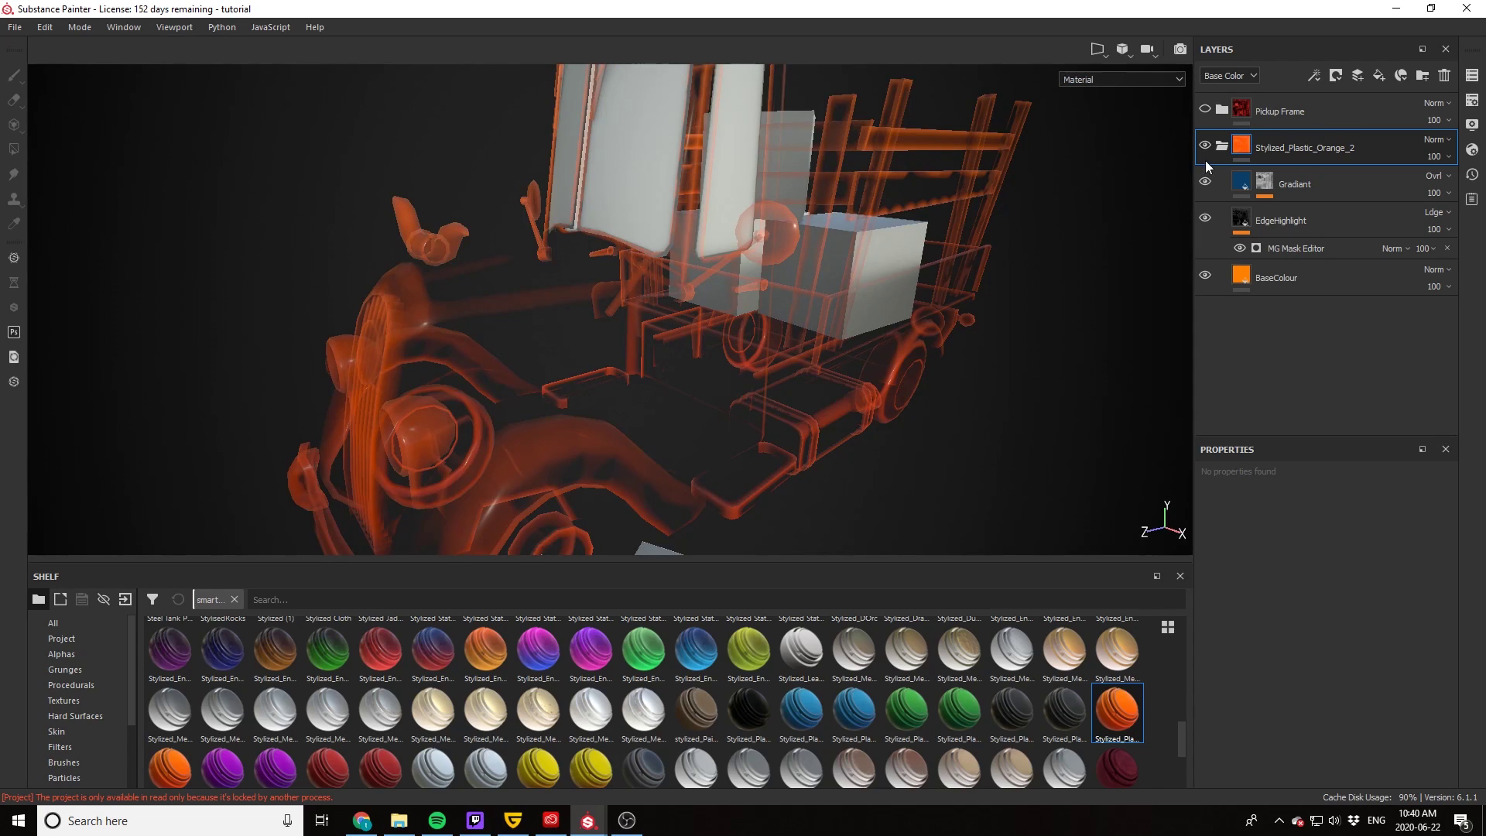
key("Delete")
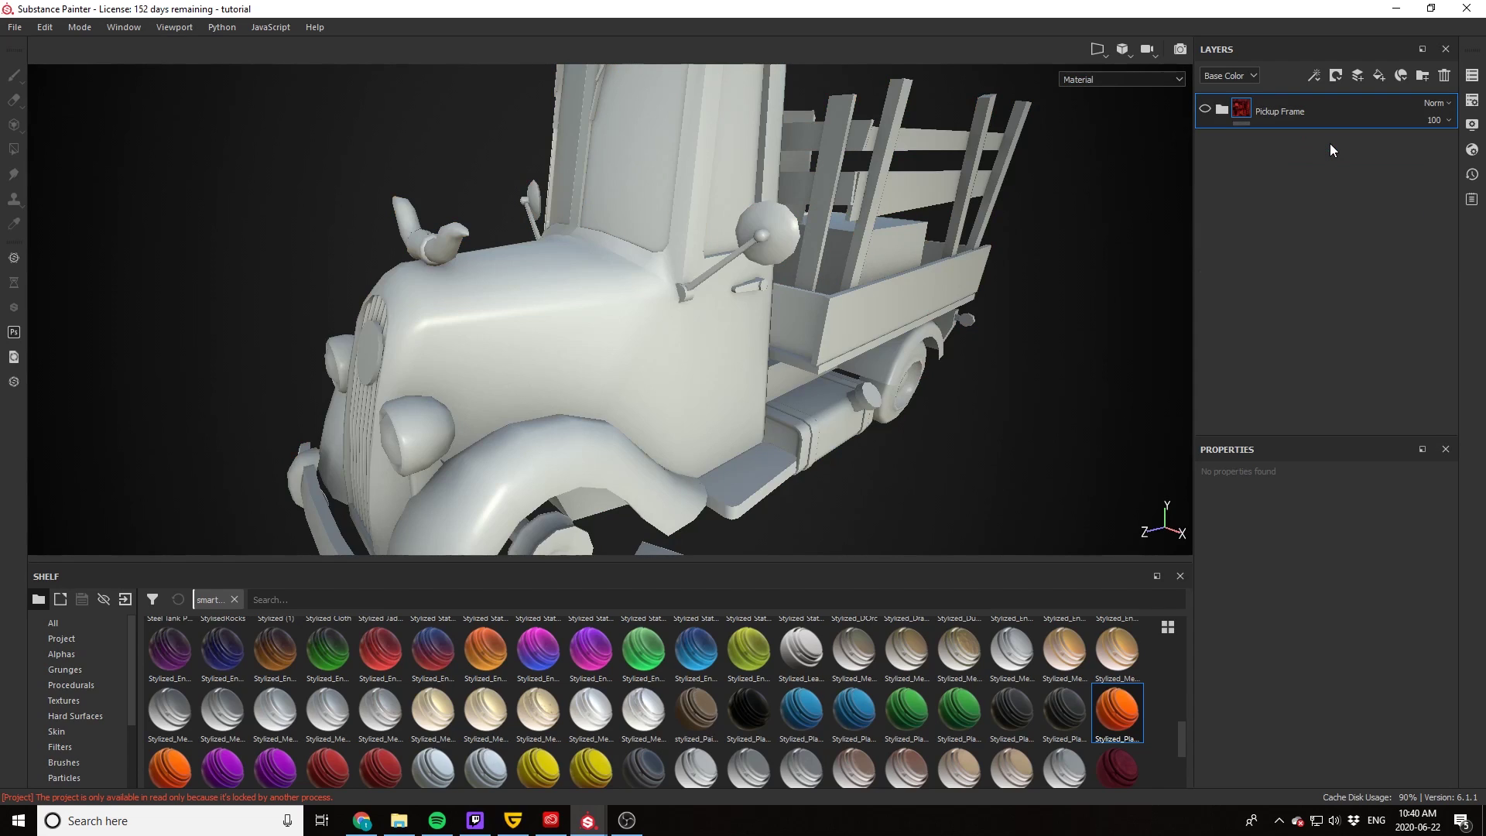
left_click(1205, 109)
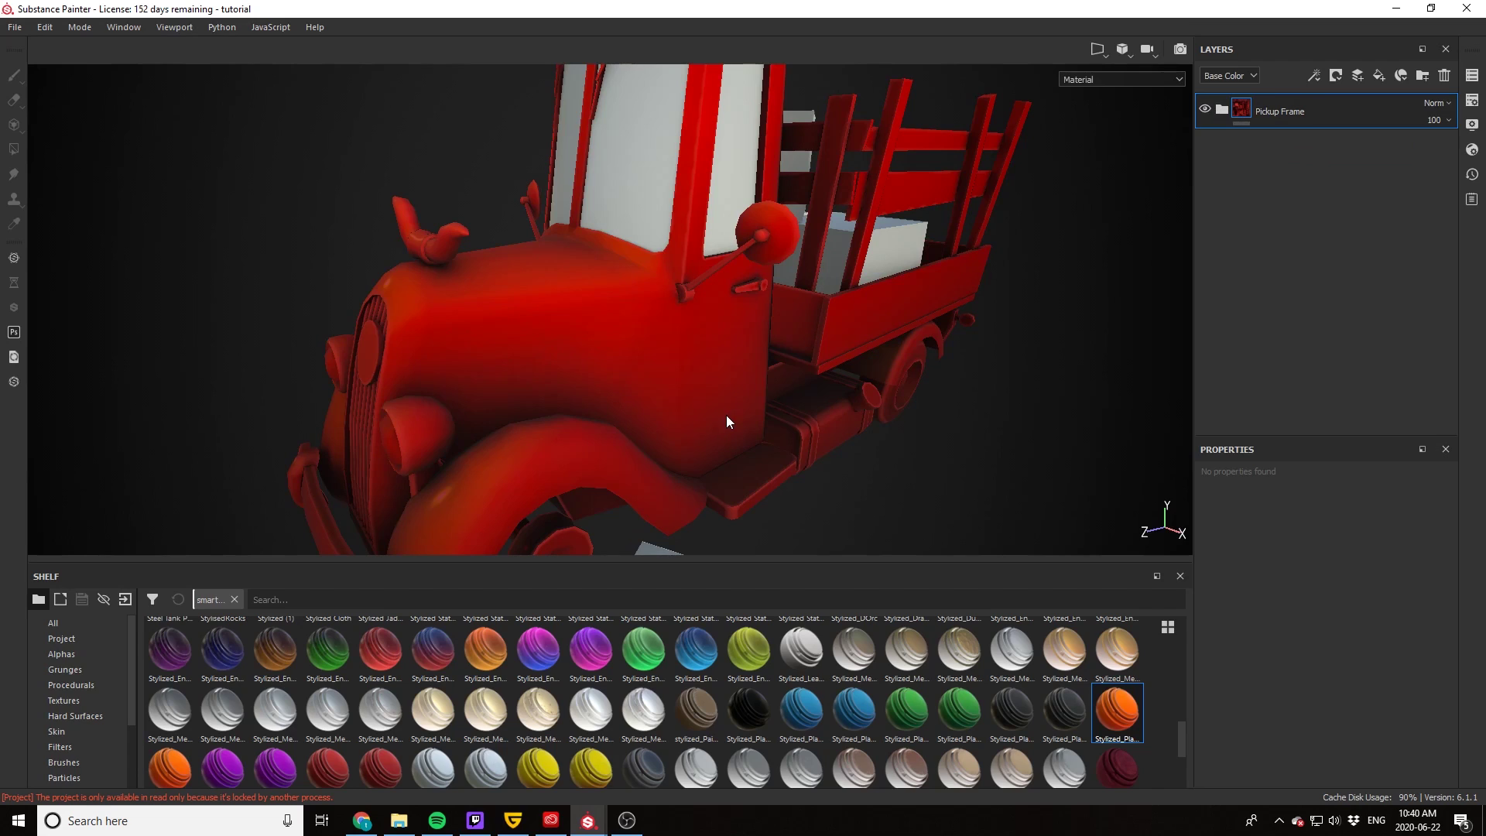
Step: Examine the red pickup frame in the Material view from the front and side
scroll(726, 414, "down", 3)
middle_click_drag(727, 430, 619, 406, "alt")
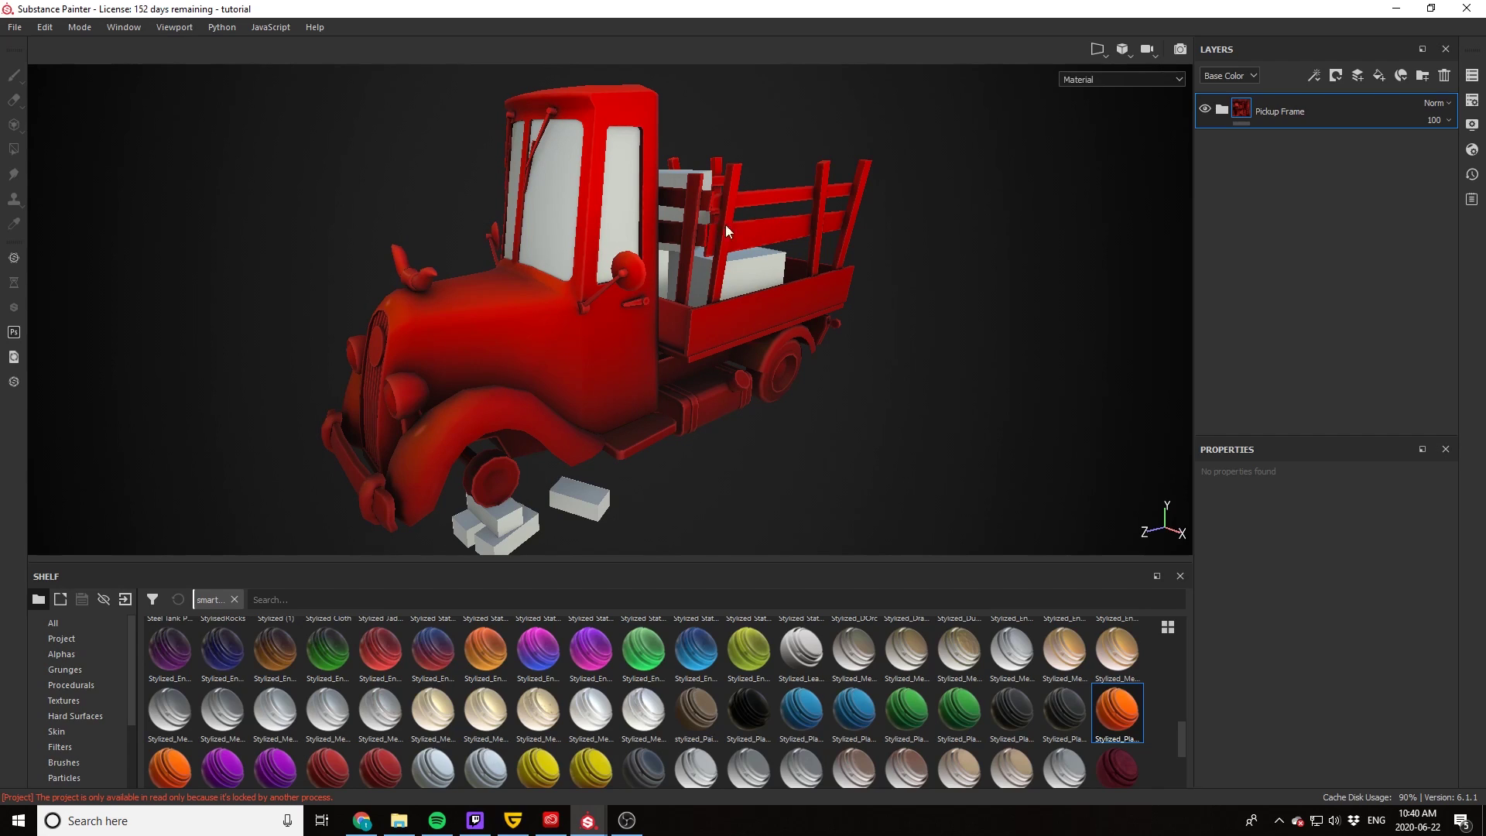
left_click_drag(706, 230, 717, 263, "alt")
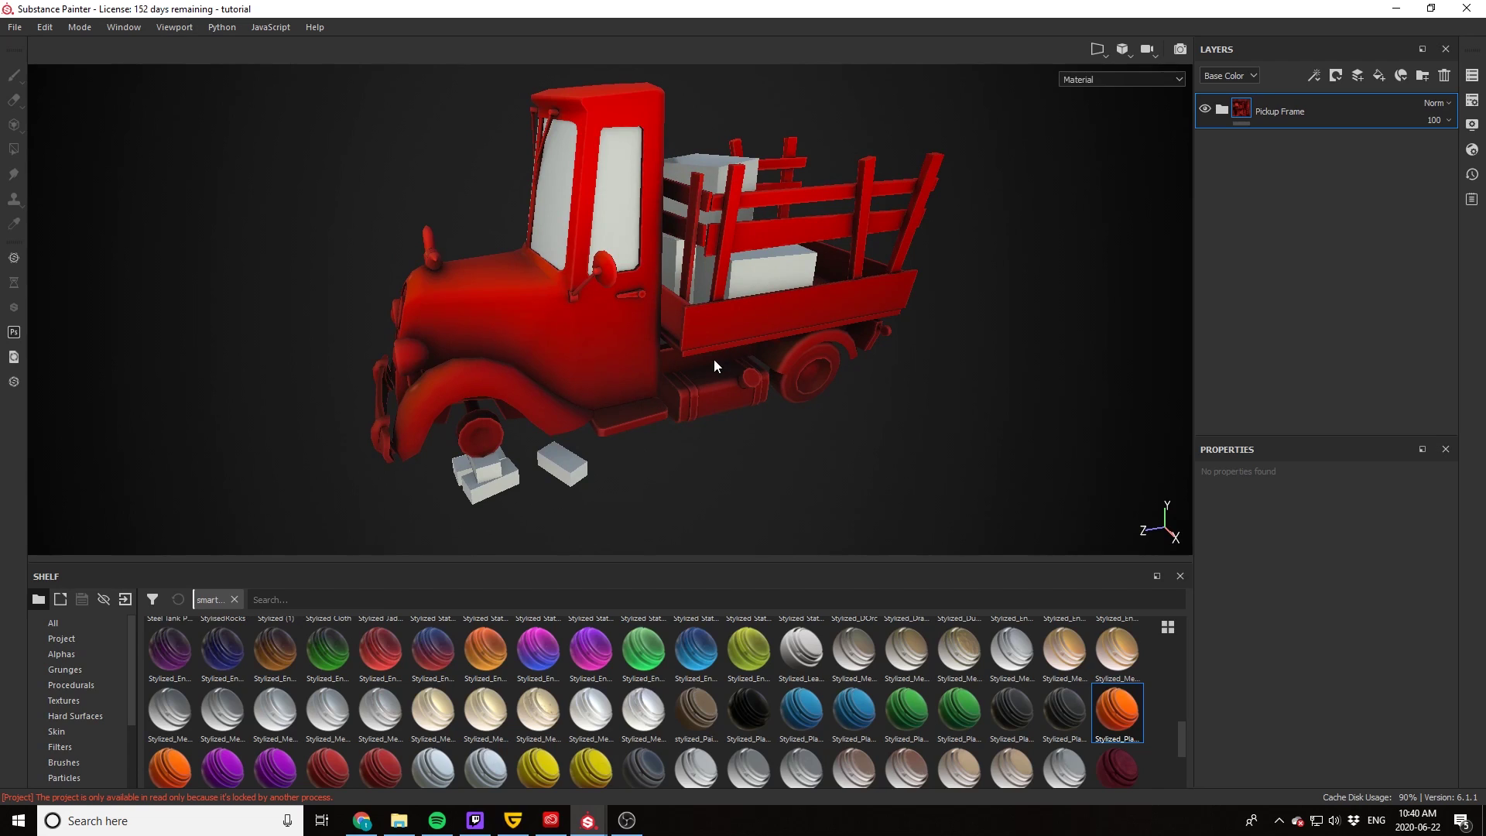
left_click_drag(713, 360, 737, 363, "alt")
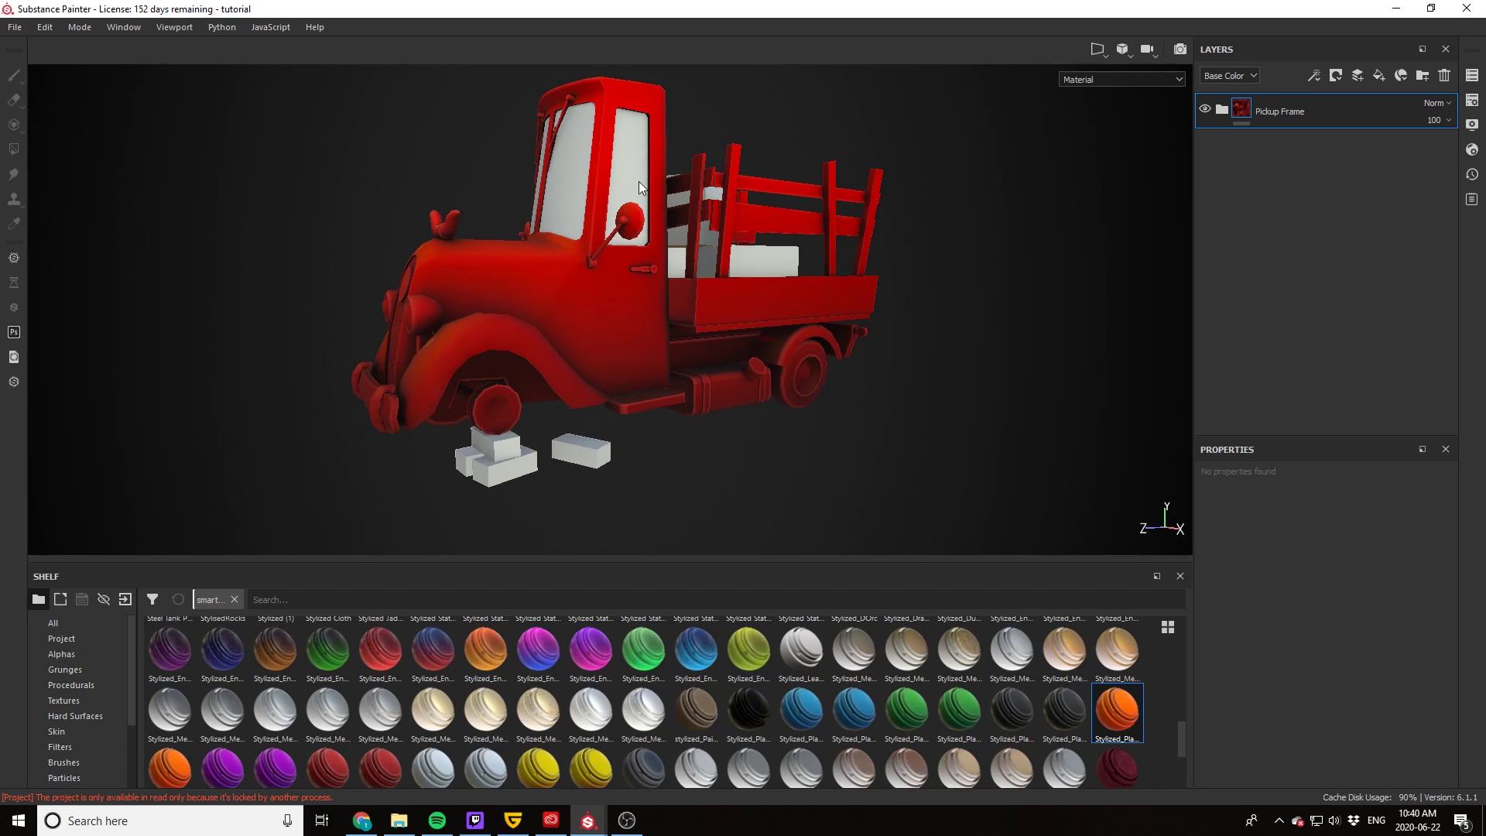
left_click_drag(573, 138, 746, 251, "alt")
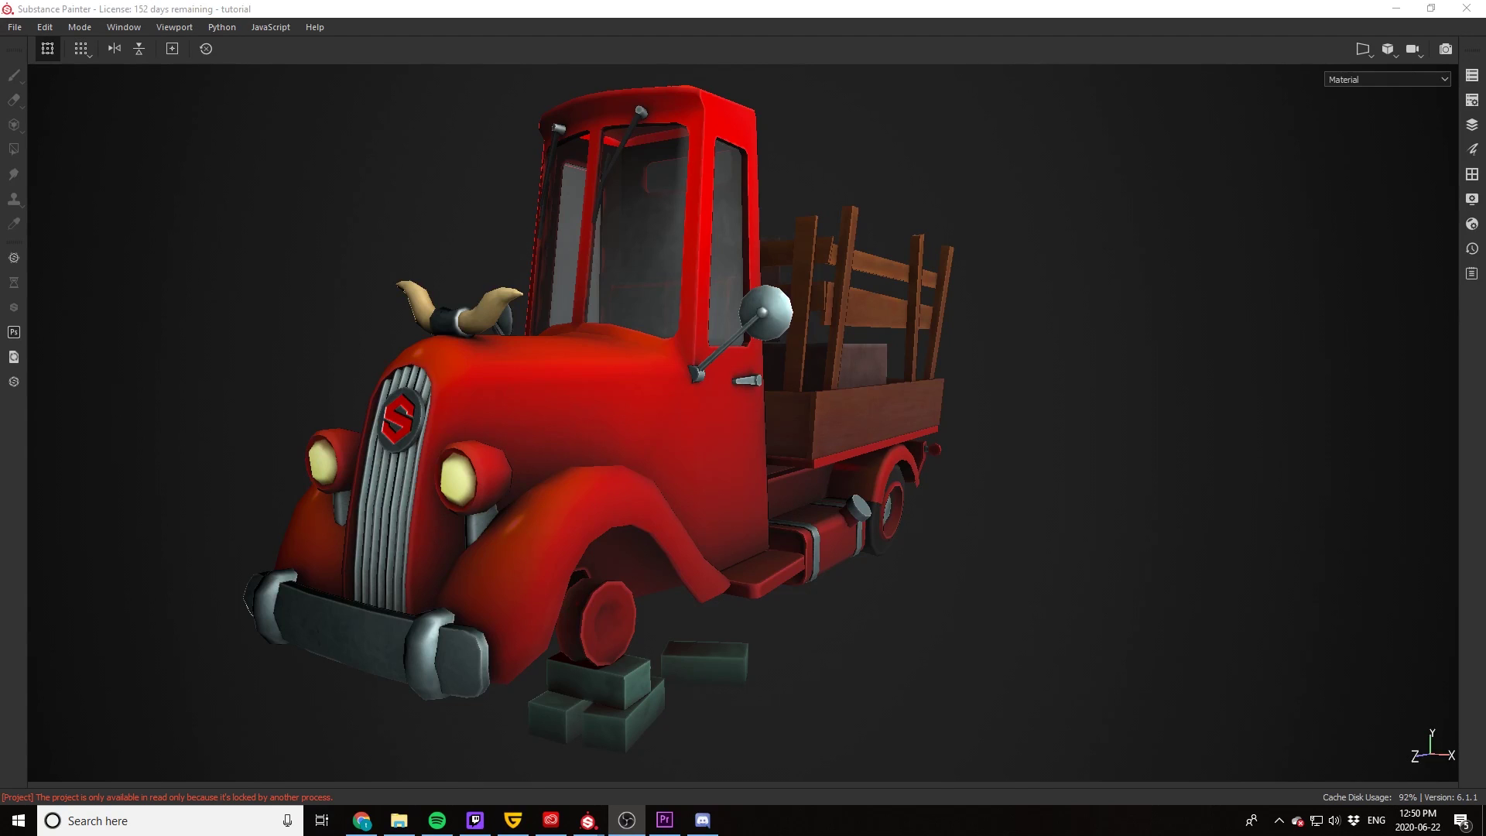
Step: Examine the truck's front up close, including the horns, grille, badge, hood and windshield frame
left_click_drag(820, 538, 770, 571, "alt")
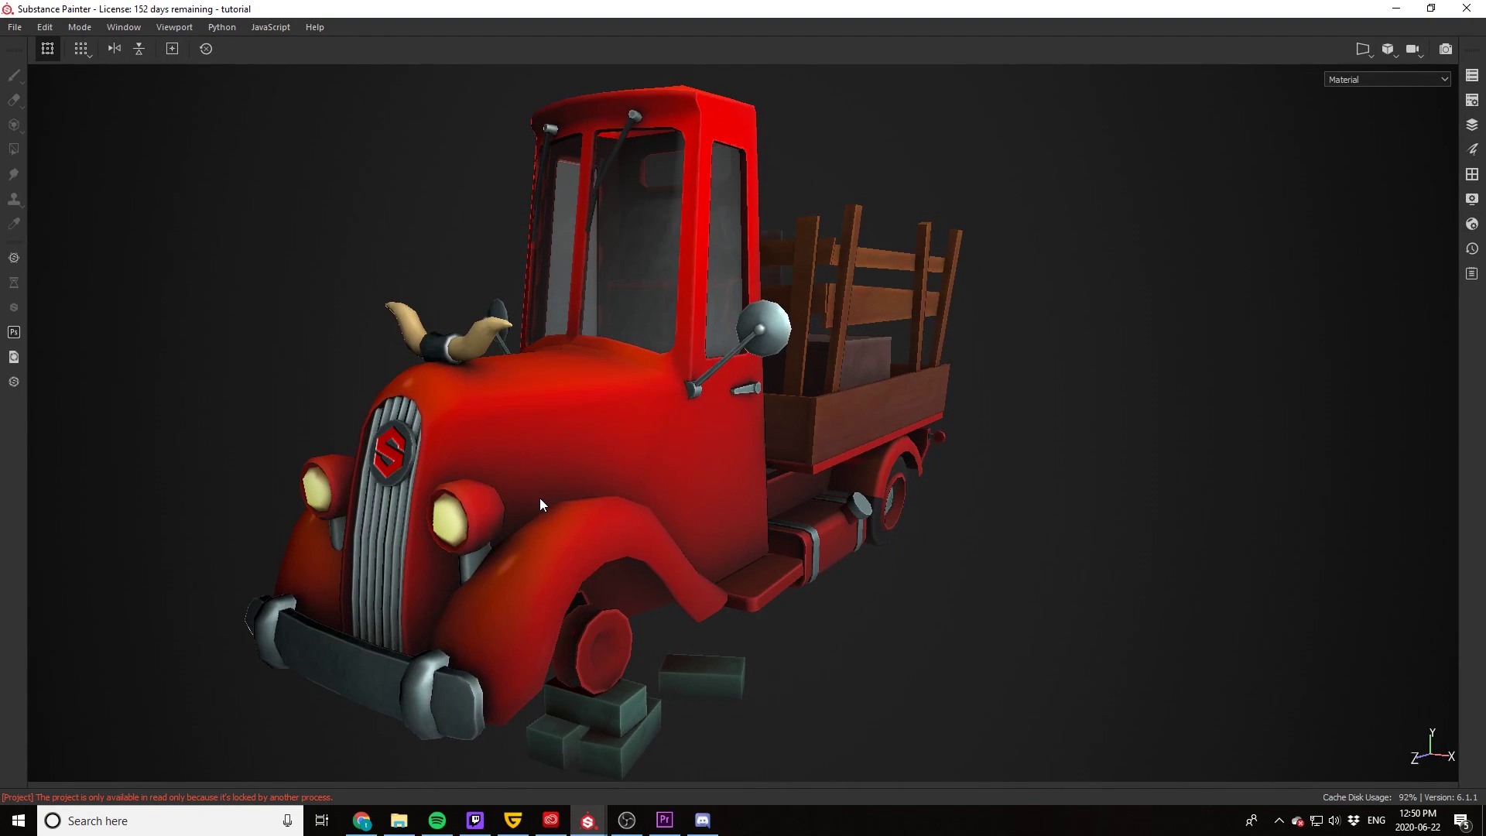
scroll(540, 499, "up", 2)
scroll(540, 503, "up", 2)
scroll(773, 621, "down", 6)
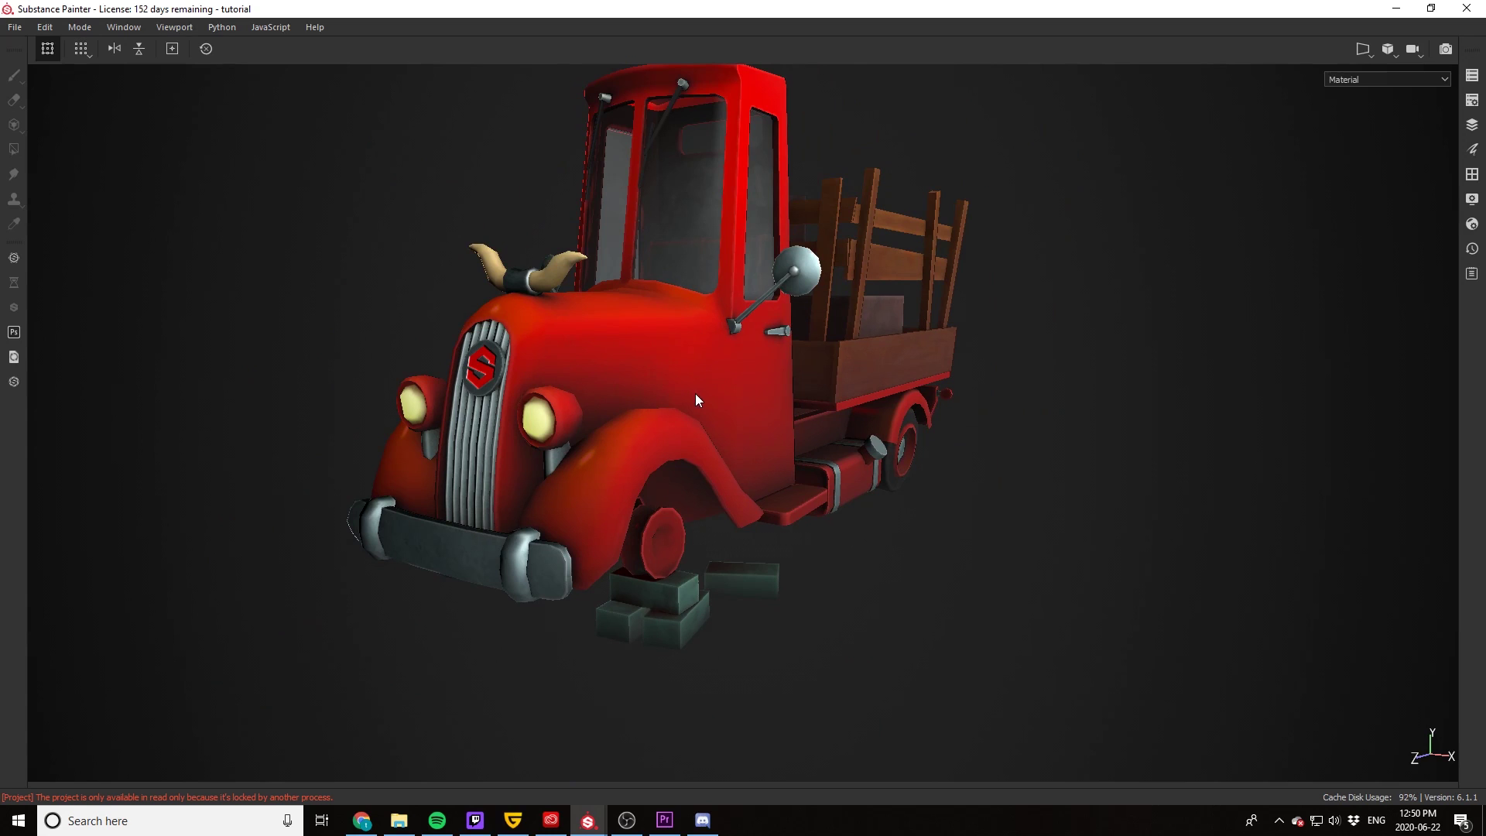
left_click_drag(695, 393, 665, 440, "alt")
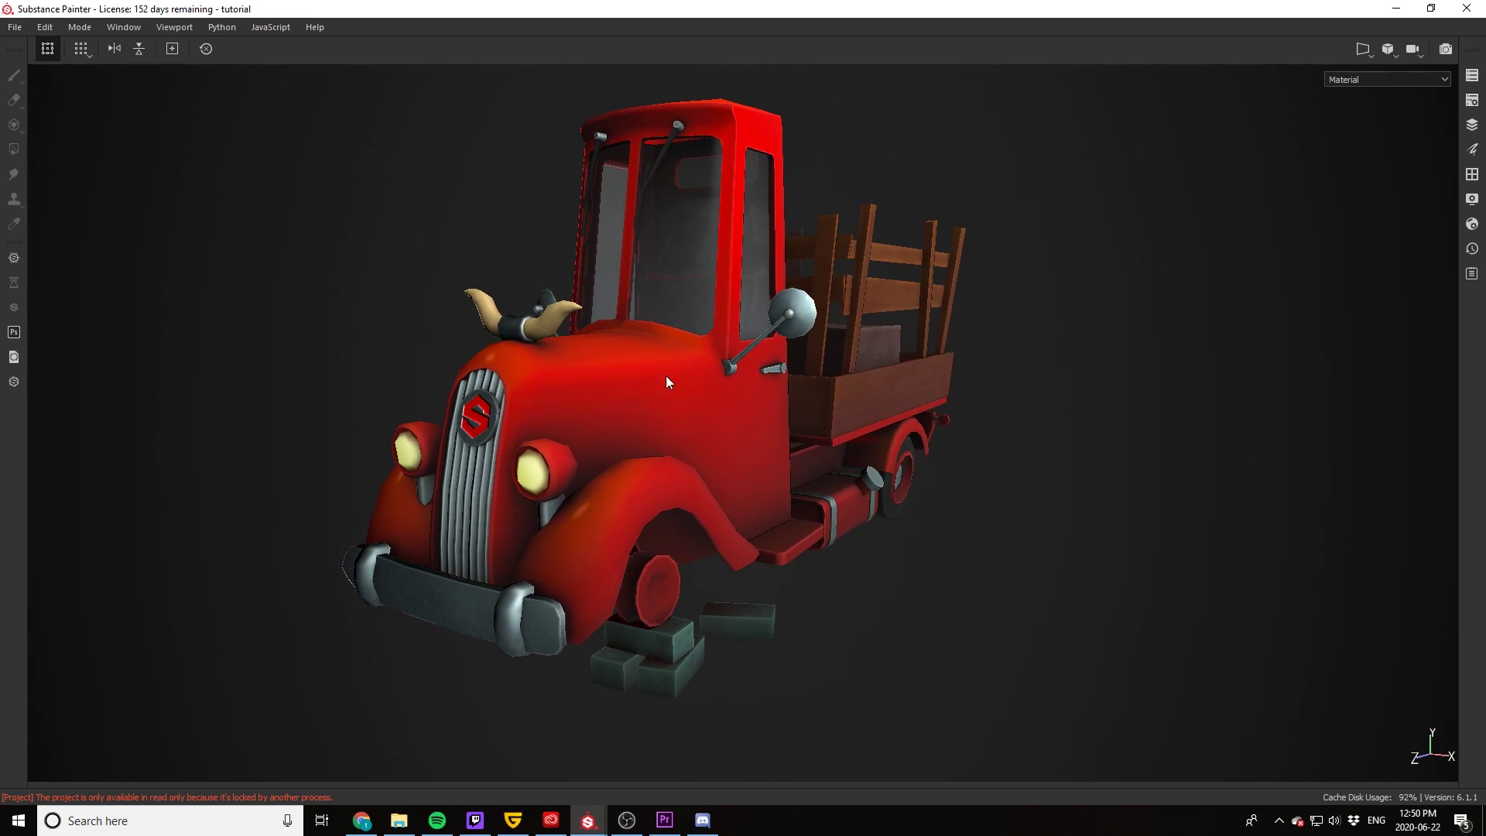
scroll(504, 322, "up", 5)
left_click_drag(508, 327, 666, 340, "alt")
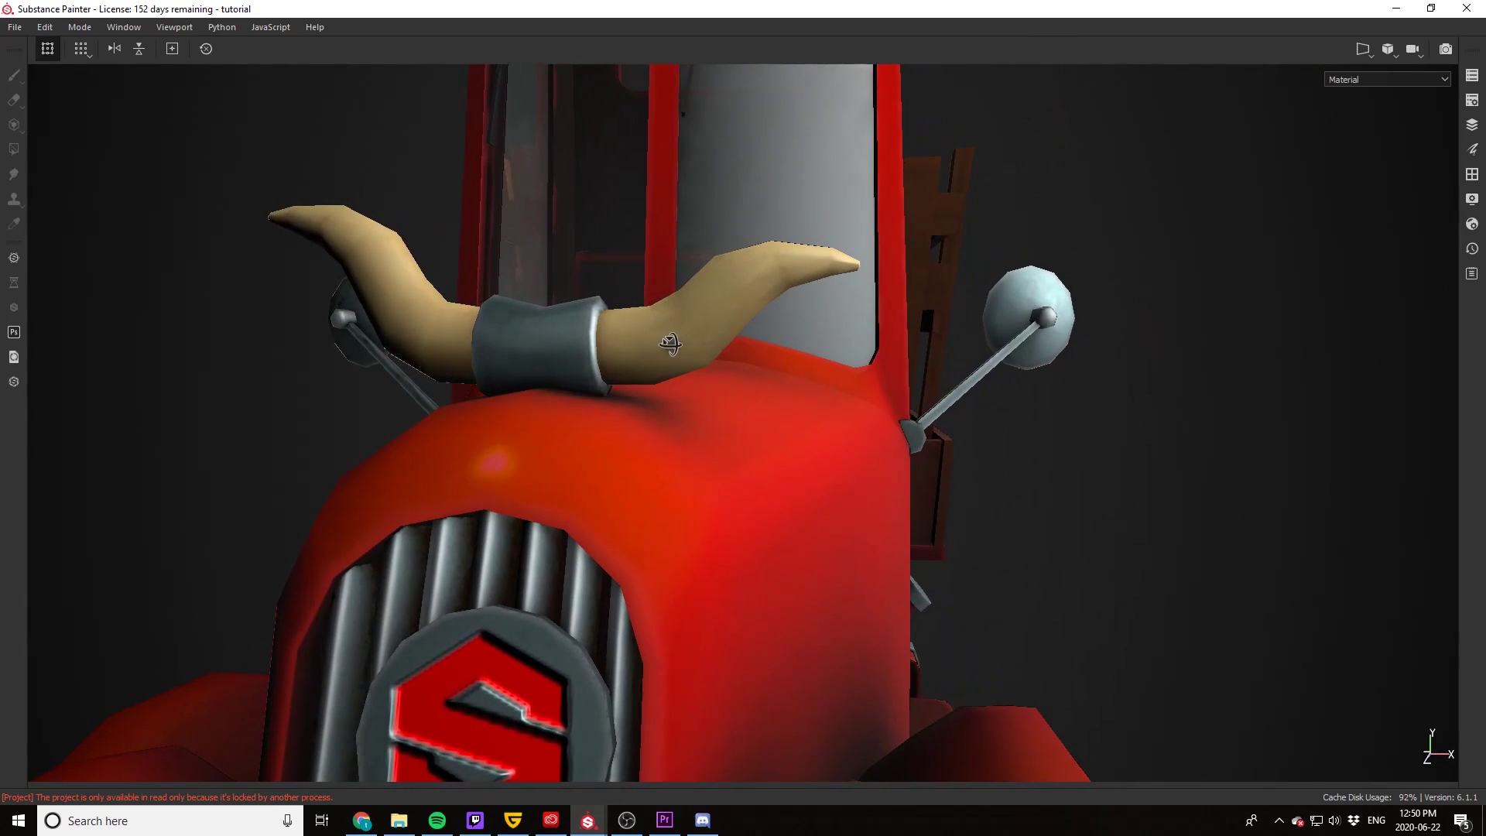
right_click_drag(548, 591, 548, 601, "shift")
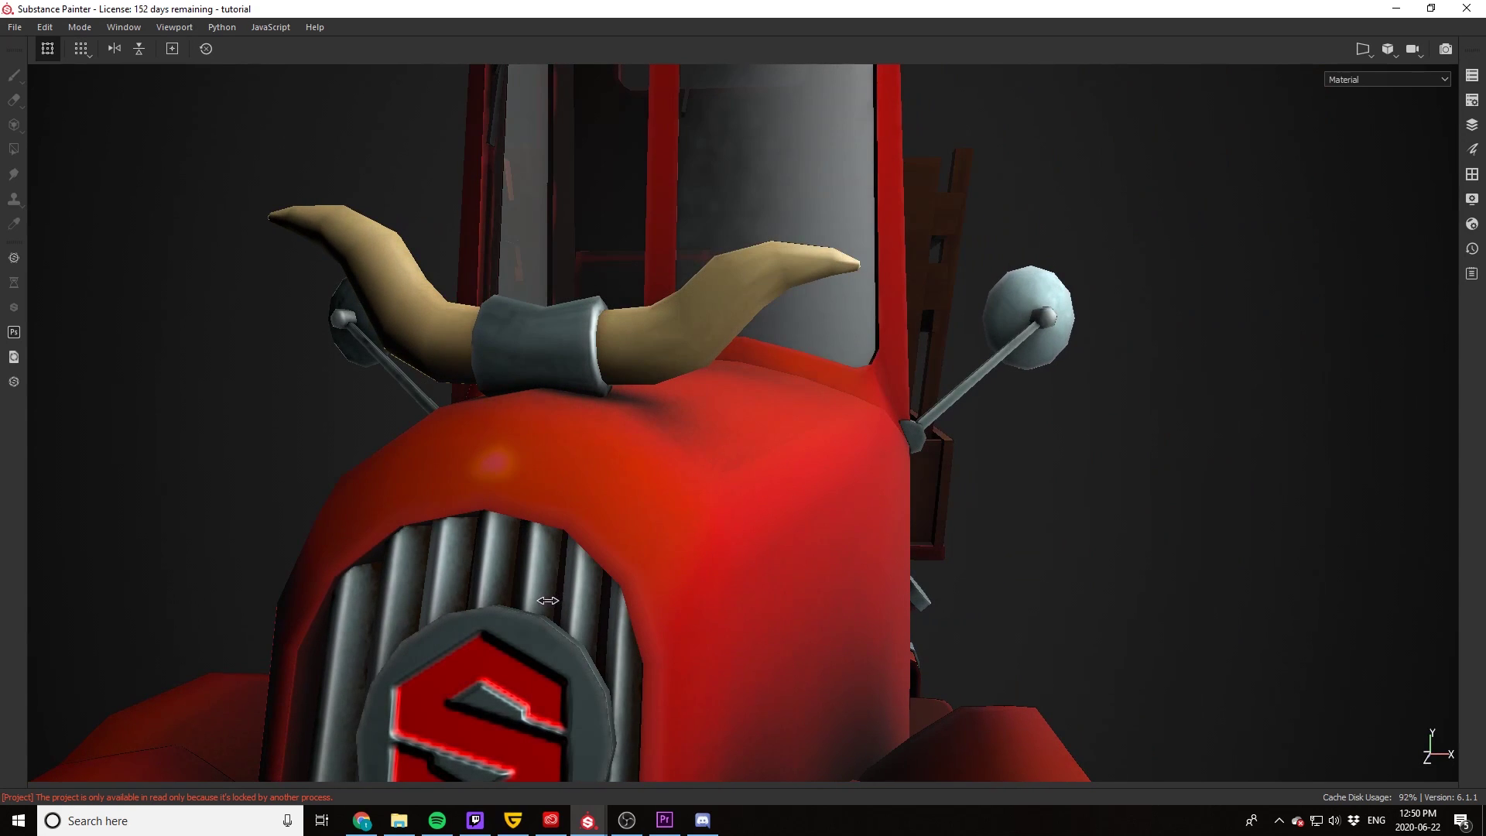
left_click_drag(893, 416, 818, 409, "alt")
middle_click_drag(747, 488, 653, 595, "alt")
scroll(706, 492, "up", 4)
scroll(791, 461, "down", 8)
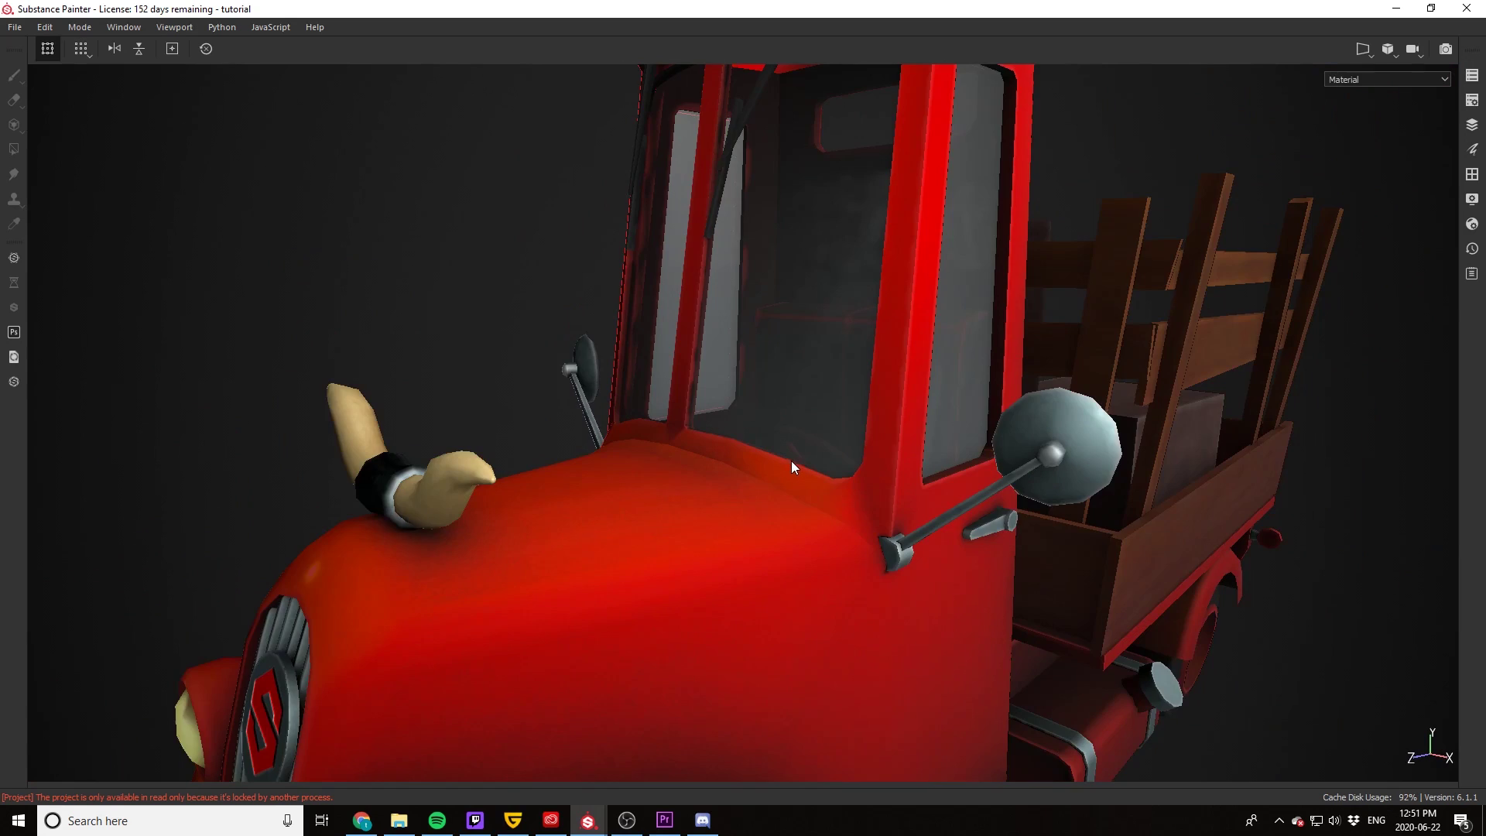
Step: Inspect the texturing on the stacked bricks beneath the front wheel hub
right_click_drag(842, 557, 845, 573, "shift")
left_click_drag(804, 630, 791, 564, "alt")
middle_click_drag(791, 563, 800, 299, "alt")
scroll(699, 527, "up", 4)
scroll(699, 531, "up", 3)
left_click_drag(698, 530, 690, 567, "alt")
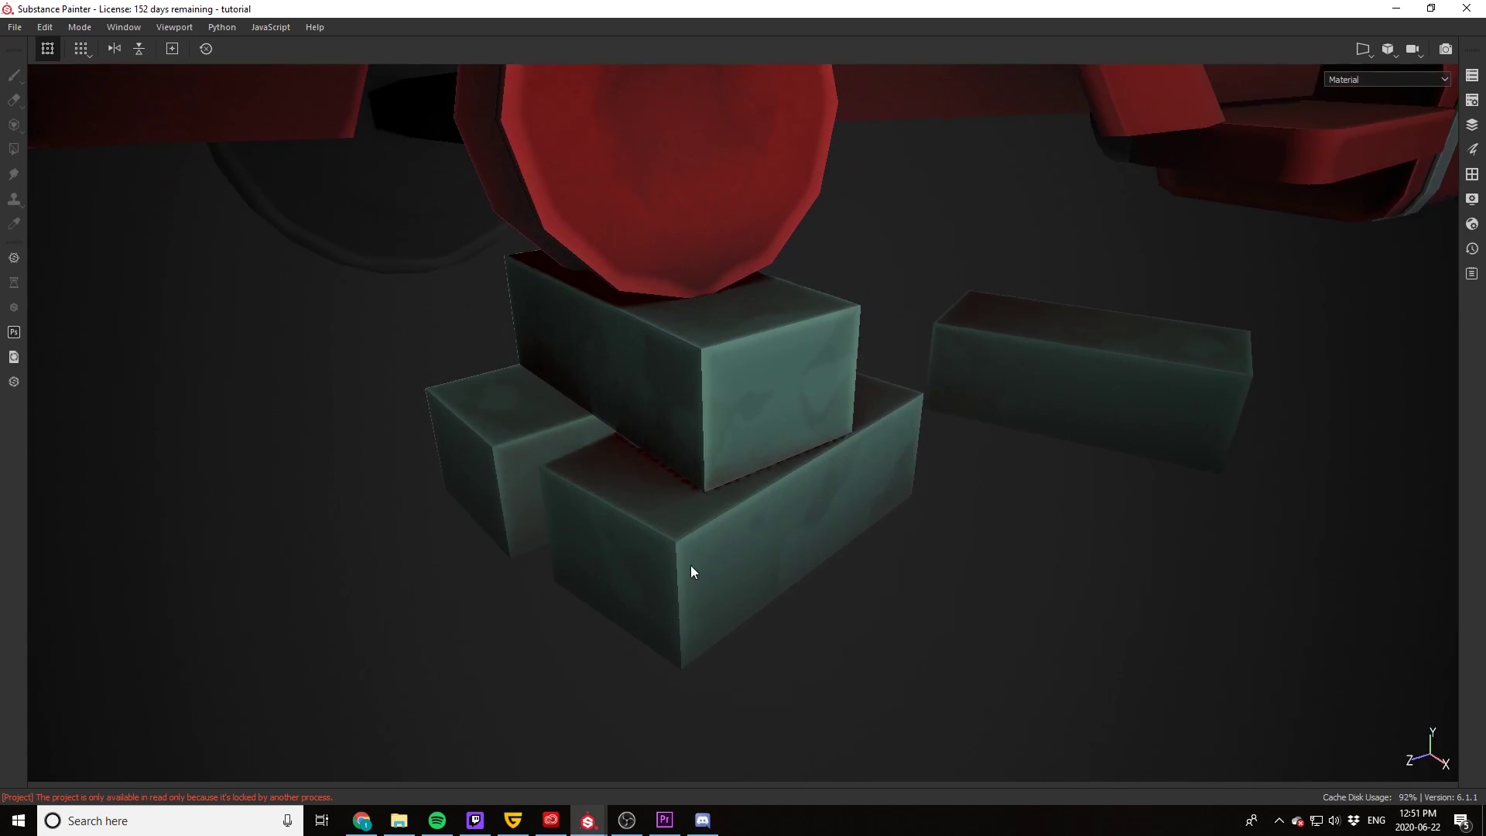
scroll(727, 566, "down", 5)
scroll(755, 567, "down", 3)
Step: Inspect the wooden truck bed, its side rails and the crates from the side and rear
middle_click_drag(1130, 248, 781, 368, "alt")
scroll(825, 354, "up", 5)
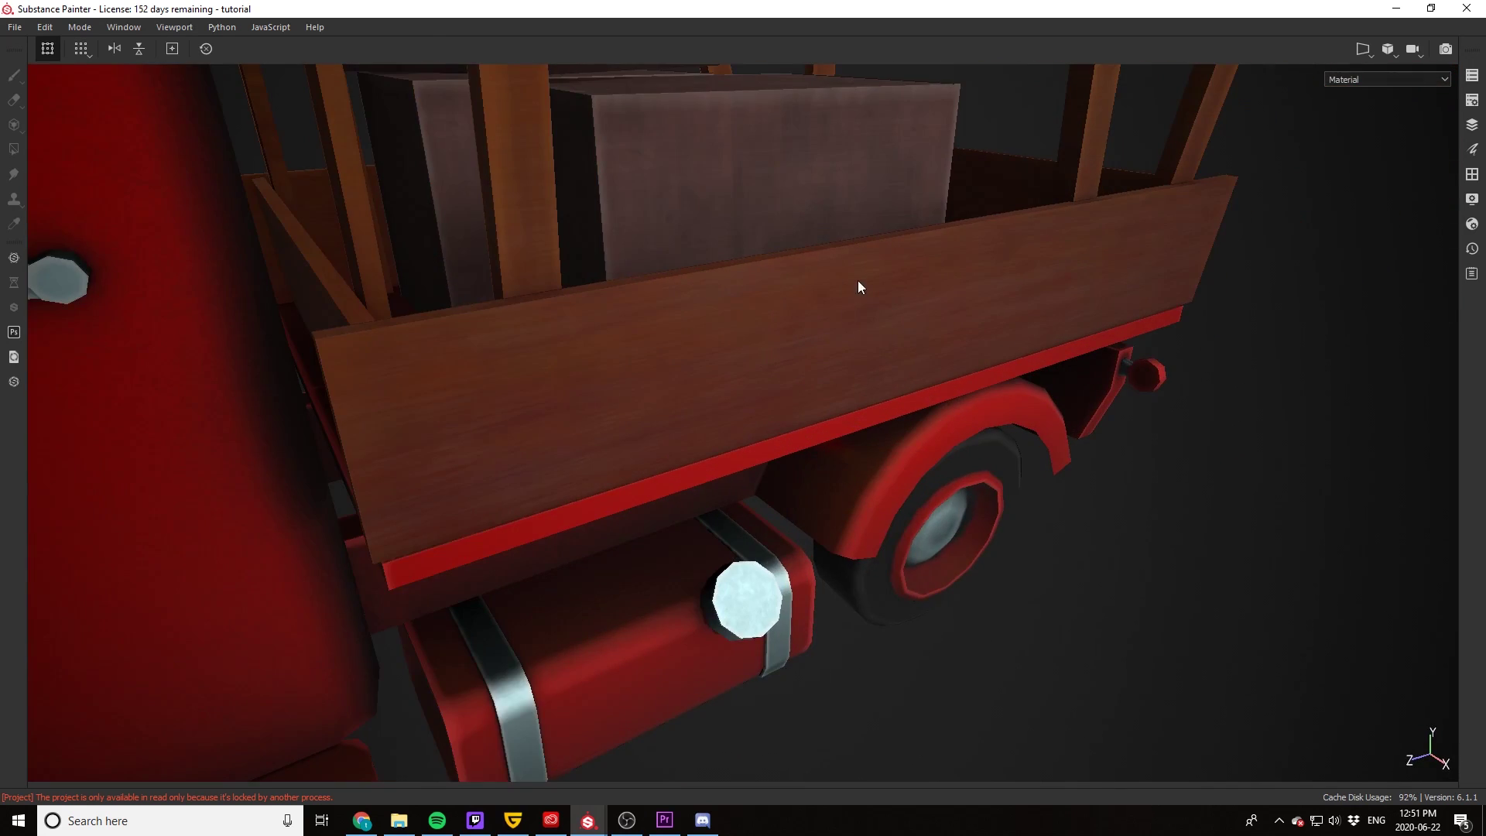
middle_click_drag(857, 281, 934, 591, "alt")
left_click_drag(934, 591, 559, 429, "alt")
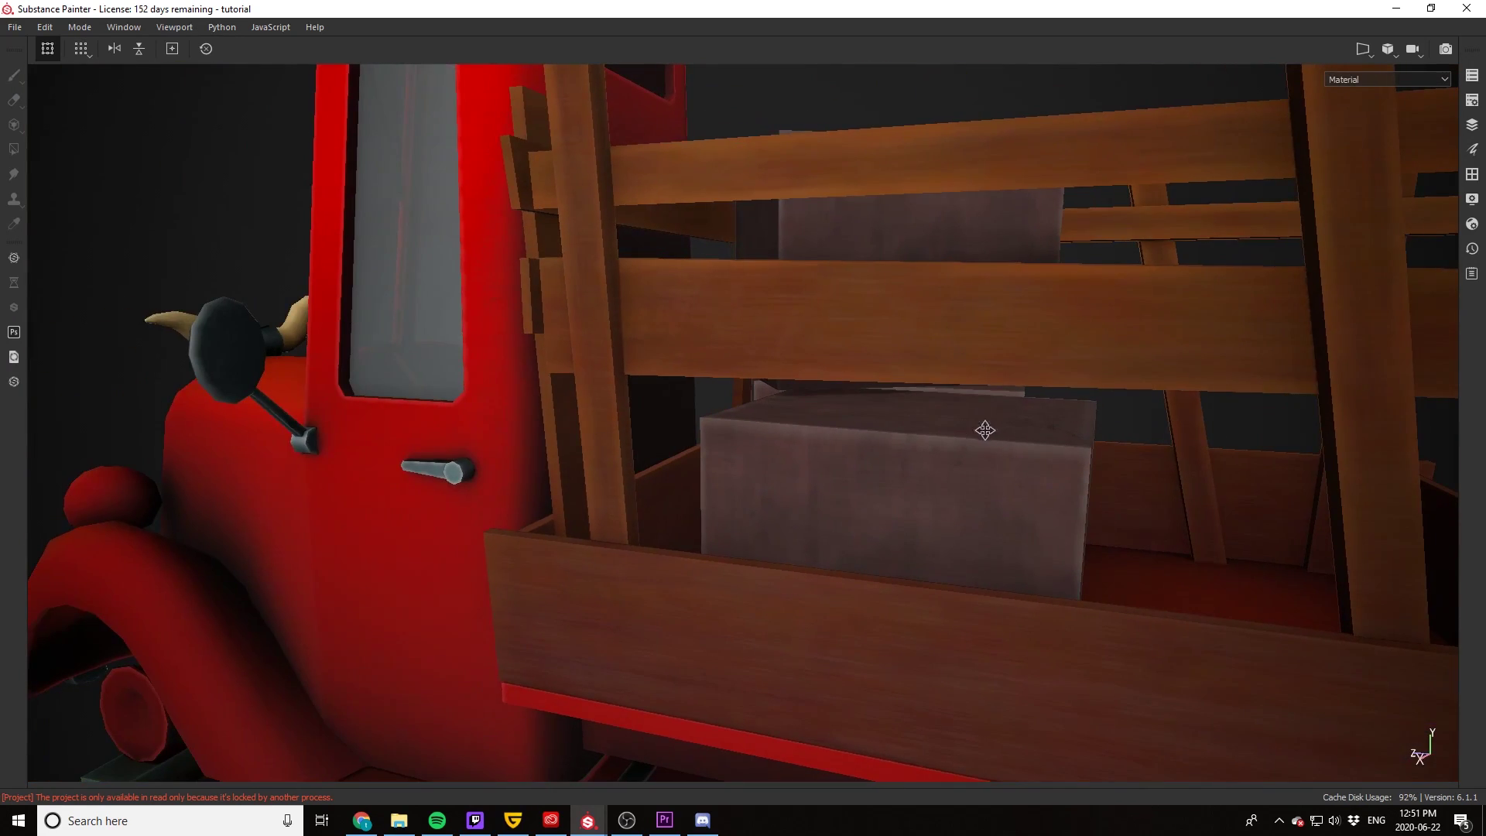
left_click_drag(985, 428, 760, 496, "alt")
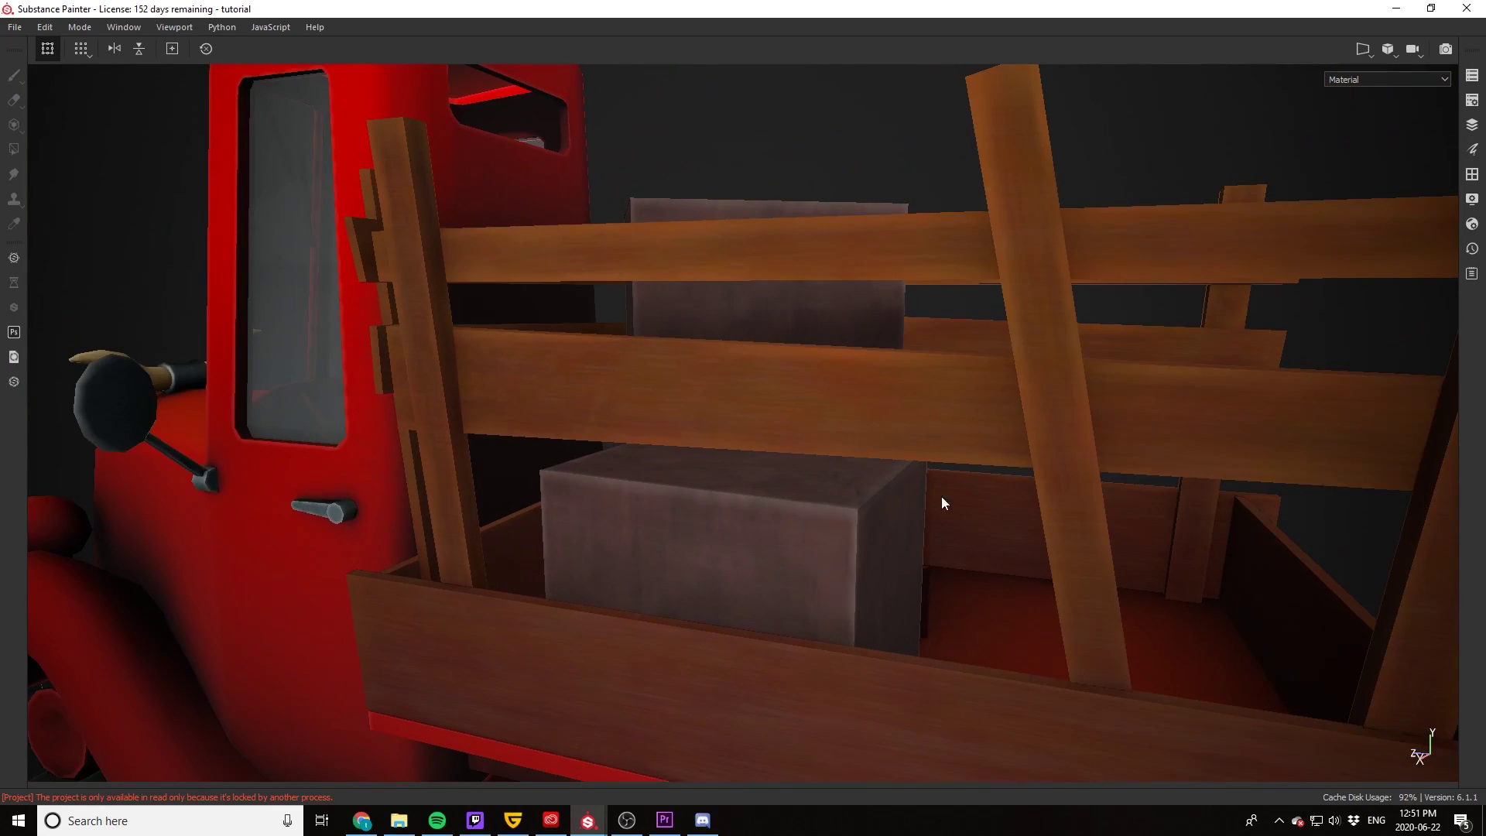
left_click_drag(1098, 518, 863, 517, "alt")
scroll(1004, 475, "down", 2)
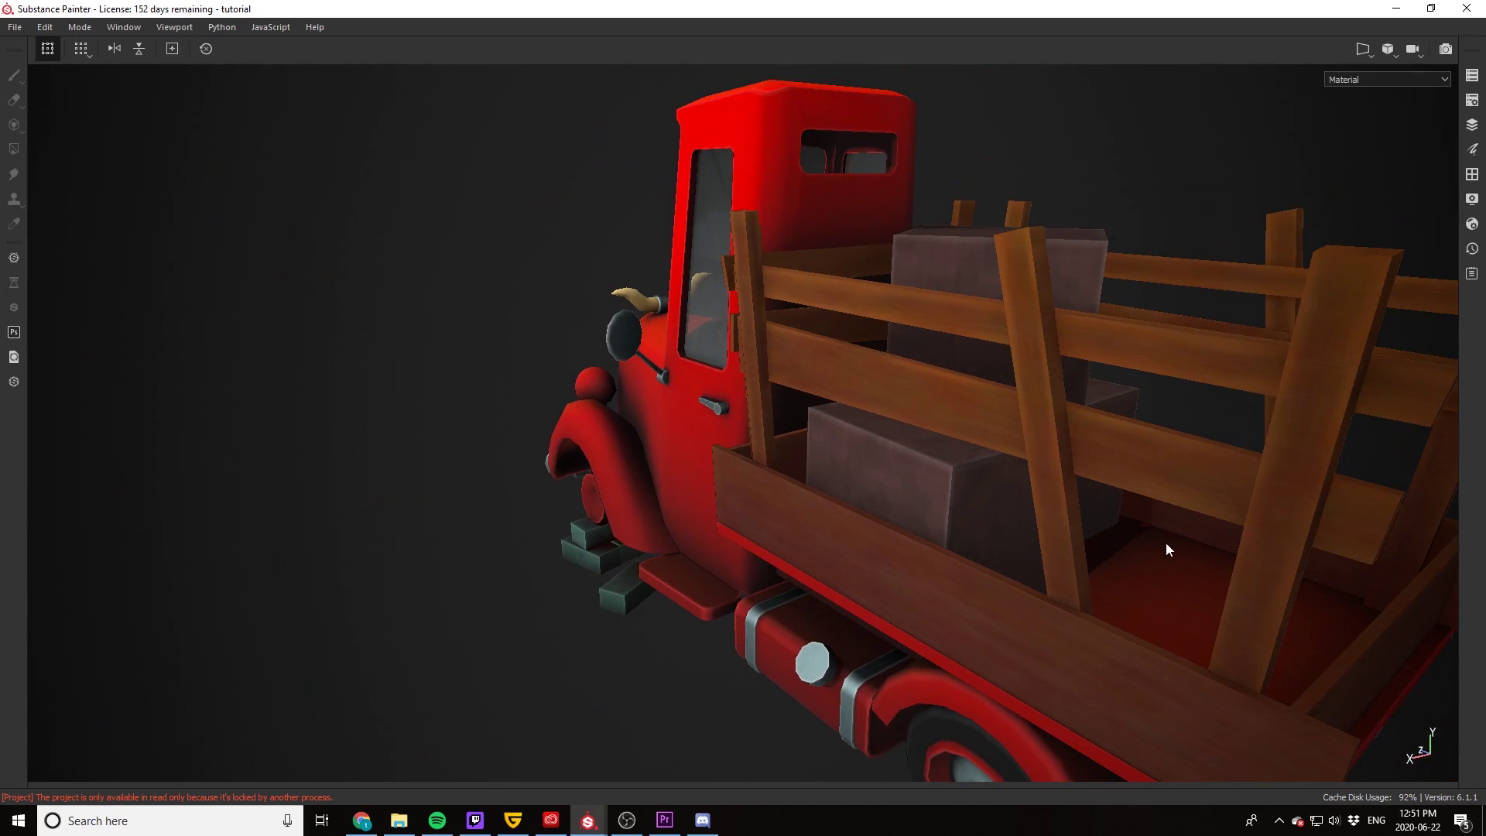
Step: Review the whole truck from the side and from the front three-quarter angle
left_click_drag(1167, 545, 876, 385, "alt")
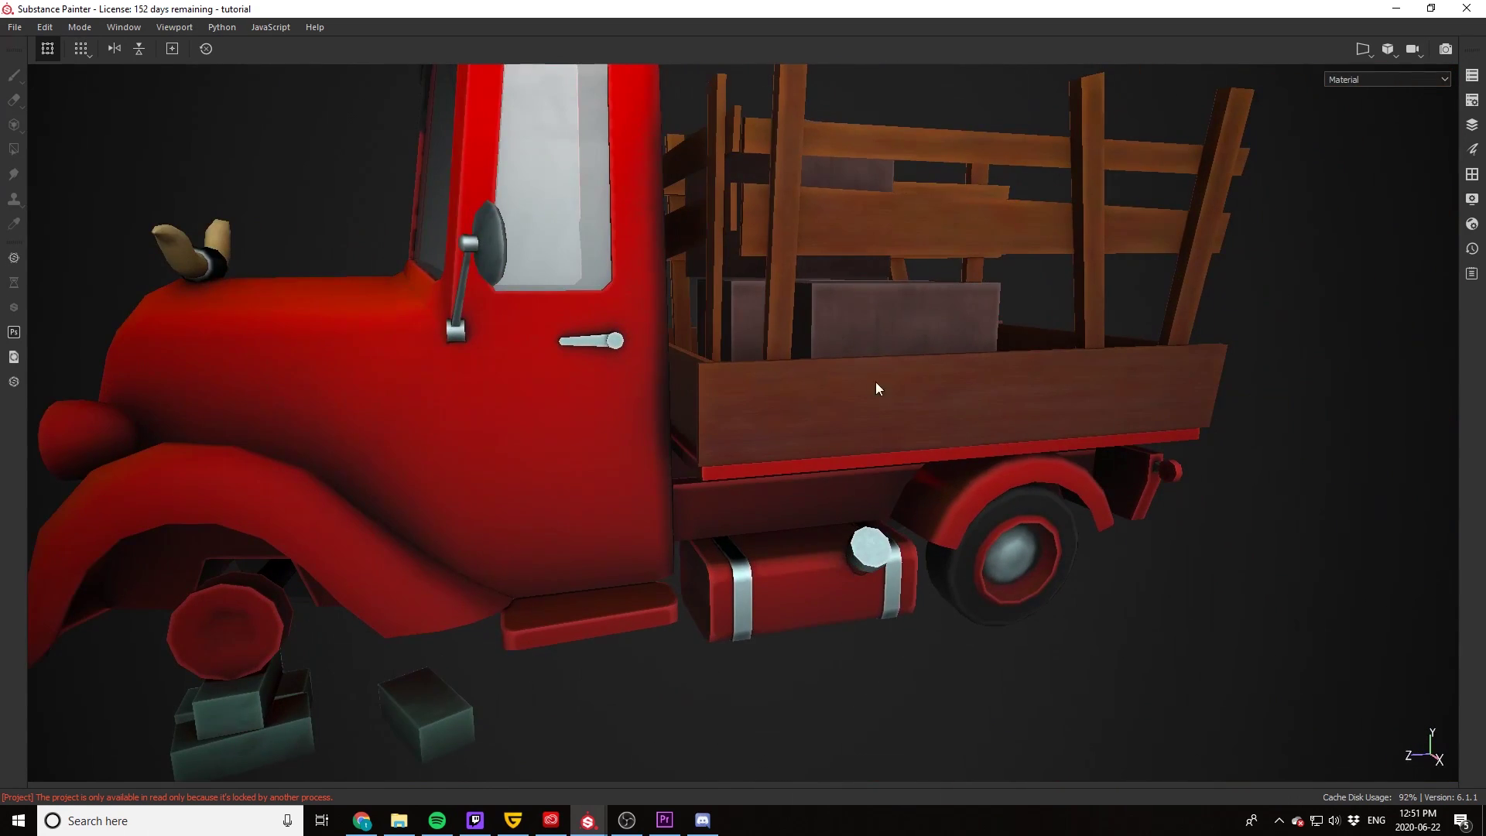
left_click_drag(764, 359, 856, 381, "alt")
scroll(795, 383, "down", 5)
middle_click_drag(763, 360, 830, 378, "alt")
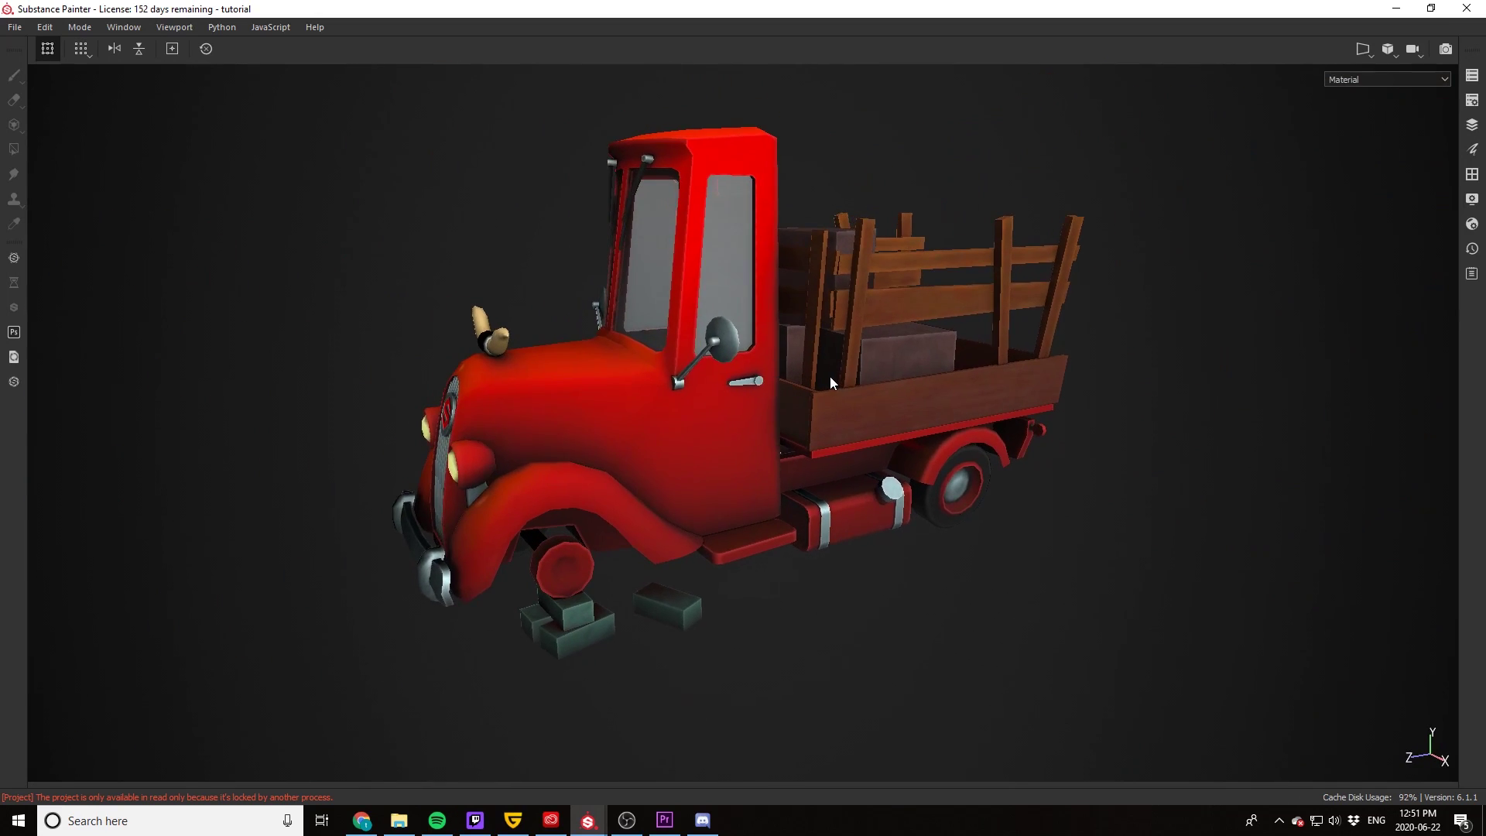
left_click_drag(830, 382, 932, 393, "alt")
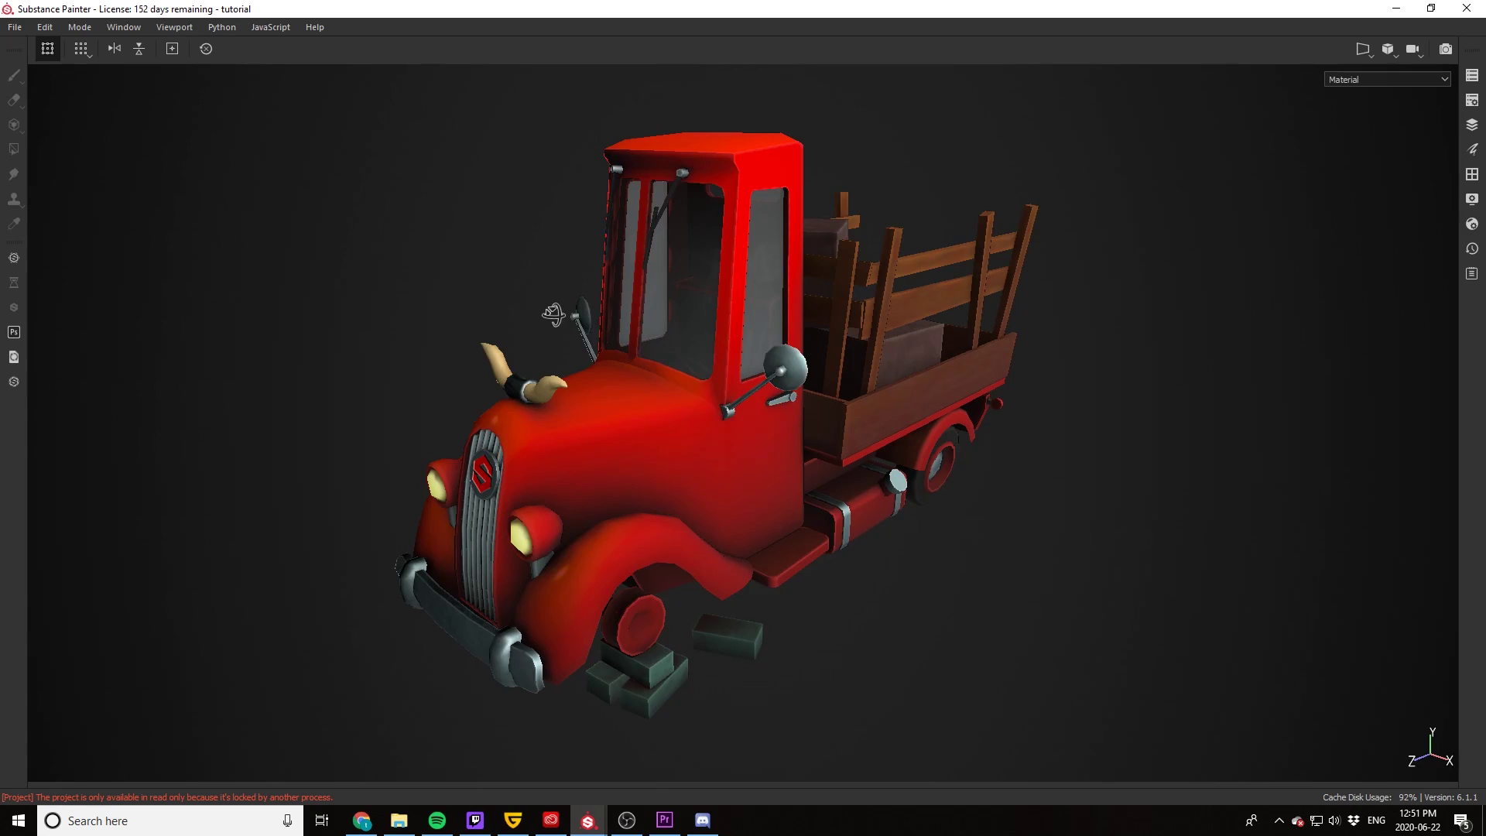
left_click_drag(552, 313, 608, 293, "alt")
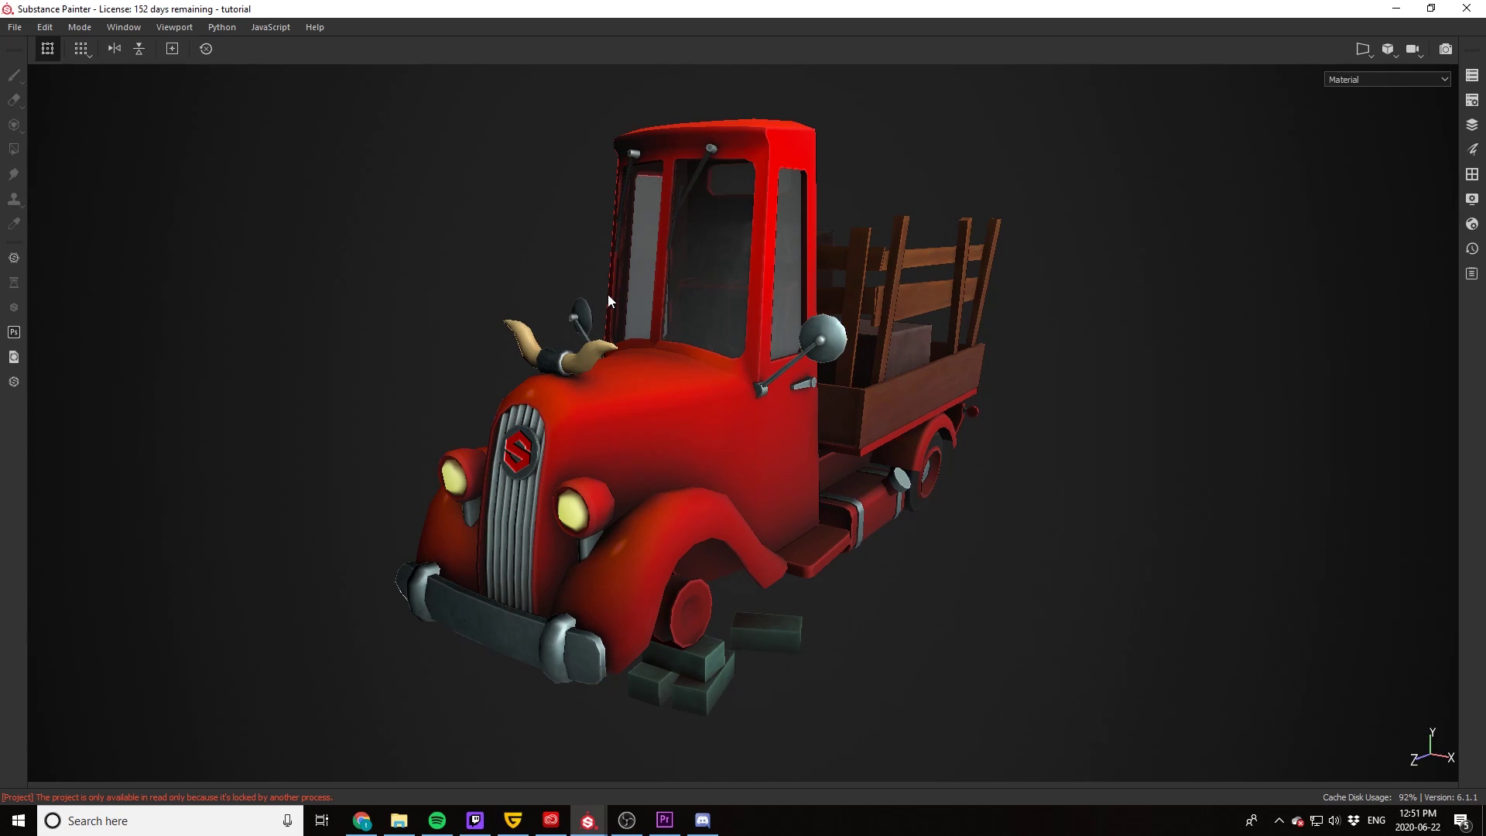
left_click_drag(421, 260, 402, 304, "alt")
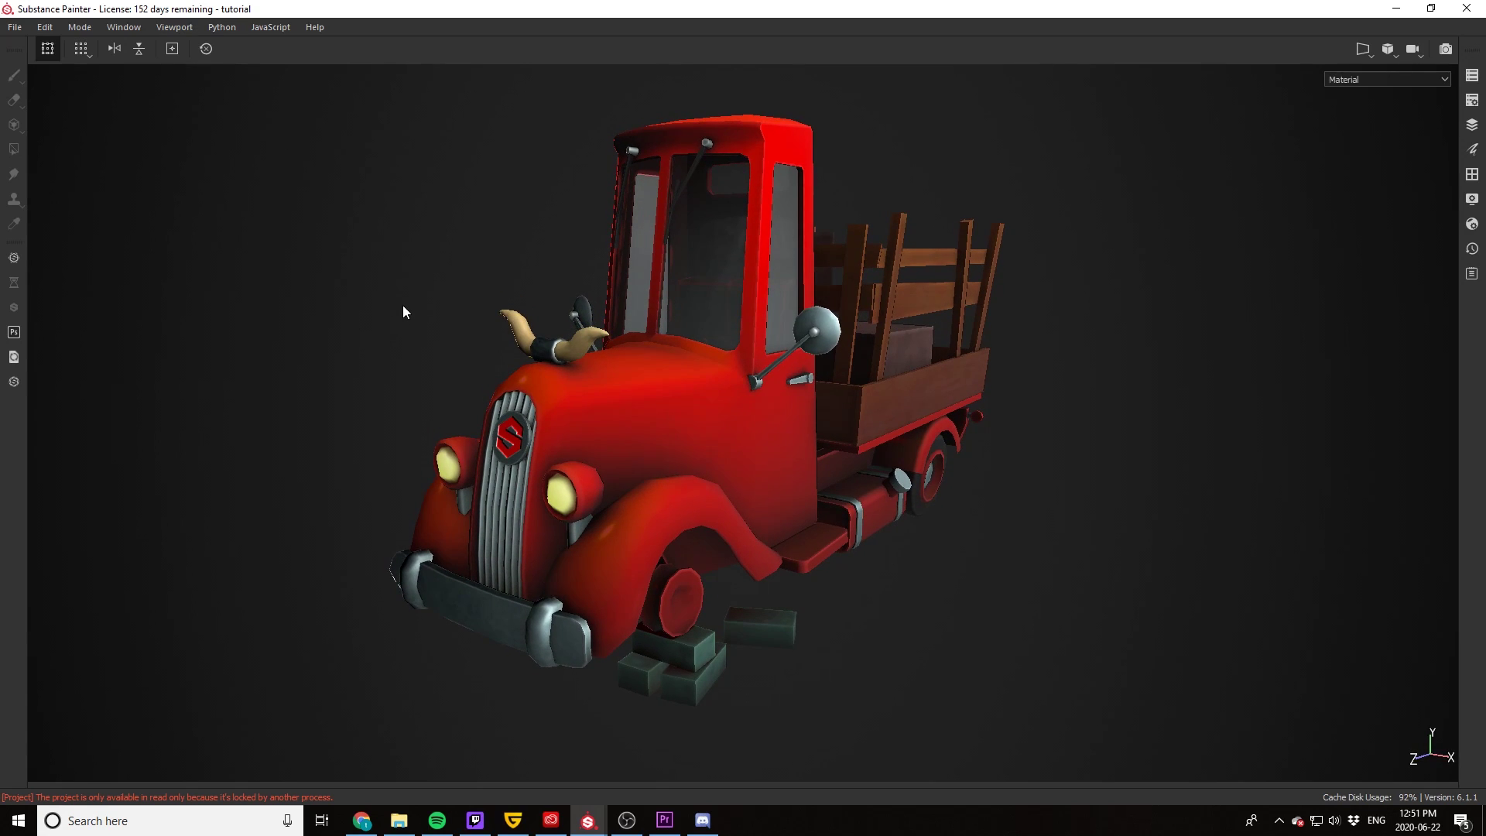
left_click_drag(391, 337, 410, 352, "alt")
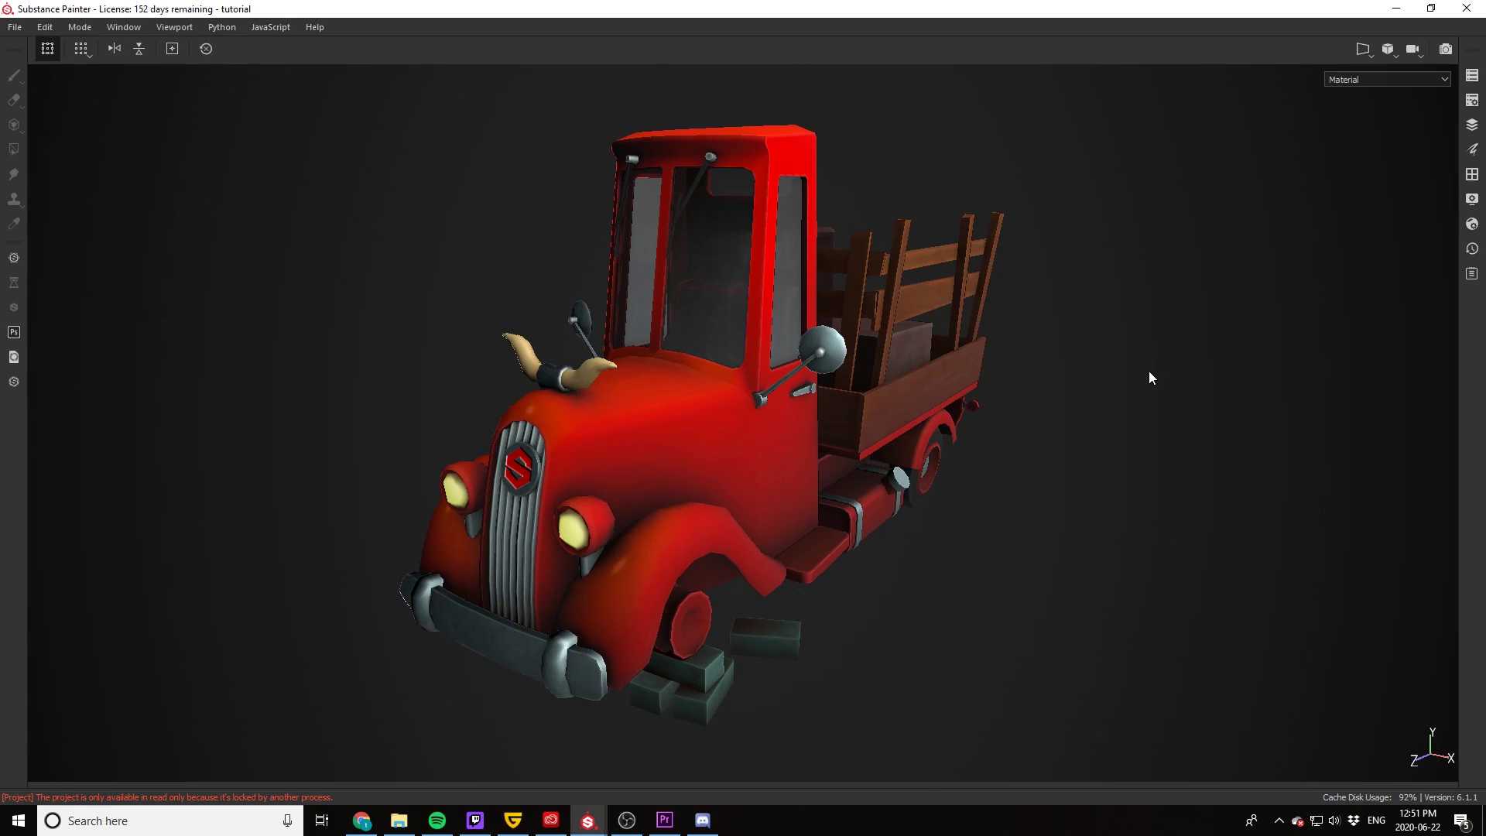
Step: Check the bed side, fuel tank, rear wheel and door area up close, finishing on the full truck
left_click_drag(1028, 410, 927, 453, "alt")
scroll(990, 412, "up", 4)
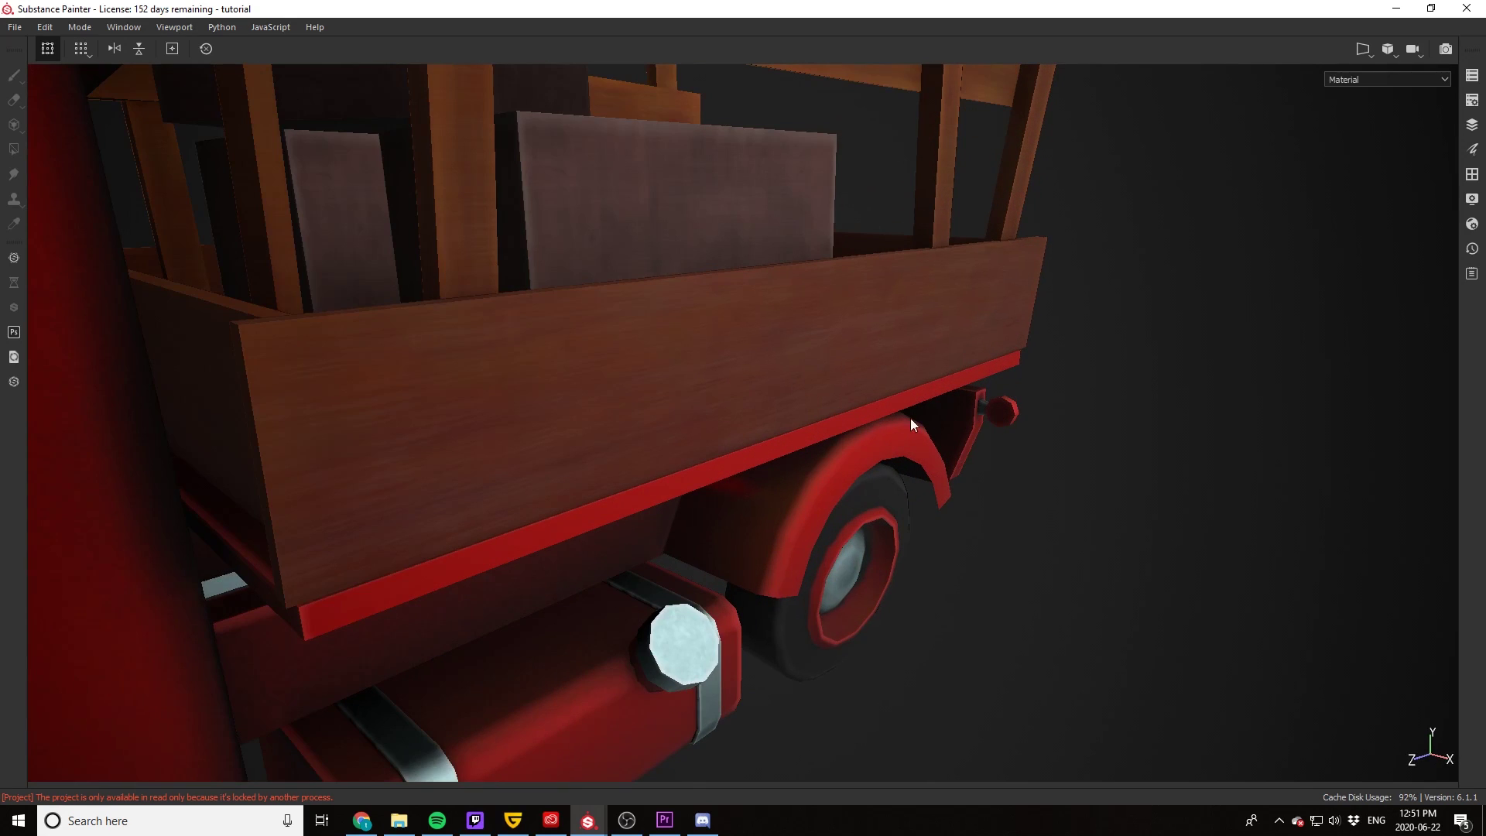
scroll(434, 392, "down", 2)
middle_click_drag(433, 411, 1081, 438, "alt")
scroll(861, 430, "down", 5)
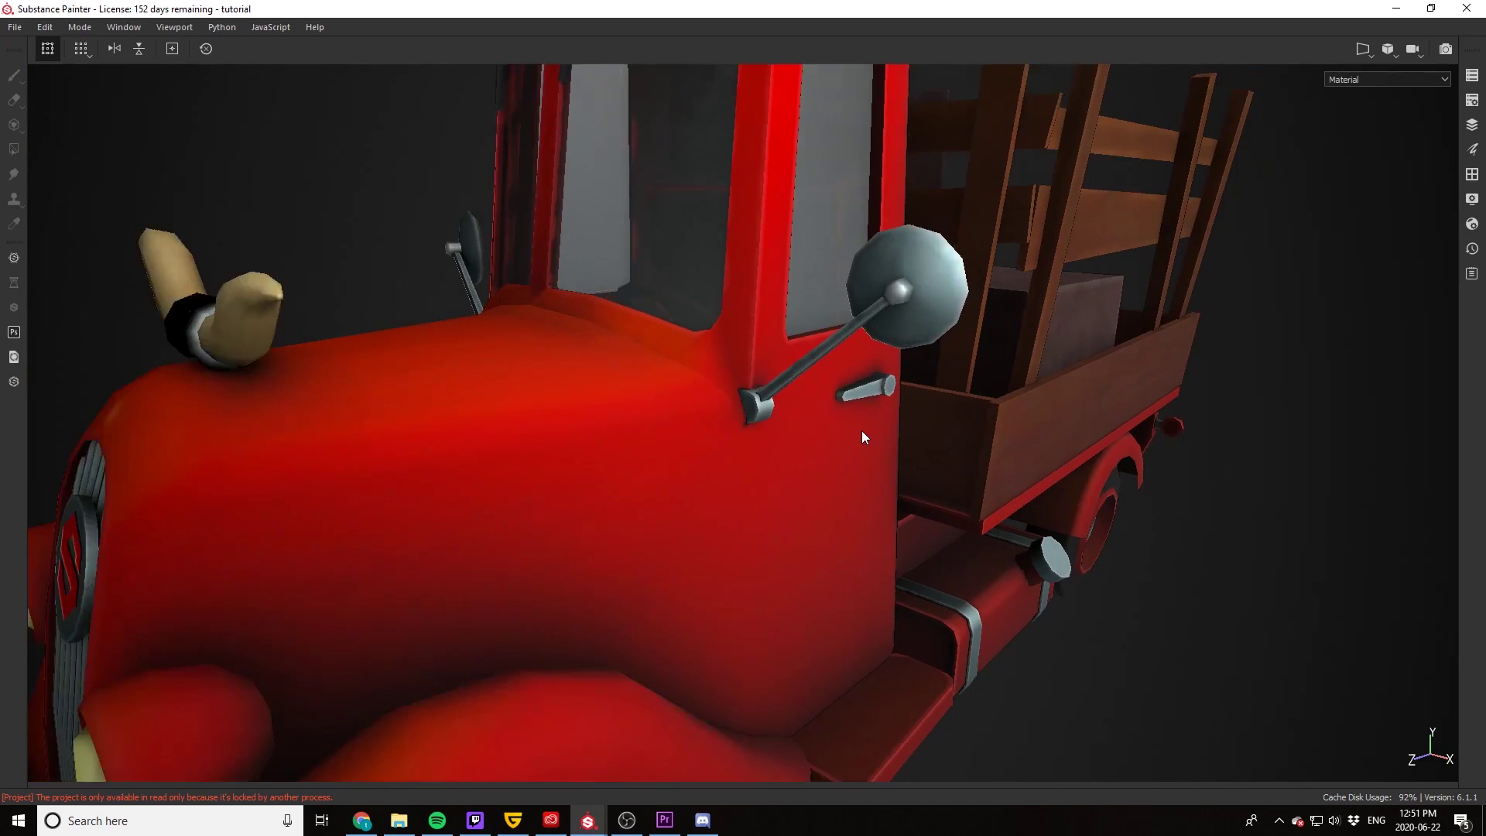
middle_click_drag(857, 452, 796, 447, "alt")
left_click_drag(804, 457, 817, 458, "alt")
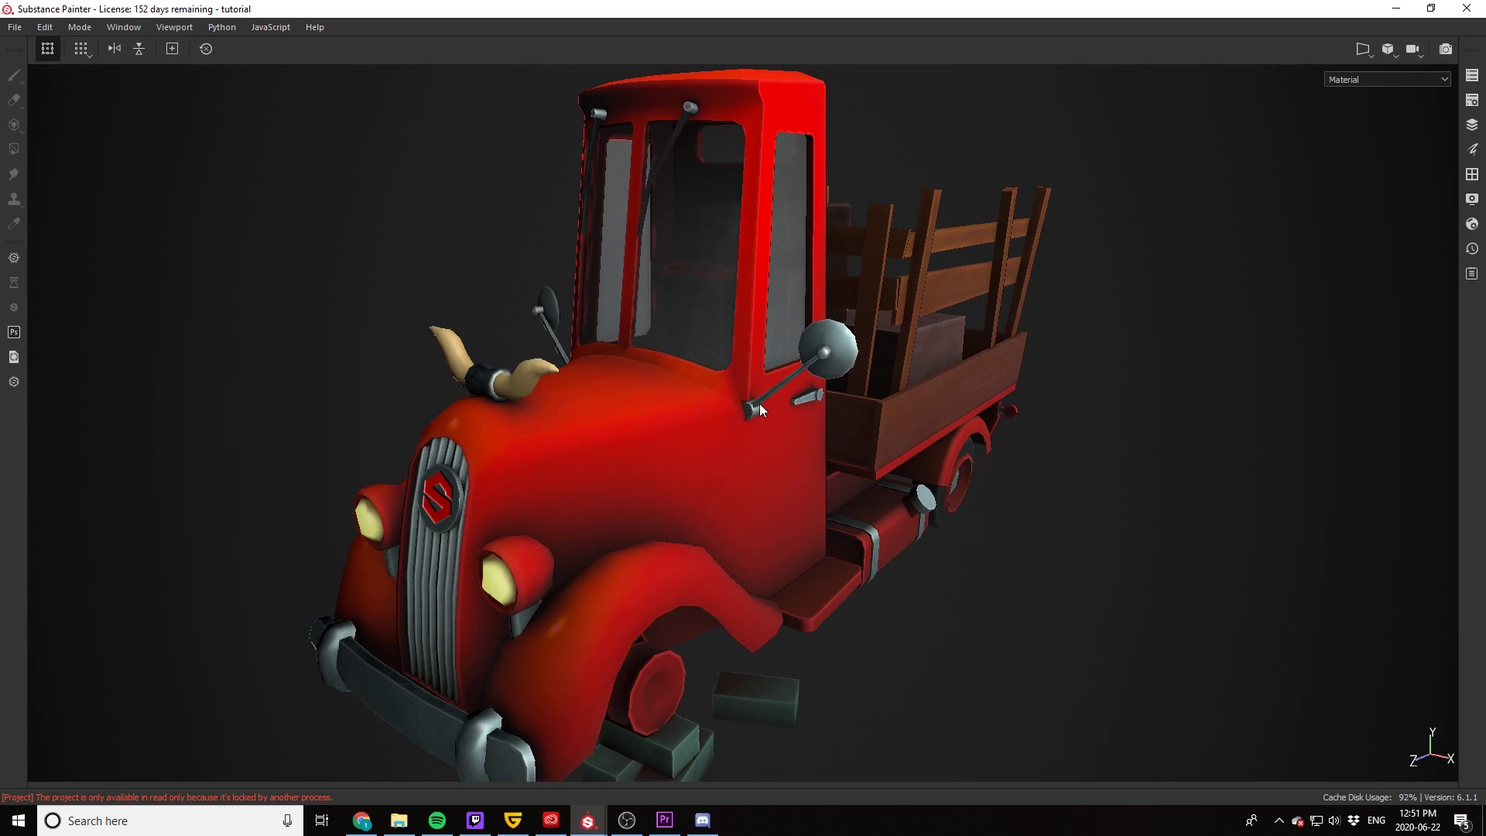
scroll(760, 406, "down", 2)
middle_click_drag(742, 465, 745, 462, "alt")
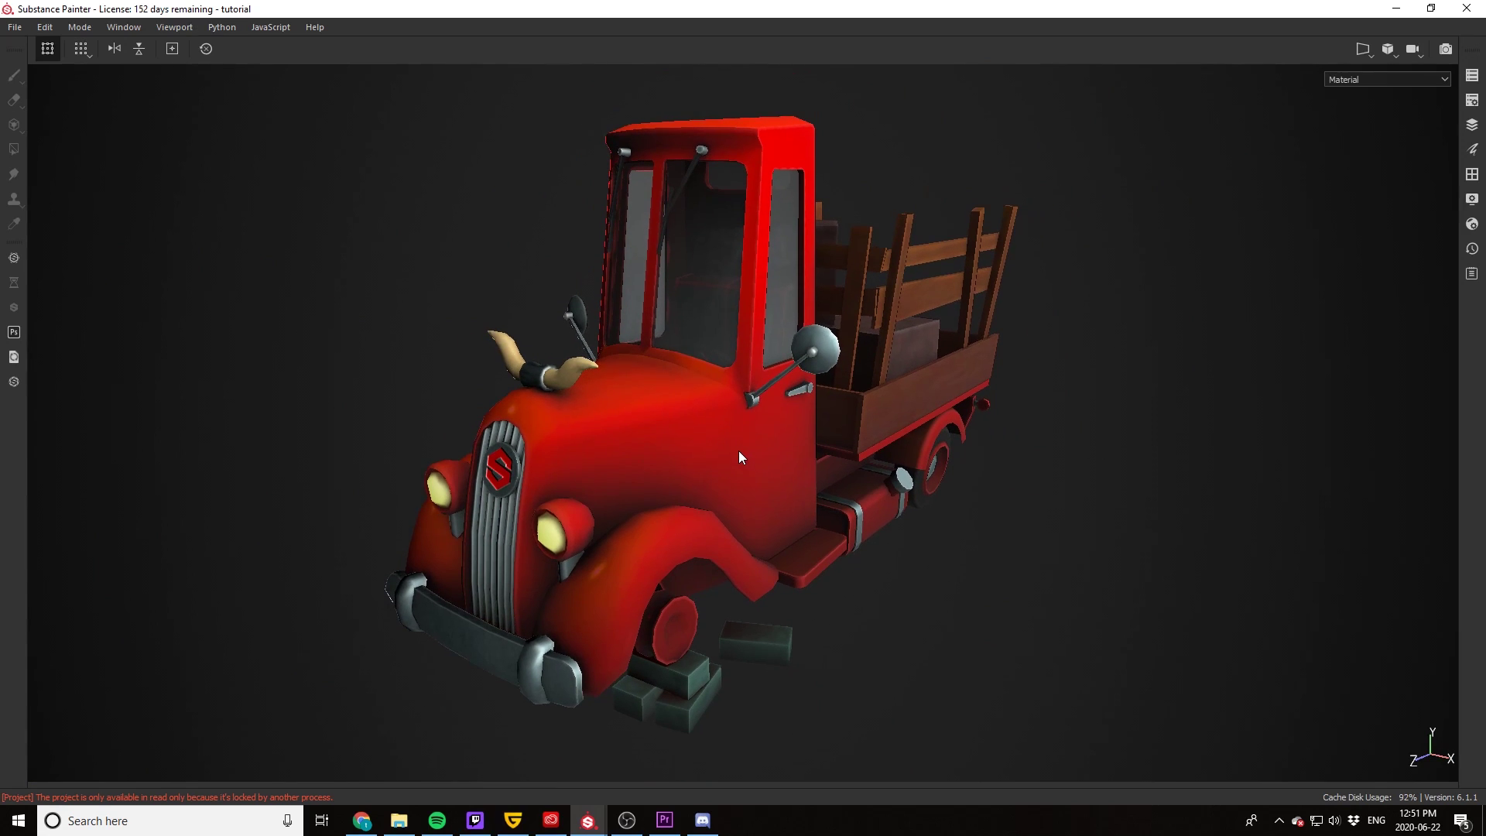